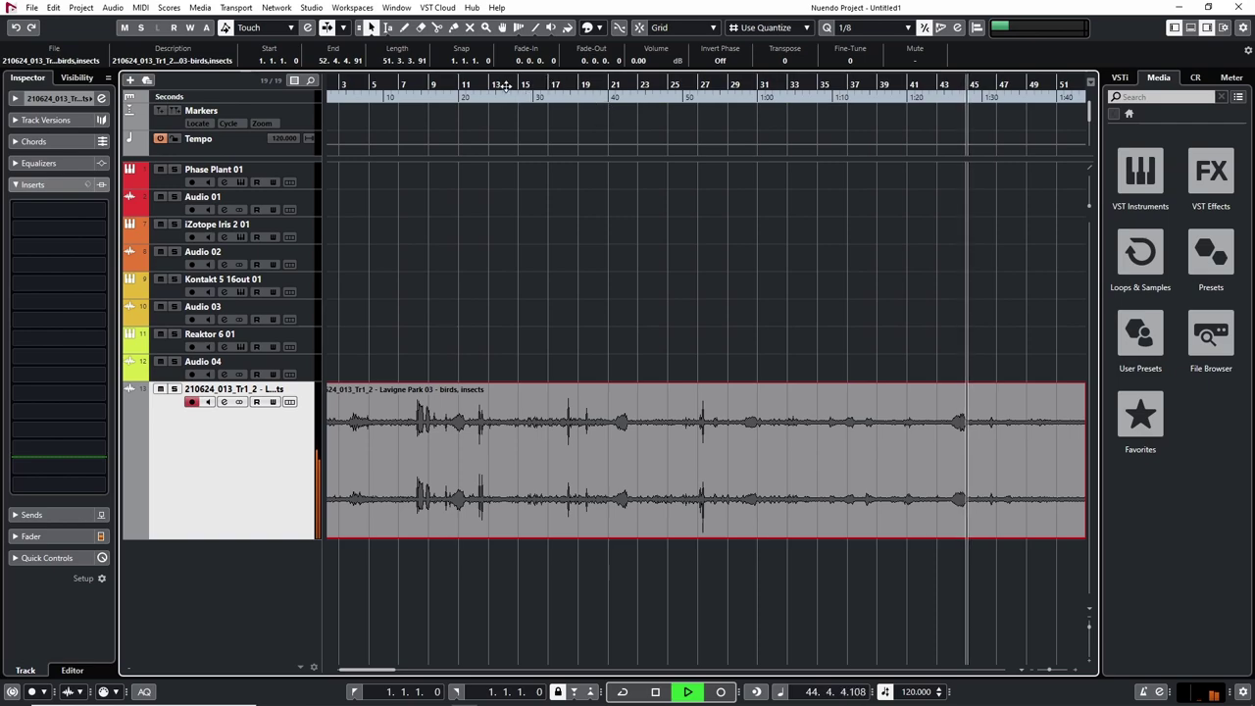
Stop playback and examine the Lavigne Park 03 waveform around bar 12 and across the whole recording for noise peaks
key("space")
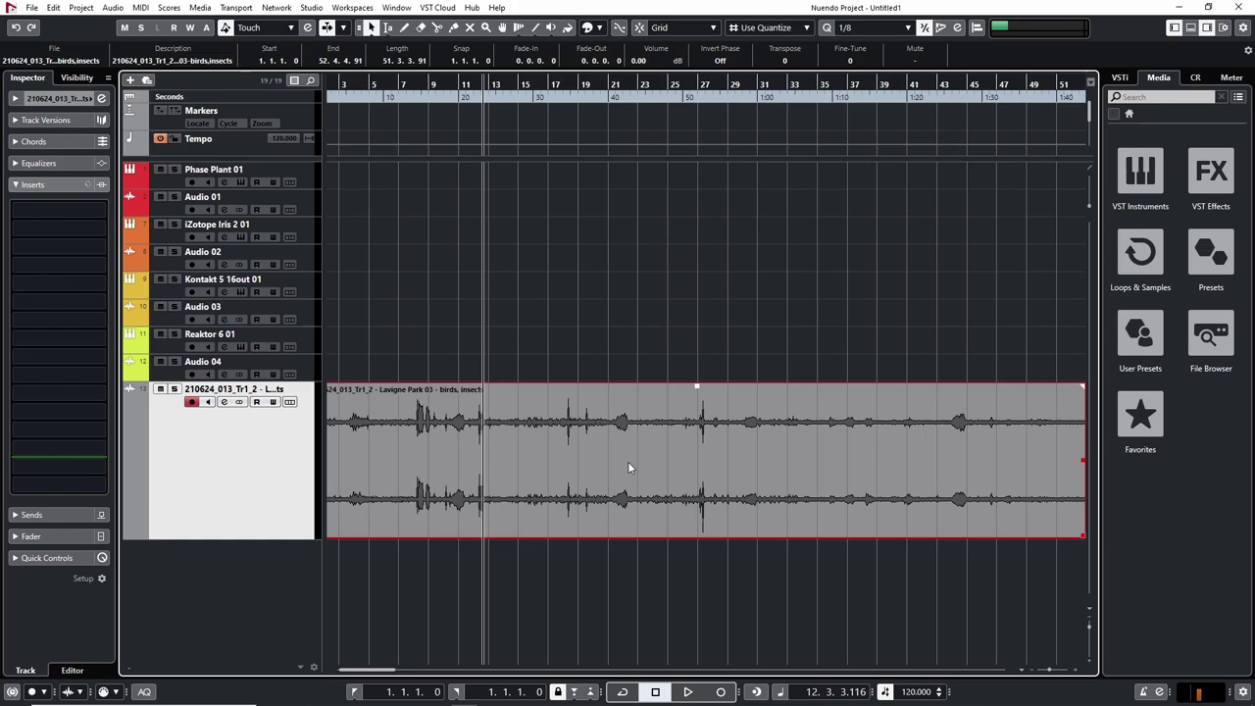
scroll(629, 464, "down", 3)
scroll(618, 464, "up", 4)
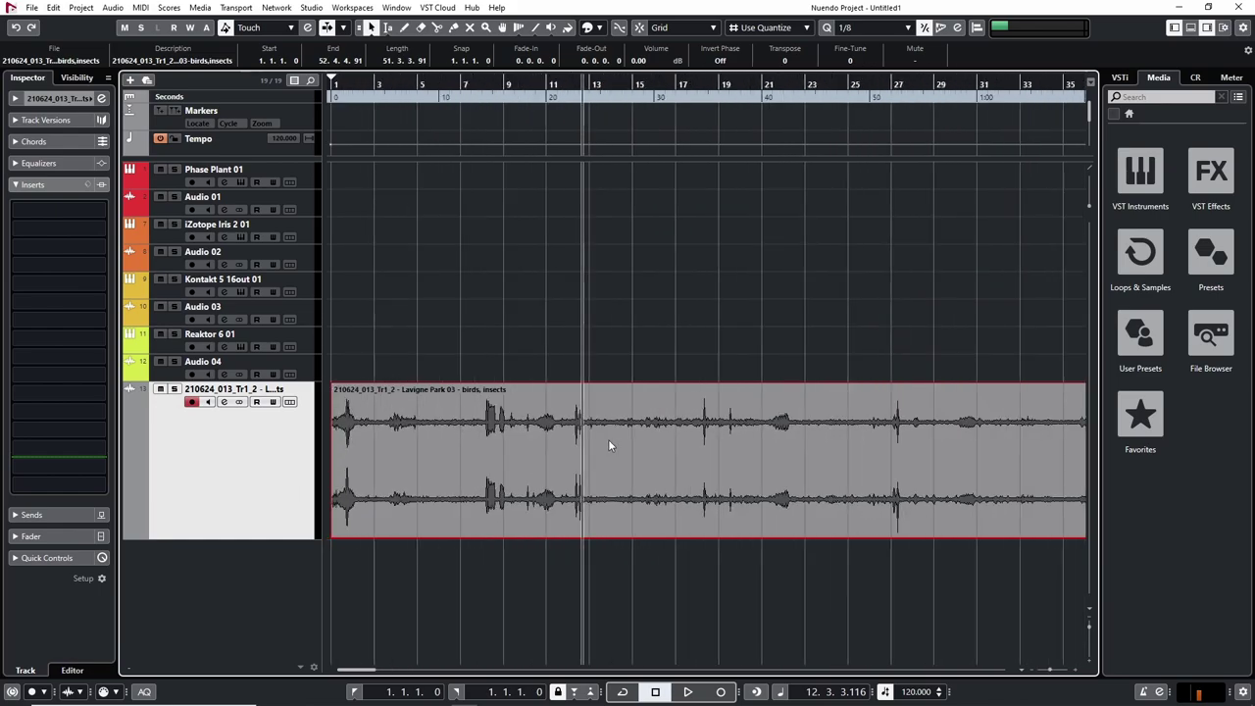
scroll(610, 439, "up", 5)
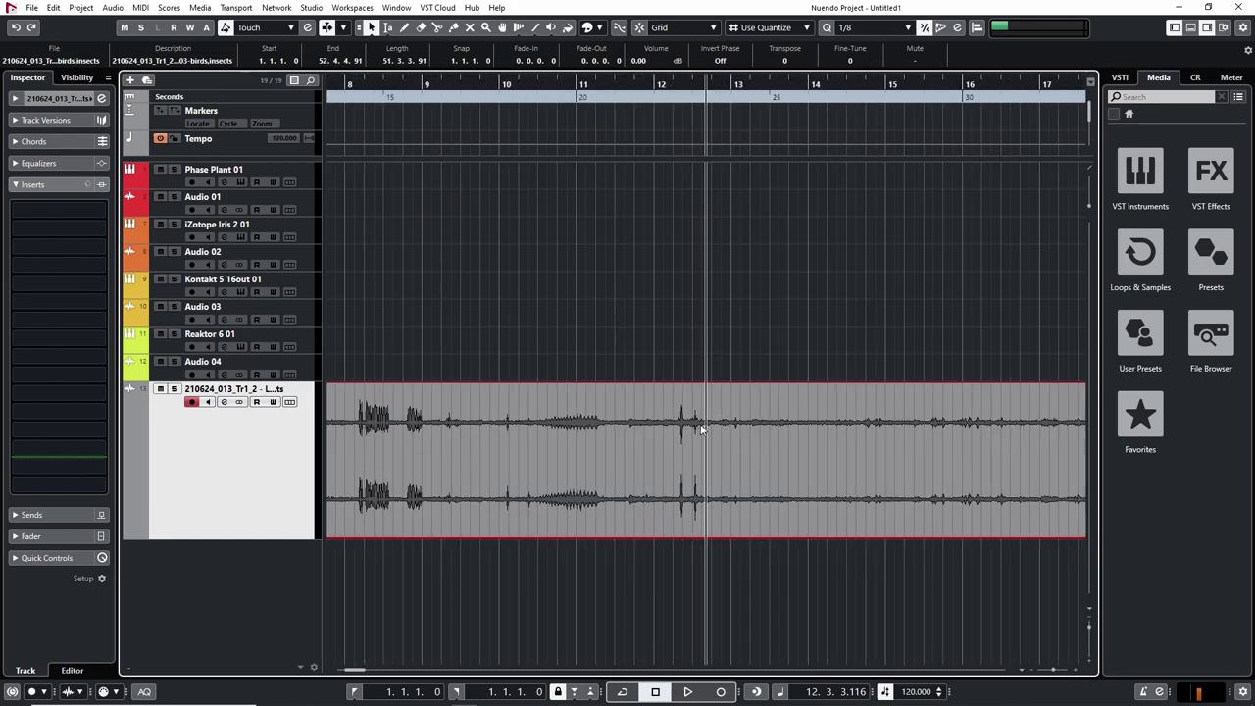
scroll(638, 436, "down", 2)
scroll(718, 426, "up", 3)
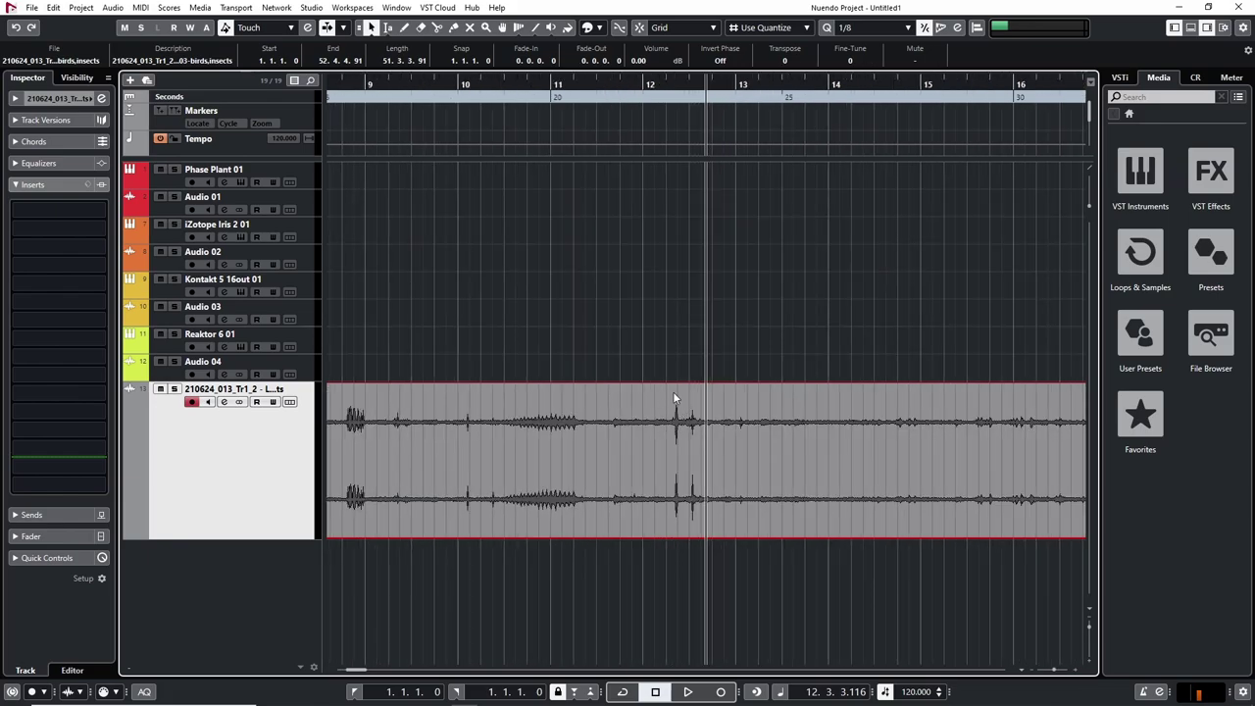
scroll(723, 426, "down", 1)
scroll(896, 420, "down", 4)
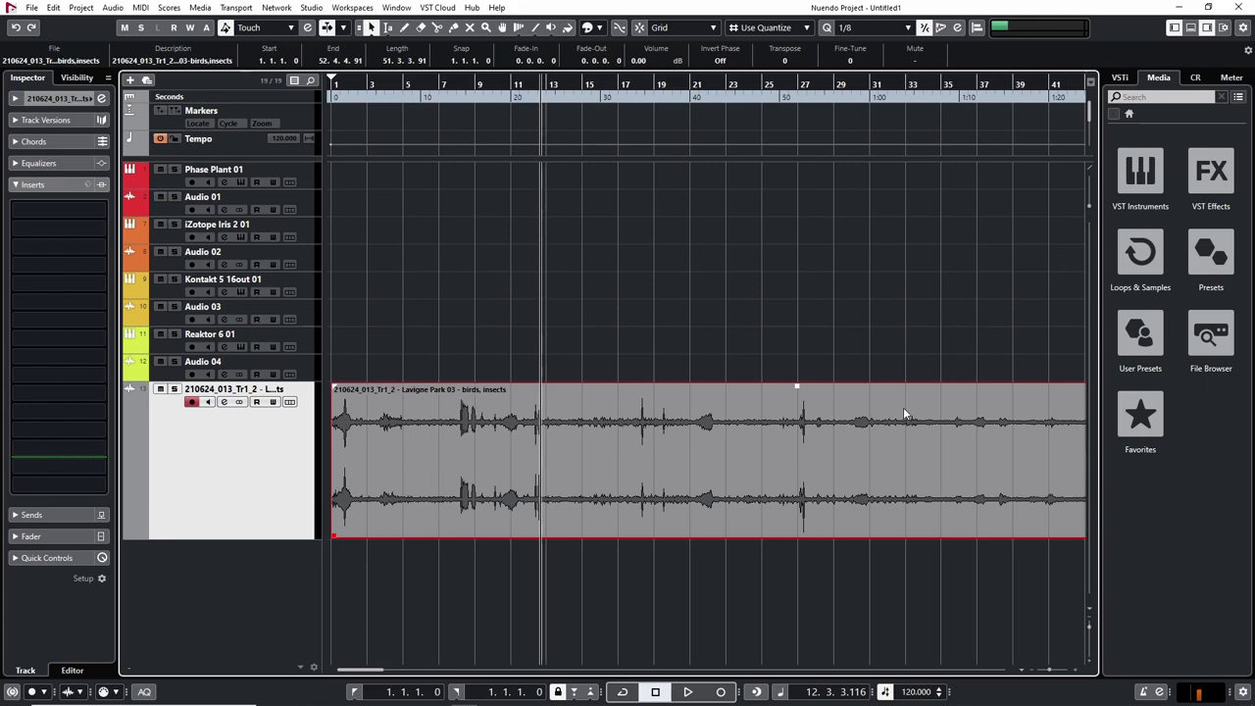
key("g")
key("g")
key("g")
key("h")
key("h")
key("h")
key("h")
key("h")
Insert Neutron 2 Equalizer on the Lavigne Park 03 track and start playback from about bar 15
mouse_move(695, 98)
left_mouse_down()
mouse_move(708, 106)
mouse_move(709, 84)
left_mouse_up()
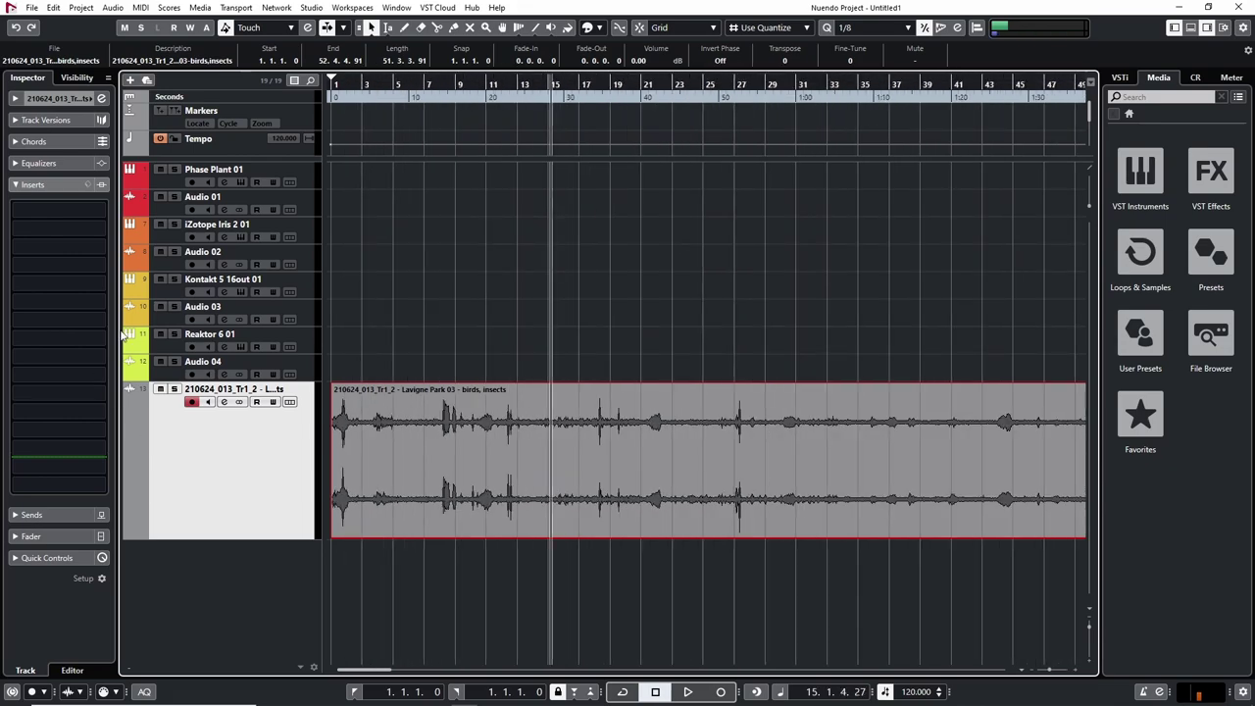
left_click(96, 212)
type("eq")
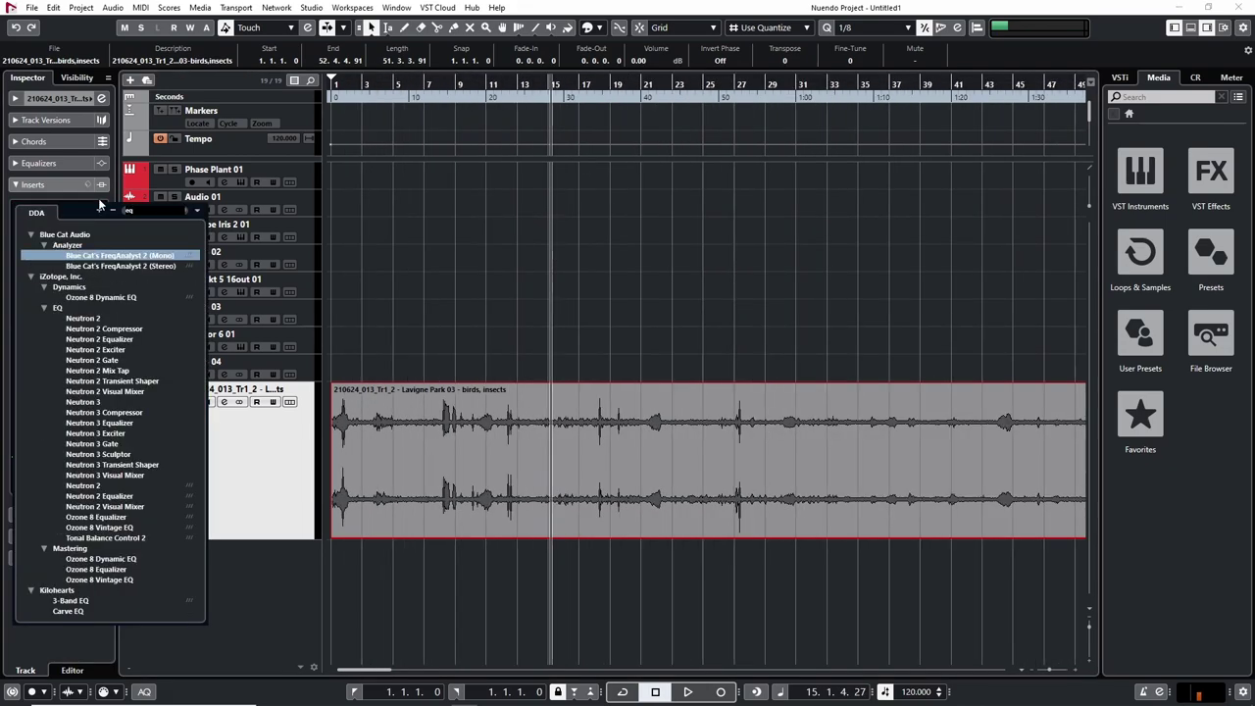
left_click(121, 340)
left_click_drag(558, 142, 652, 132)
key("space")
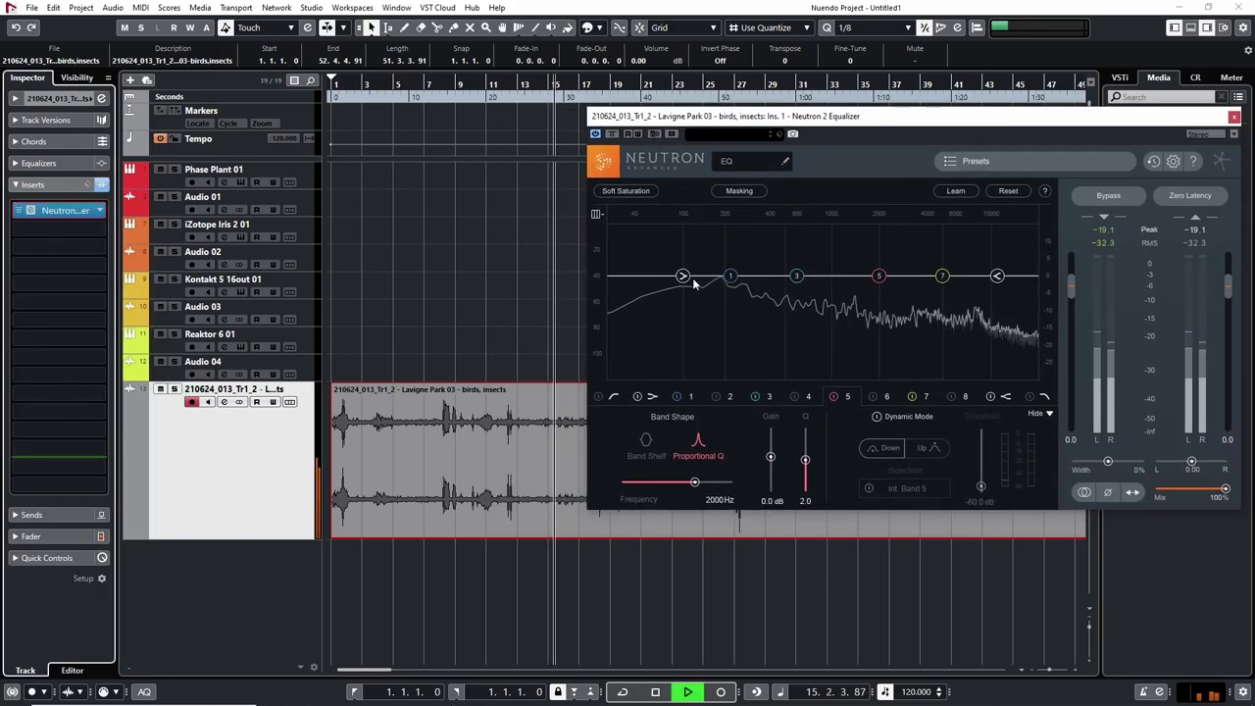
Cut the rumble with the low shelf at -8 dB, 115 Hz, and band 1 at about -12.5 dB, 164 Hz
left_click_drag(729, 275, 742, 318)
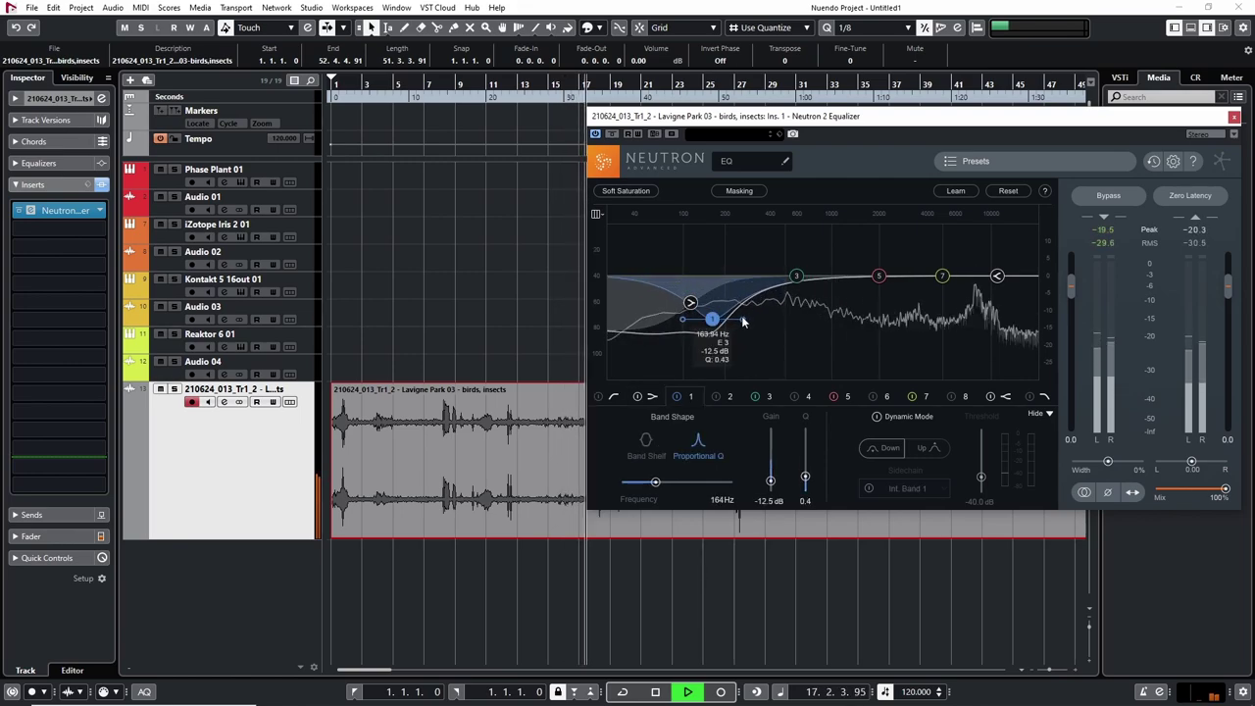
left_click(690, 302)
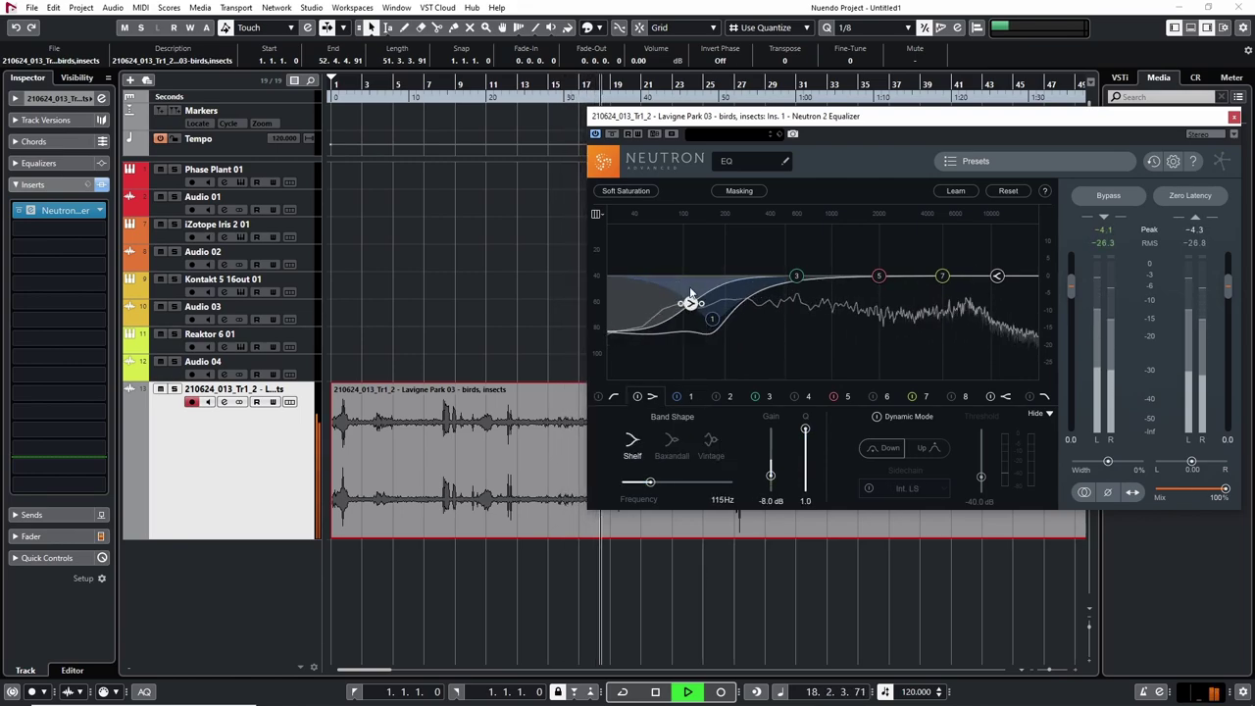
left_click_drag(686, 115, 822, 111)
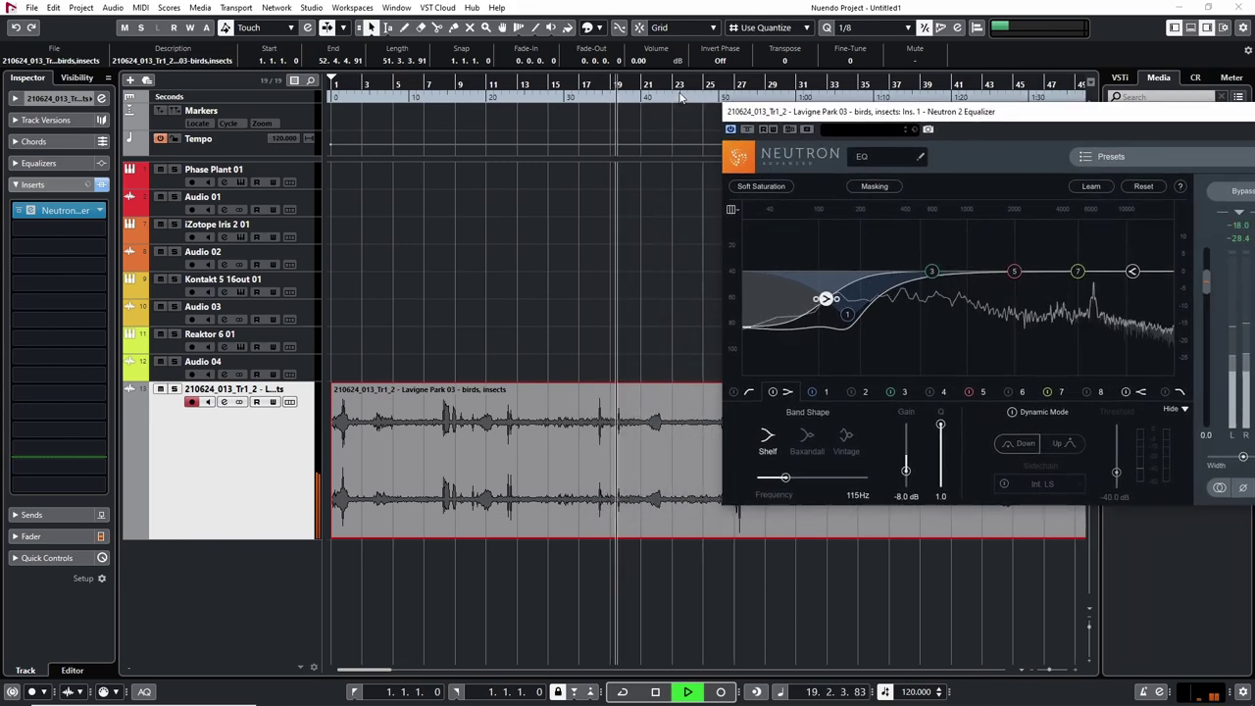
Listen to the equalized recording while inspecting its waveform around bars 20 to 23
left_click(673, 85)
left_click_drag(663, 85, 644, 89)
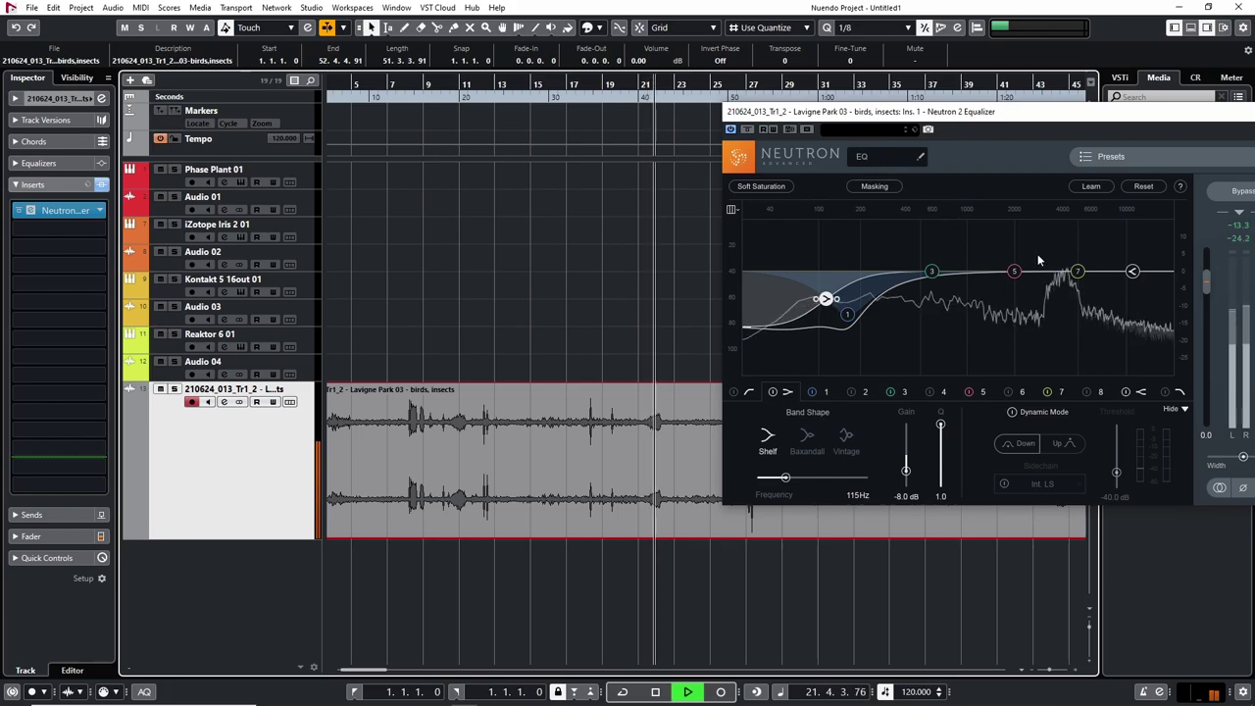
key("g")
key("h")
key("h")
key("h")
key("h")
key("h")
key("h")
left_click_drag(895, 132, 933, 84)
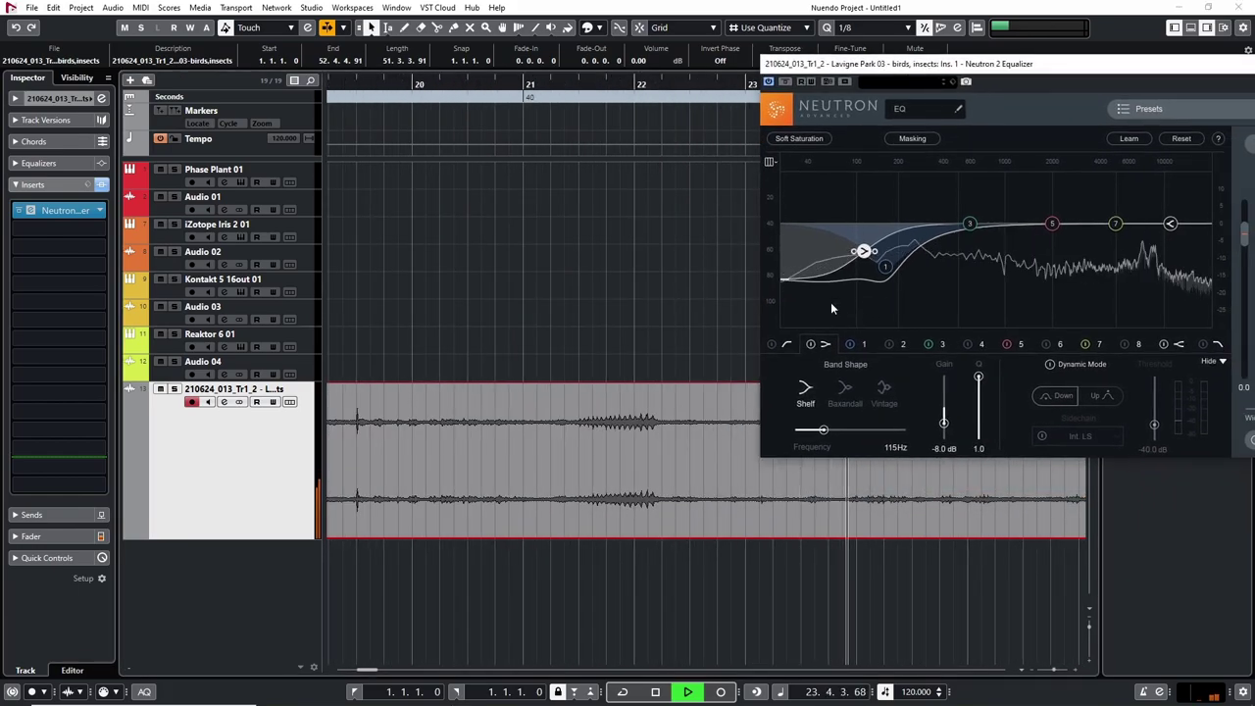
Compare the recording with the equalizer bypassed and active, then stop playback
left_click(784, 81)
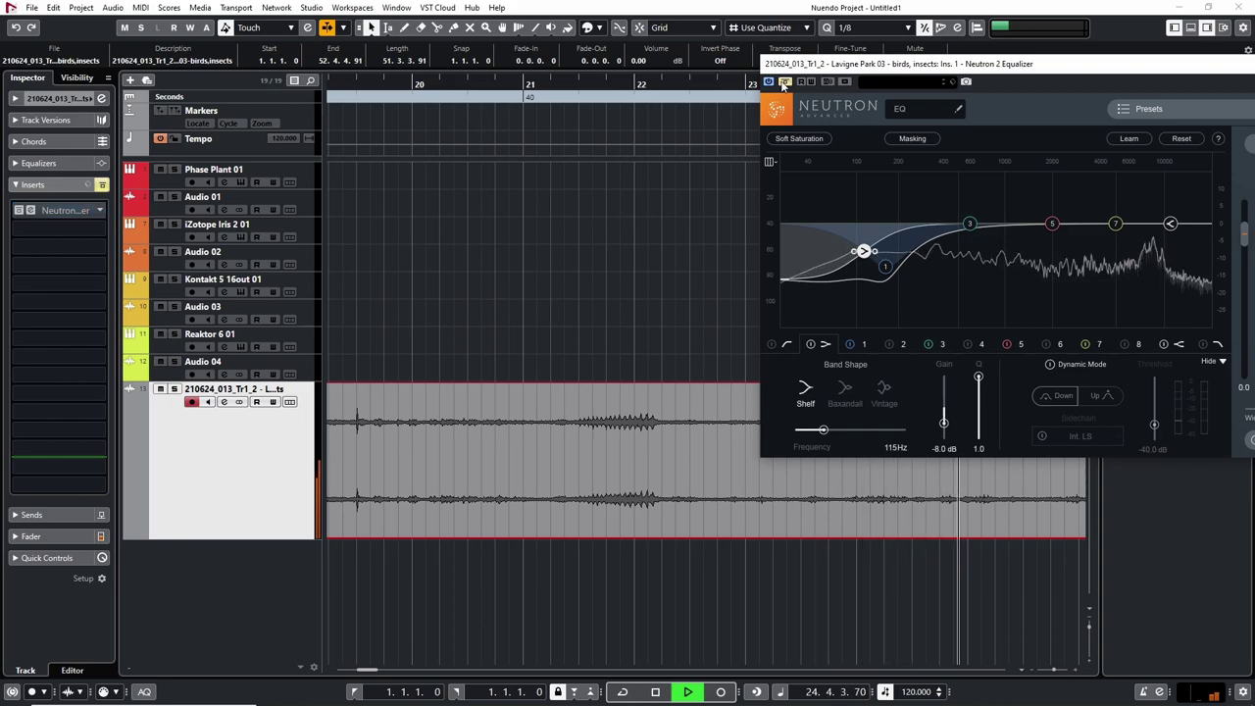
left_click(785, 82)
key("g")
key("g")
key("g")
key("g")
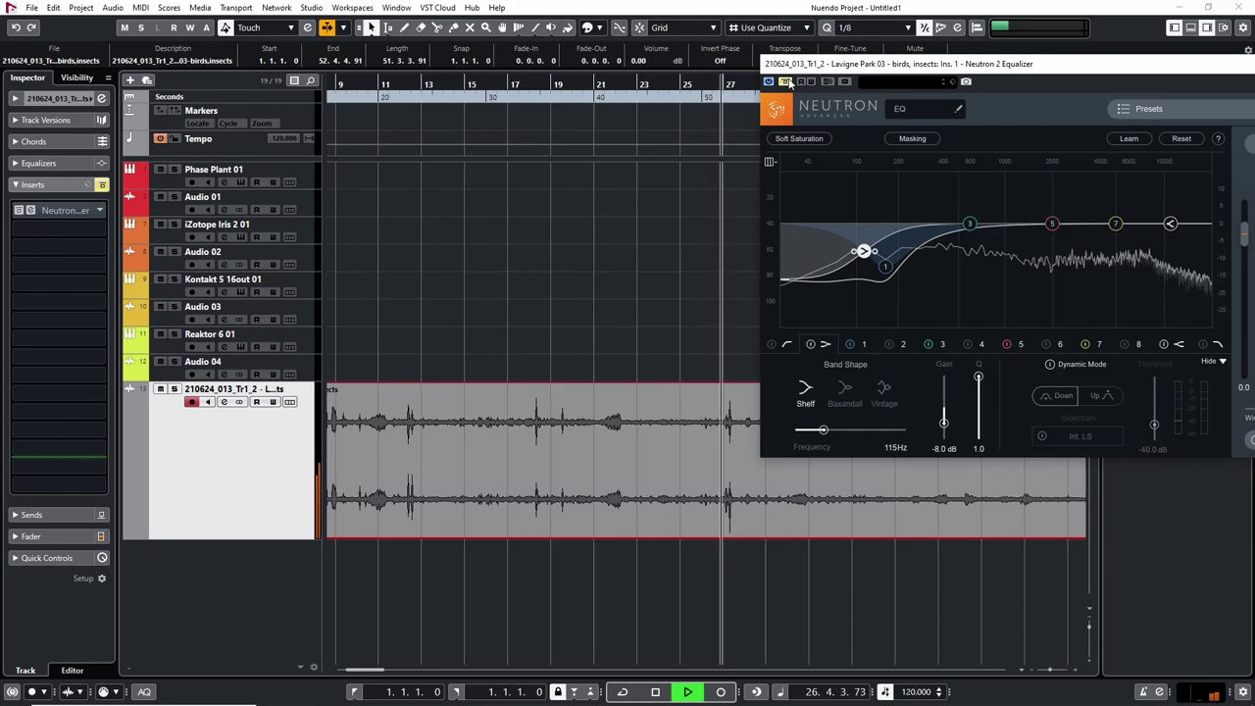
key("space")
Play the recording from about bar 34 and toggle the equalizer bypass to compare both versions
left_click_drag(817, 66, 266, 73)
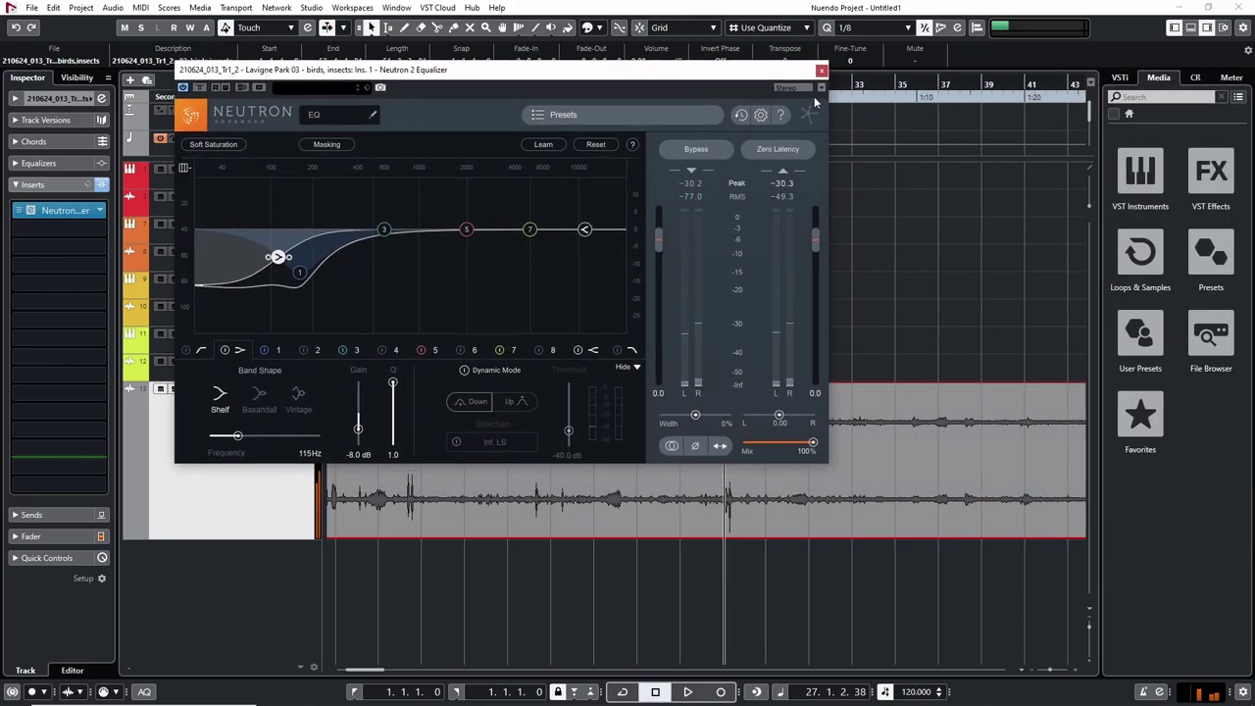
left_click(873, 86)
left_click_drag(717, 74, 928, 119)
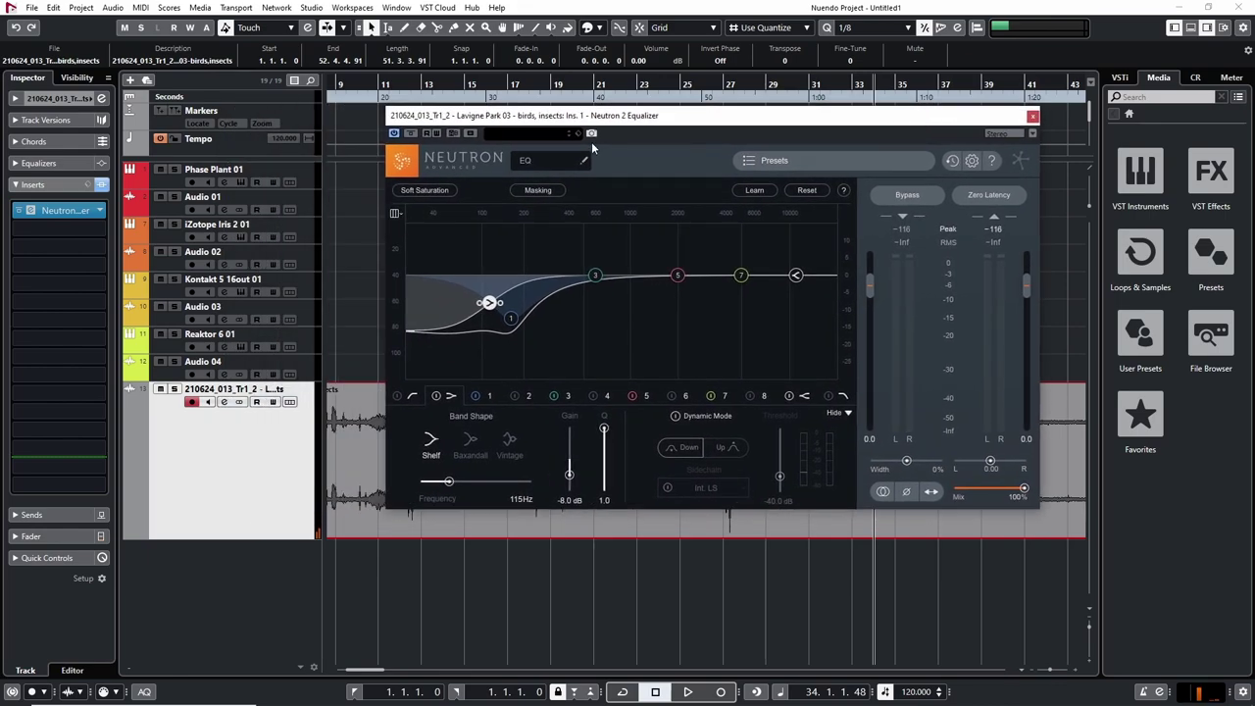
left_click(413, 134)
key("space")
left_click(413, 134)
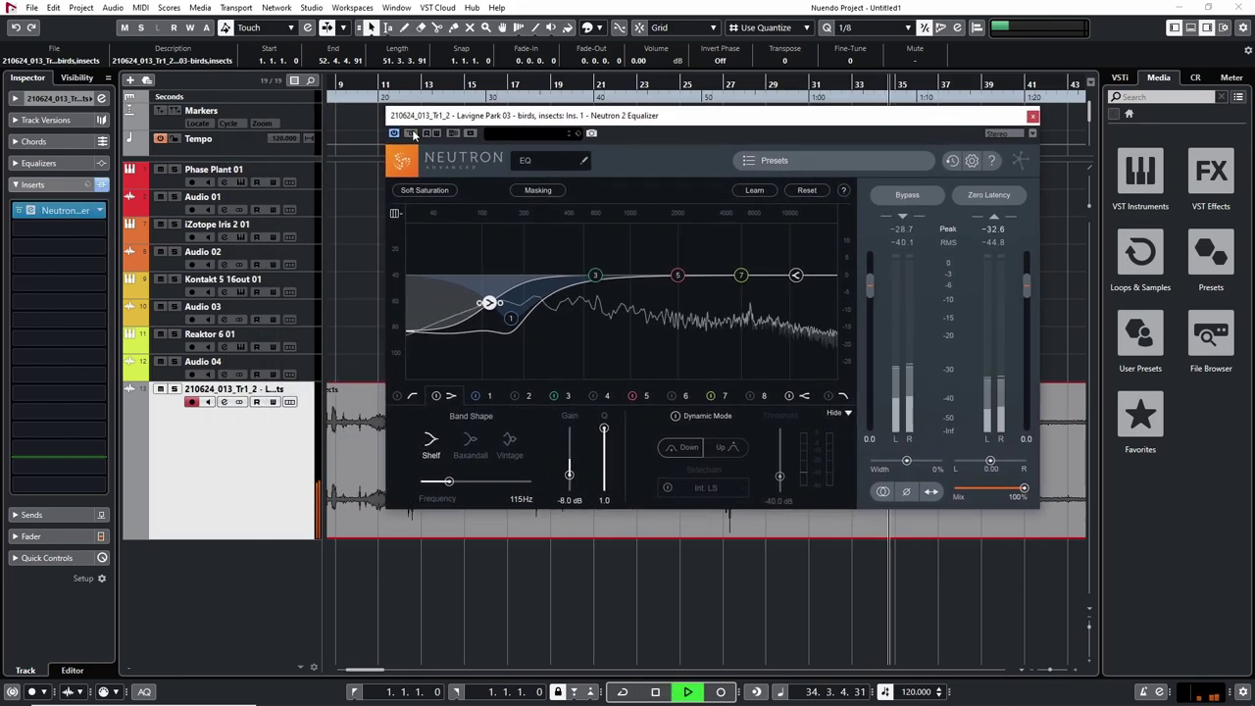
left_click(412, 134)
left_click(413, 135)
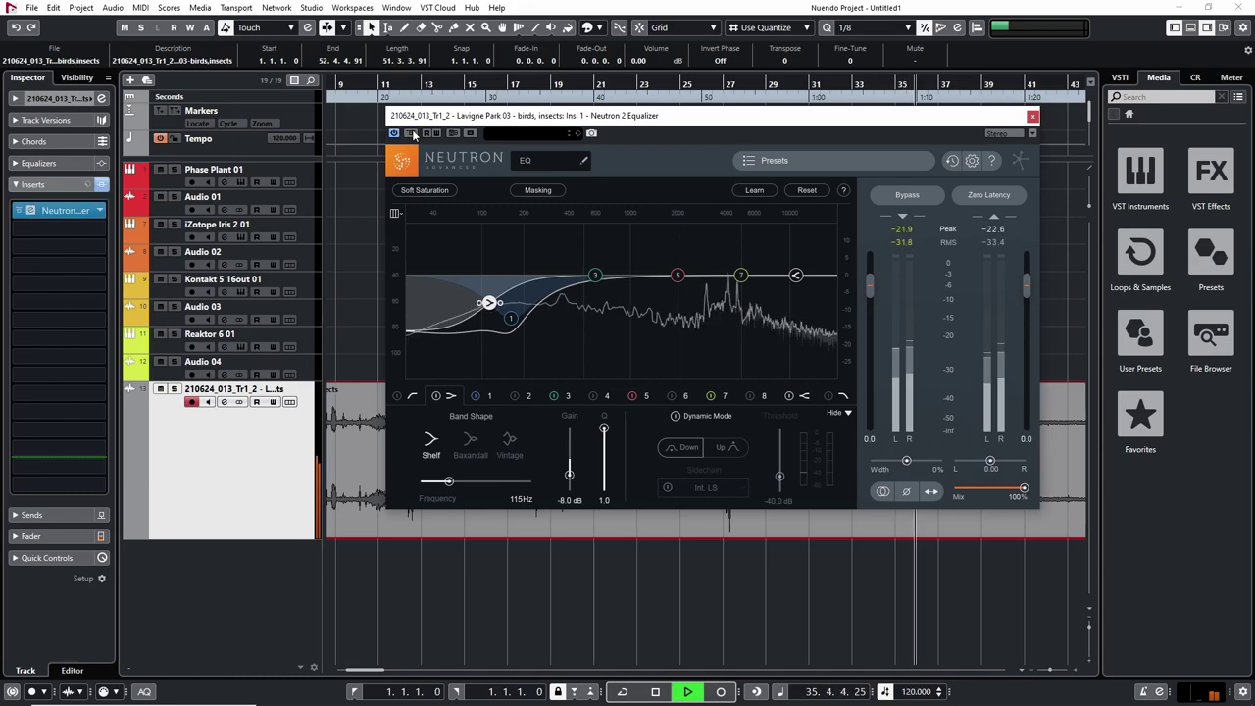
Enable the equalizer's high-pass filter, adjust its frequency and band shape, and raise the high shelf slightly
left_click(398, 397)
left_click_drag(432, 481, 444, 483)
left_click(489, 442)
mouse_move(795, 274)
left_mouse_down()
mouse_move(749, 303)
mouse_move(795, 271)
left_mouse_up()
key("space")
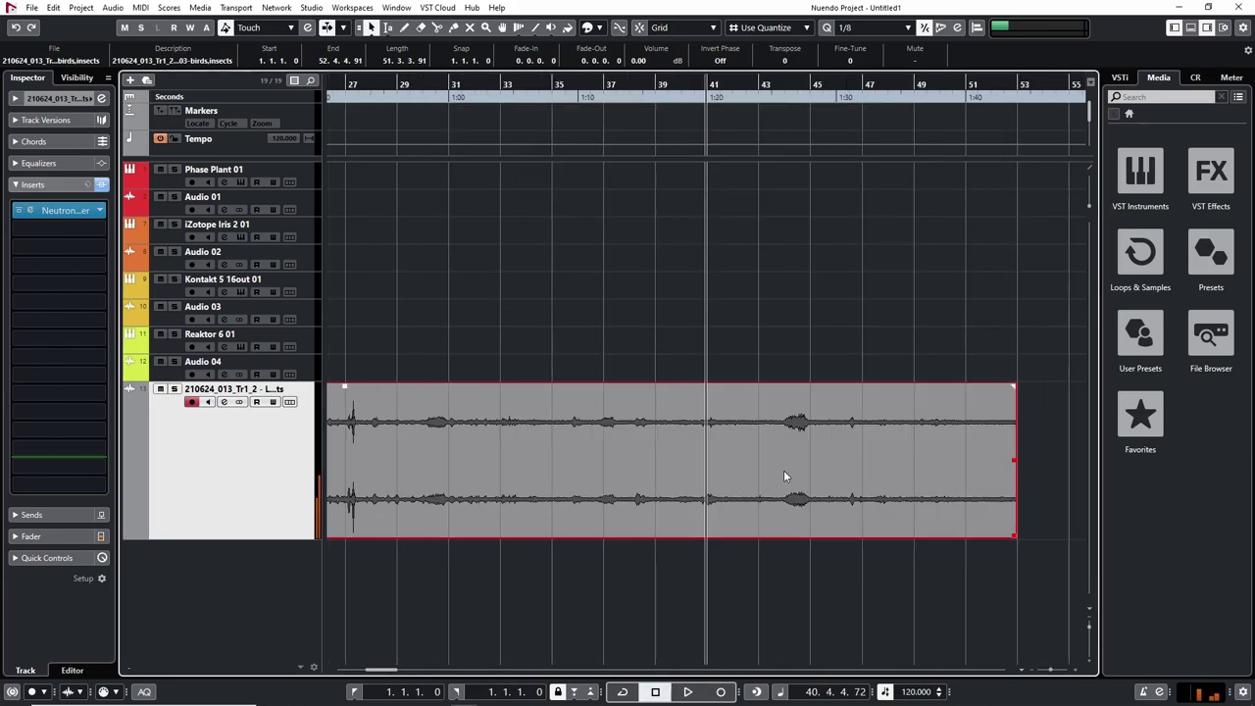
Split the Lavigne Park 03 clip at about 27.4.3 and 45.2.4 to isolate its quiet middle section
scroll(784, 472, "left", 3)
scroll(637, 373, "right", 5)
scroll(526, 351, "left", 10)
scroll(686, 312, "left", 5)
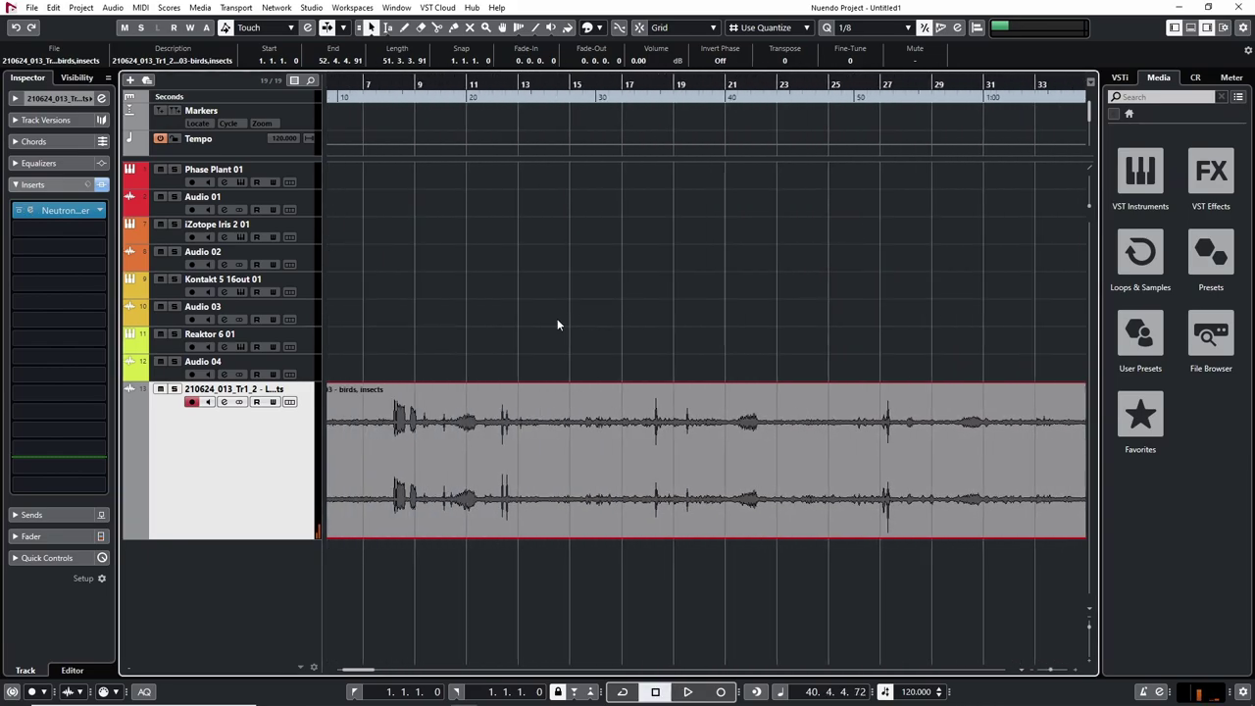
key("g")
scroll(589, 321, "left", 4)
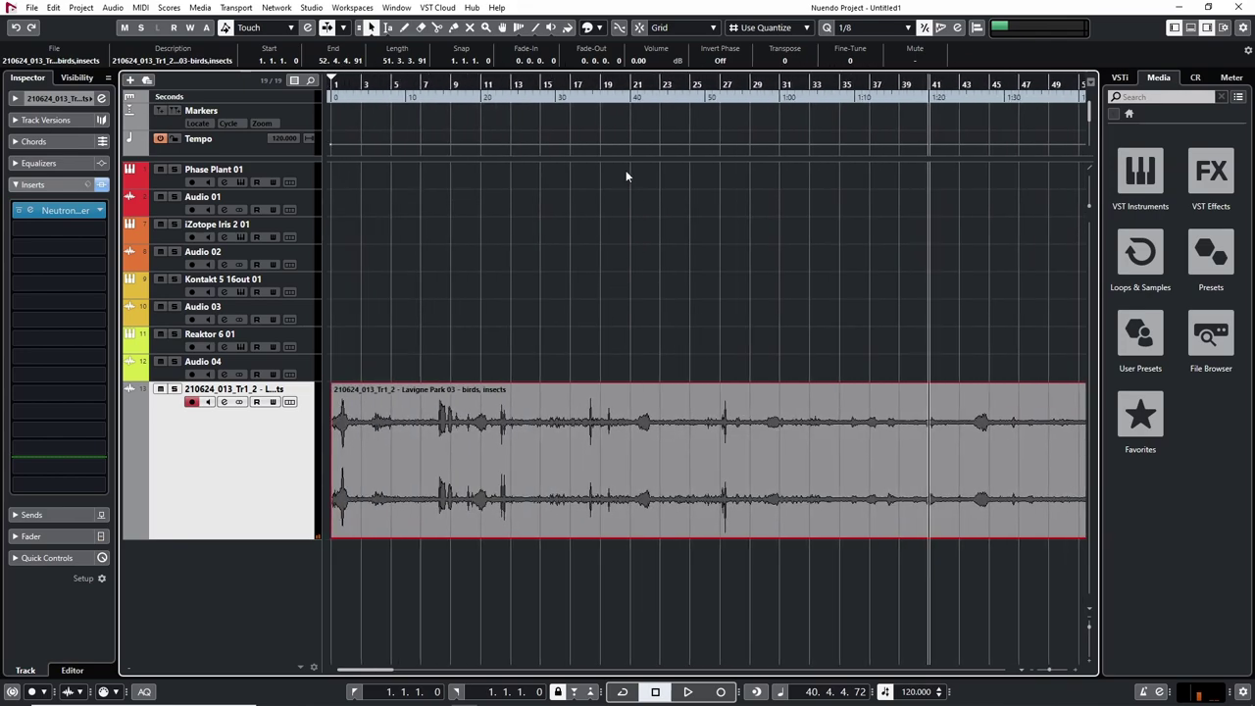
key("3")
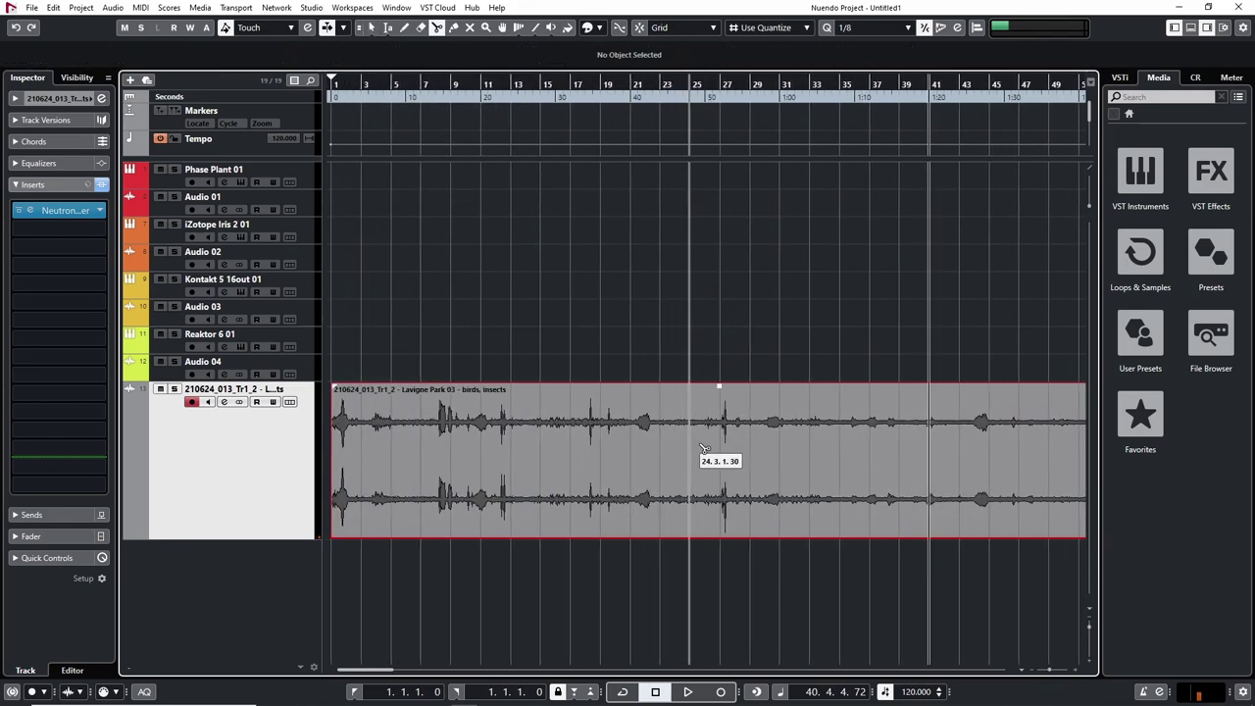
left_click(738, 447)
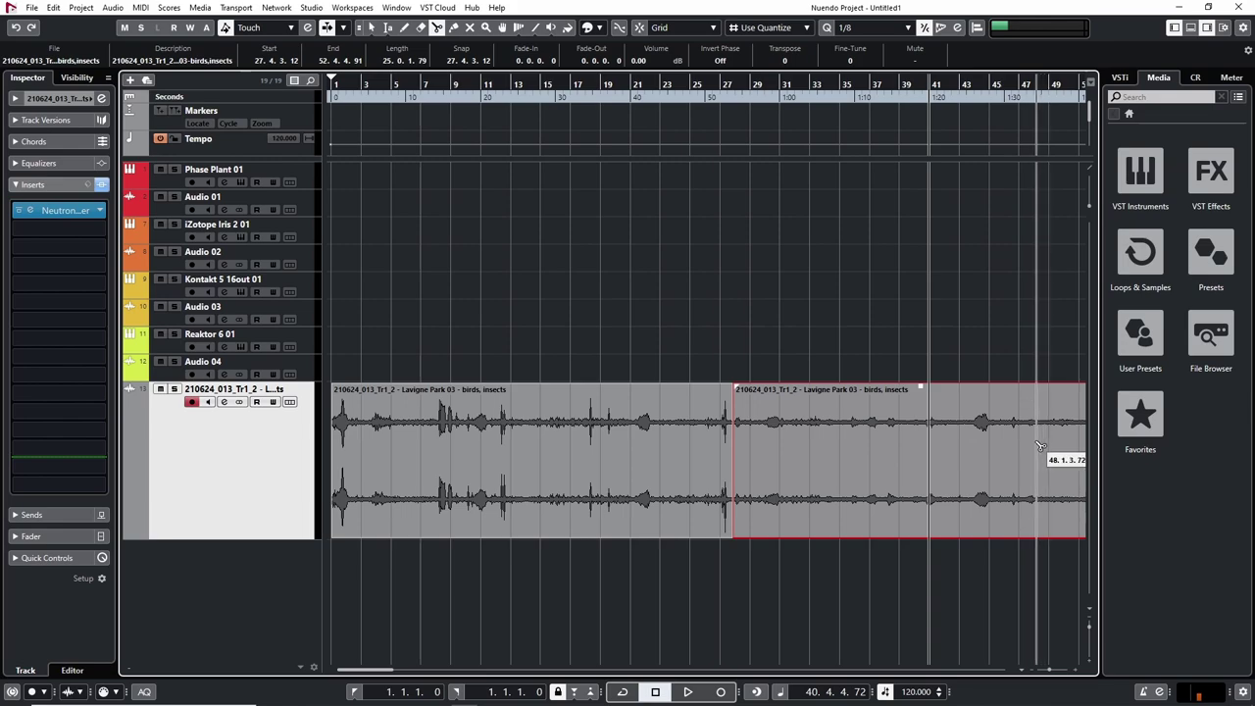
scroll(1049, 454, "right", 5)
left_click(829, 441)
key("1")
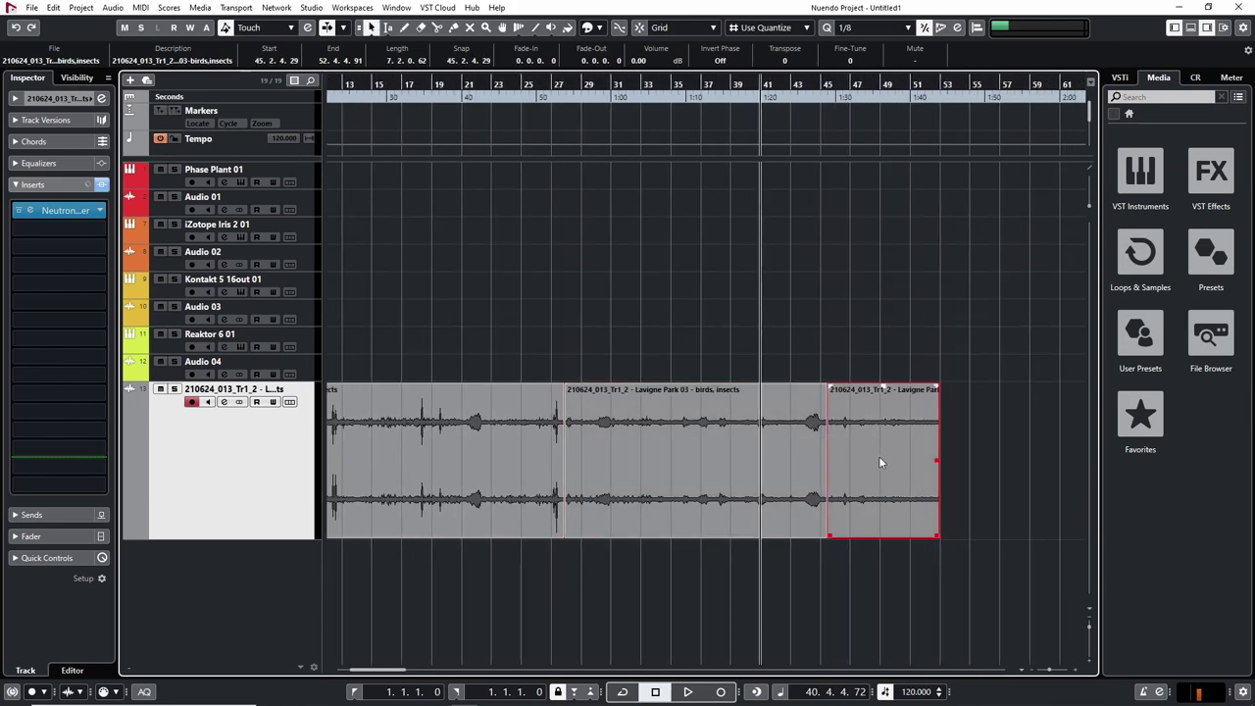
Delete the Lavigne Park 03 segments before and after the quiet middle section
key("Delete")
left_click(487, 423)
key("Delete")
Move the remaining Lavigne Park 03 segment to the project start at 1.1.1.0 and return the playhead there
left_click(685, 453)
left_click_drag(685, 453, 415, 434)
scroll(790, 369, "left", 5)
left_click_drag(622, 447, 488, 443)
left_click(334, 96)
key("h")
key("h")
key("h")
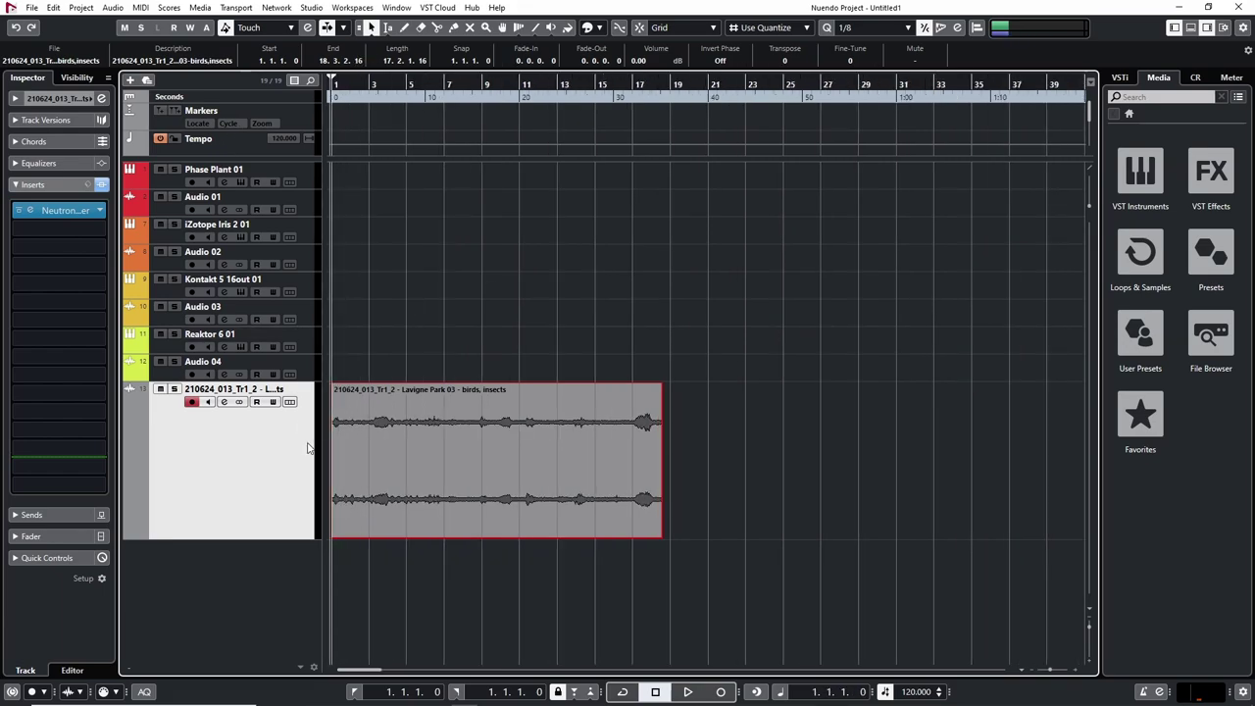
Fade the clip in over about 1.2.1.51 and out over about 2.1.3.106, and audition it from the start
left_click_drag(337, 386, 390, 387)
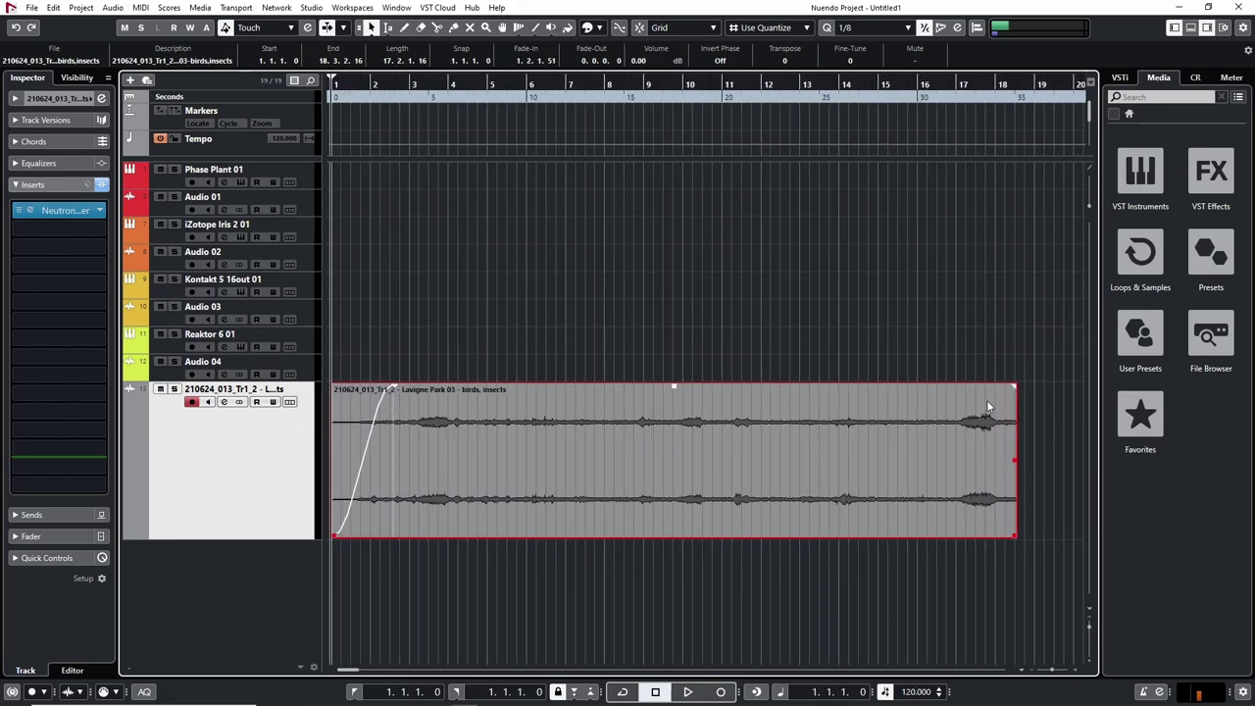
left_click_drag(1014, 392, 917, 402)
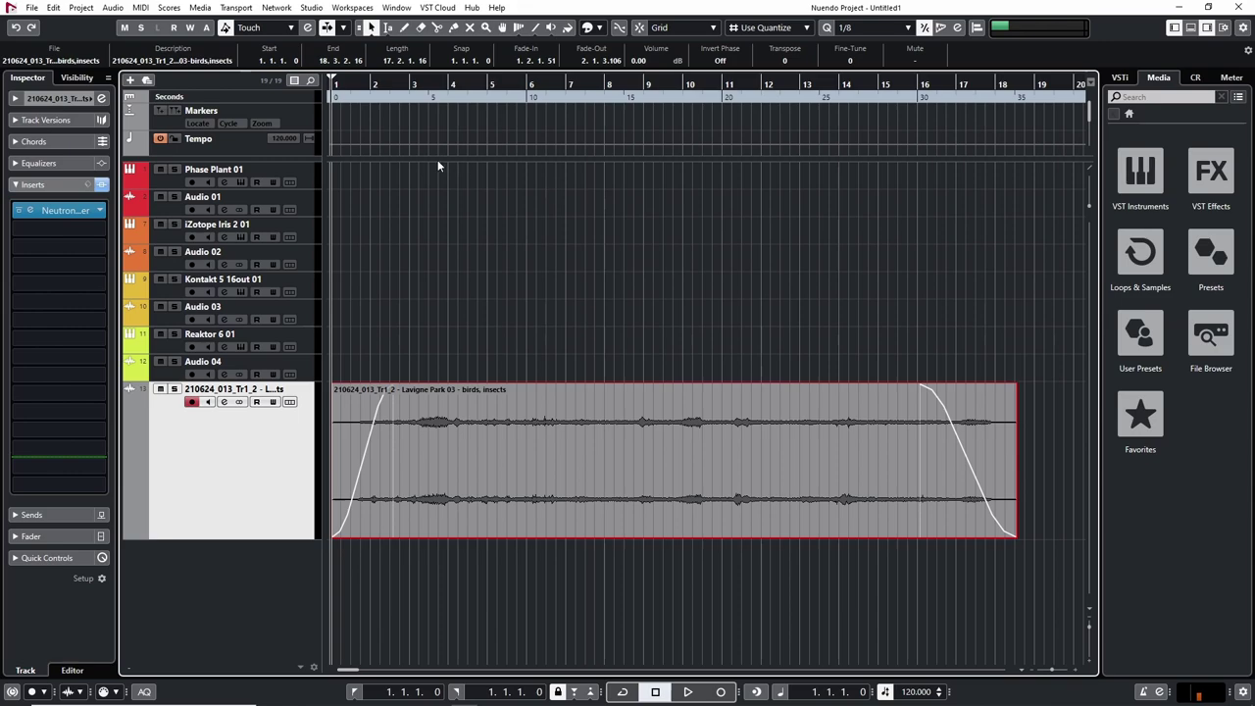
key("space")
key("h")
key("g")
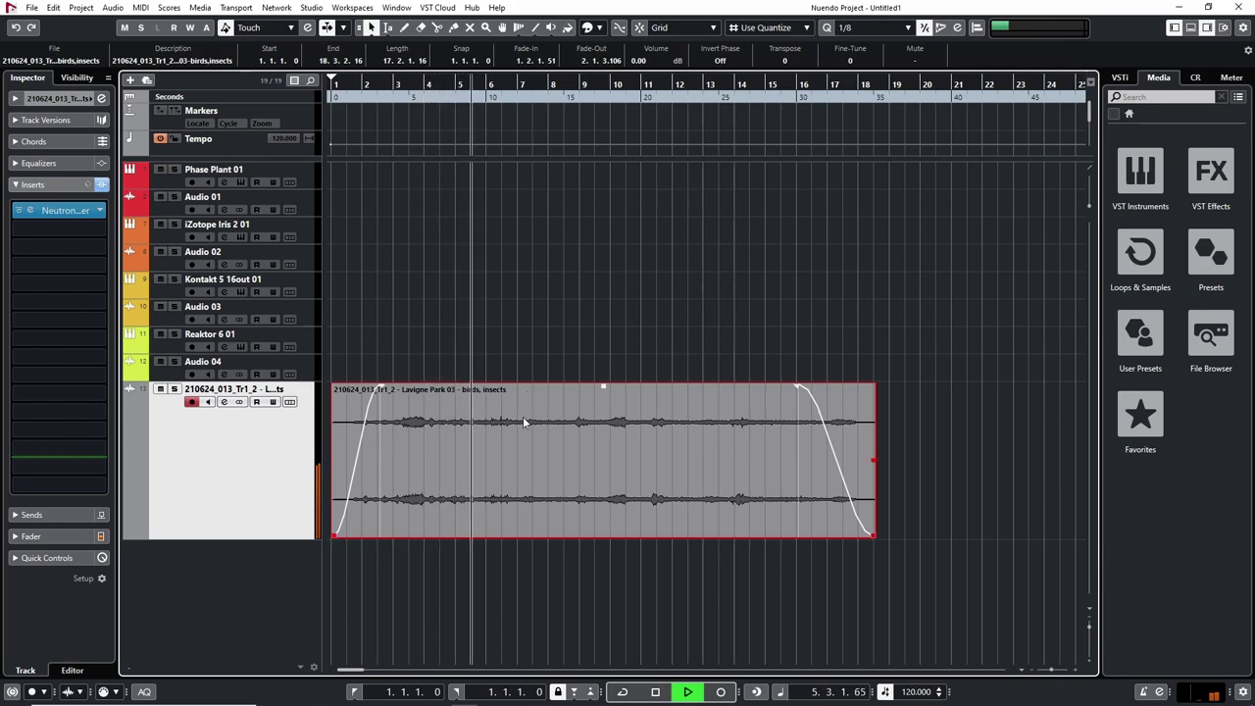
key("h")
key("space")
Split the clip on both sides of the section around bars 6 to 8 and delete that section
key("3")
left_click(498, 433)
left_click(574, 432)
key("1")
left_click(548, 427)
key("Delete")
Move the rear segment to about 2.4.3.109 so it overlaps the front one, and crossfade the overlap
left_click(629, 452)
left_click_drag(629, 452, 544, 444)
key("x")
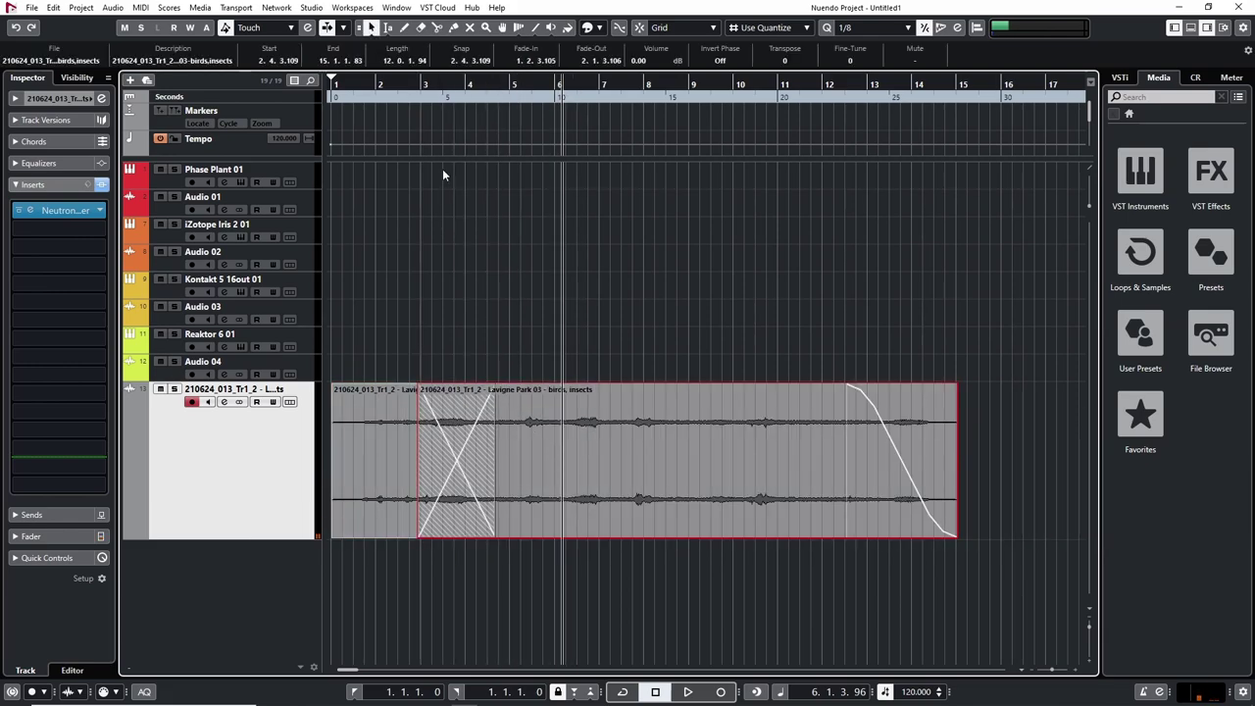
Audition the crossfaded join by playing from just before bar 3 to about bar 8
left_click(413, 89)
key("space")
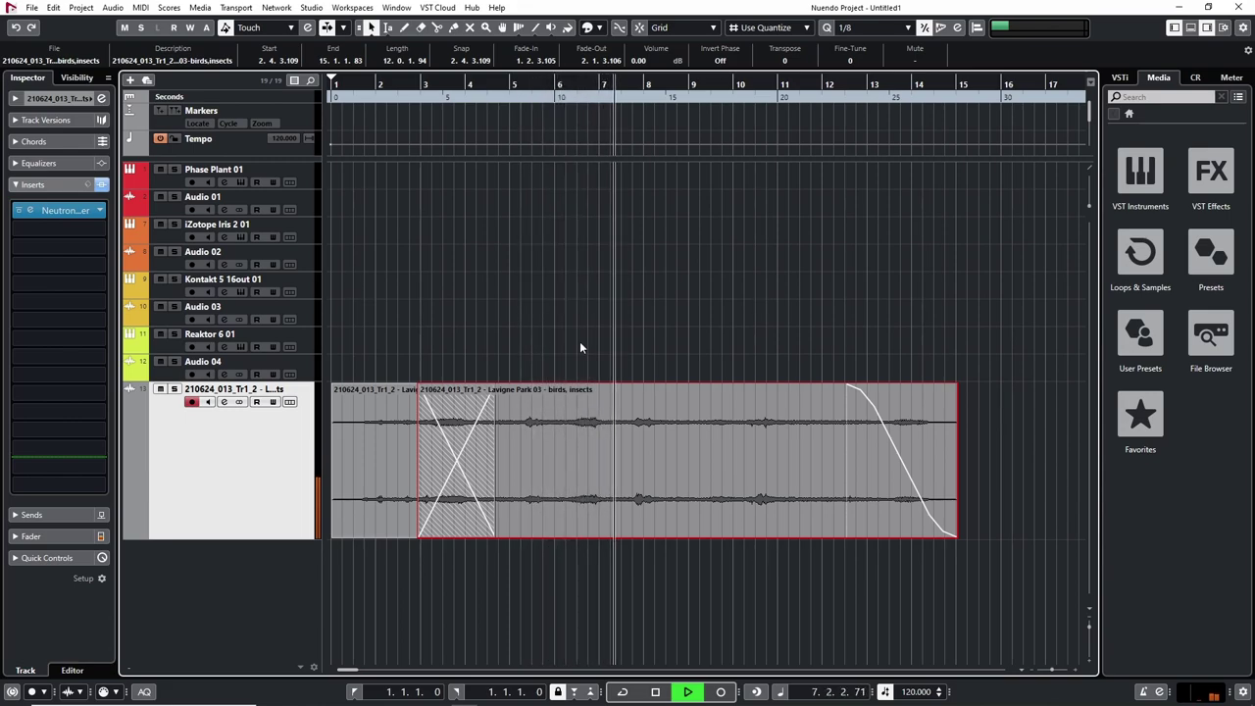
key("space")
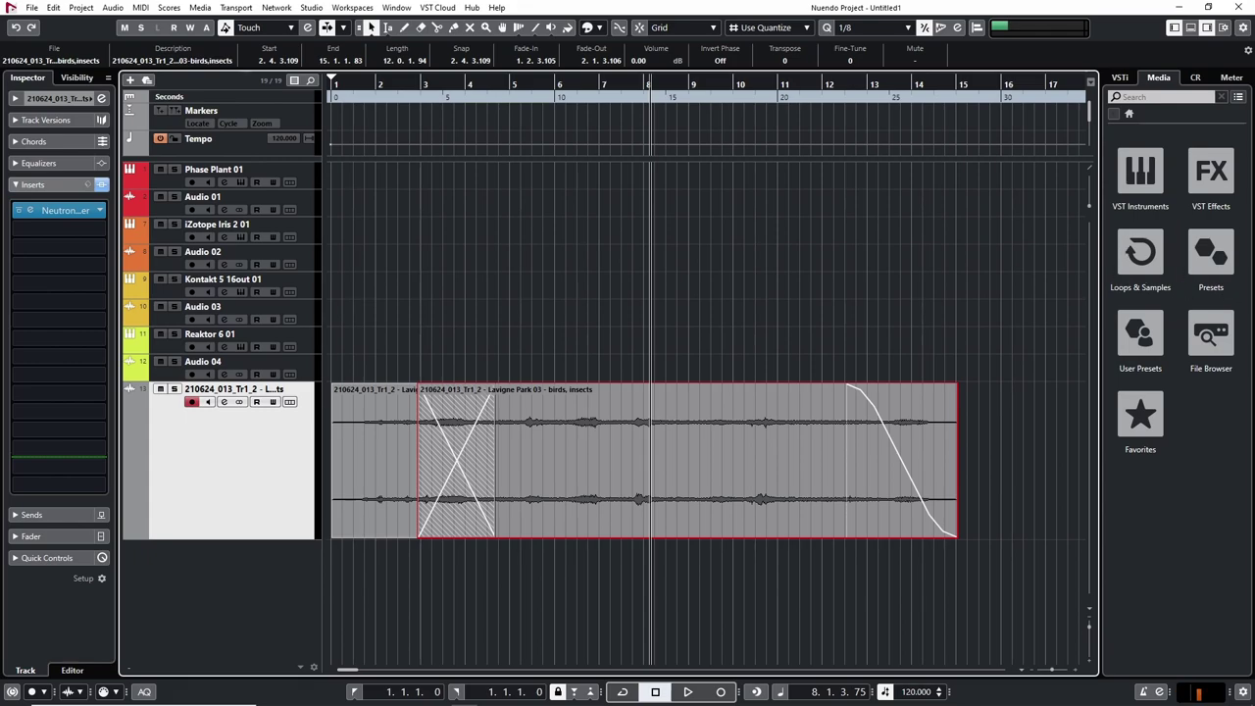
Import "210624_013_Tr1_2 - Lavigne Park 06 - birds, insects" onto a new track, copying it to the project folder, and enlarge the track
left_click_drag(397, 595, 351, 561)
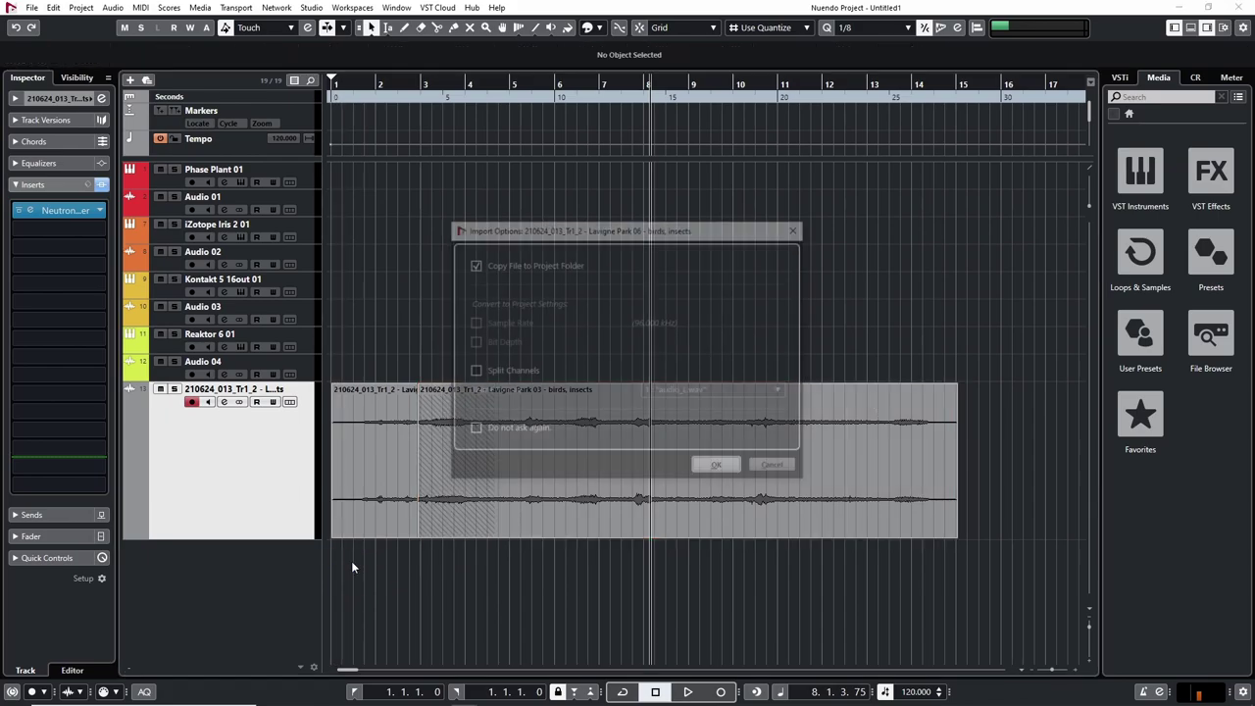
left_click(710, 469)
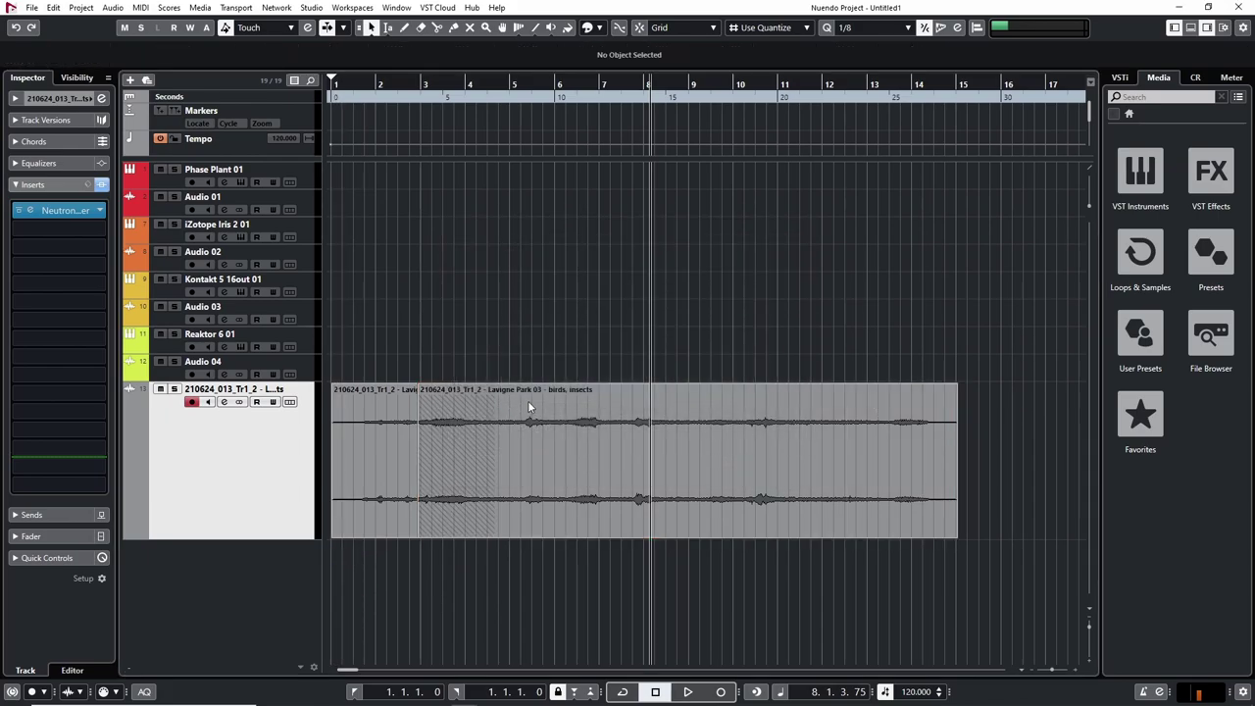
key("g")
key("g")
key("g")
left_click_drag(288, 579, 245, 698)
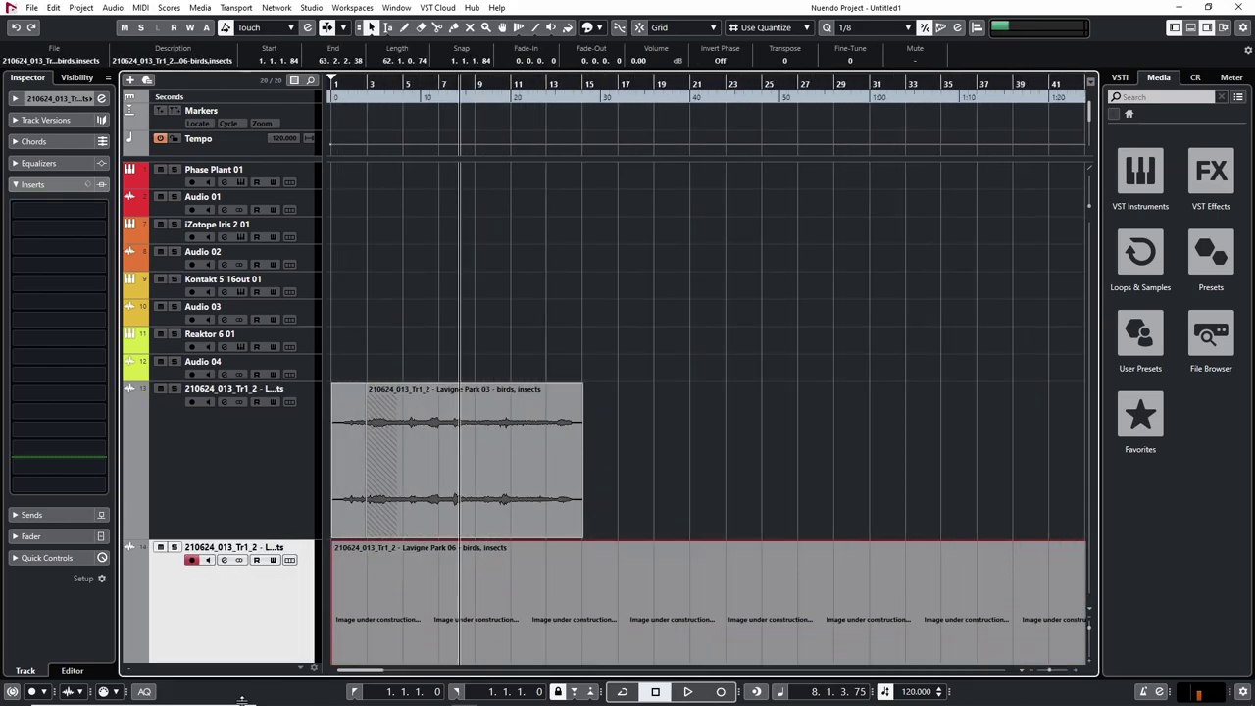
Solo the new Lavigne Park 06 track and audition its clip from about bar 15 to bar 18
scroll(451, 525, "down", 2)
key("g")
key("g")
key("g")
key("g")
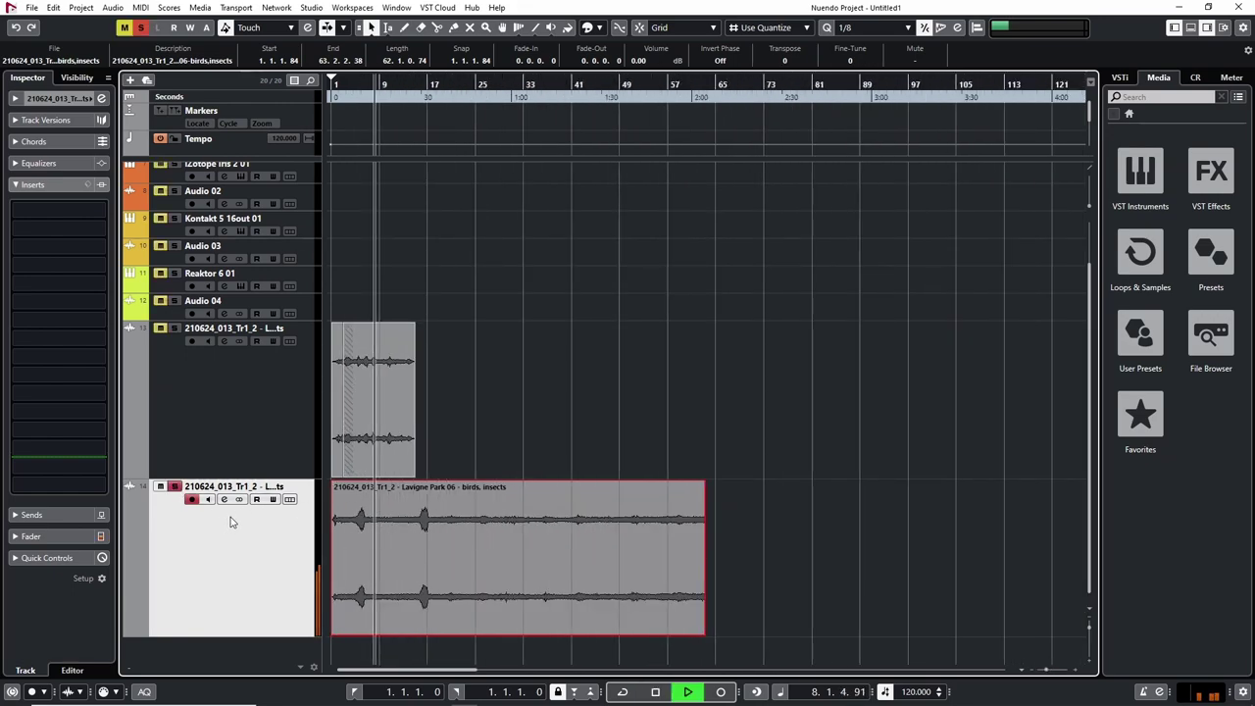
left_click(418, 96)
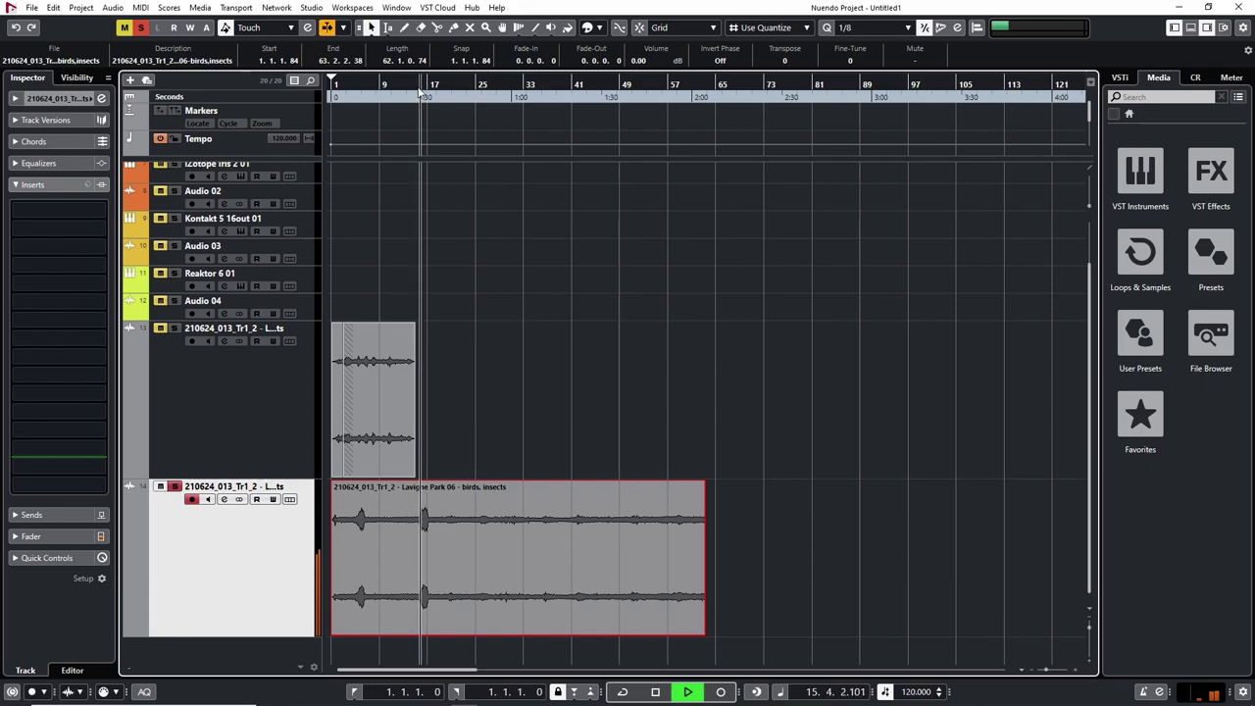
key("h")
key("h")
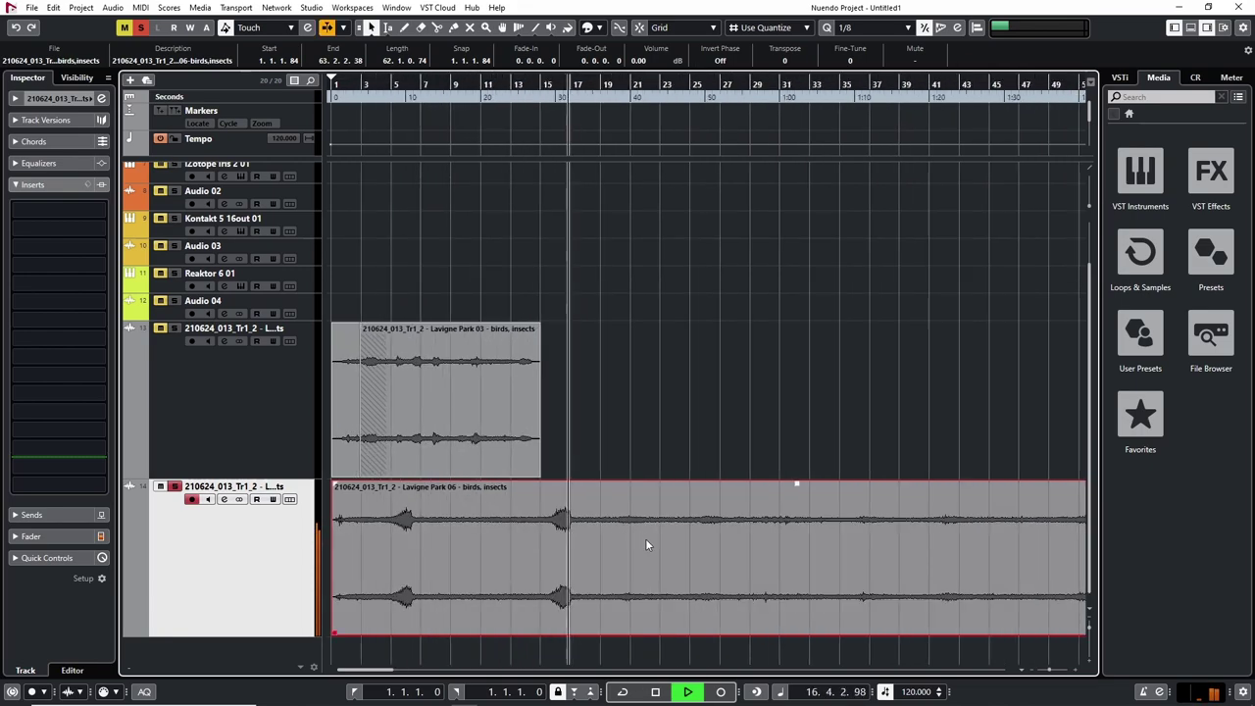
key("g")
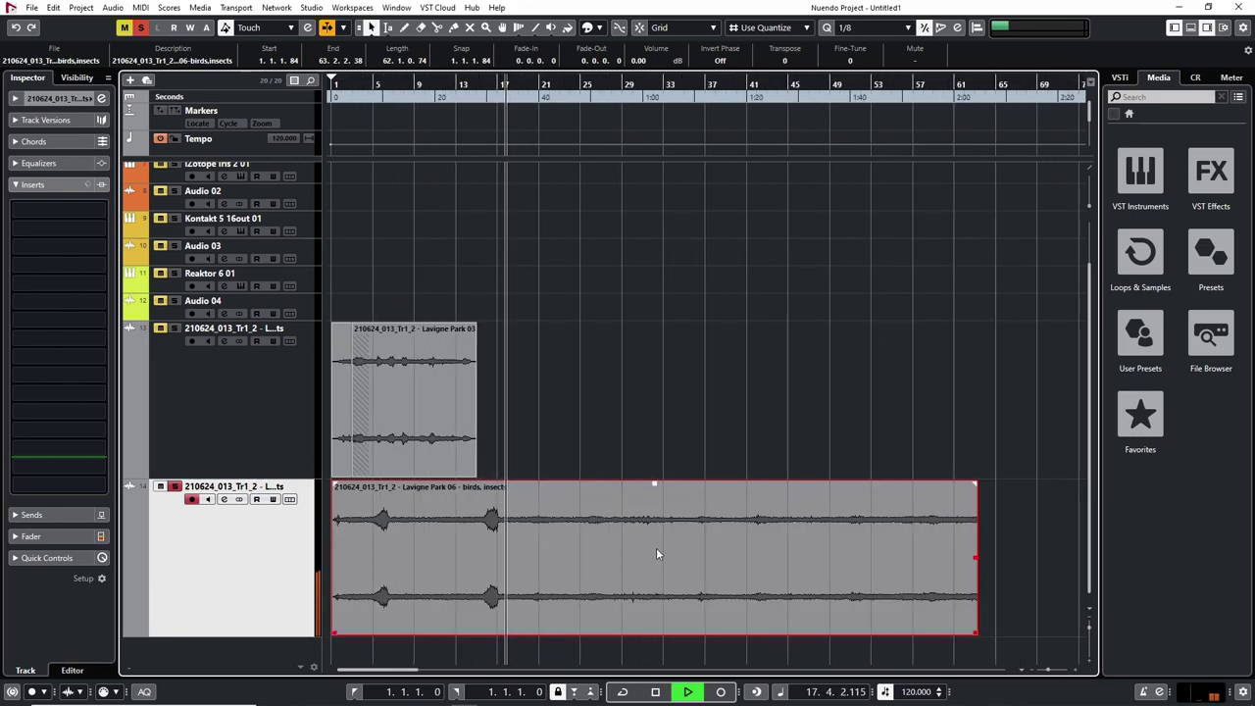
key("space")
Play the Lavigne Park 06 clip from about bar 4, split it at about 4.1.3.26 and delete the part before the split
key("h")
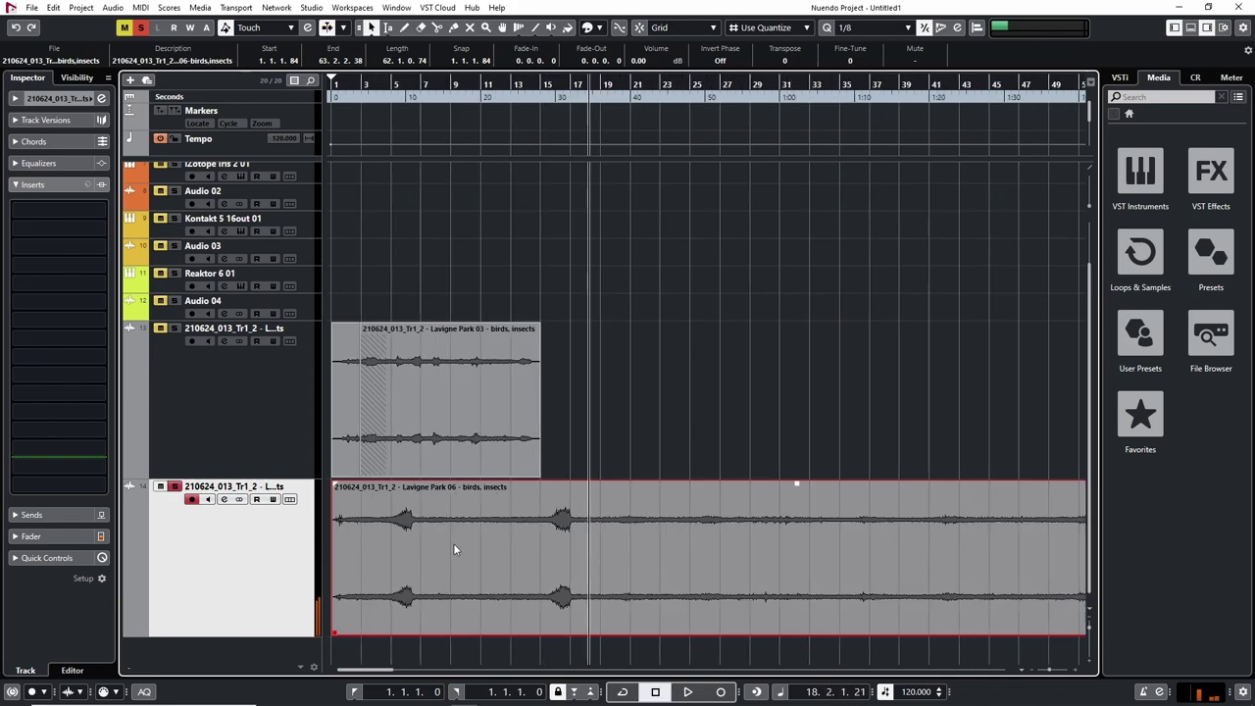
key("h")
left_click(394, 82)
key("space")
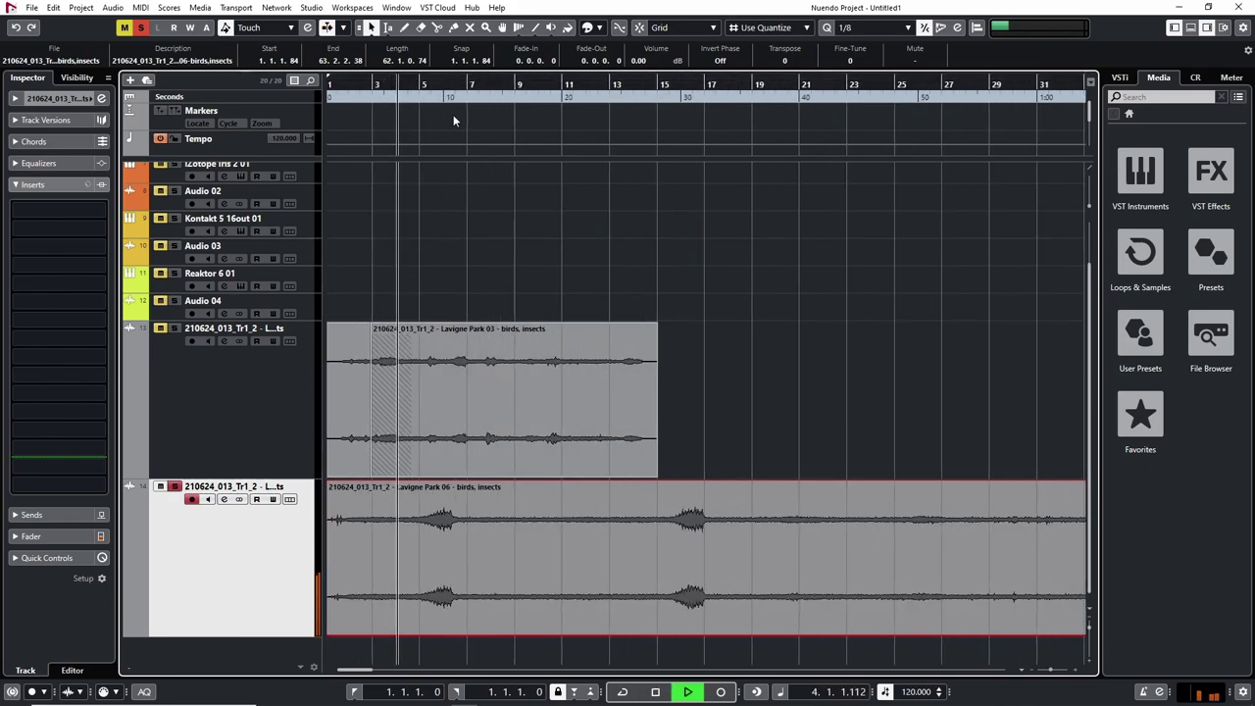
key("3")
left_click(398, 537)
key("1")
left_click(336, 539)
key("space")
key("Delete")
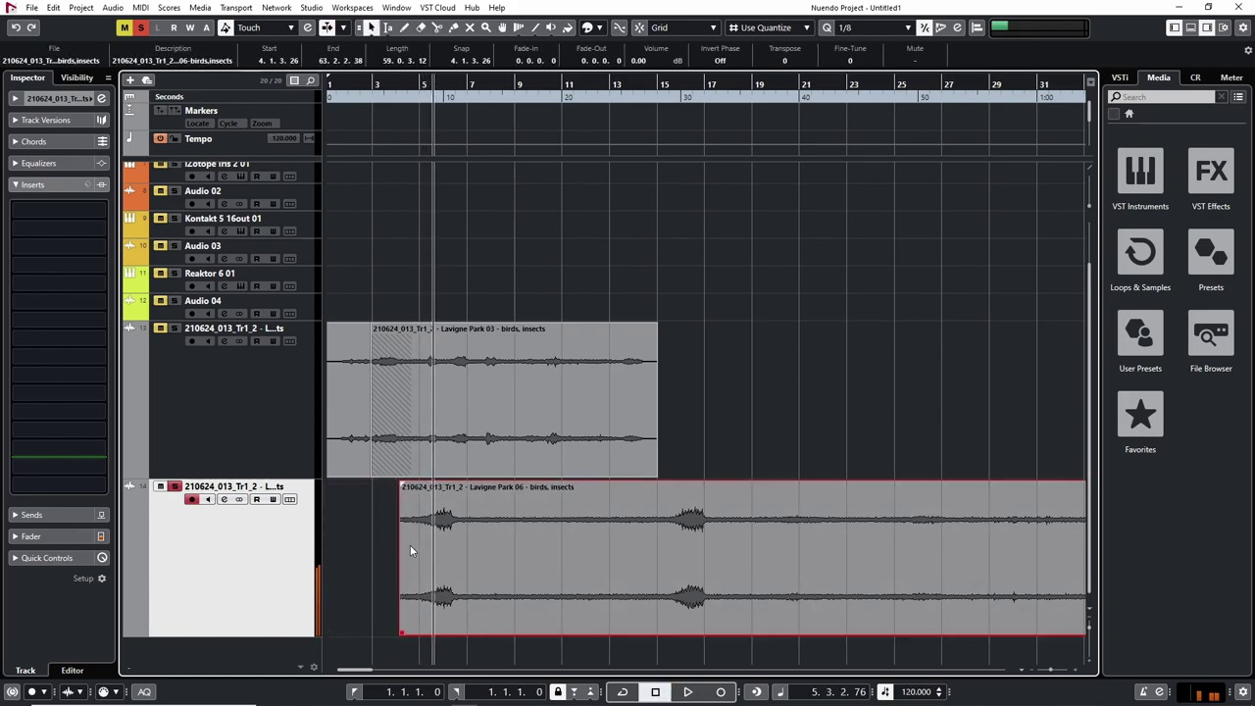
key("Delete")
key("ctrl+z")
Move the trimmed Lavigne Park 06 clip to the project start at 1.1.1.0 and add a fade-in of about 2.0.1.108
left_click_drag(608, 539, 512, 539)
key("h")
left_click_drag(334, 486, 410, 487)
Shorten the Lavigne Park 06 clip to end at about 17.4.4.35 and add a fade-out of about 3.0.0.50
key("h")
key("g")
key("g")
key("g")
key("g")
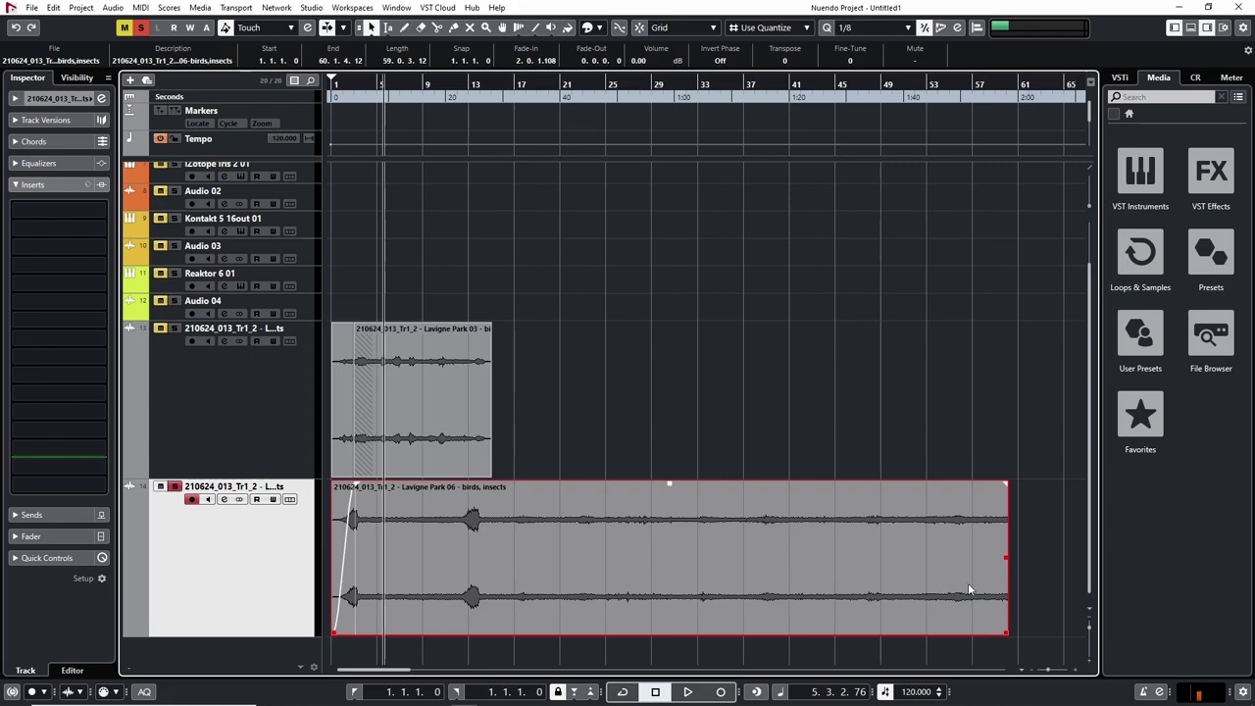
left_click_drag(1007, 633, 522, 627)
left_click_drag(523, 483, 490, 486)
In the MixConsole, copy the Neutron 2 Equalizer insert from track 13 to track 14 and return to the project
left_click(218, 409)
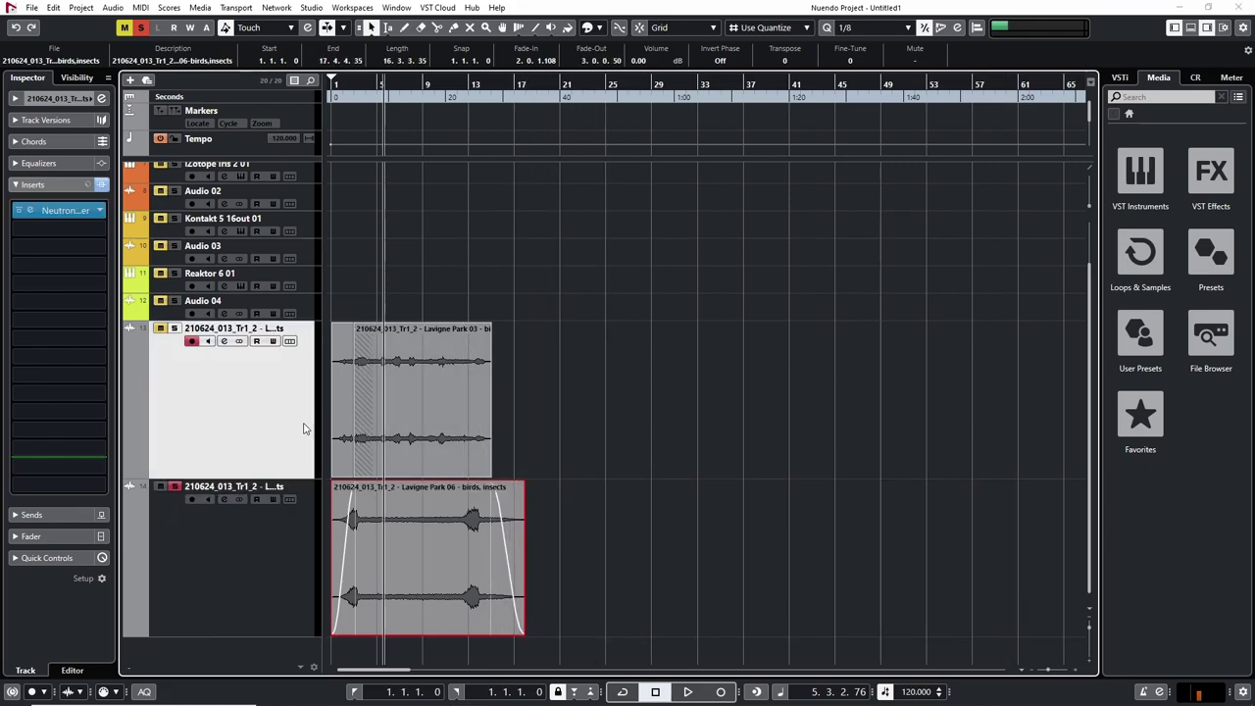
key("F3")
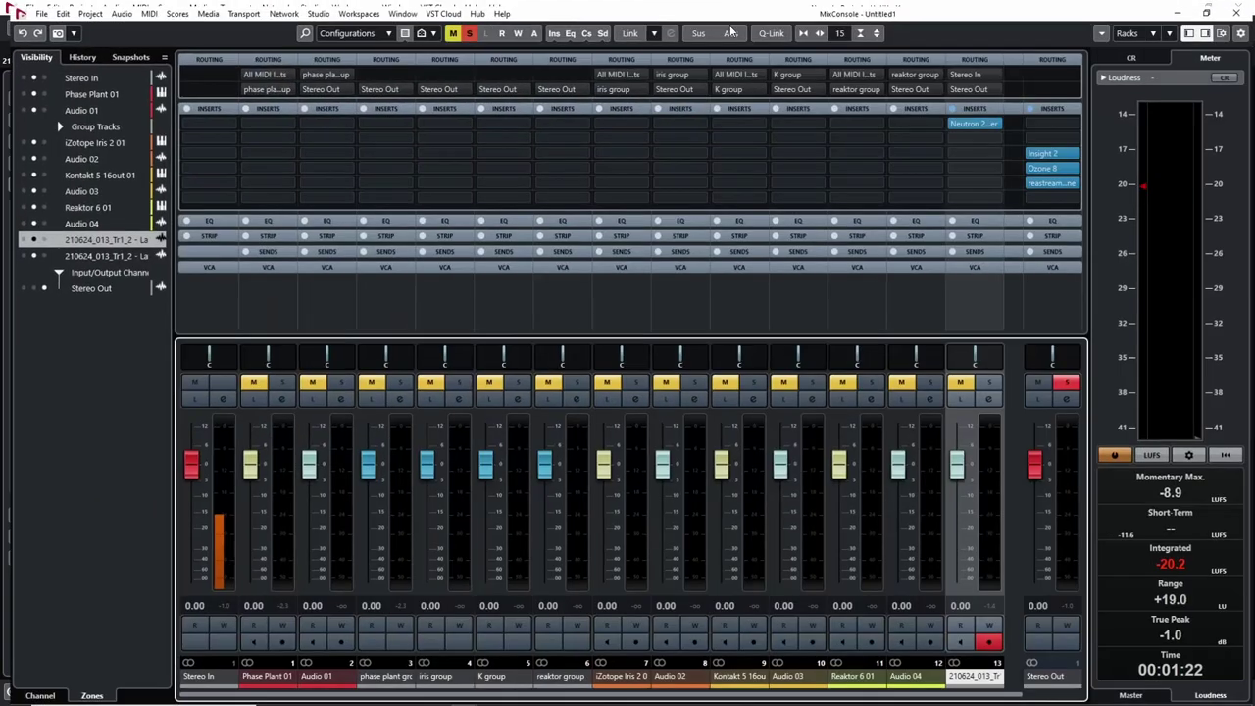
left_click_drag(928, 699, 1053, 690)
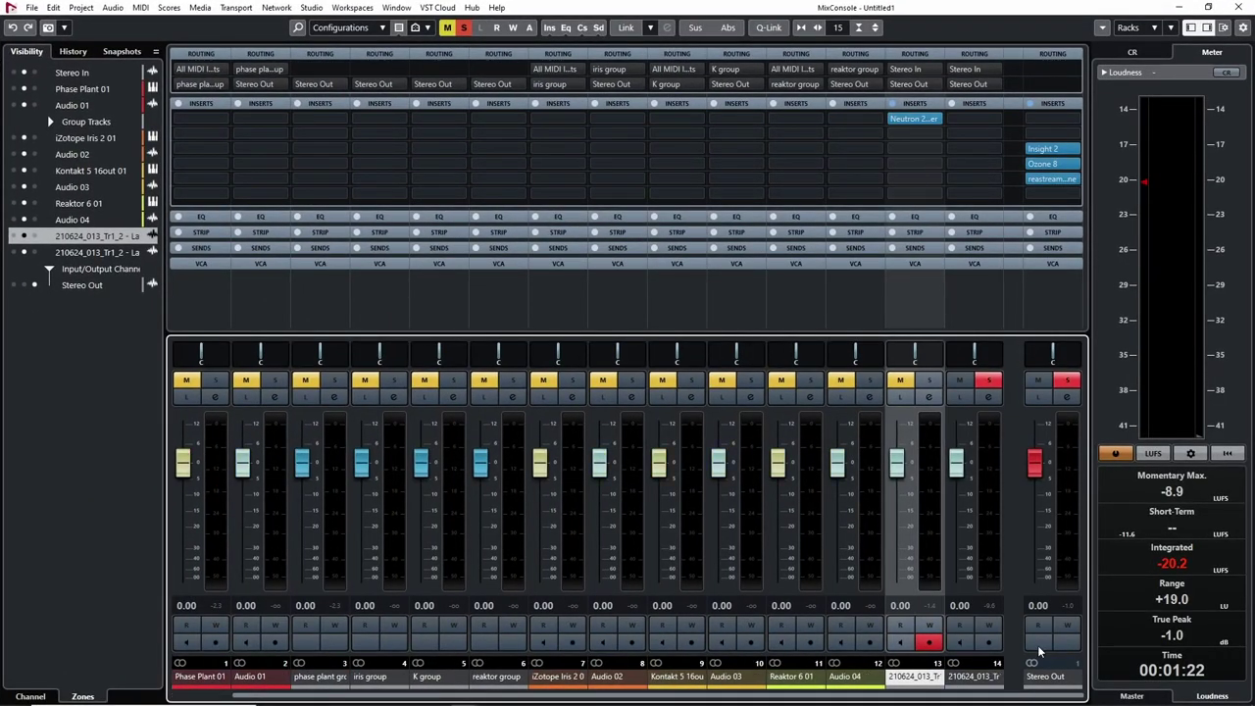
left_click_drag(915, 123, 986, 138)
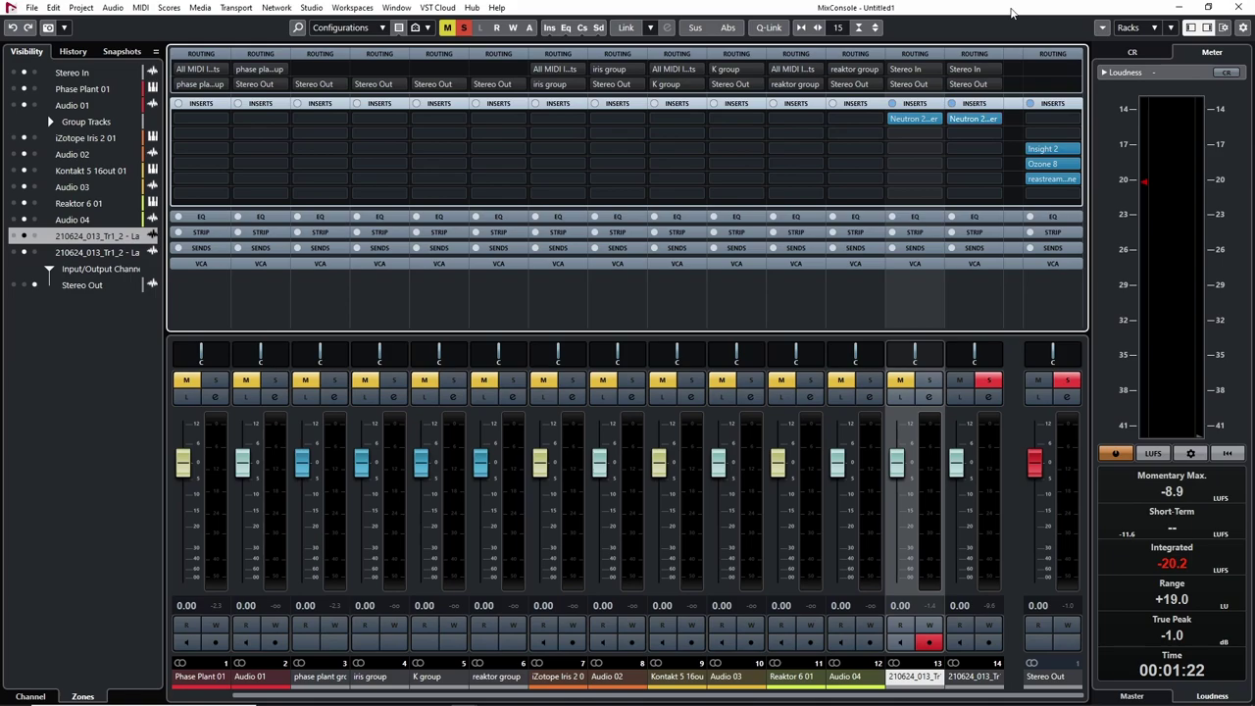
key("F3")
left_click(552, 476)
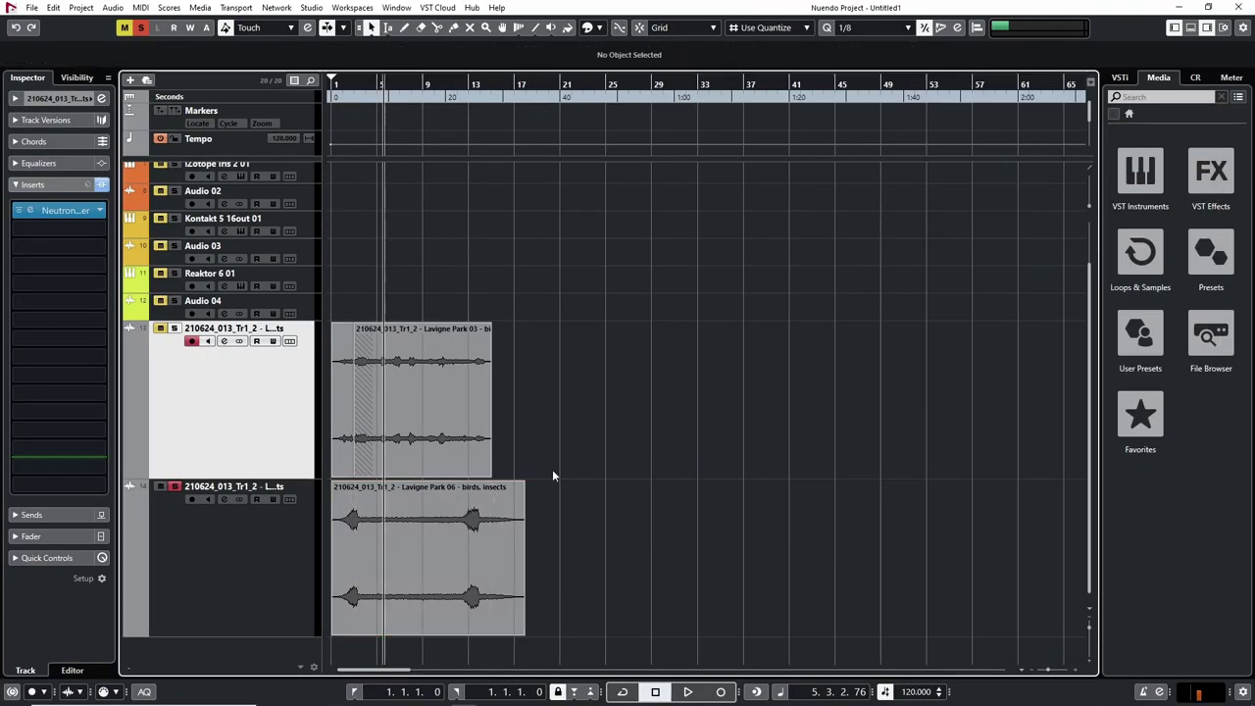
left_click(93, 239)
type("recenter")
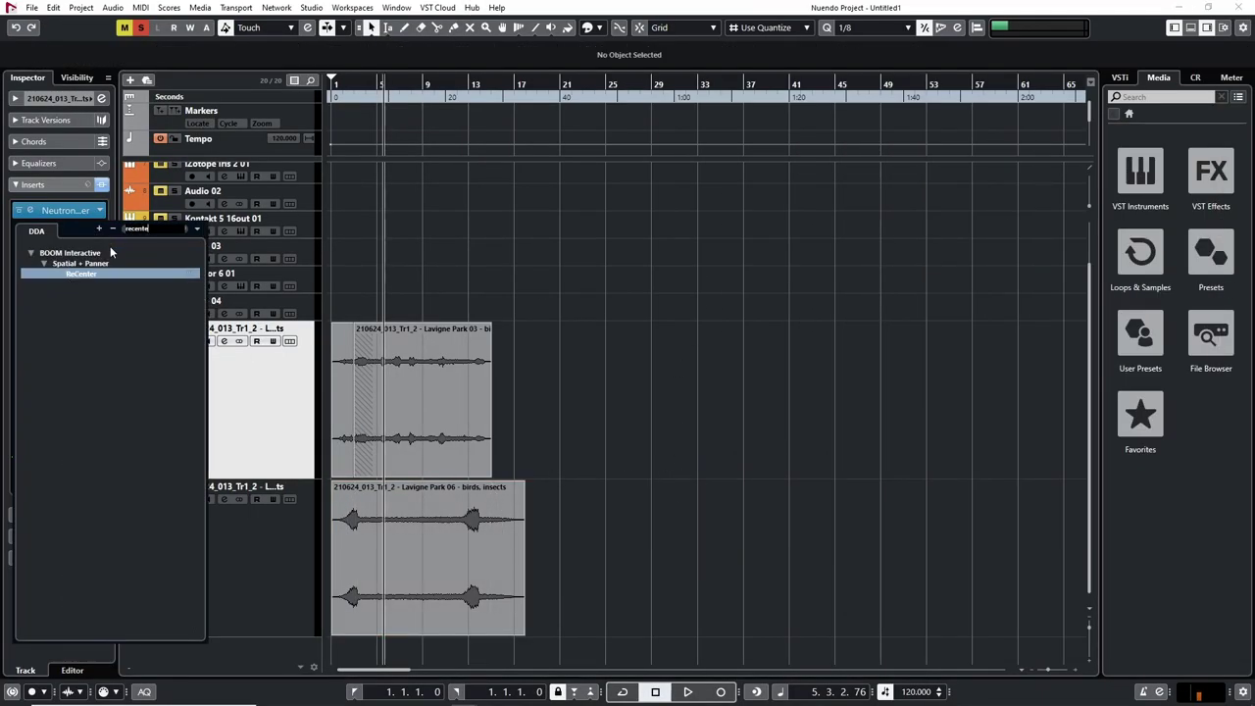
left_click(605, 364)
Prefix the Lavigne Park 03 track's name with "Center - " and the Lavigne Park 06 track's name with "Left - "
left_click(262, 327)
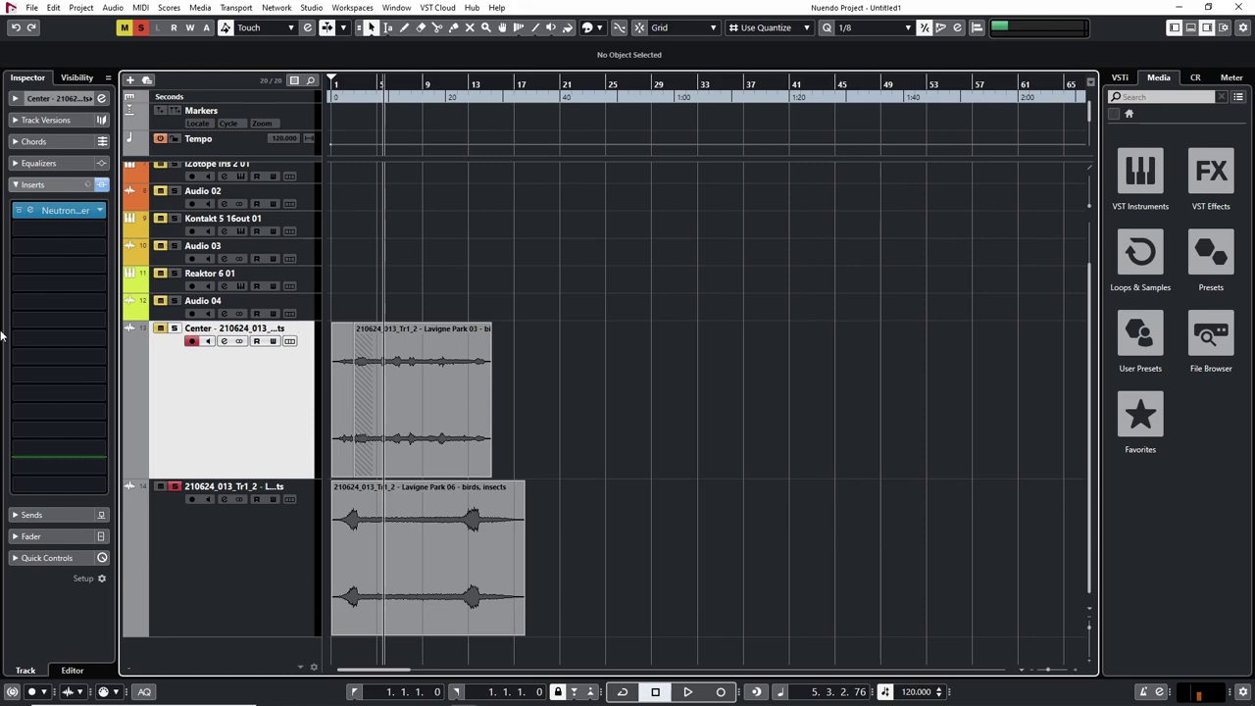
left_click(216, 571)
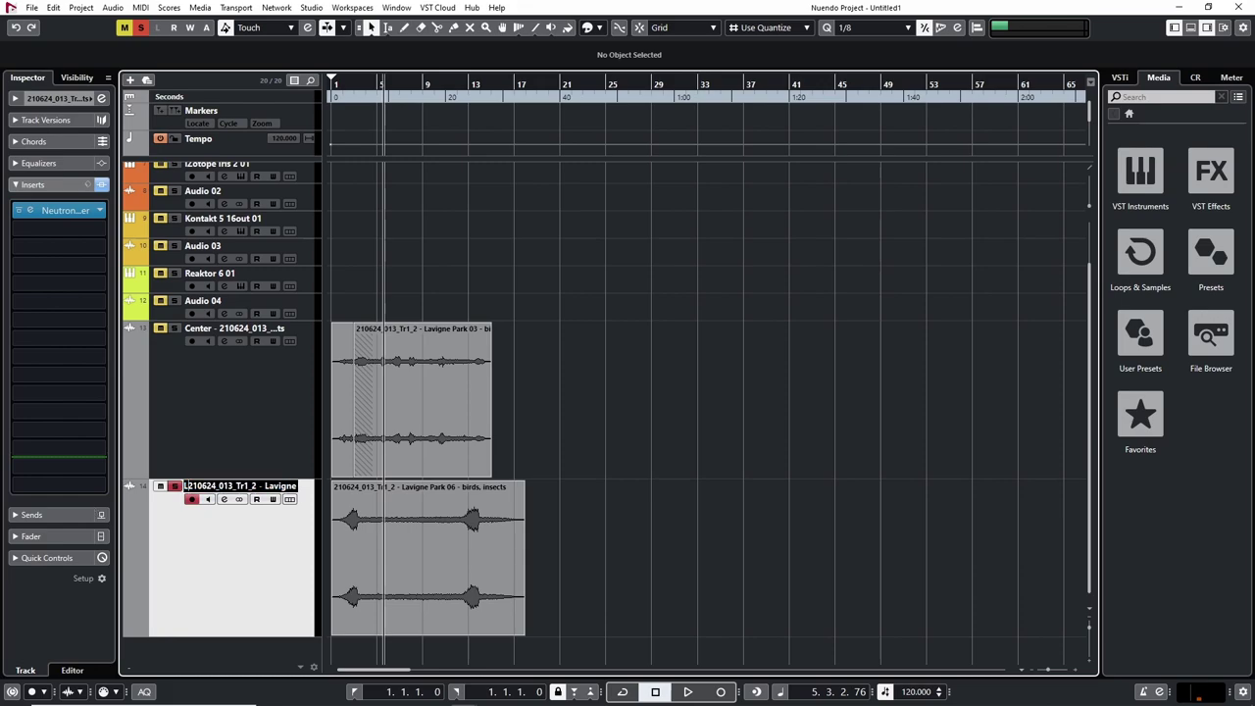
key("Return")
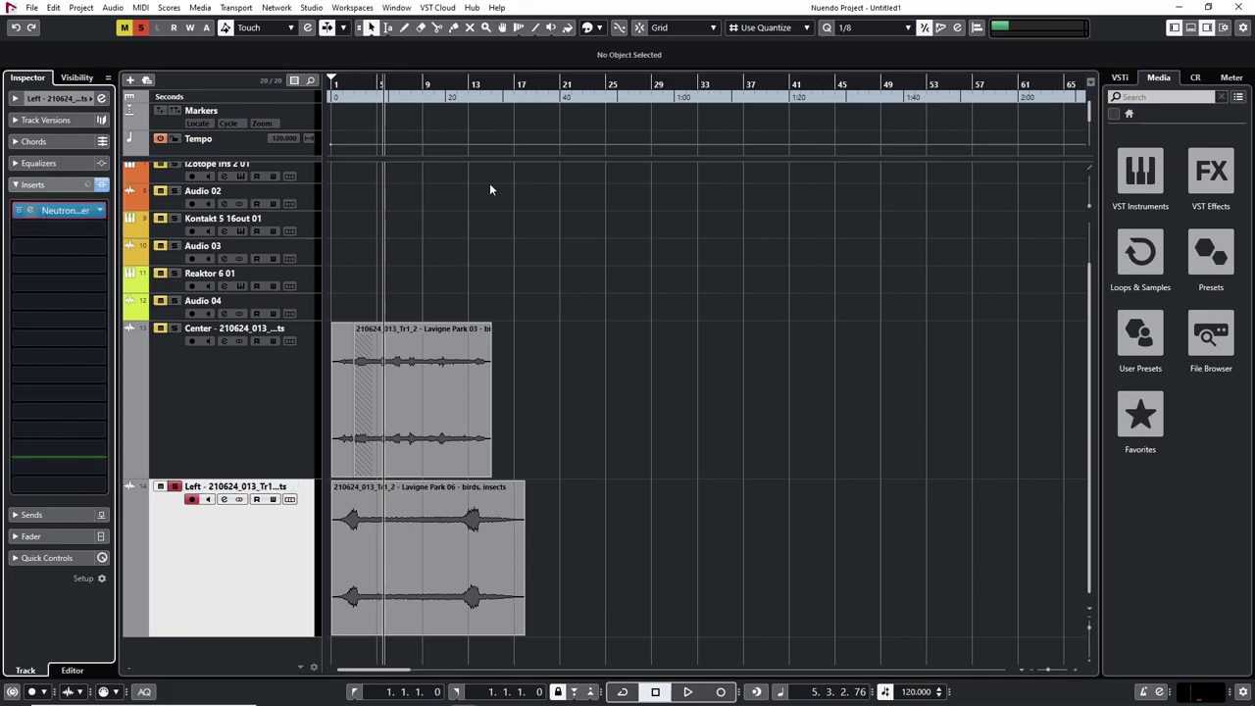
Add ReCenter as the second insert on the Left track and close the Neutron 2 Equalizer window
left_click(54, 228)
type("rece")
left_click(106, 271)
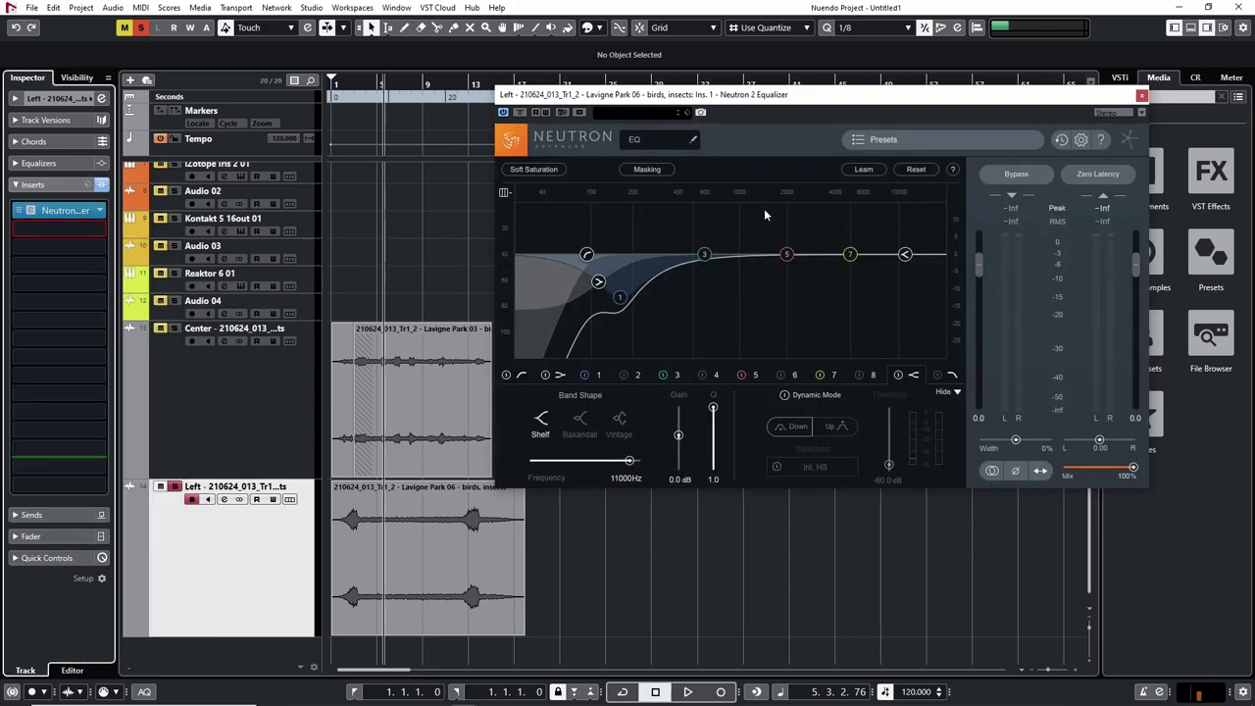
left_click(1134, 98)
left_click(1141, 94)
left_click_drag(540, 94, 172, 121)
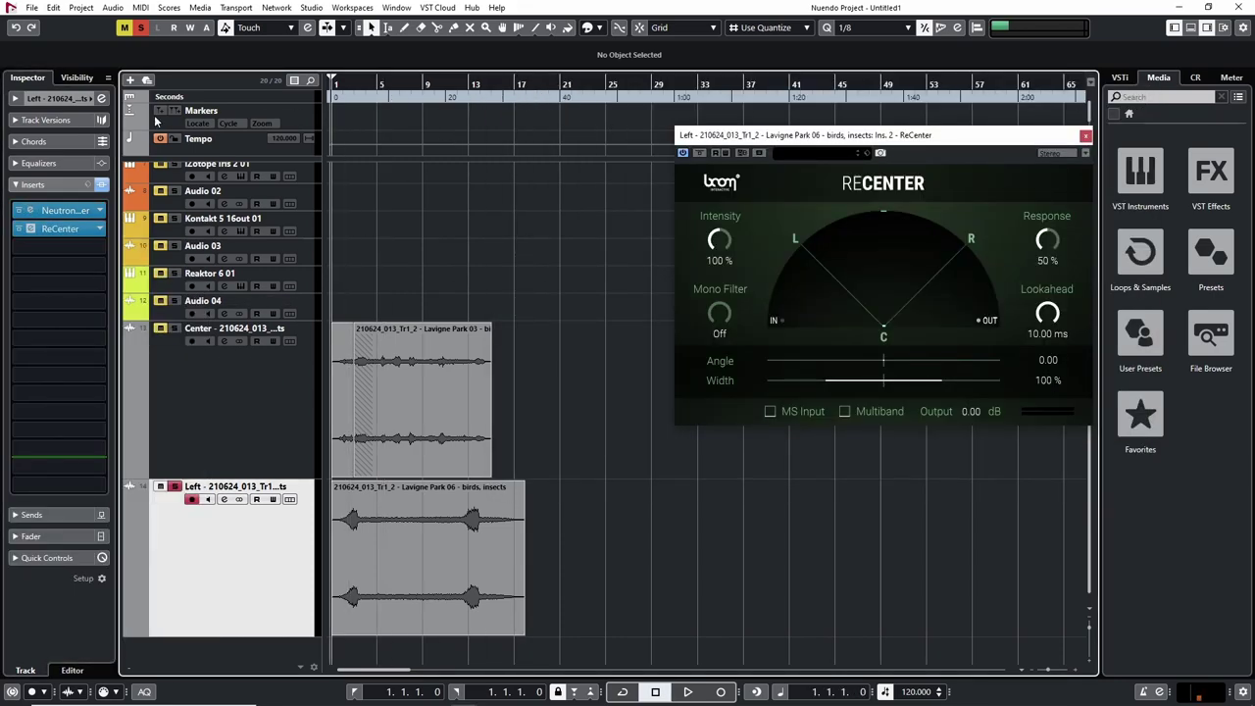
In ReCenter, enable Multiband, set Mono Filter to 103.3 Hz and Angle to -41.46 while playing the track
left_click(844, 411)
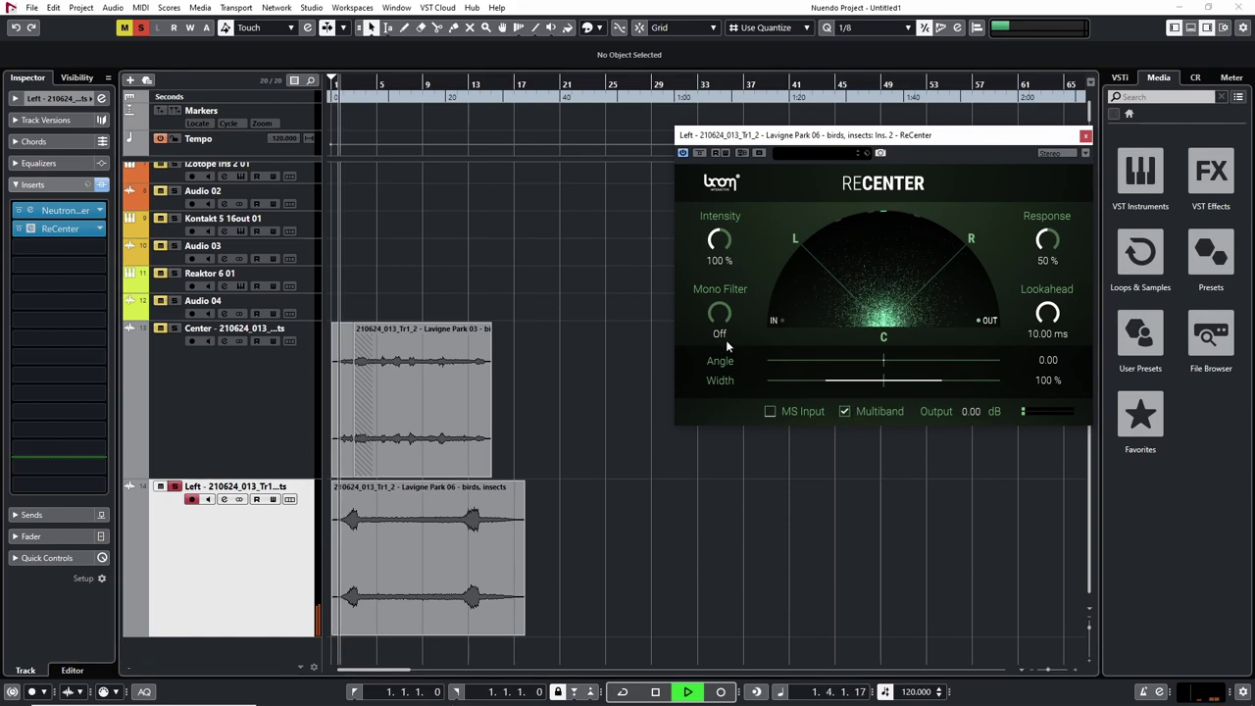
left_click_drag(713, 314, 882, 364)
key("space")
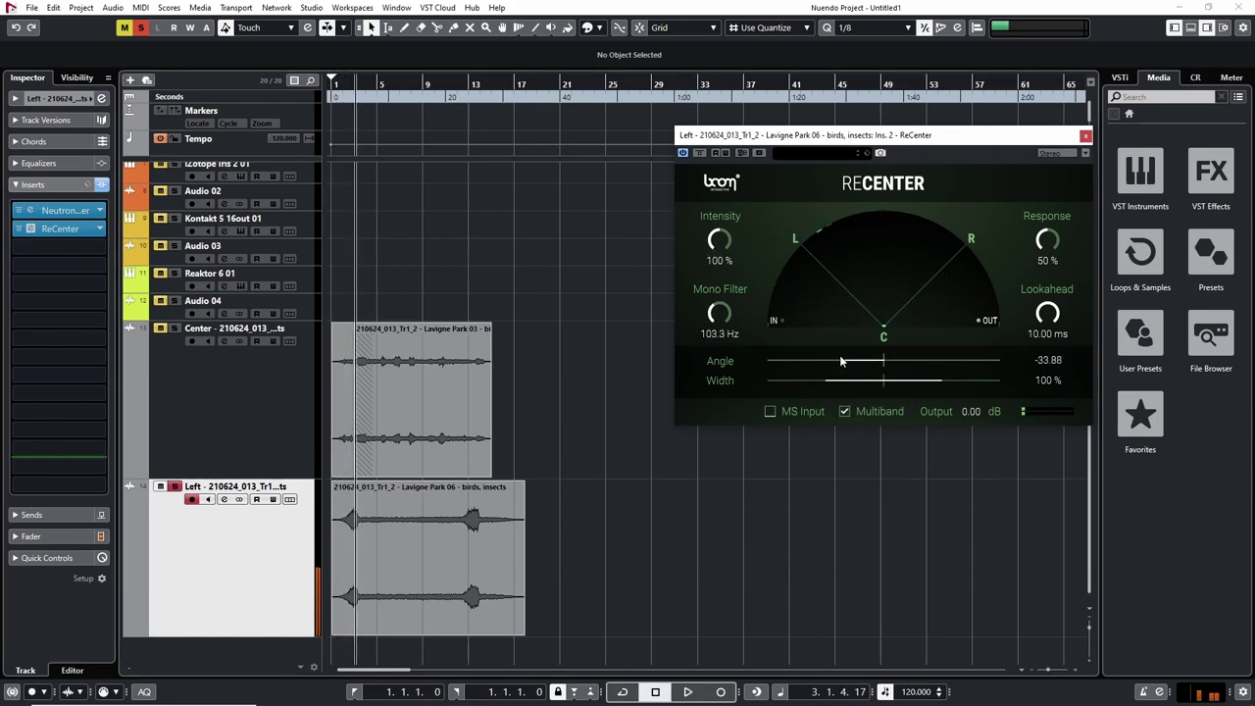
key("space")
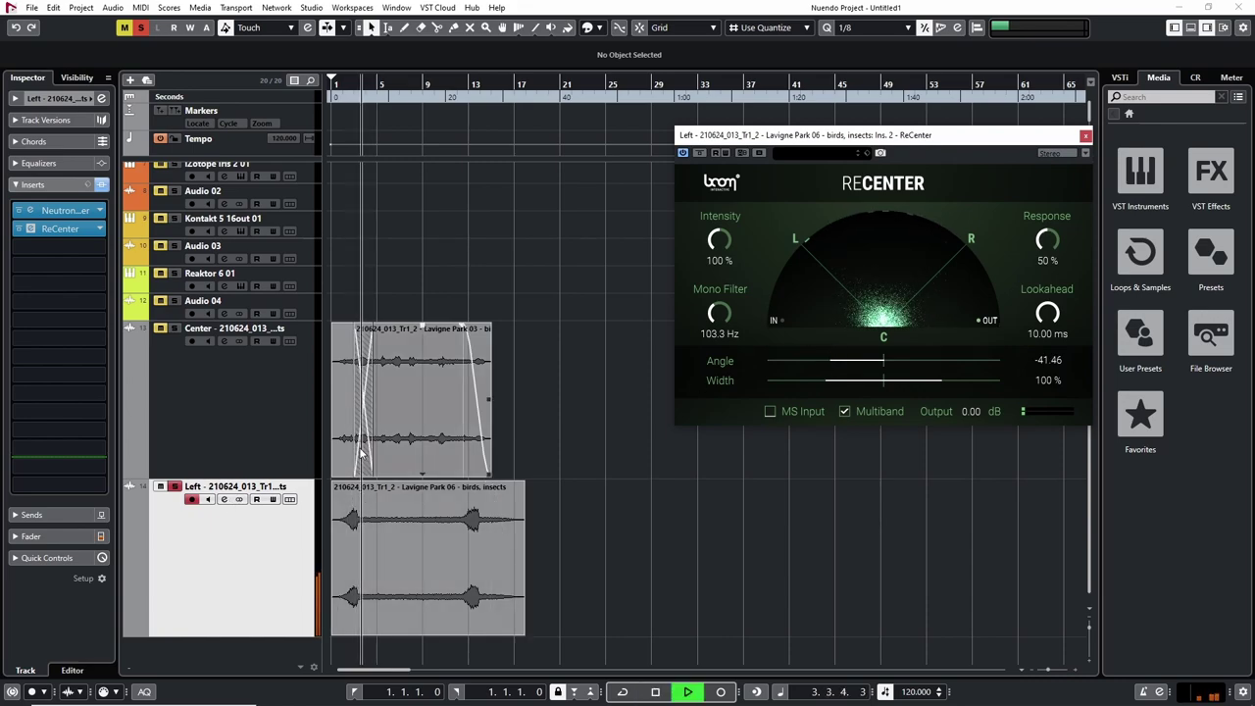
mouse_move(895, 377)
left_mouse_down()
mouse_move(912, 378)
mouse_move(903, 384)
left_mouse_up()
key("space")
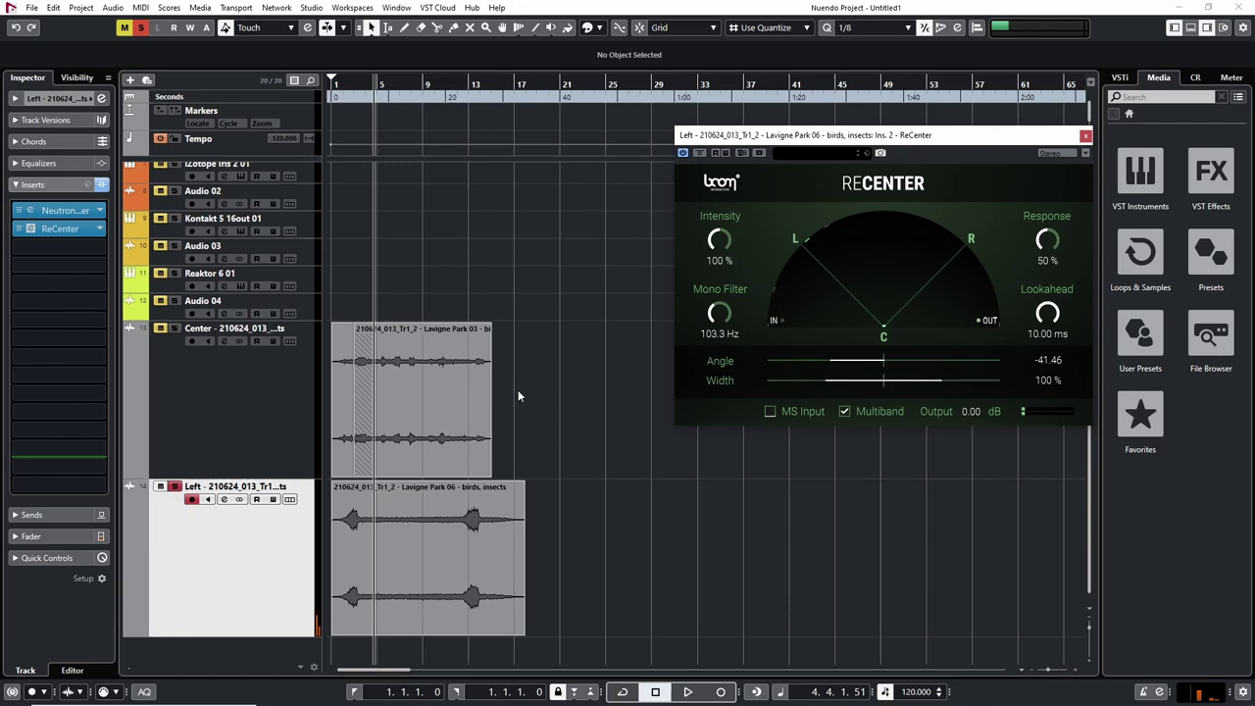
Play the Left track from about bar 2 and set ReCenter's Angle to -39.44
key("h")
key("h")
key("h")
key("h")
left_click(470, 93)
left_click_drag(471, 95, 403, 96)
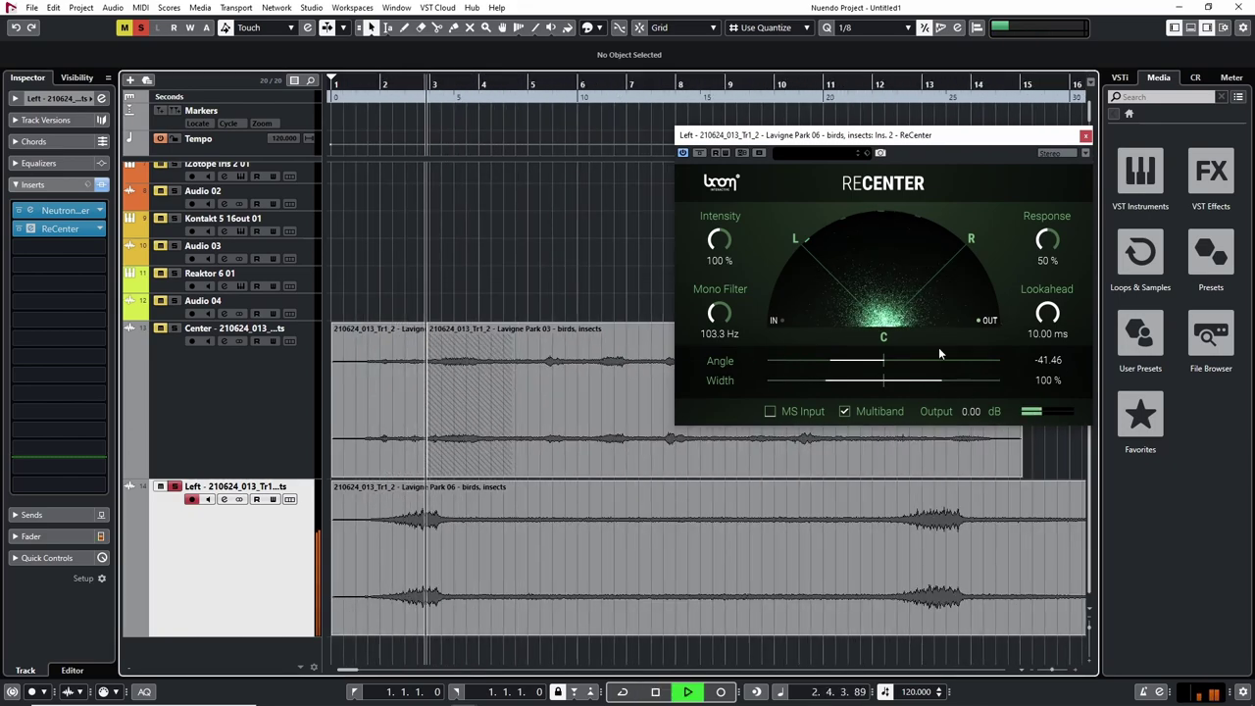
key("space")
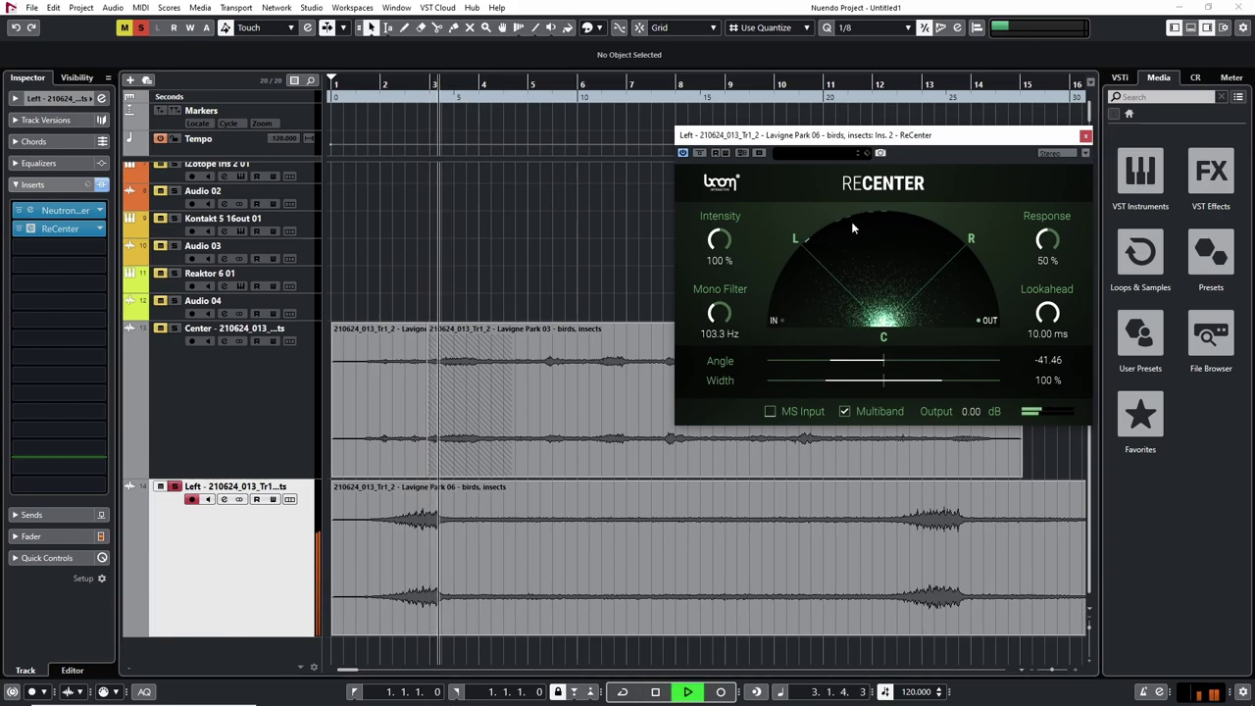
mouse_move(835, 359)
left_mouse_down()
mouse_move(938, 353)
mouse_move(823, 353)
mouse_move(837, 353)
left_mouse_up()
key("space")
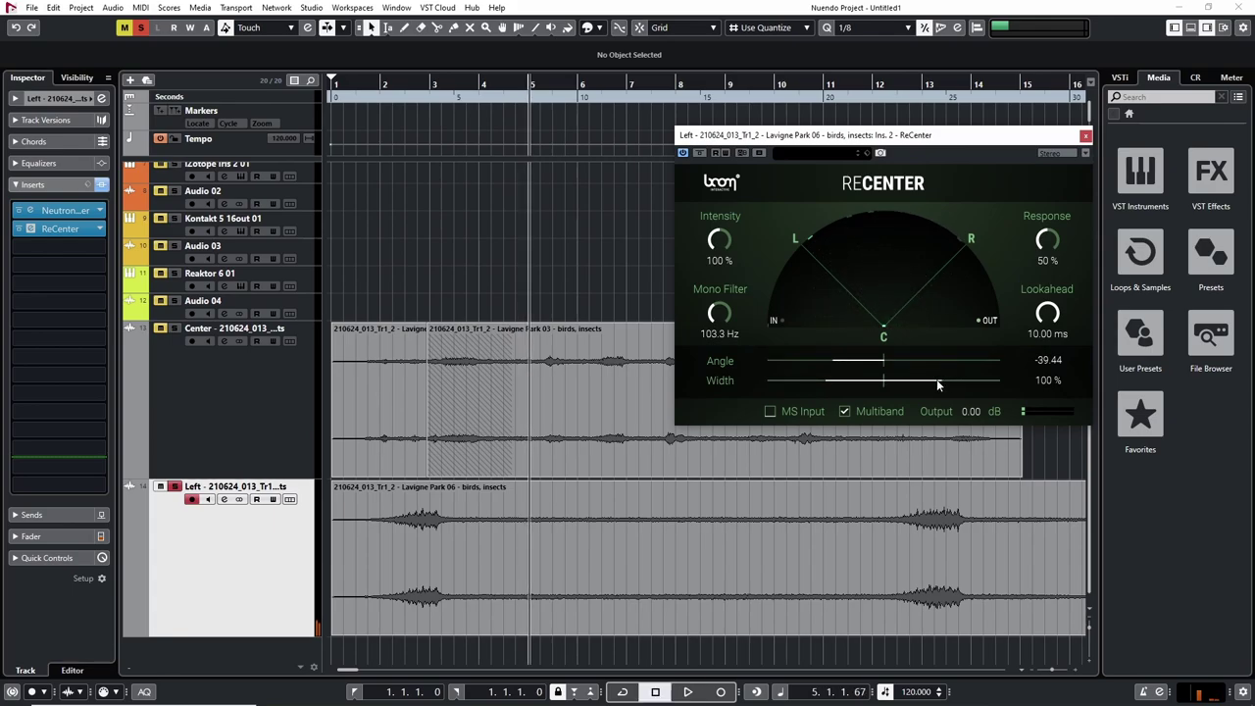
Play the Left track from about bar 2, reduce ReCenter's Width to 15 % and return the cursor to just before bar 2
left_click(395, 87)
key("space")
left_click_drag(922, 378, 895, 378)
key("space")
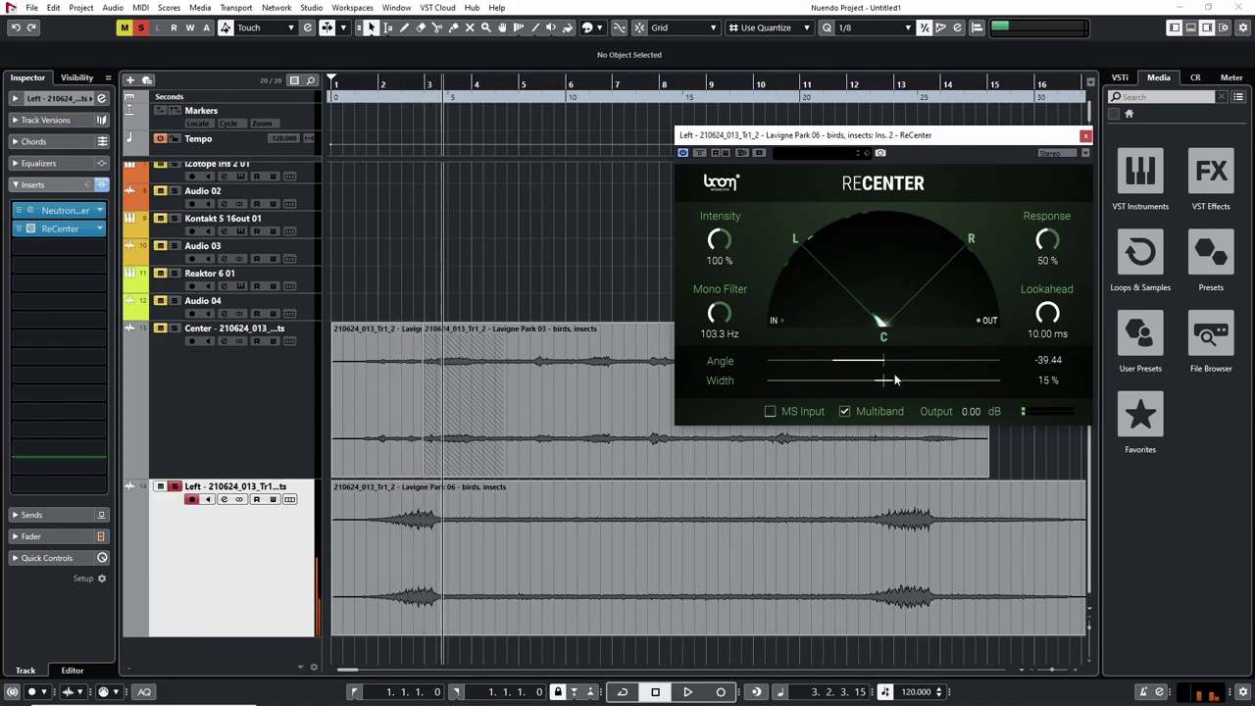
left_click_drag(385, 83, 368, 89)
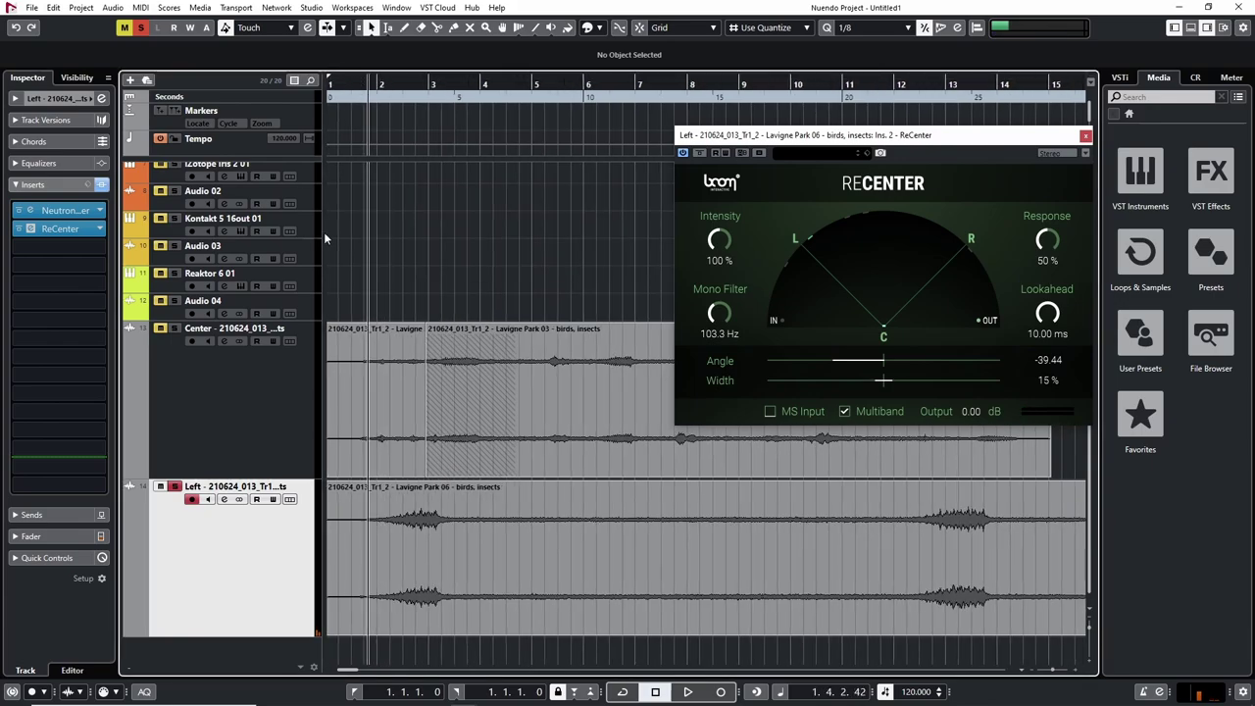
Add a second Neutron 2 Equalizer to the Left track, in the insert slot after ReCenter
left_click(60, 241)
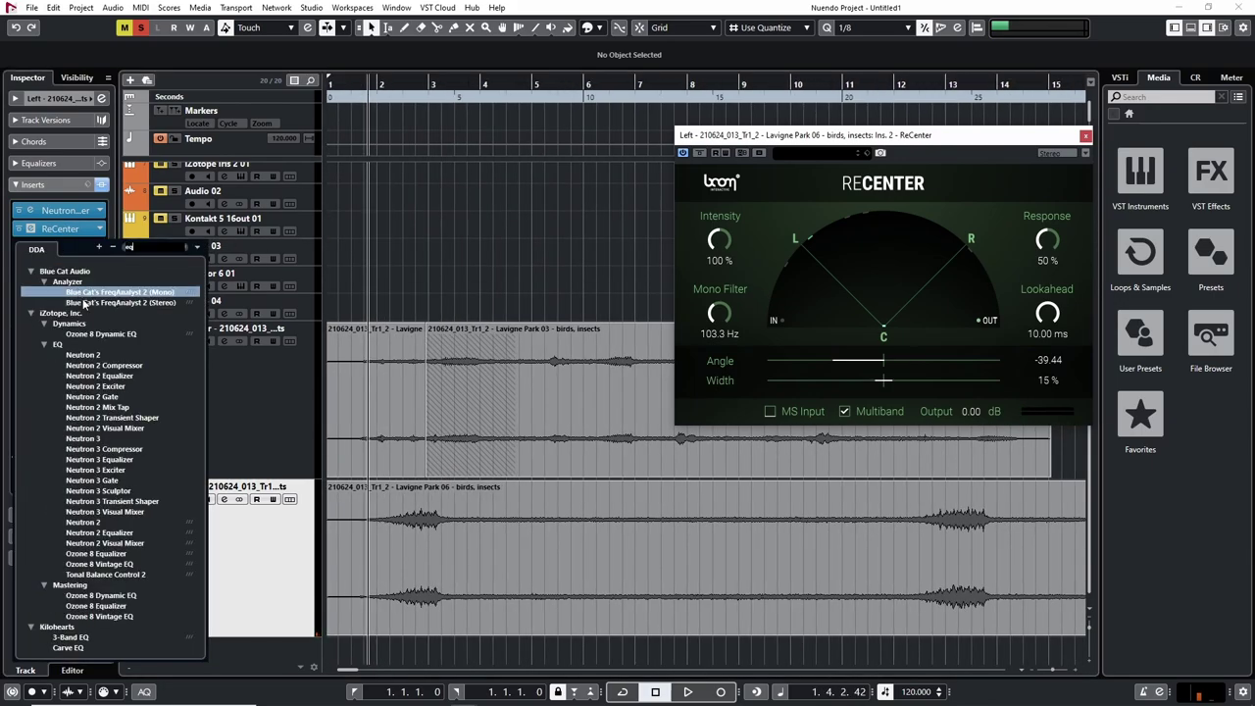
left_click(132, 375)
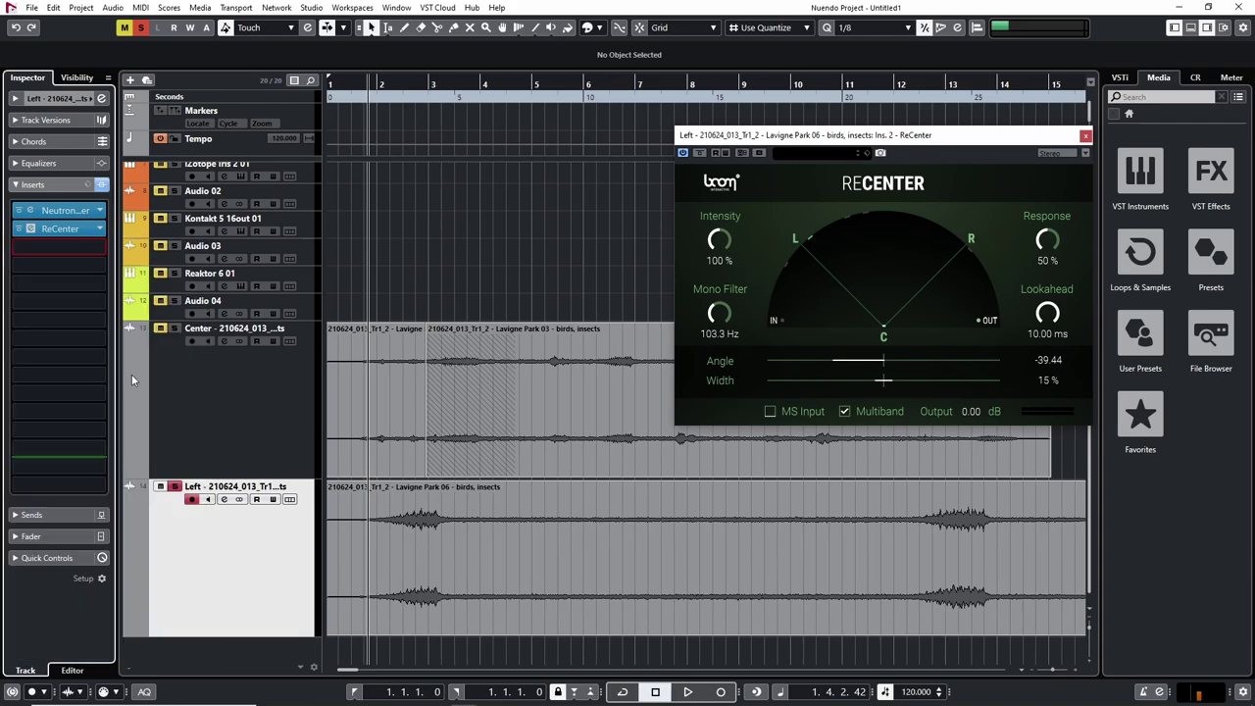
left_click_drag(782, 152, 951, 147)
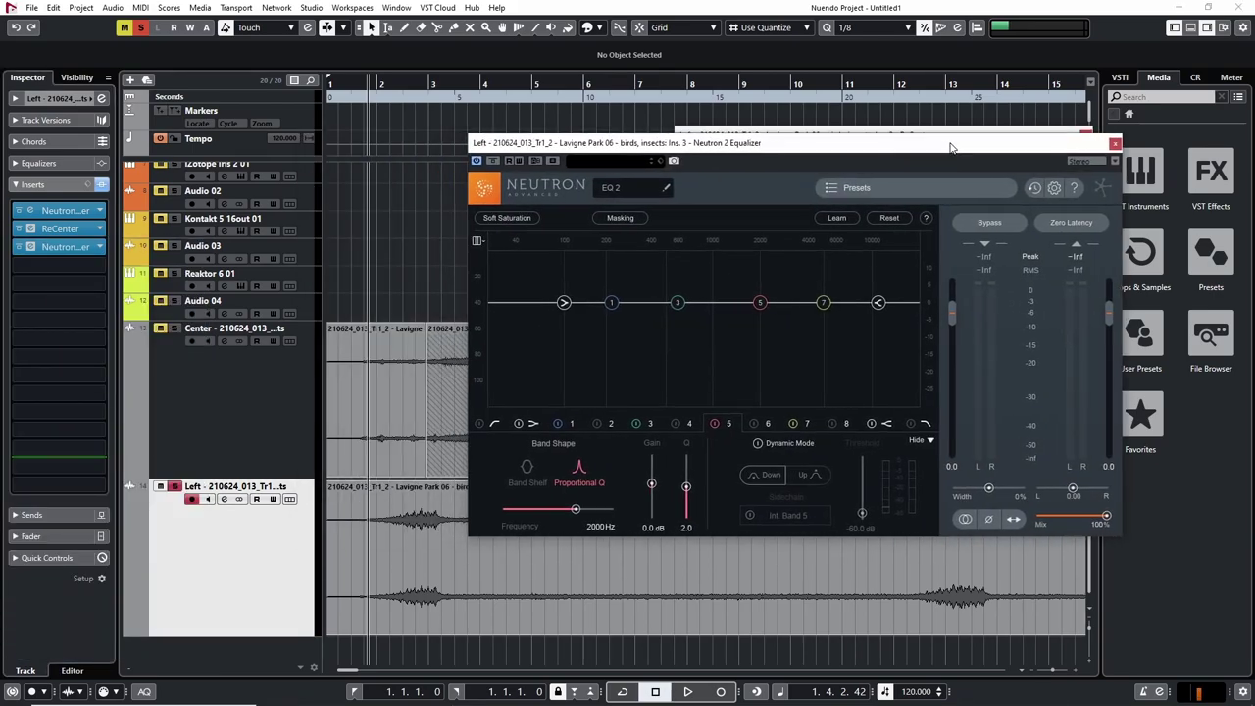
Solo the Center track instead of the Left track and move the Neutron 2 Equalizer window away from the clips
left_click(174, 487)
left_click(174, 328)
key("g")
key("g")
key("g")
key("g")
key("g")
left_click_drag(692, 148, 1032, 147)
key("g")
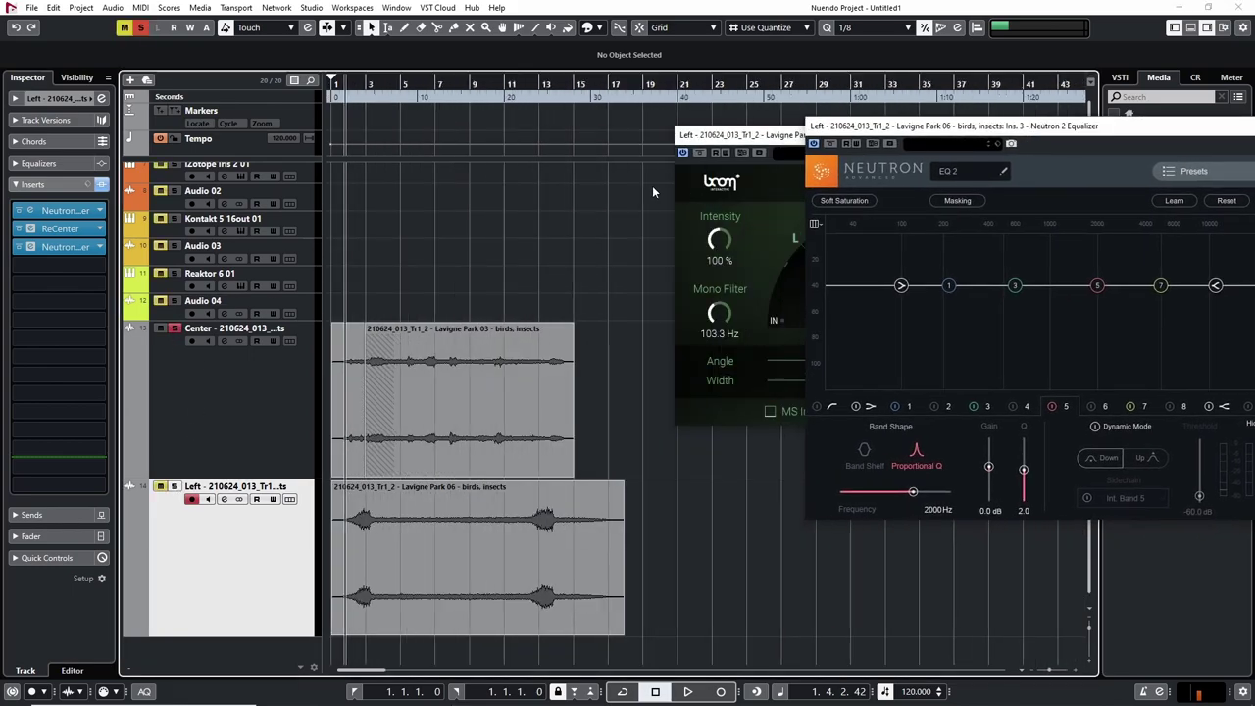
Close the ReCenter window and clear the solo on all tracks
left_click_drag(699, 134, 547, 130)
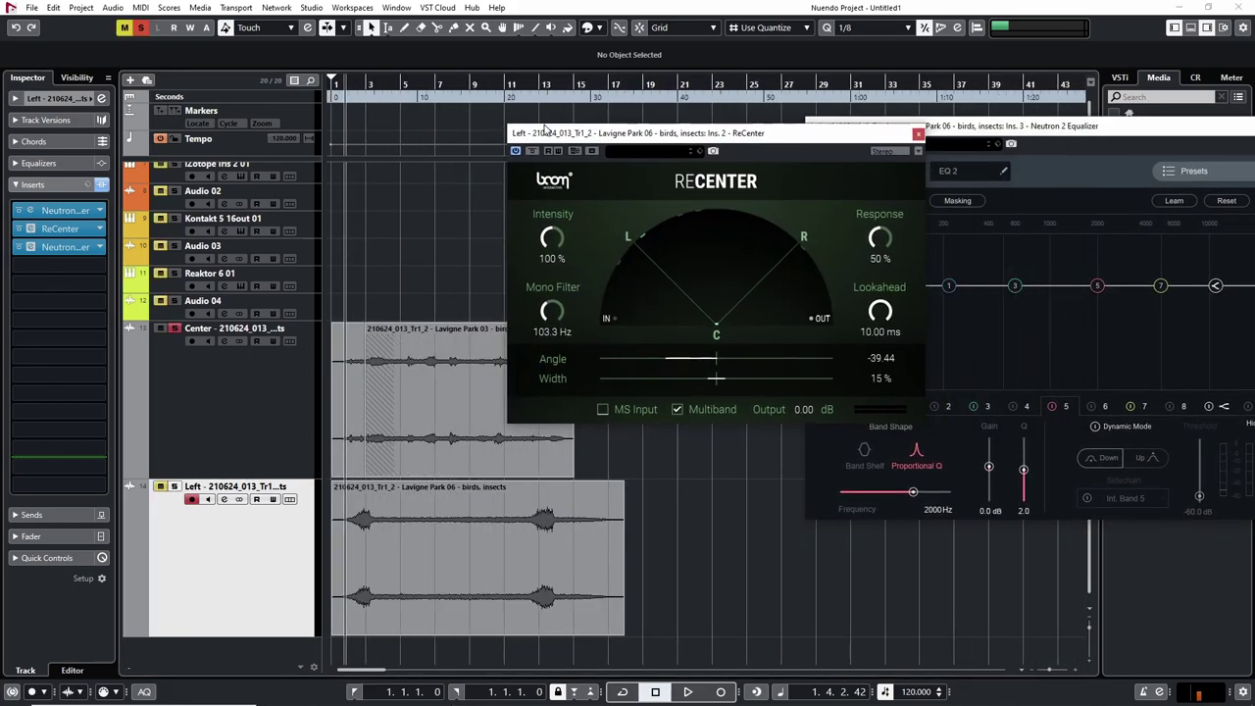
left_click(919, 134)
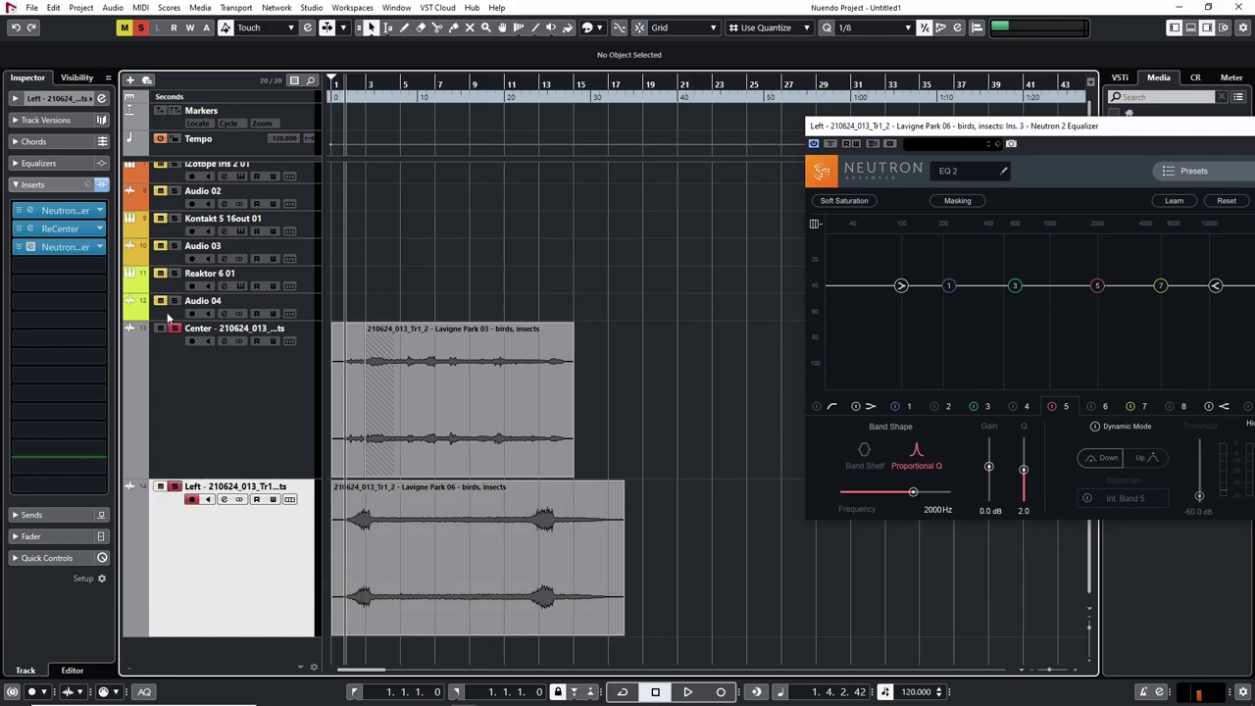
left_click(142, 27)
key("h")
key("h")
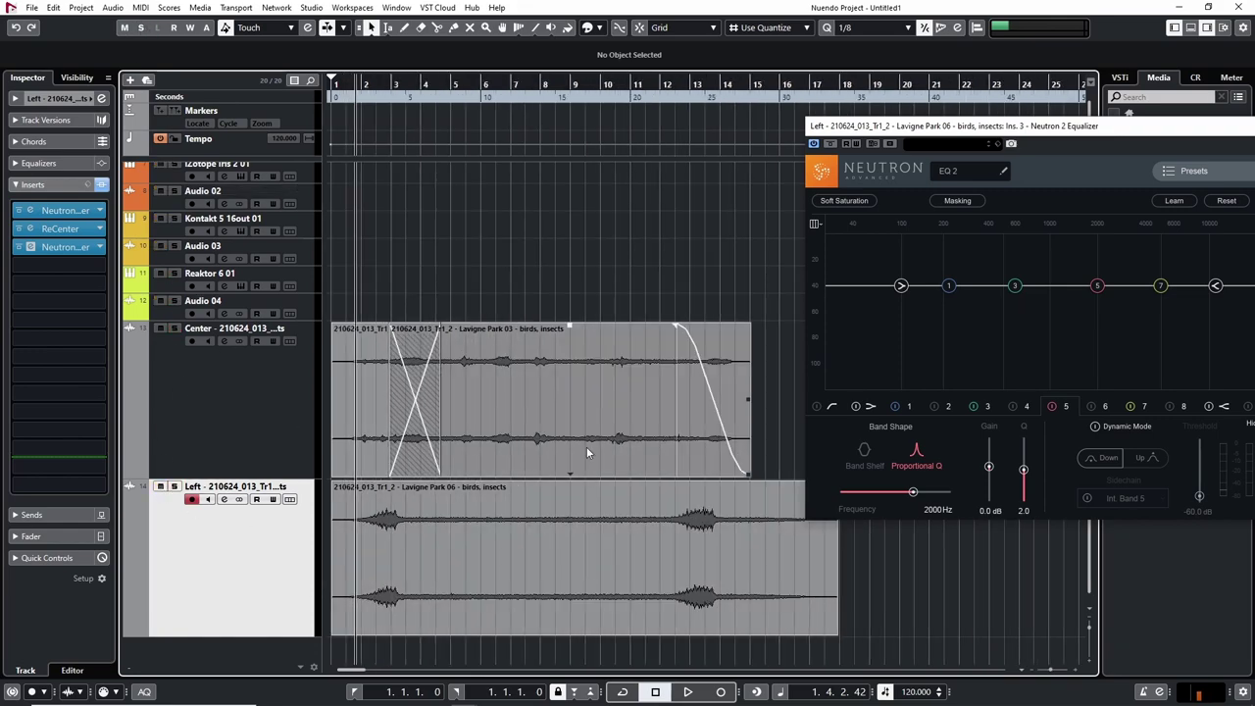
Lower the high shelf of the Left track's second Neutron 2 Equalizer to 1487 Hz and -8.9 dB while playing from about bar 2
left_click_drag(1077, 127, 857, 95)
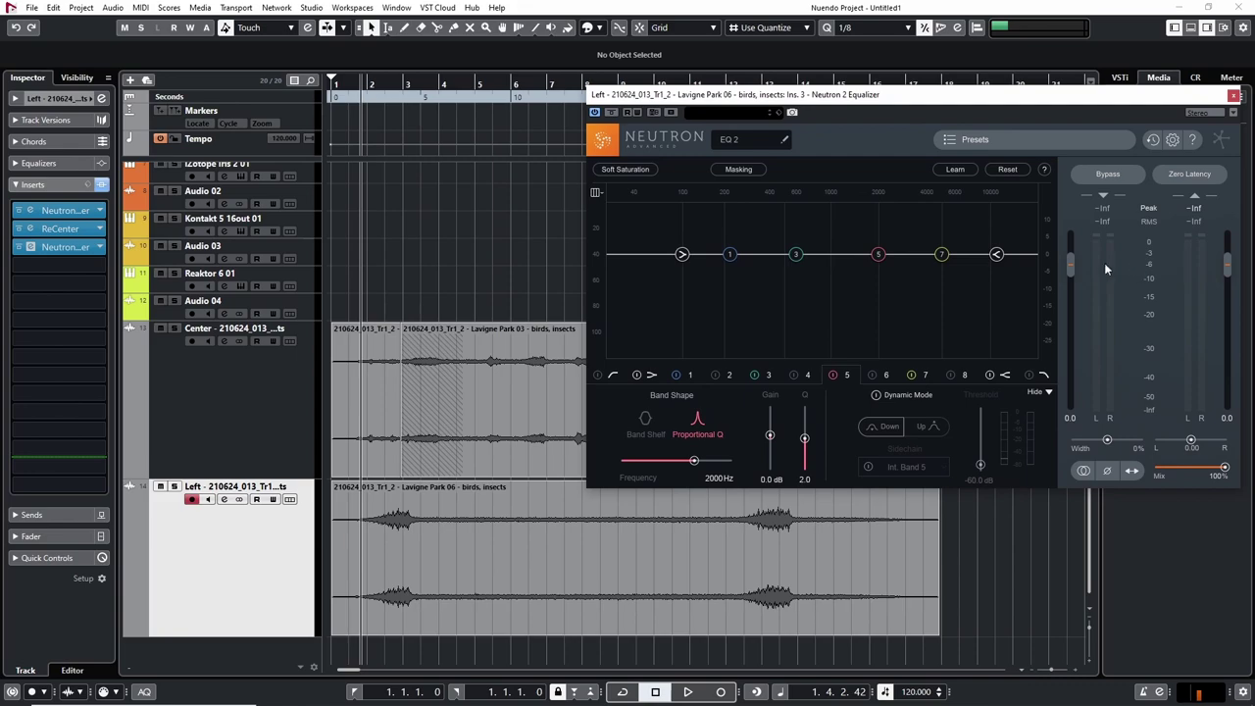
left_click_drag(997, 256, 906, 285)
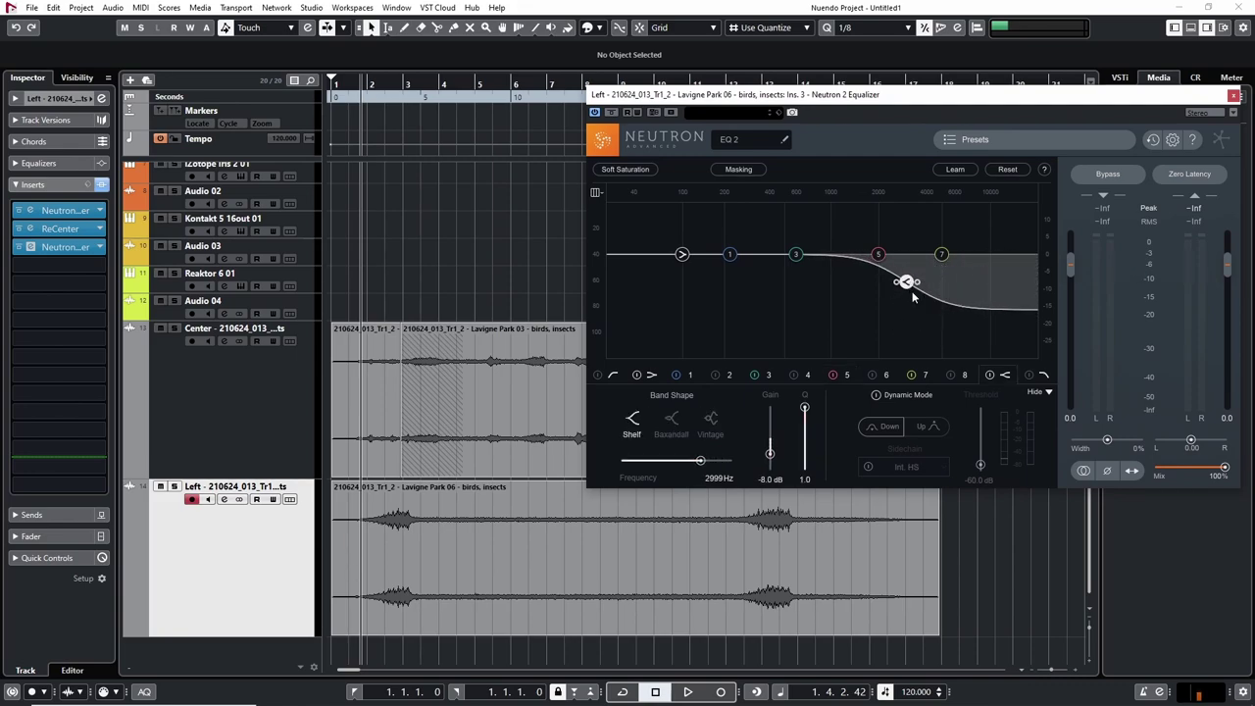
key("space")
left_click_drag(907, 282, 905, 281)
key("s")
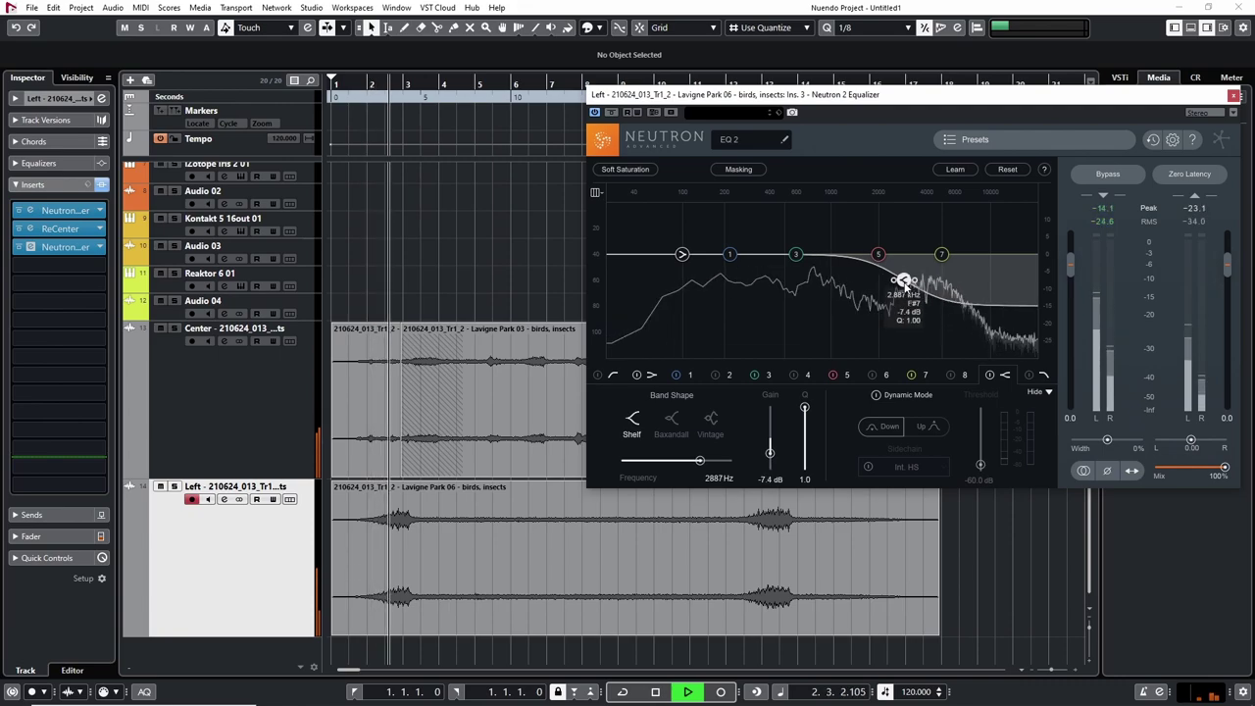
left_click(364, 90)
key("space")
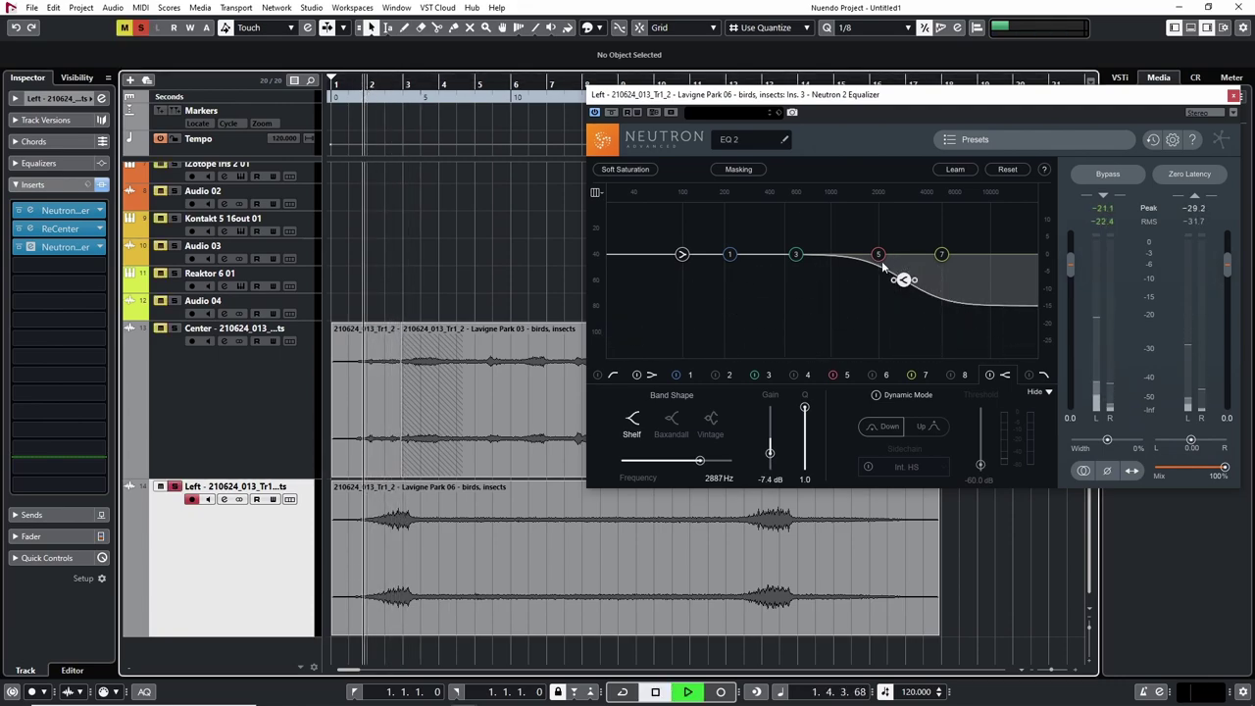
left_click_drag(904, 284, 859, 285)
key("space")
key("space")
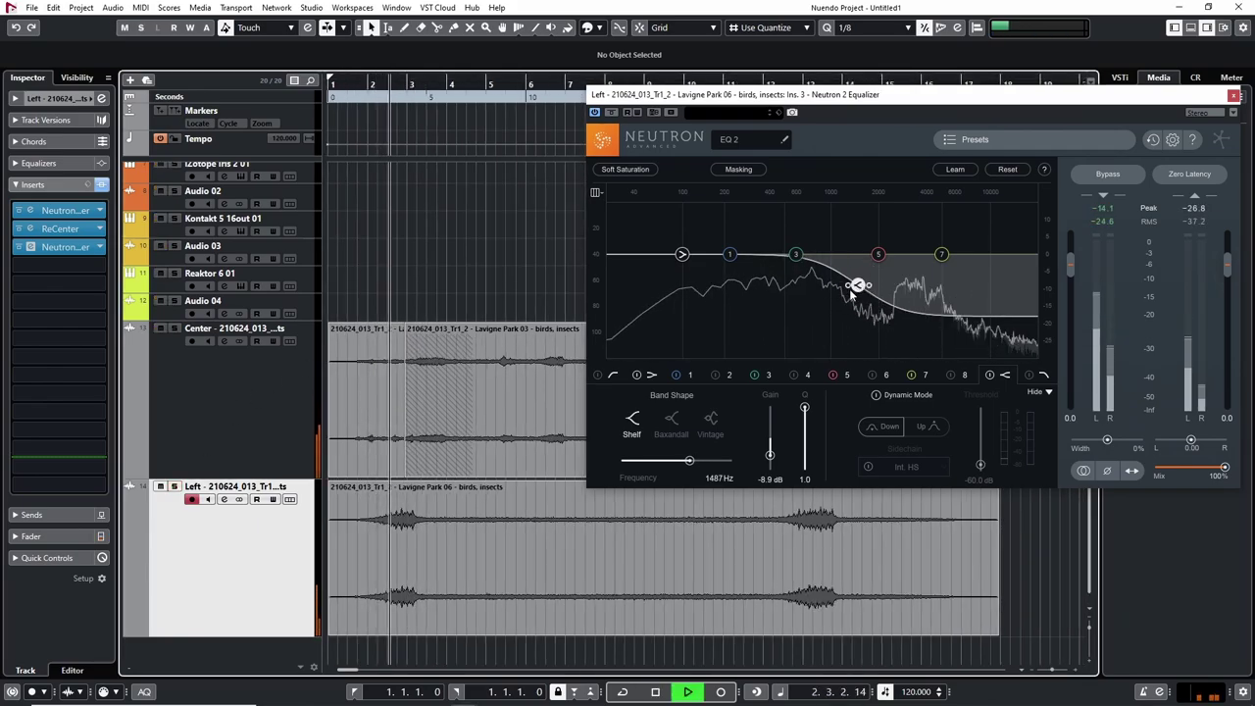
Set the equalizer's low shelf to 85 Hz and -16.3 dB, stop playback and close the equalizer window
left_click_drag(682, 254, 673, 311)
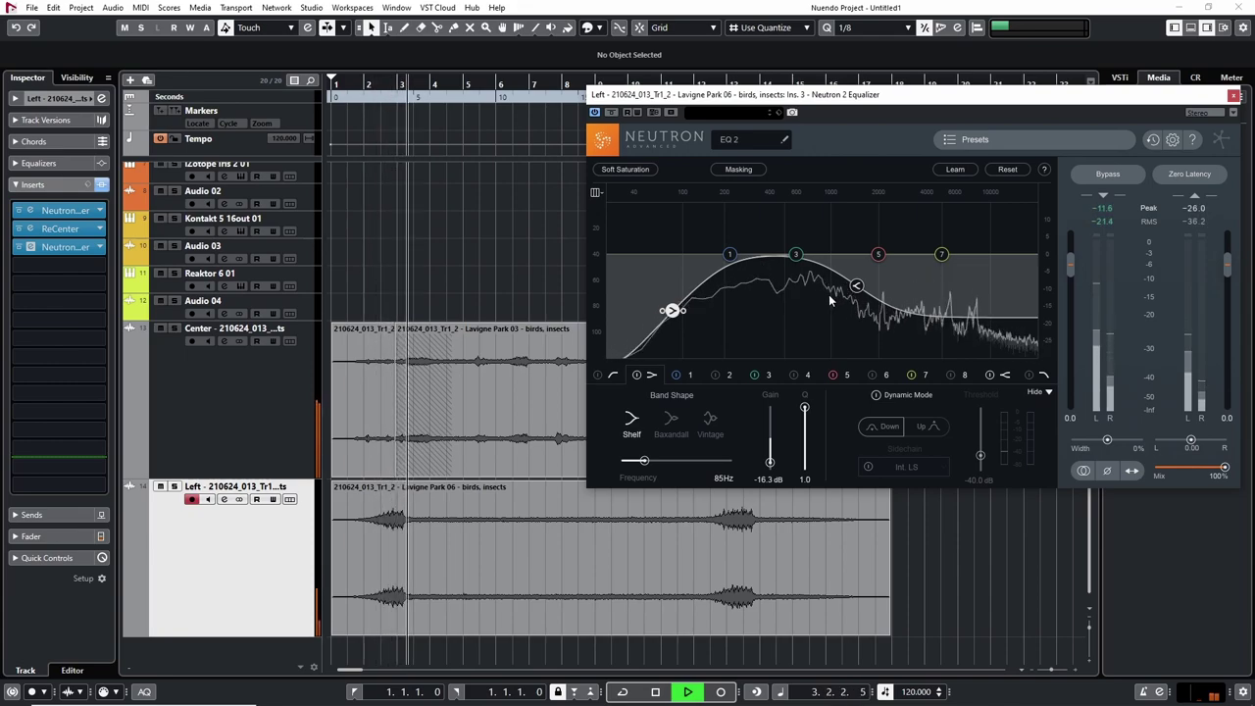
key("space")
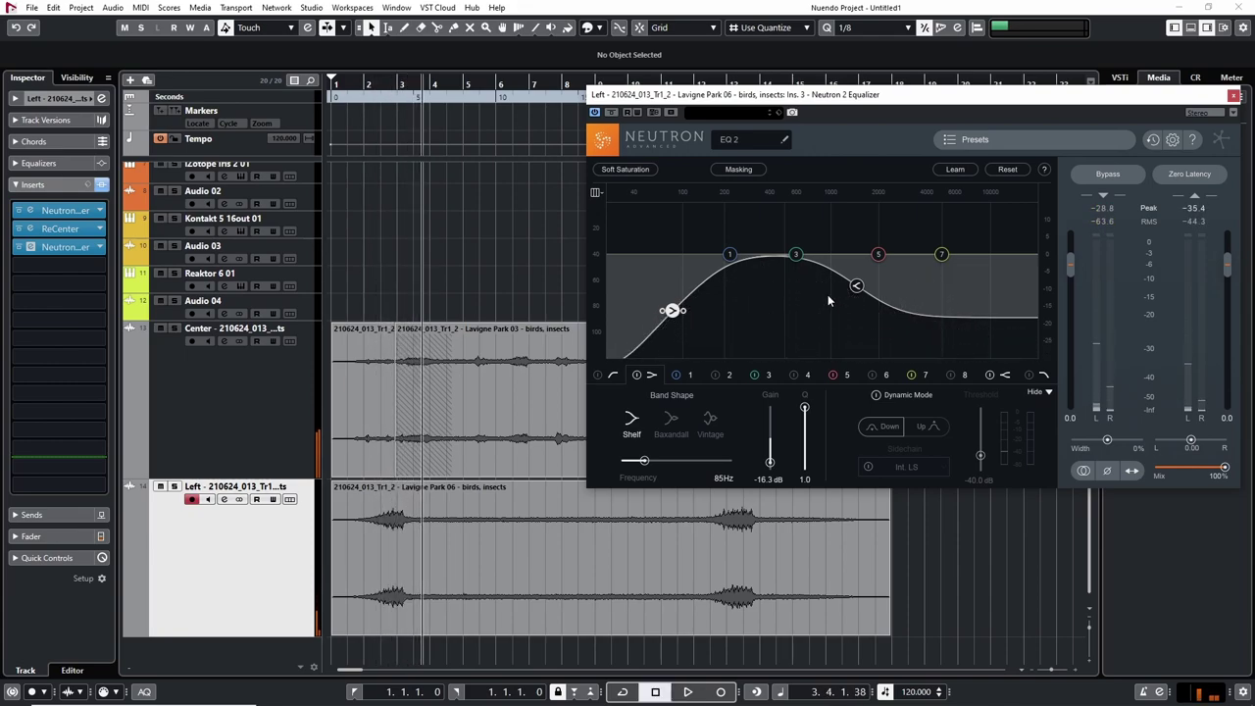
left_click(1233, 95)
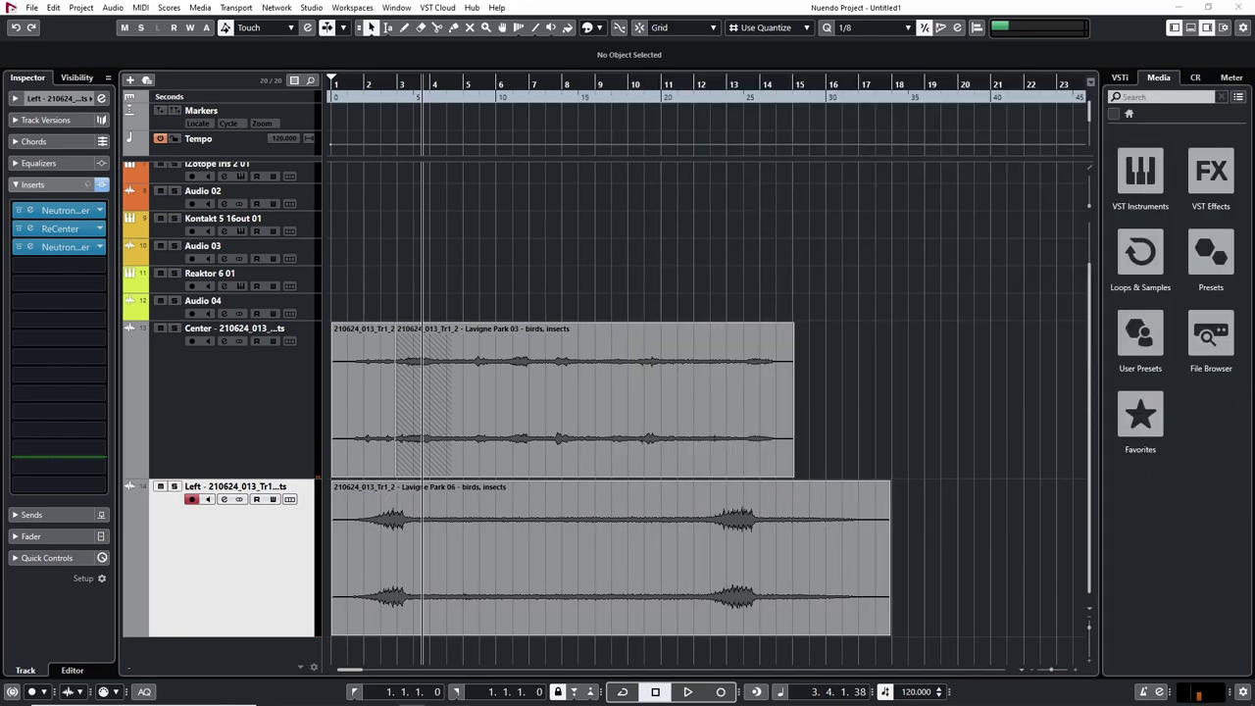
Import the Lavigne Park 05 recording onto a new track below Left and trim its start so the clip begins just after bar 3
left_click_drag(1158, 401, 333, 653)
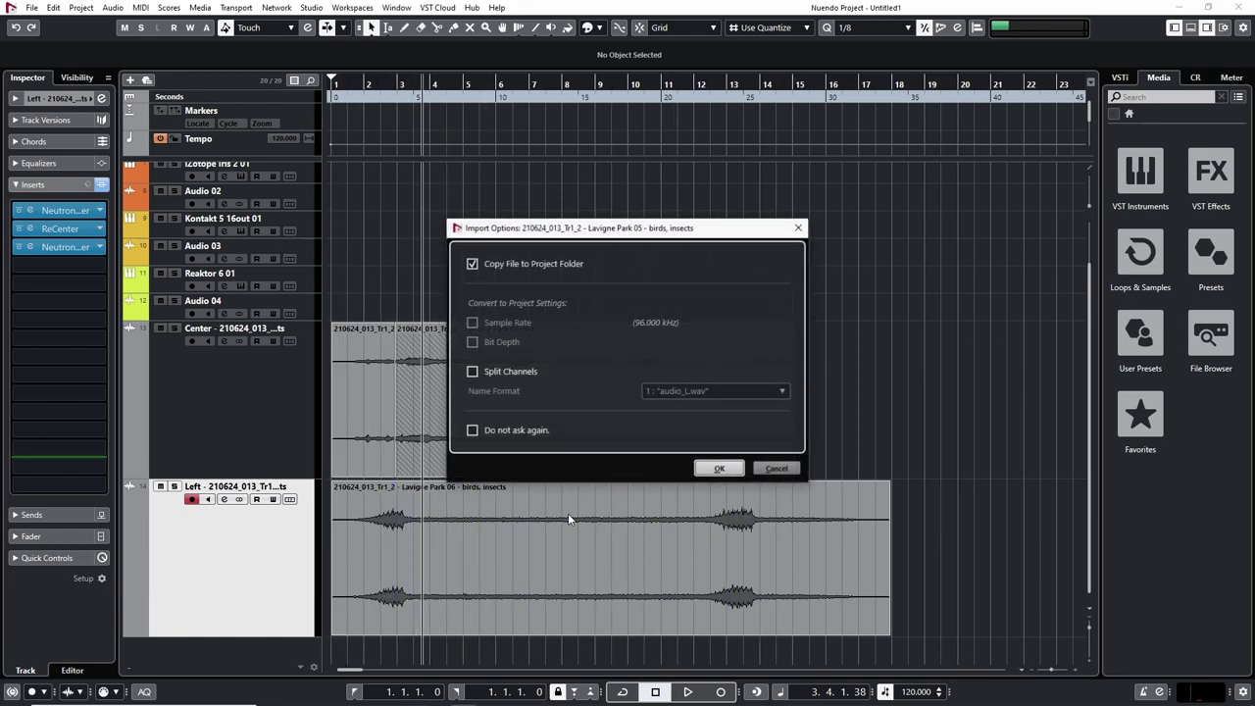
left_click(717, 468)
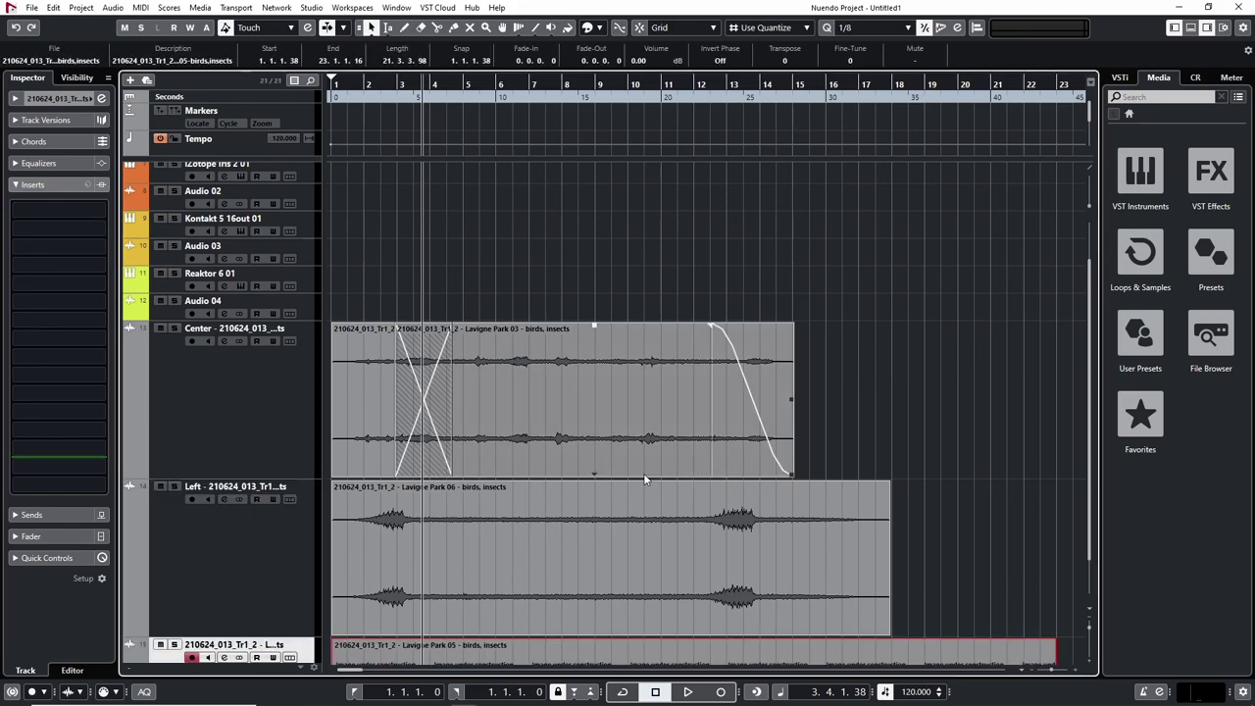
scroll(627, 475, "down", 1)
left_click_drag(336, 635, 446, 592)
left_click_drag(525, 612, 498, 609)
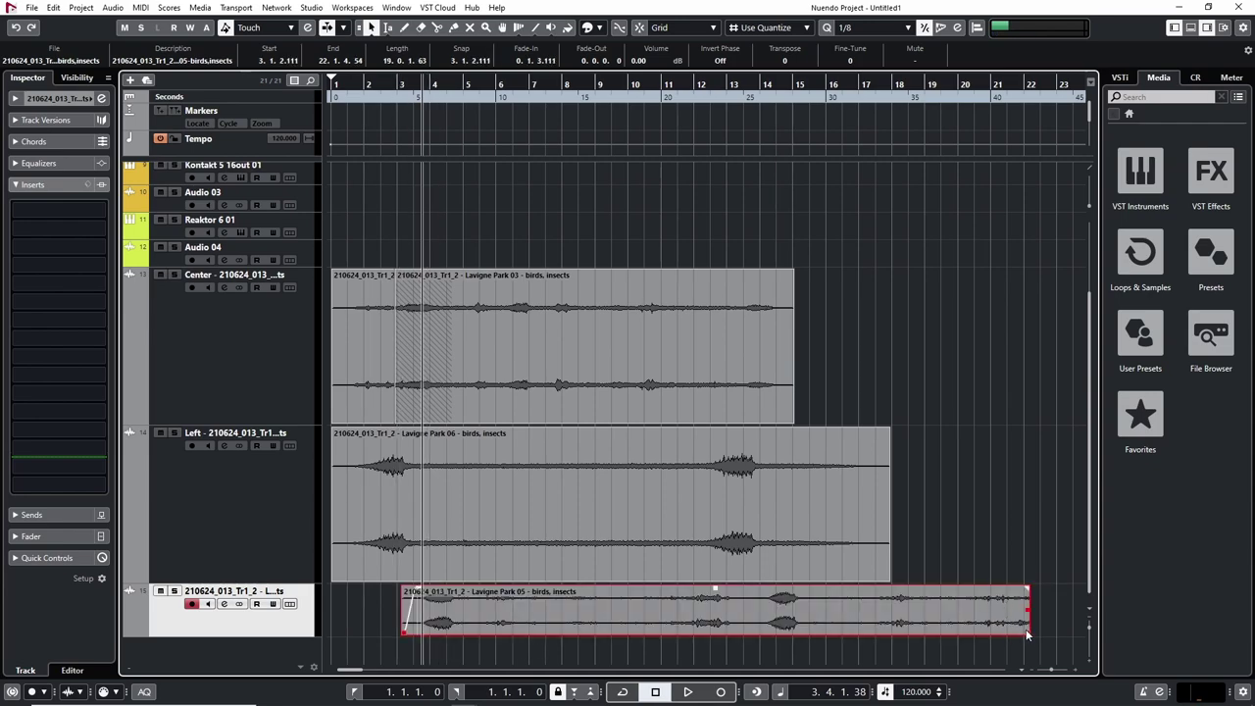
Solo the Lavigne Park 05 track and play it from about bar 12
key("s")
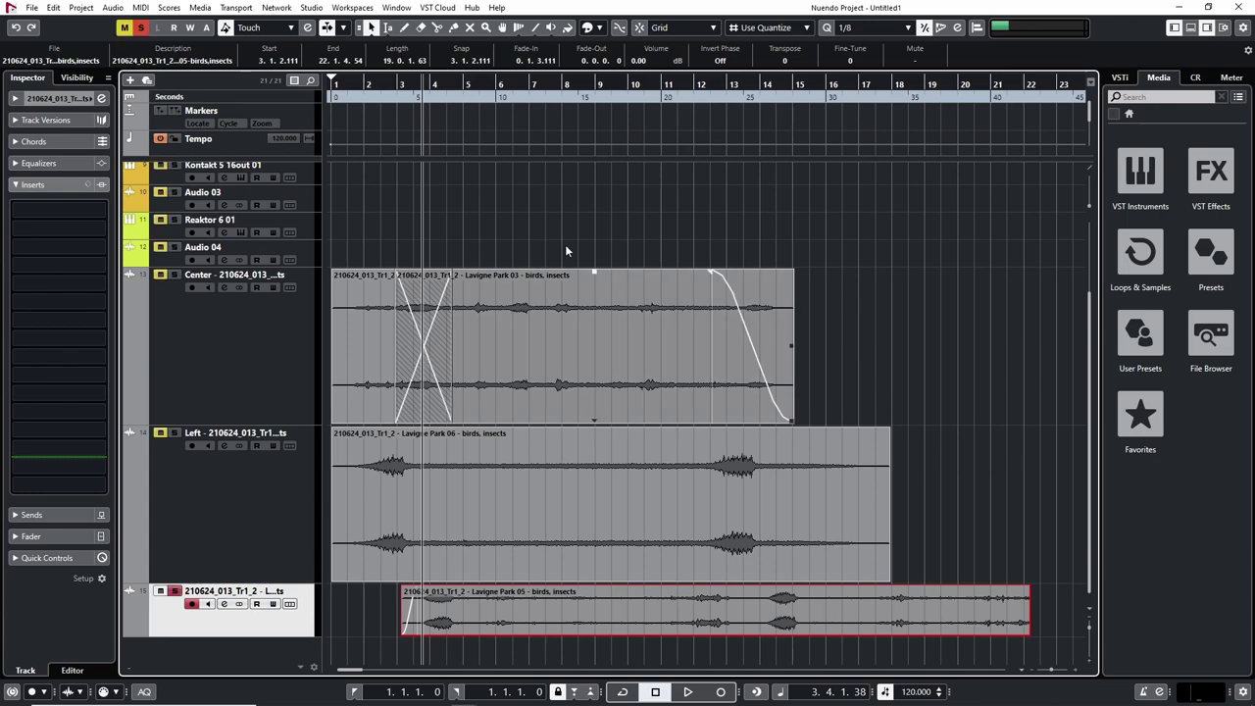
left_click(687, 85)
key("space")
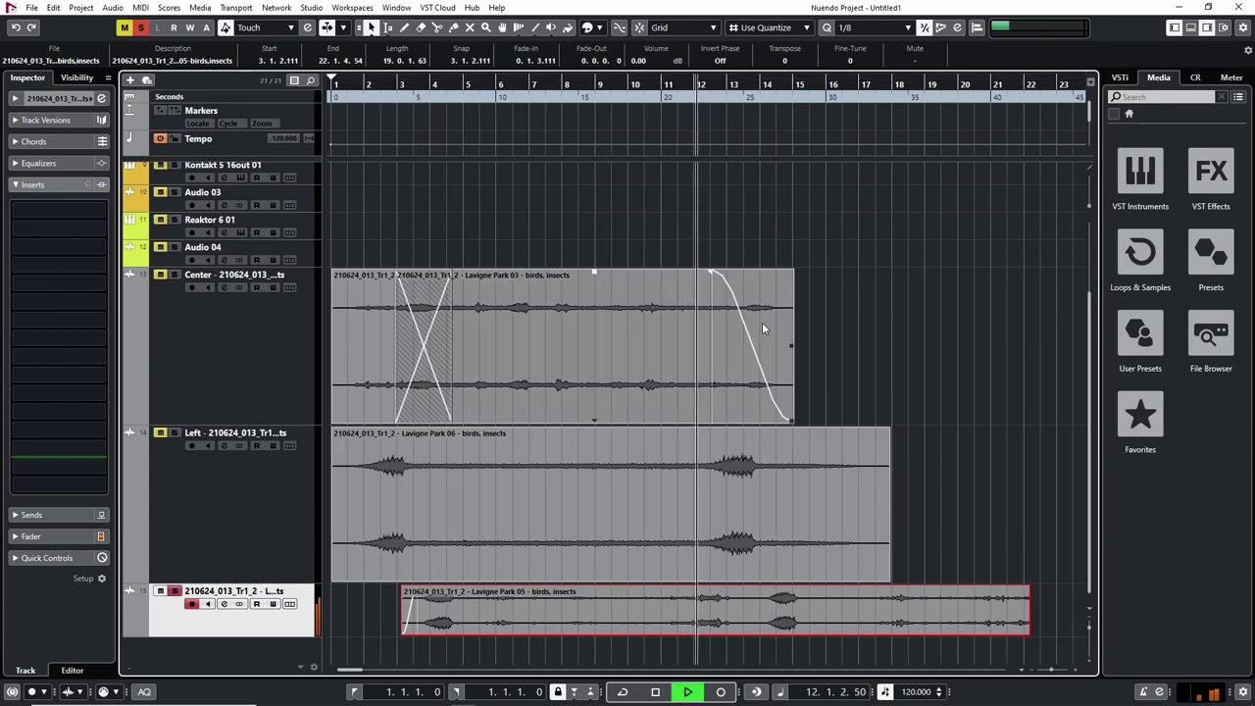
key("3")
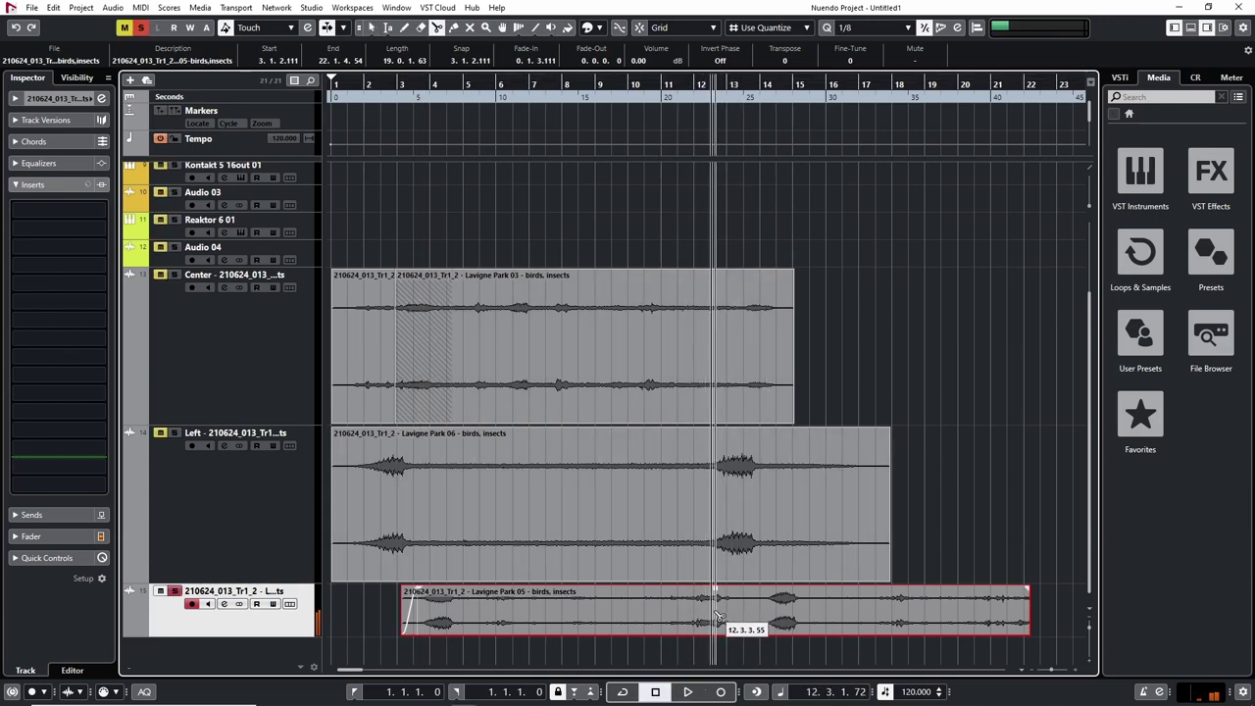
left_click(655, 613)
key("1")
key("ctrl+z")
Listen to the Lavigne Park 05 clip from about bars 14, 4 and 6 and stop playback
left_click(764, 98)
key("space")
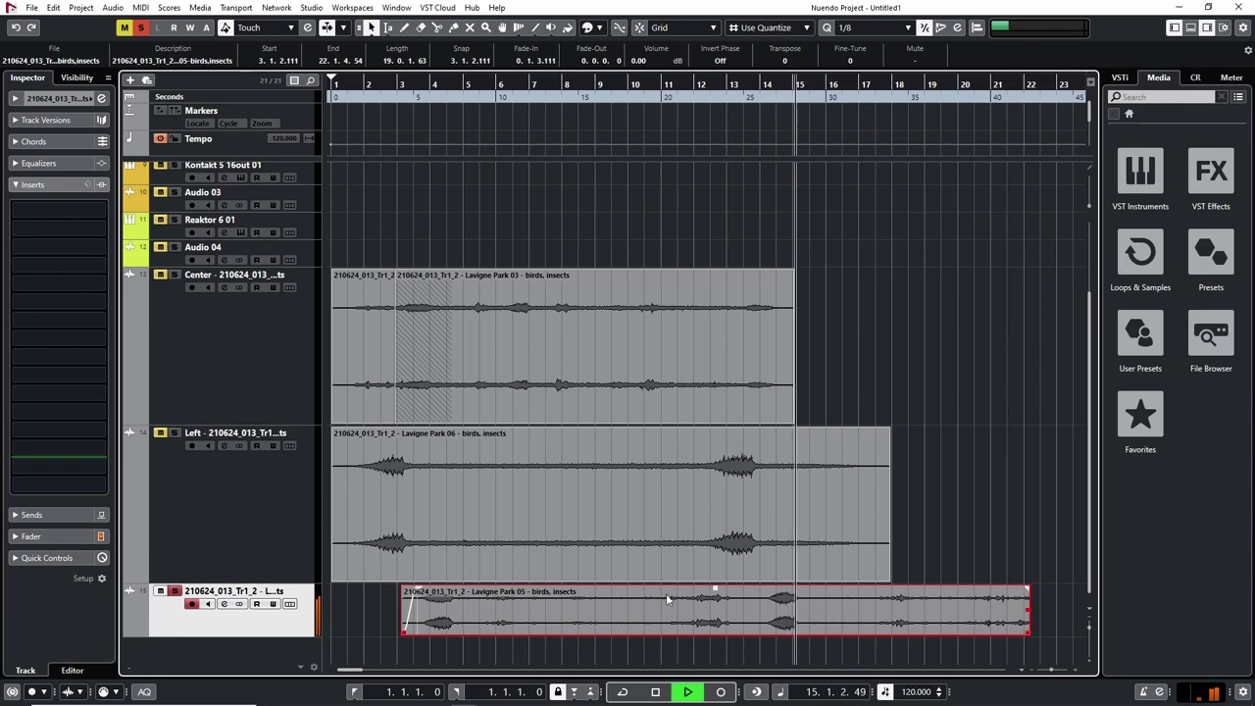
left_click(434, 94)
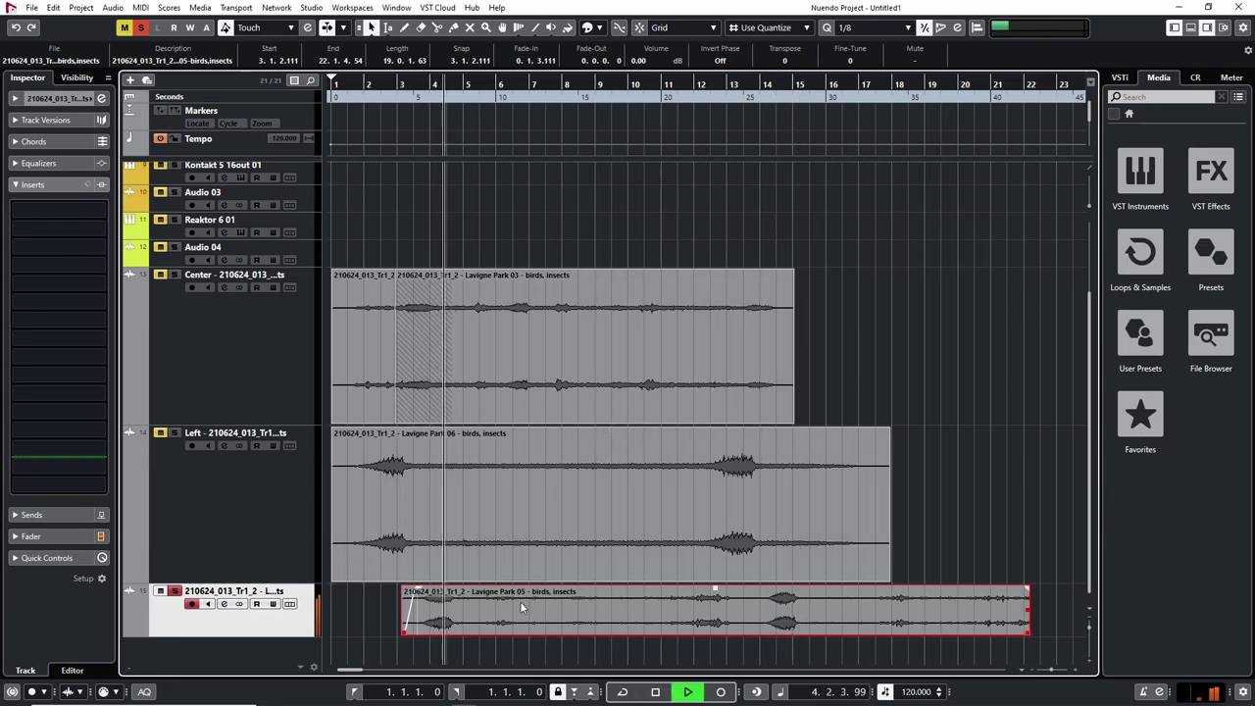
left_click(494, 90)
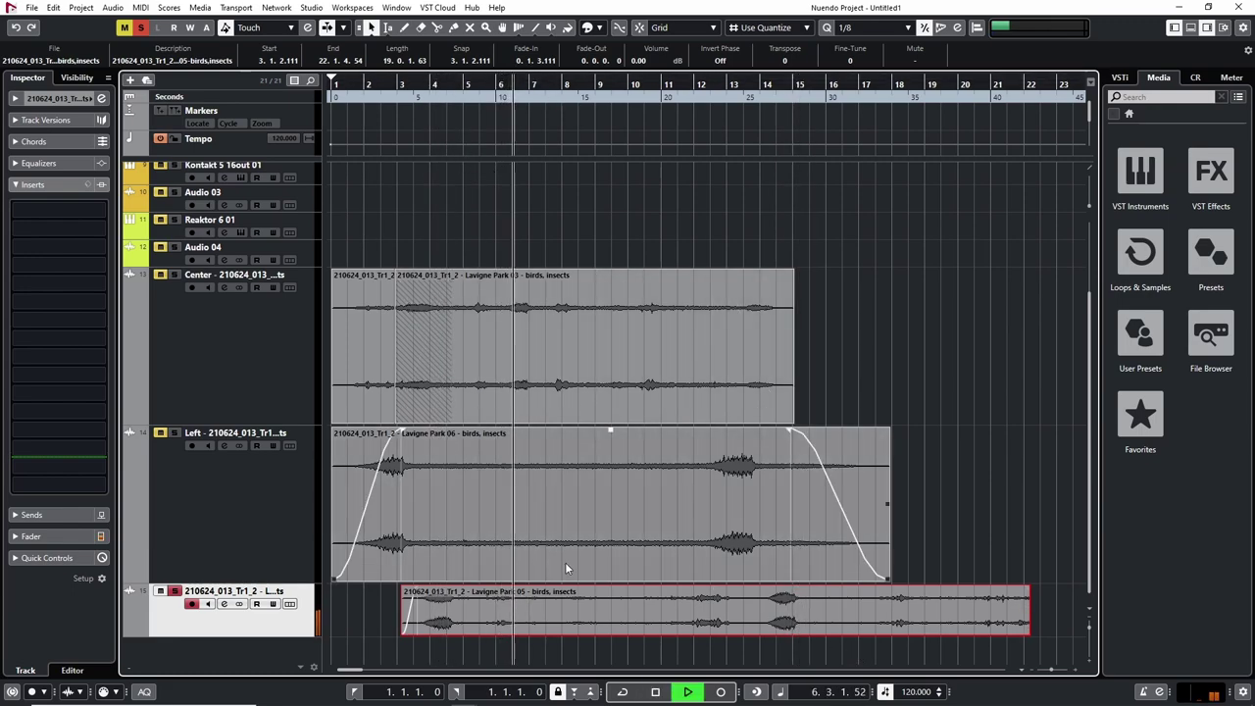
key("space")
Cut the Lavigne Park 05 clip off just before bar 10, with a fade-in of about 1 bar and a fade-out of about 2 bars
left_click(628, 613, "alt")
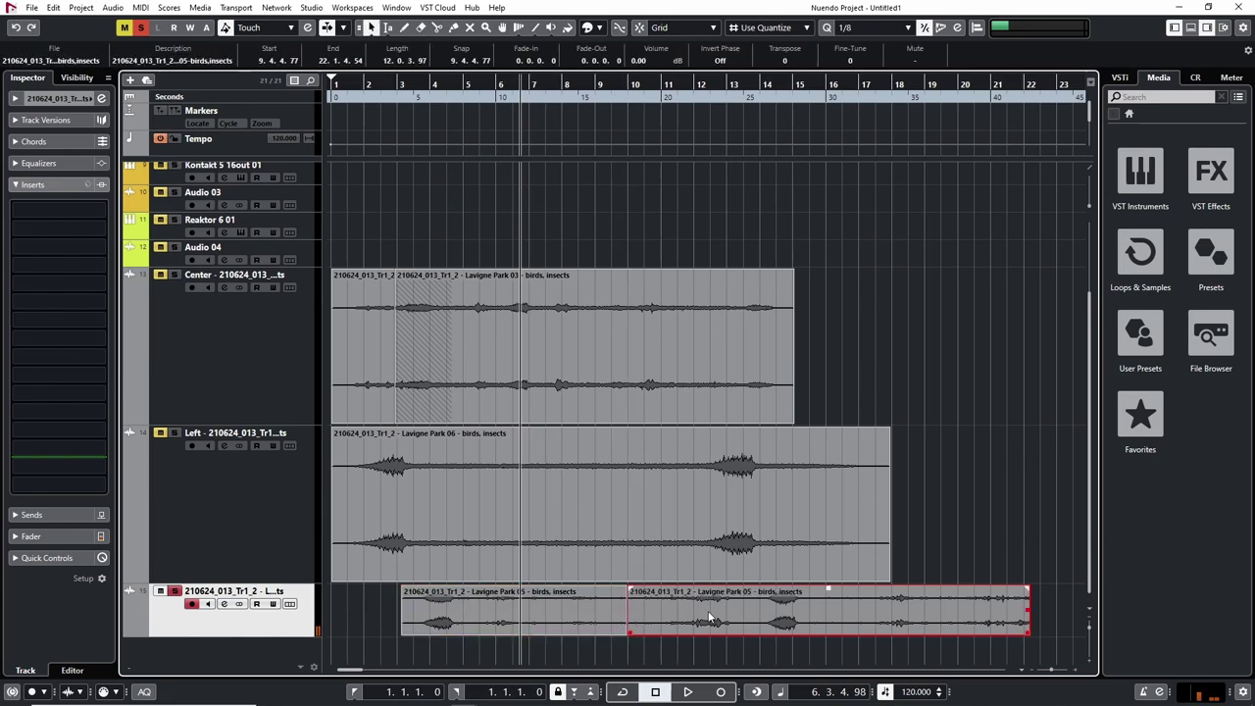
key("Delete")
left_click_drag(624, 589, 574, 590)
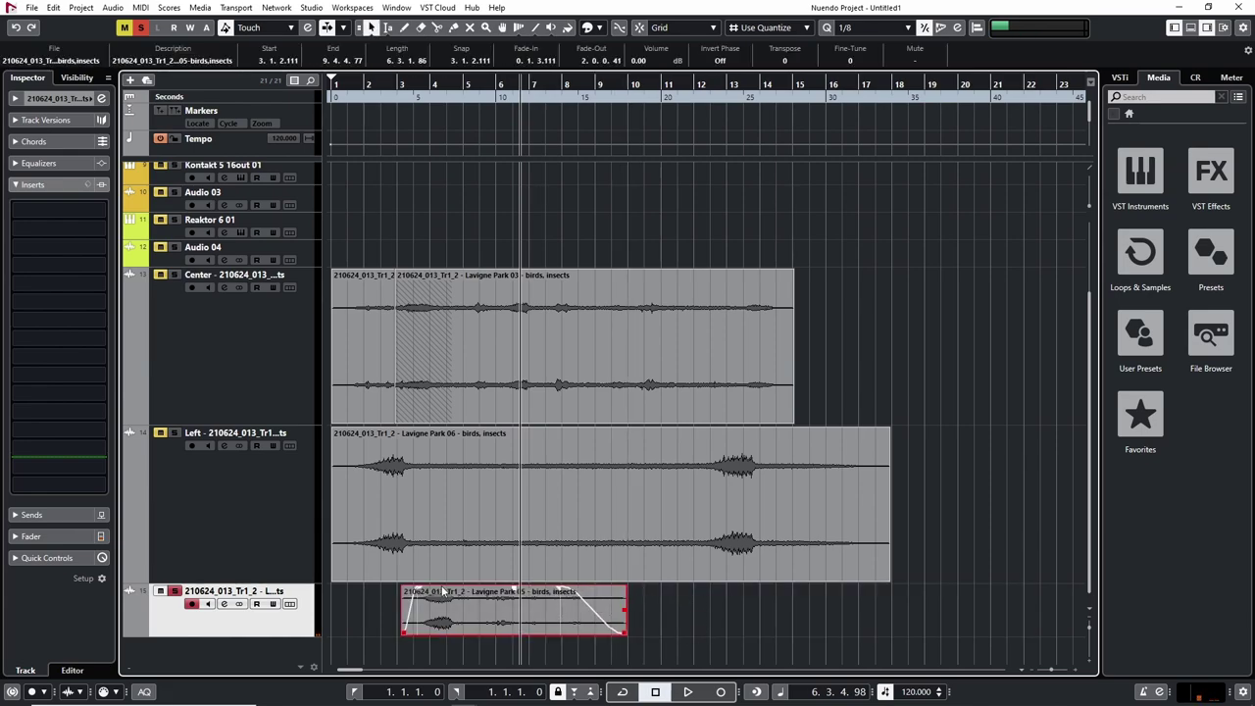
left_click_drag(424, 594, 432, 593)
Copy a Neutron Equalizer insert onto the Lavigne Park 05 track in the mixer and close the mixer
key("F3")
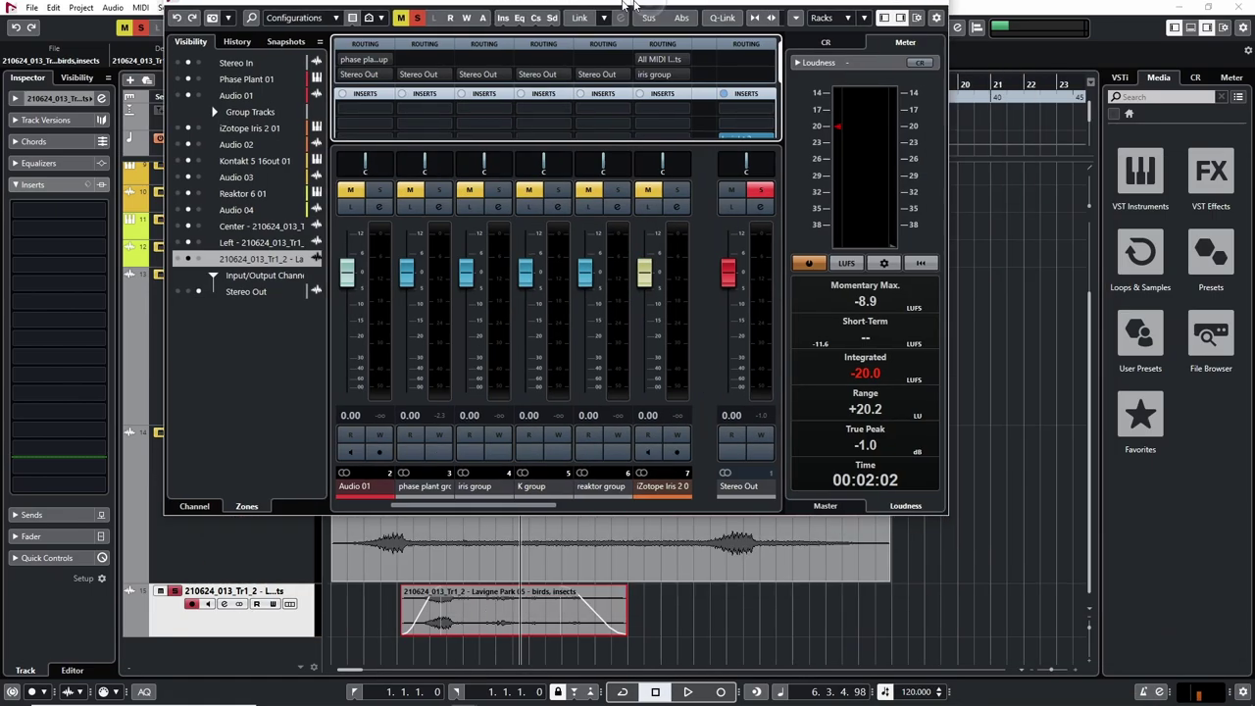
left_click_drag(897, 121, 978, 123)
key("F3")
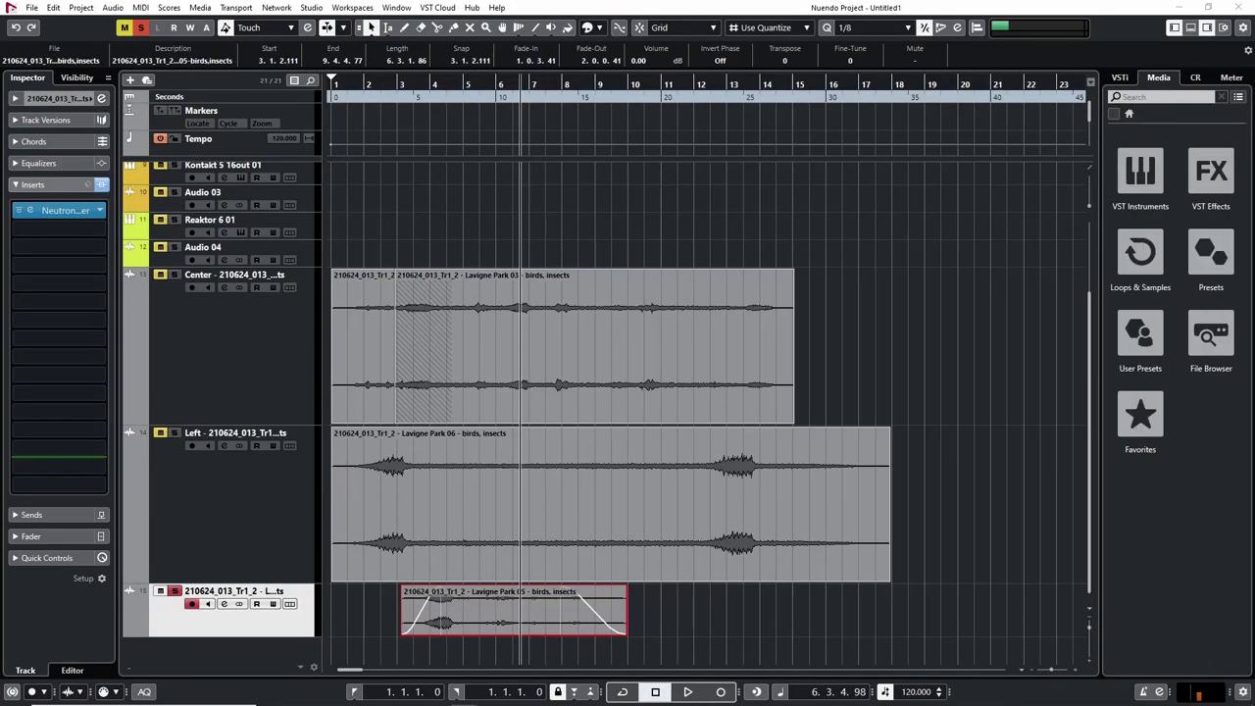
Add ReCenter to the Lavigne Park 05 track, in the insert slot after the Neutron Equalizer
left_click(83, 231)
type("re")
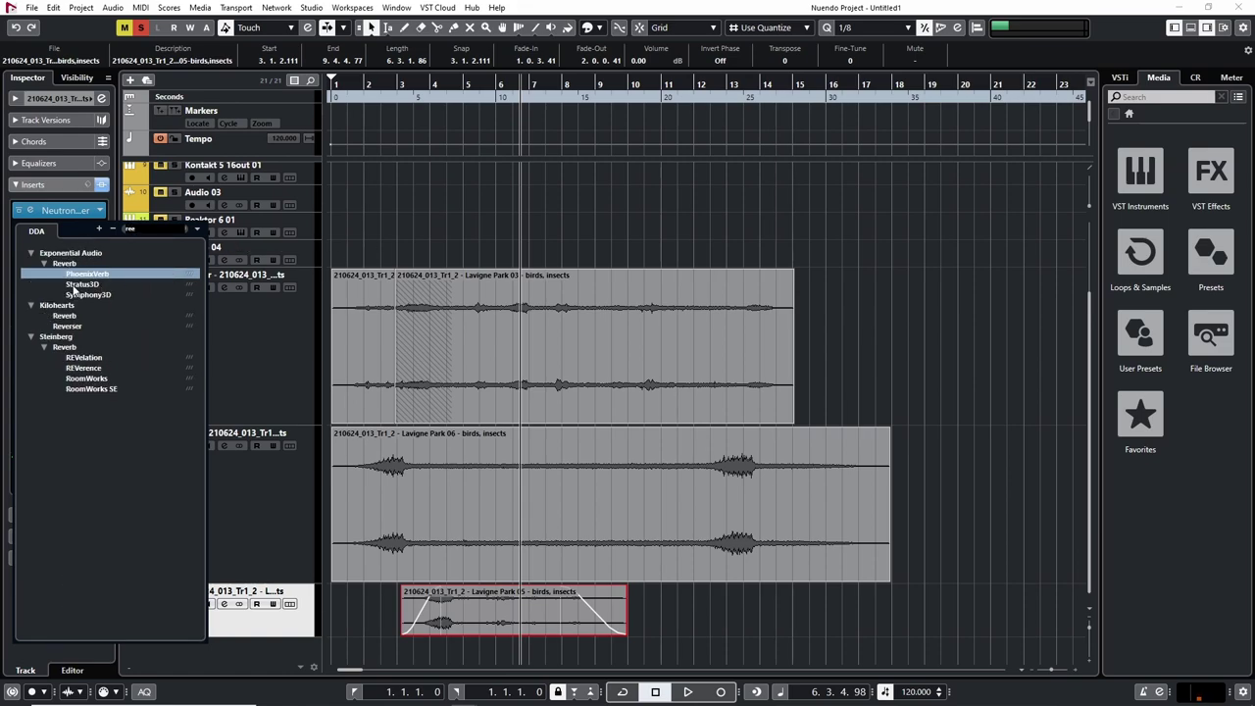
type("ce")
left_click(82, 276)
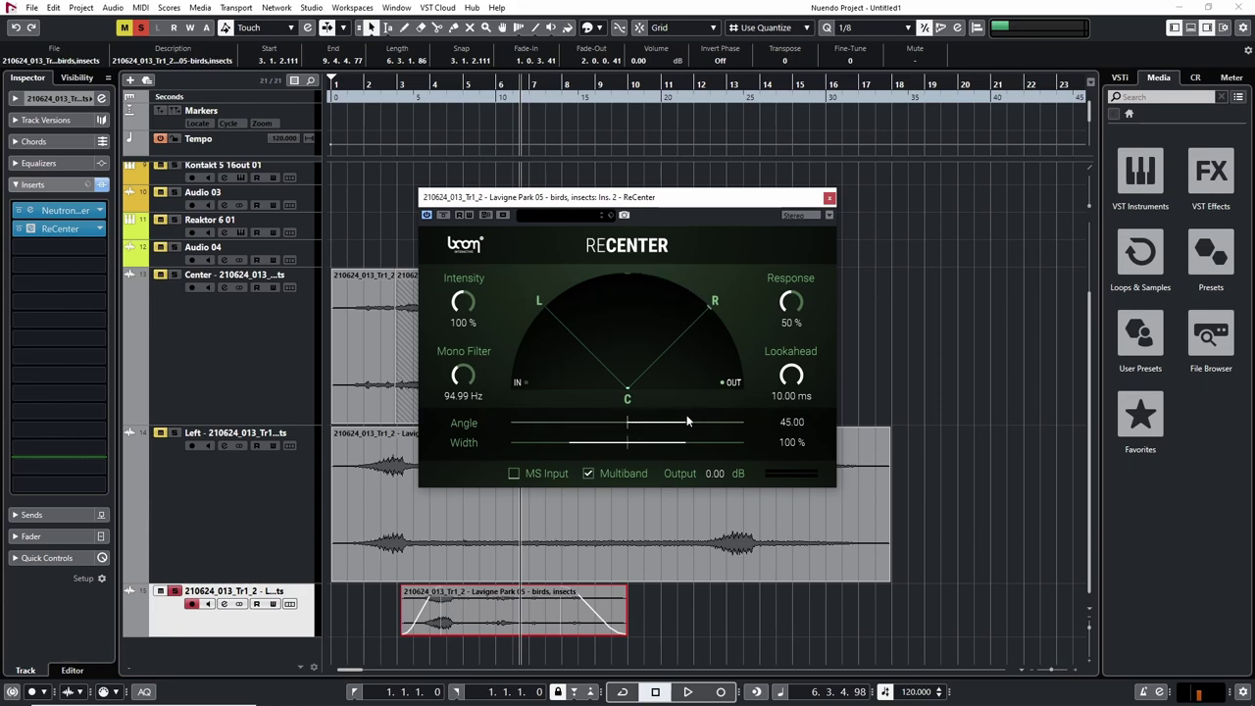
Set ReCenter's Angle to 41.46 and Width to 30 % while playing the clip from about bar 3
left_click_drag(685, 418, 656, 444)
left_click(415, 86)
key("space")
double_click(653, 444)
mouse_move(653, 448)
left_mouse_down()
mouse_move(666, 443)
mouse_move(645, 444)
left_mouse_up()
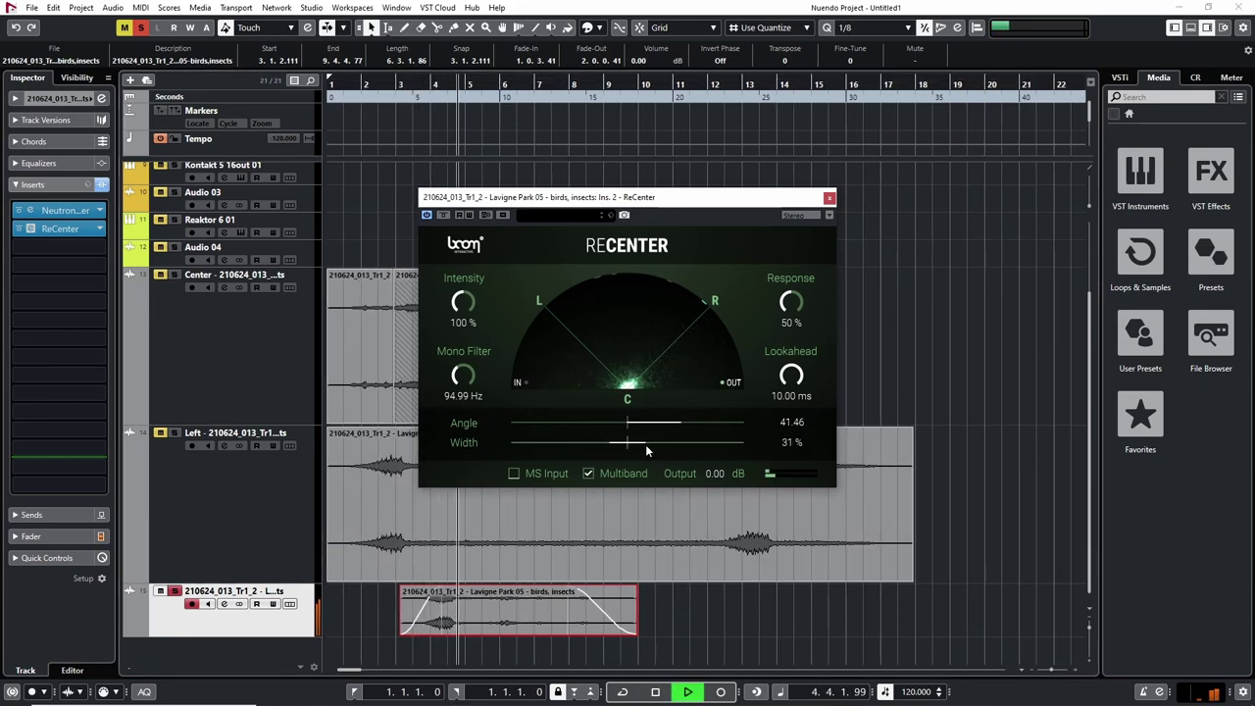
key("space")
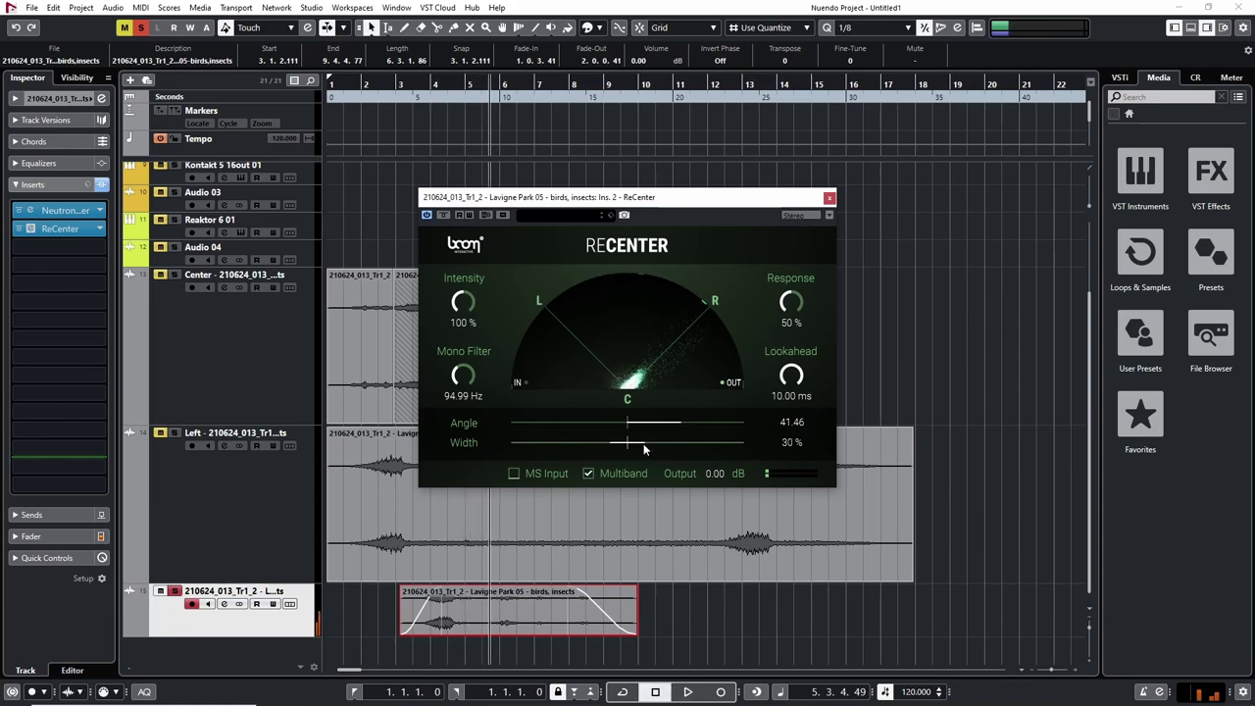
Add a Neutron 2 Equalizer after ReCenter and lower its high shelf to 2113 Hz and -5.3 dB during playback
left_click(45, 247)
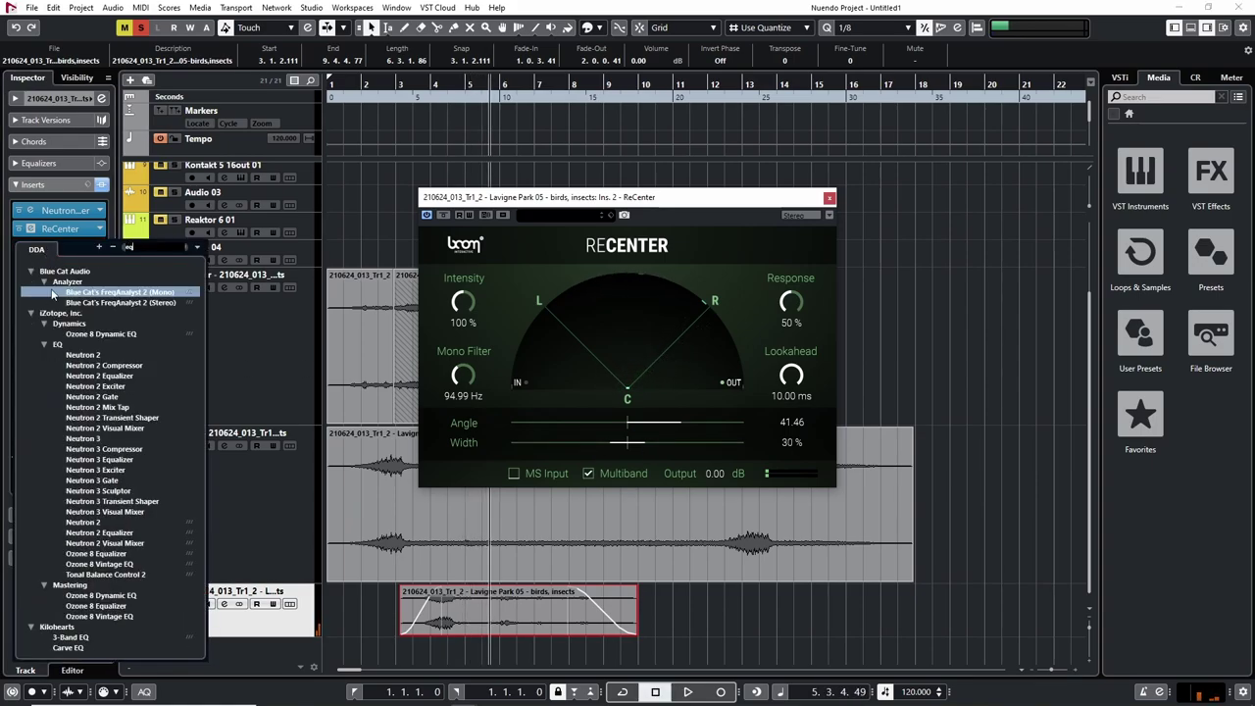
left_click(123, 375)
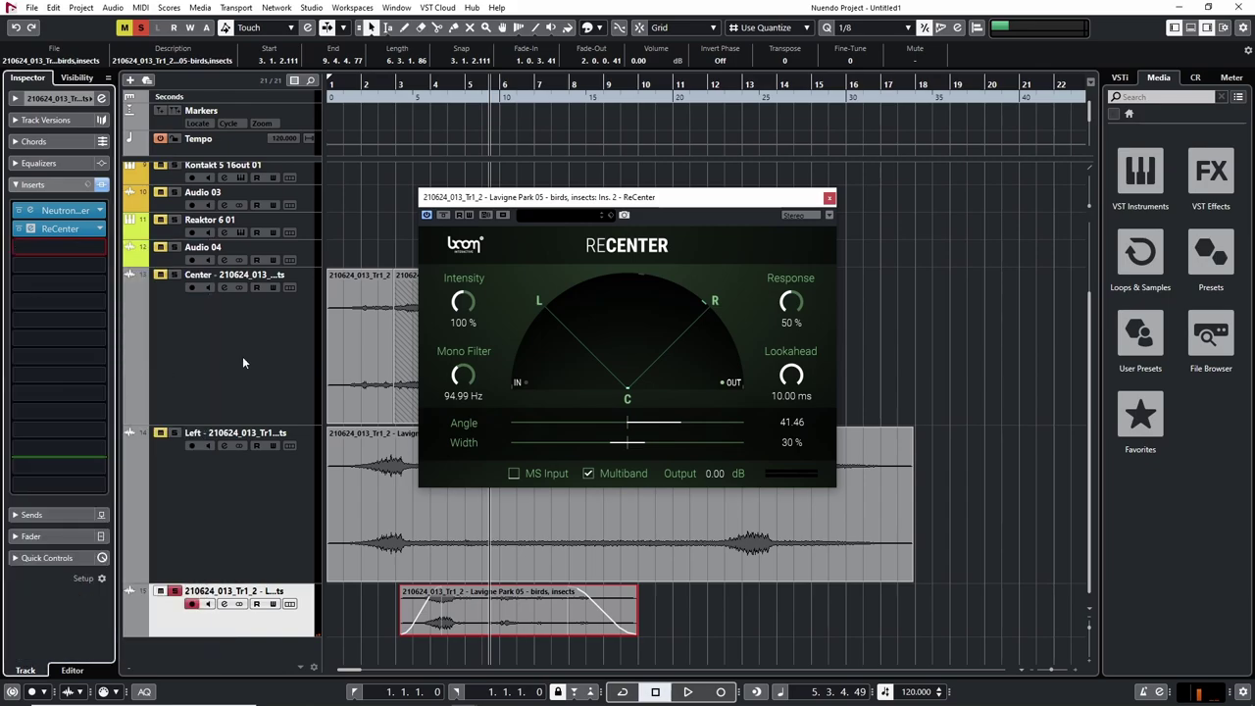
key("space")
left_click_drag(473, 255, 347, 280)
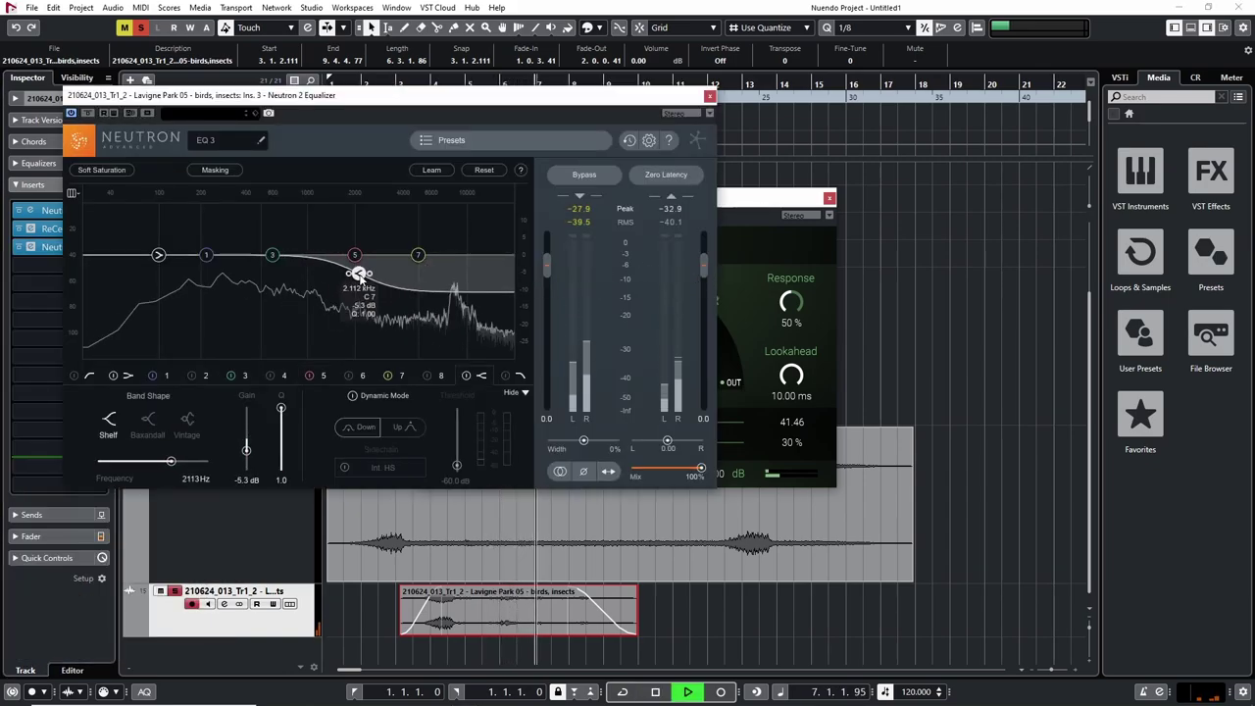
Give equalizer band 1 a broad cut of -12.5 dB at 231 Hz with a Q of 0.2 and stop playback
left_click_drag(206, 255, 204, 303)
left_click_drag(230, 298, 246, 292)
key("space")
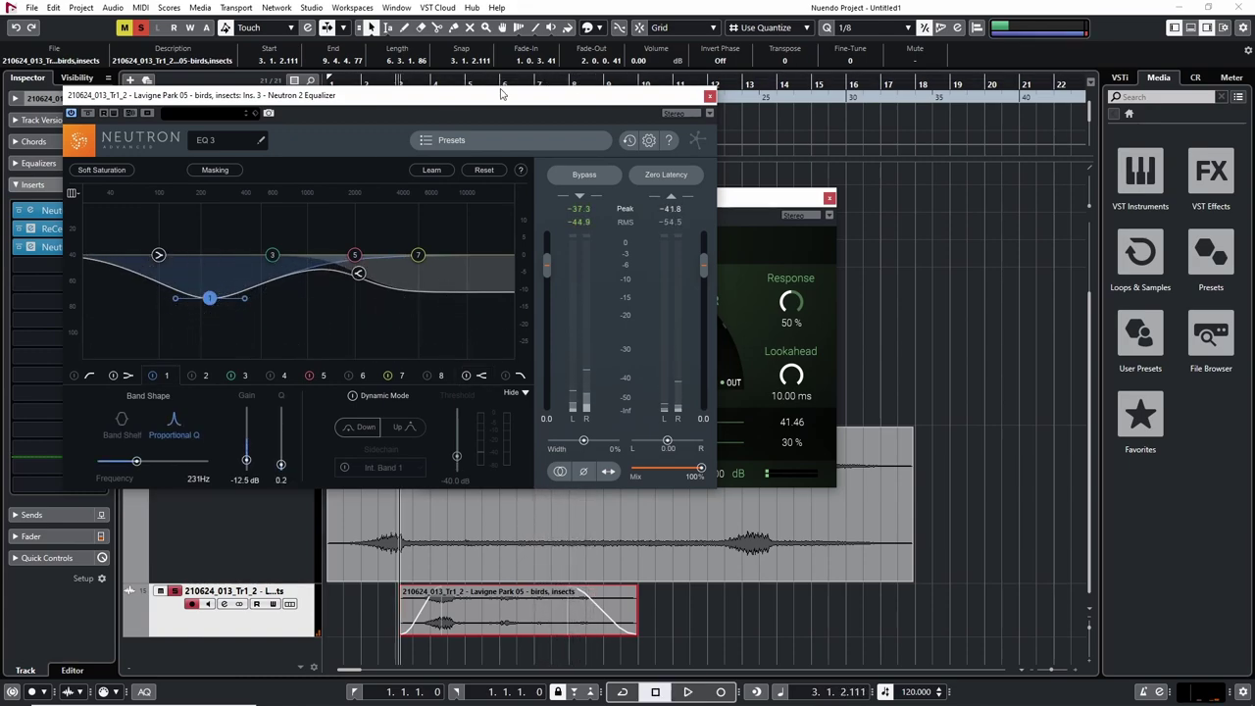
Adjust the high shelf to 2174 Hz and -4.6 dB during playback and move the equalizer window clear of the Lavigne Park 05 clip
key("space")
left_click(358, 273)
left_click_drag(392, 95, 691, 140)
left_click(681, 624)
key("space")
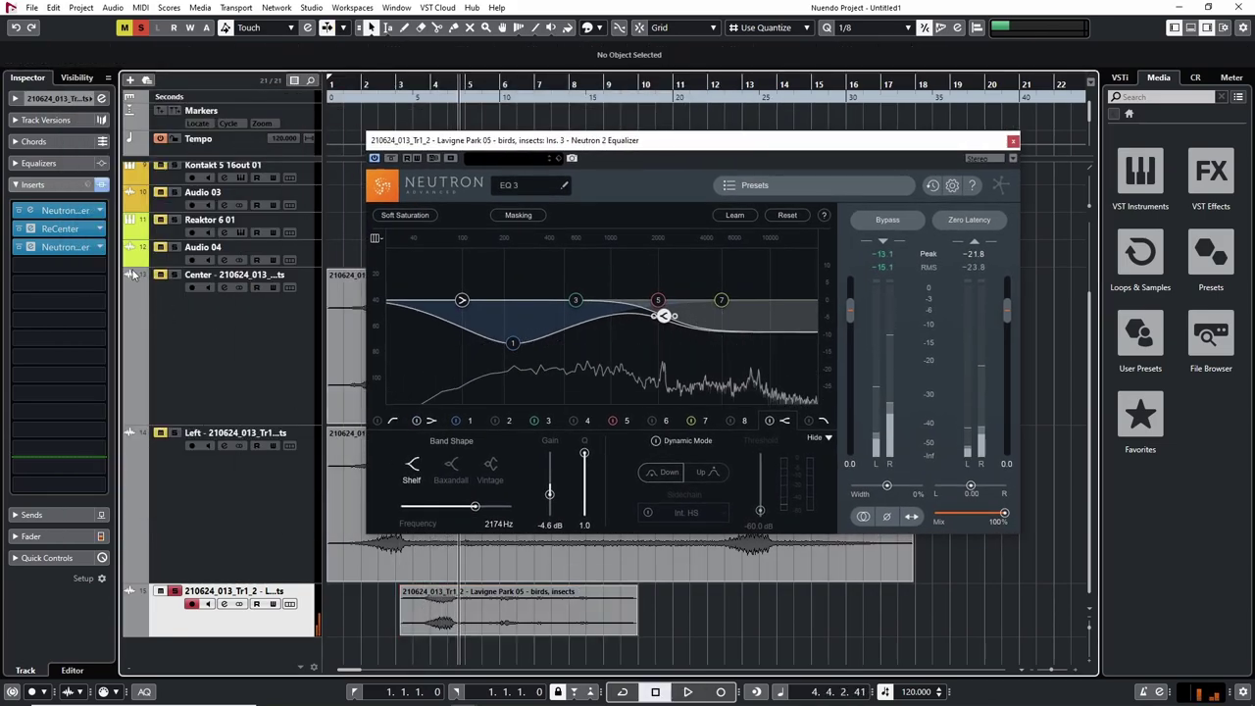
Play the track together with Center, move the Lavigne Park 05 clip to start at 3.2.3.42 and close both plug-in windows
key("space")
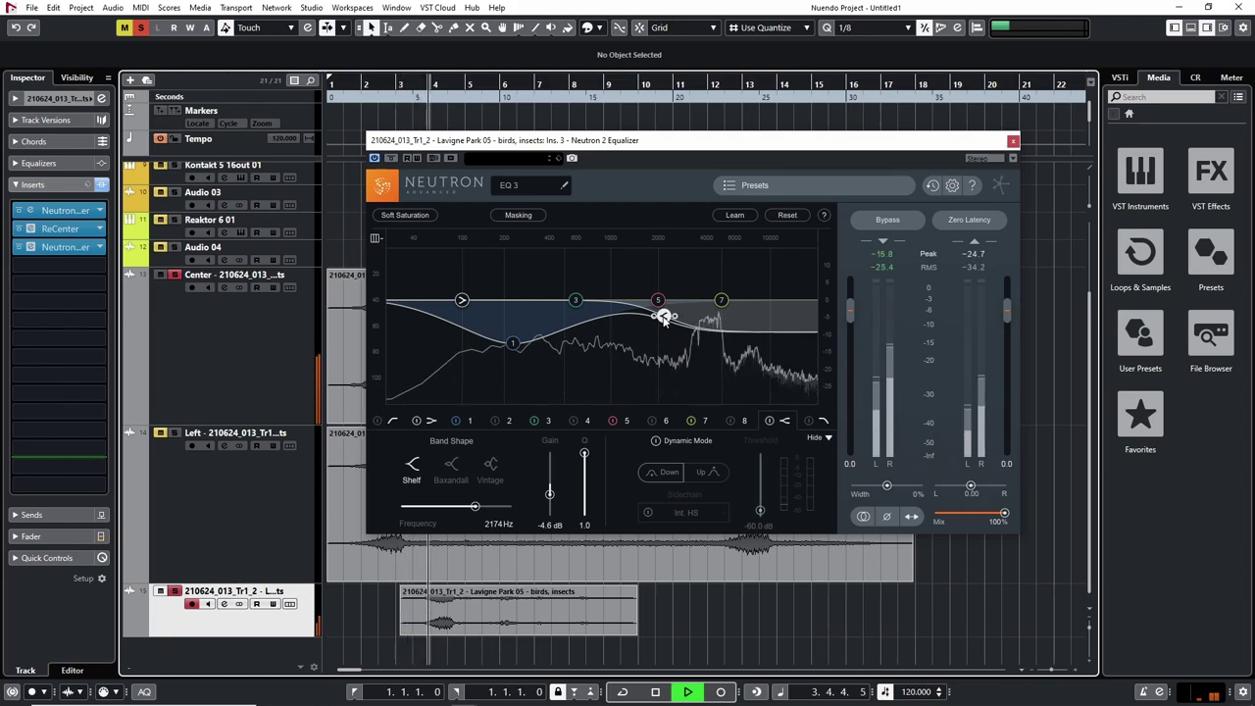
left_click(498, 611)
key("space")
left_click_drag(498, 610, 508, 611)
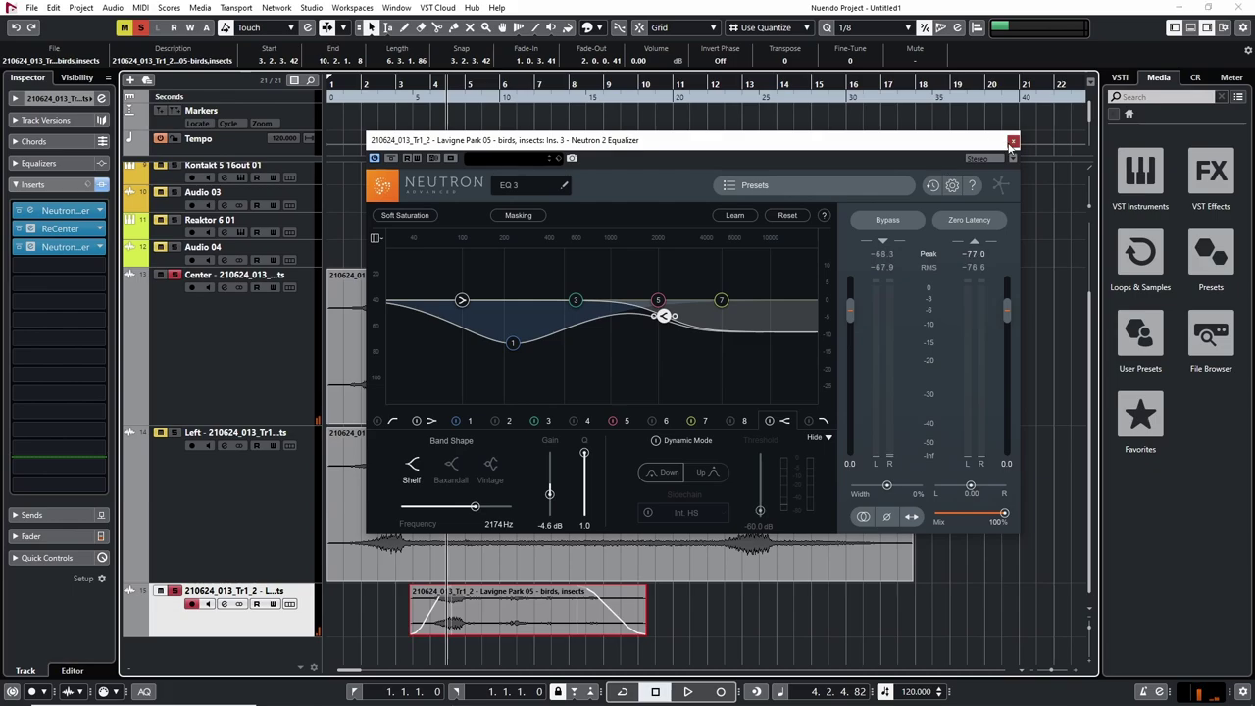
left_click(1012, 143)
left_click(830, 197)
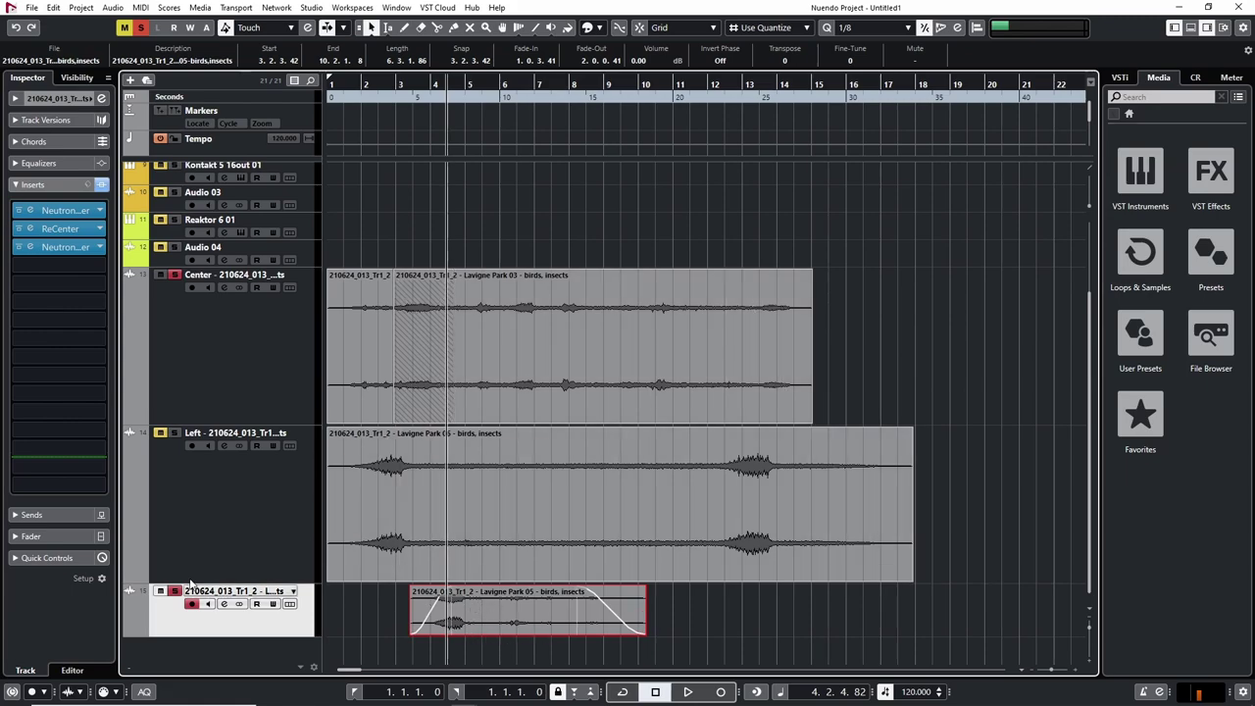
Add the kHs Pitch Shifter to the Lavigne Park 05 track's fourth insert slot and set its pitch to -2.00
left_click(59, 282)
type("pitch")
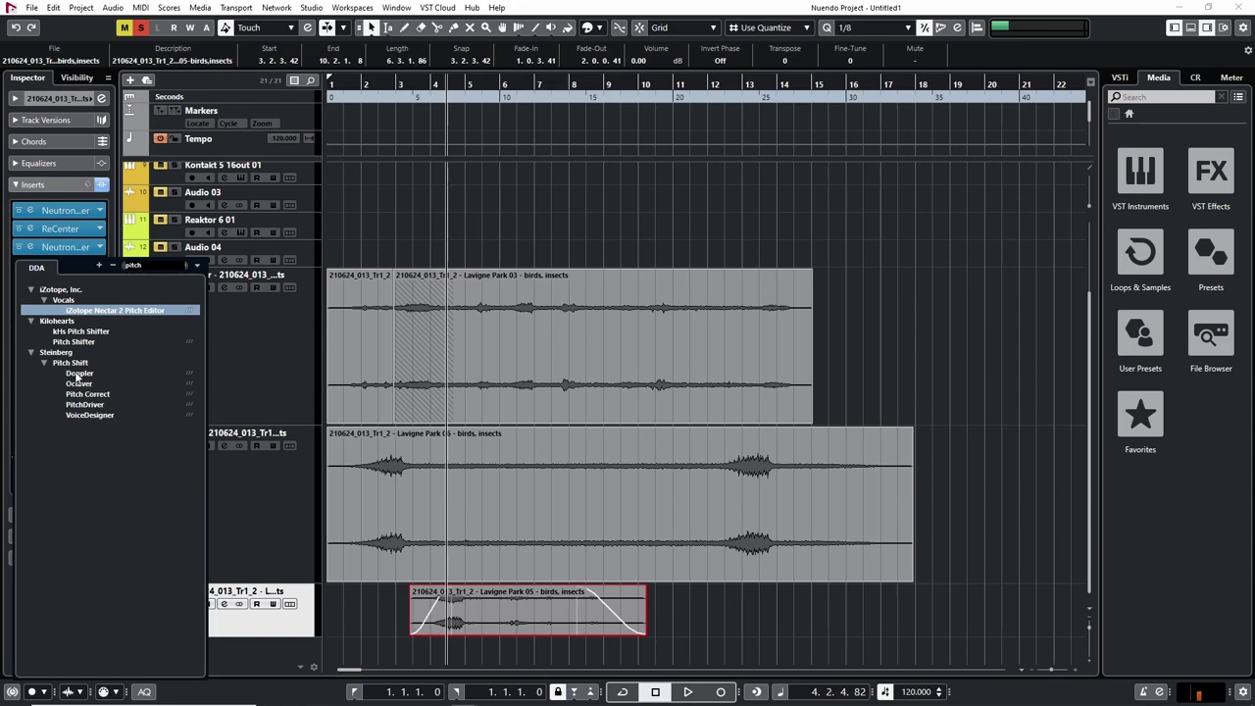
left_click(83, 331)
left_click_drag(427, 96, 393, 104)
left_click_drag(622, 315, 622, 325)
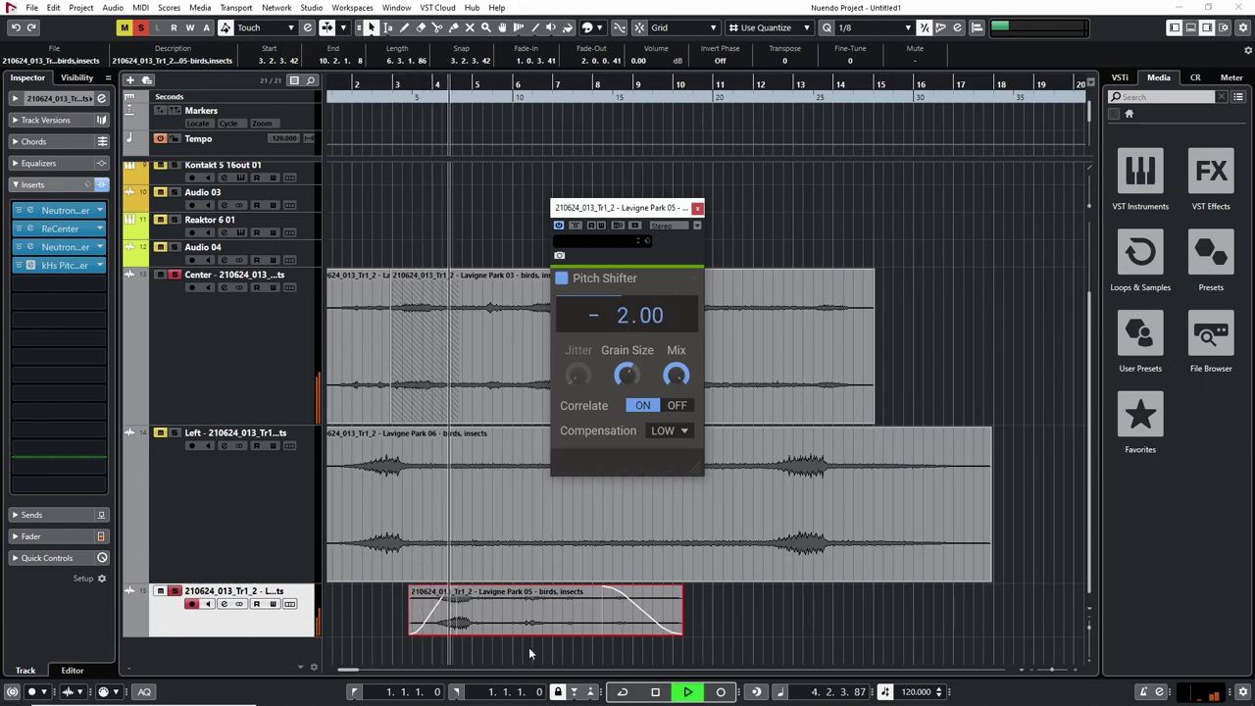
Move the Lavigne Park 05 clip to start at 3.4.2.78, set its pitch shift to -0.53 and play it briefly
key("space")
left_click_drag(520, 613, 528, 613)
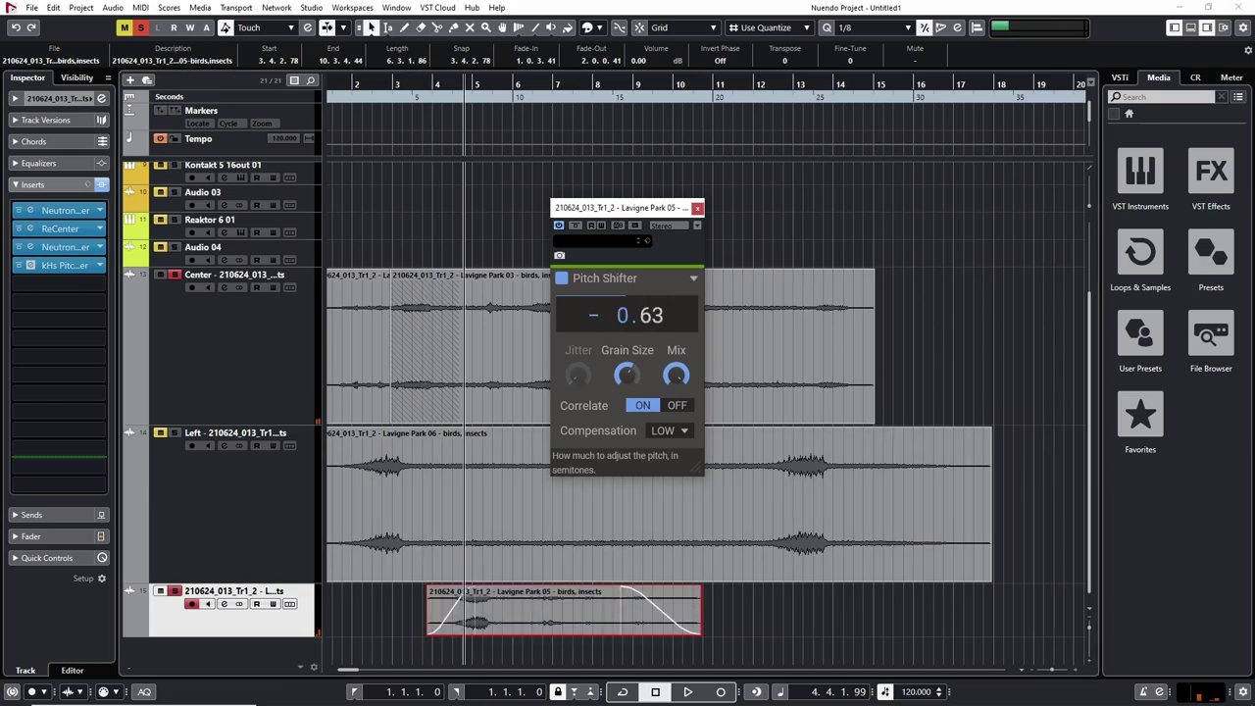
left_click_drag(640, 315, 640, 310)
key("space")
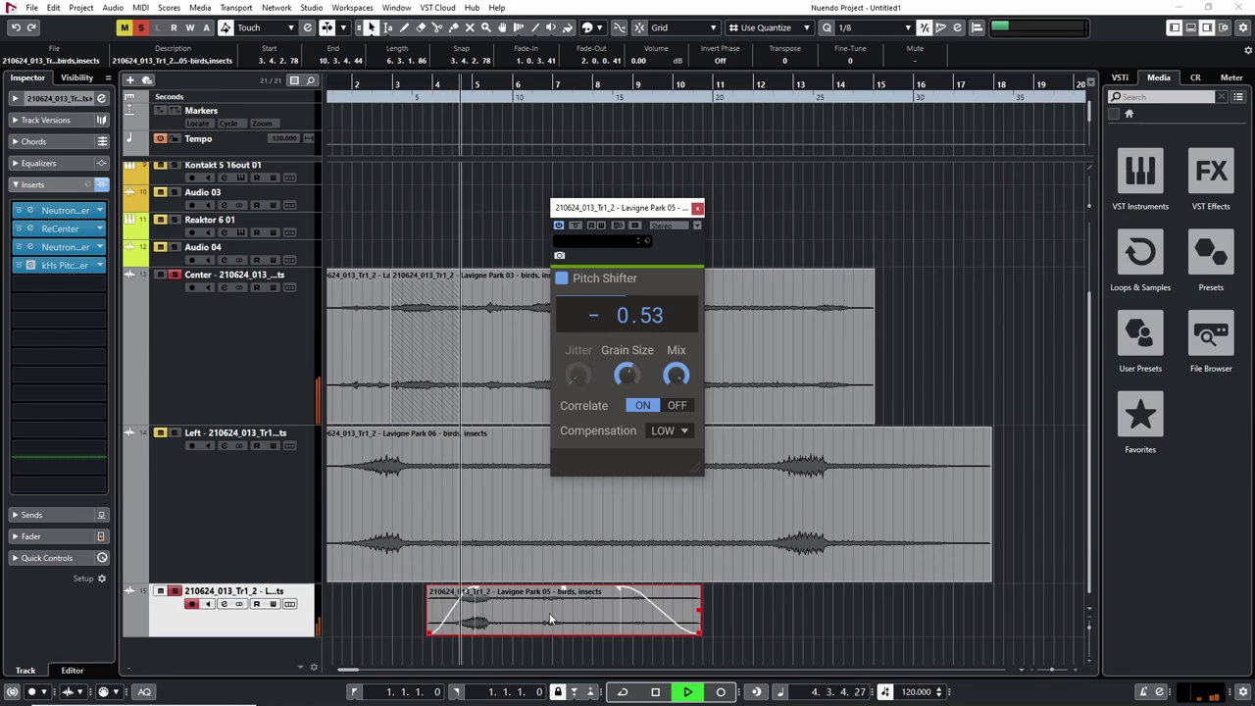
key("space")
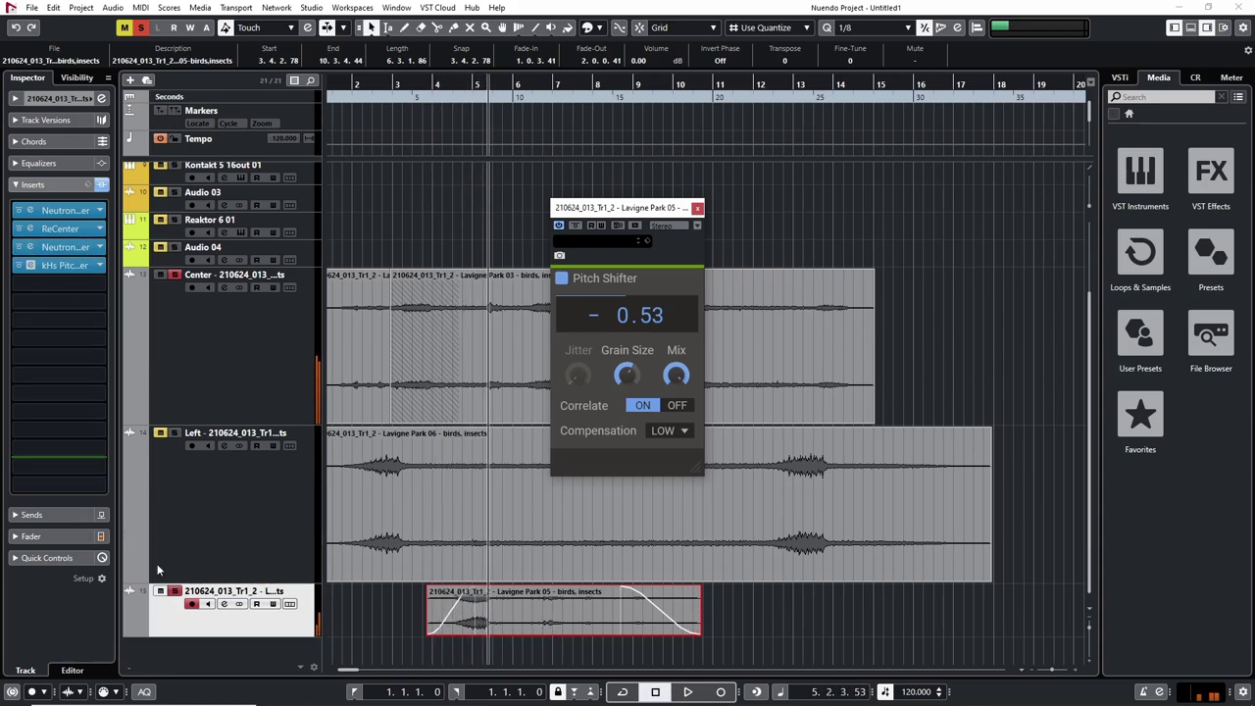
In the track's third-slot equalizer, set the high shelf to 1229 Hz, -11.7 dB and the low shelf to 106 Hz, -12.3 dB during playback
left_click(61, 247)
left_click_drag(664, 315, 625, 341)
key("space")
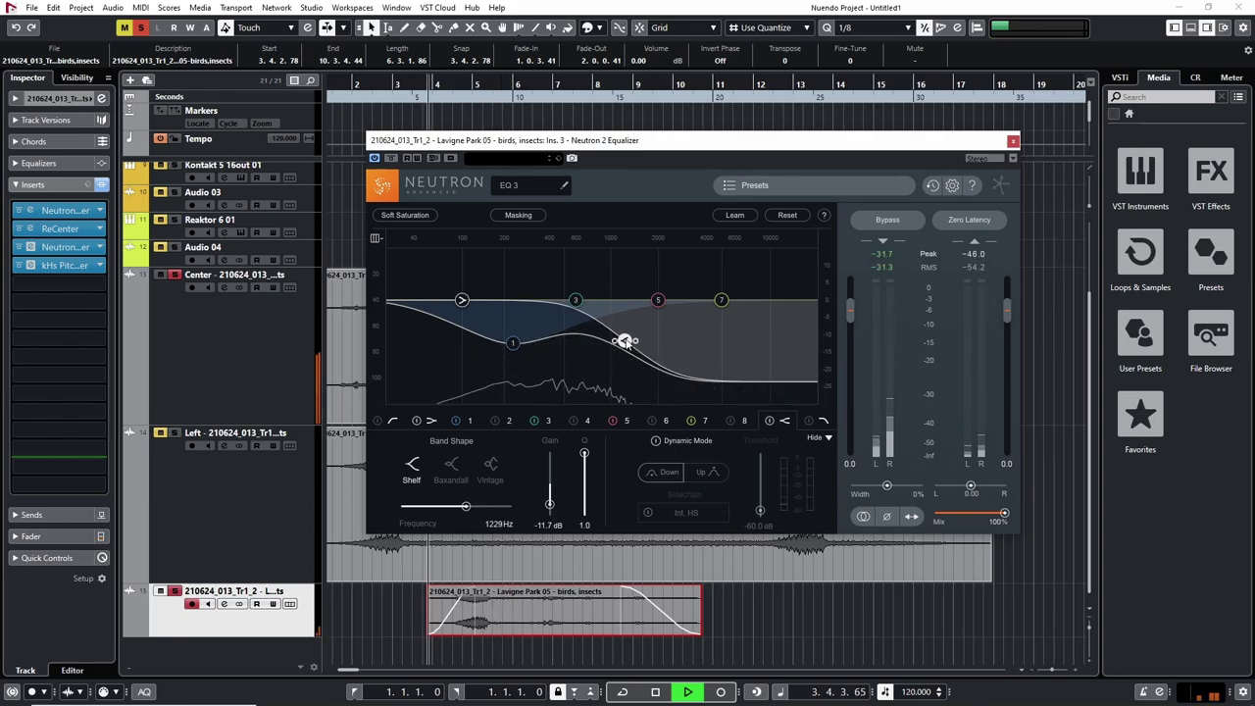
left_click_drag(460, 299, 467, 344)
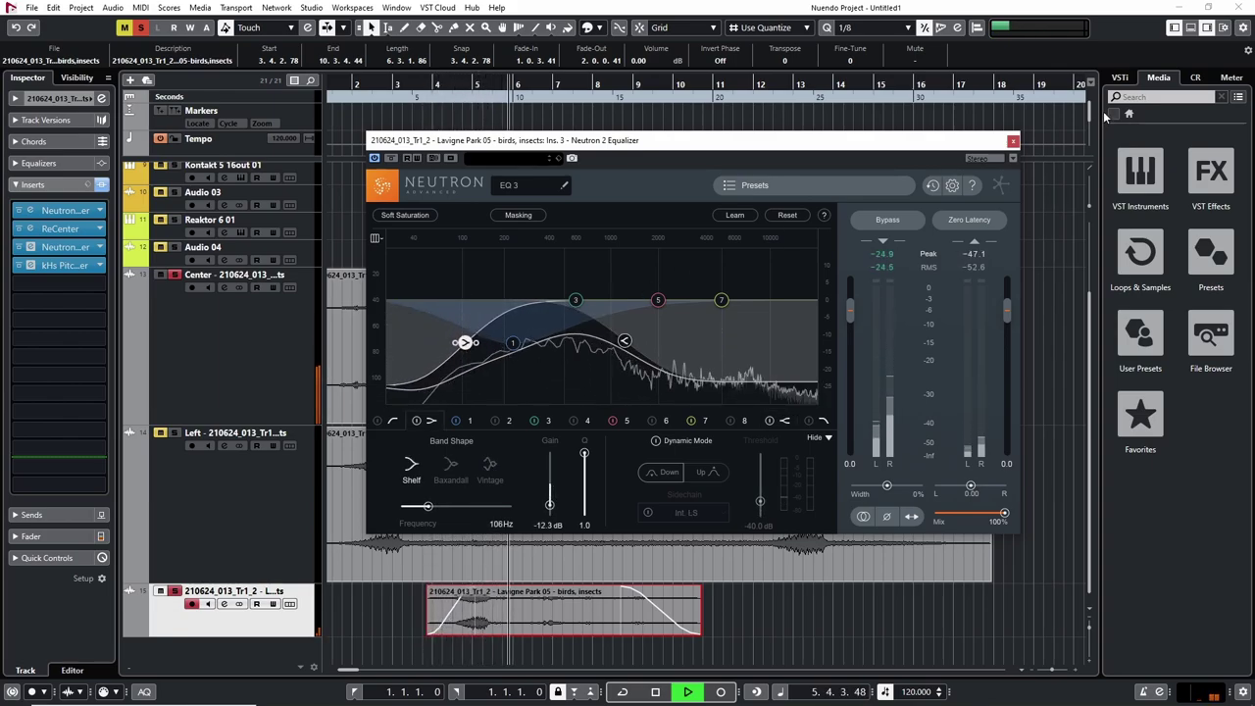
left_click(1013, 143)
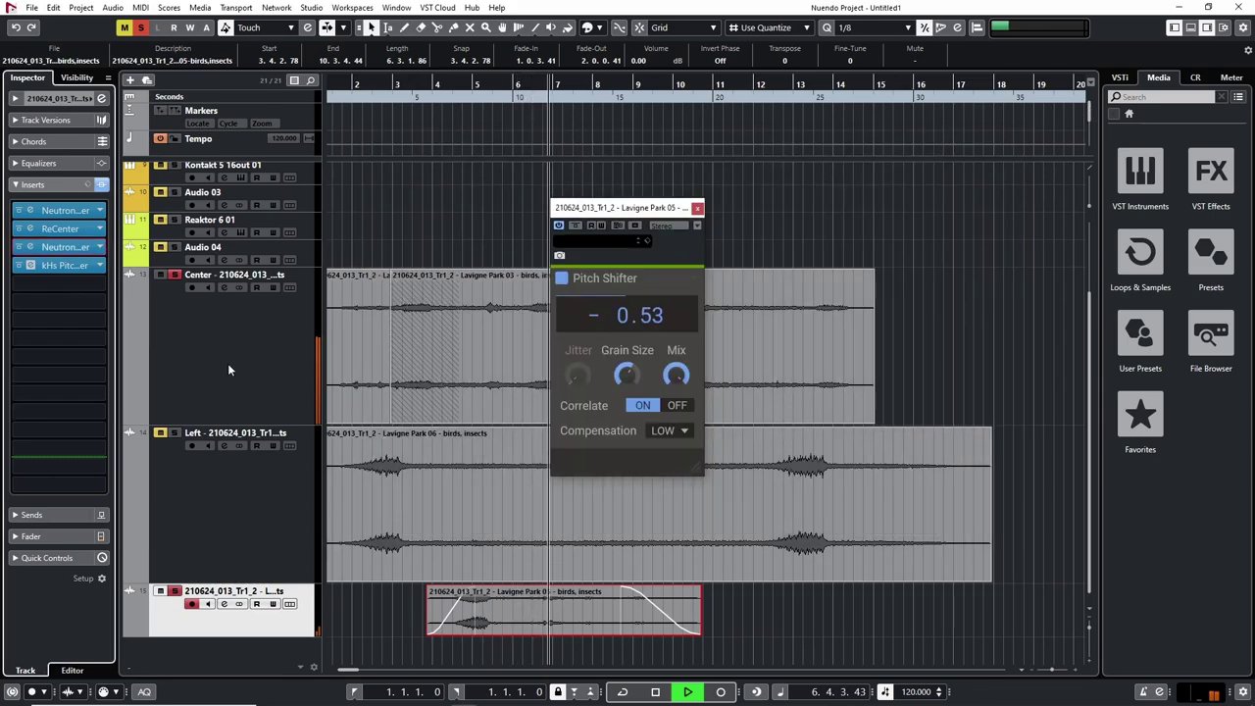
Return to the project start, close the pitch shifter, clear the clip selection and listen to all tracks together
left_click_drag(409, 100, 193, 95)
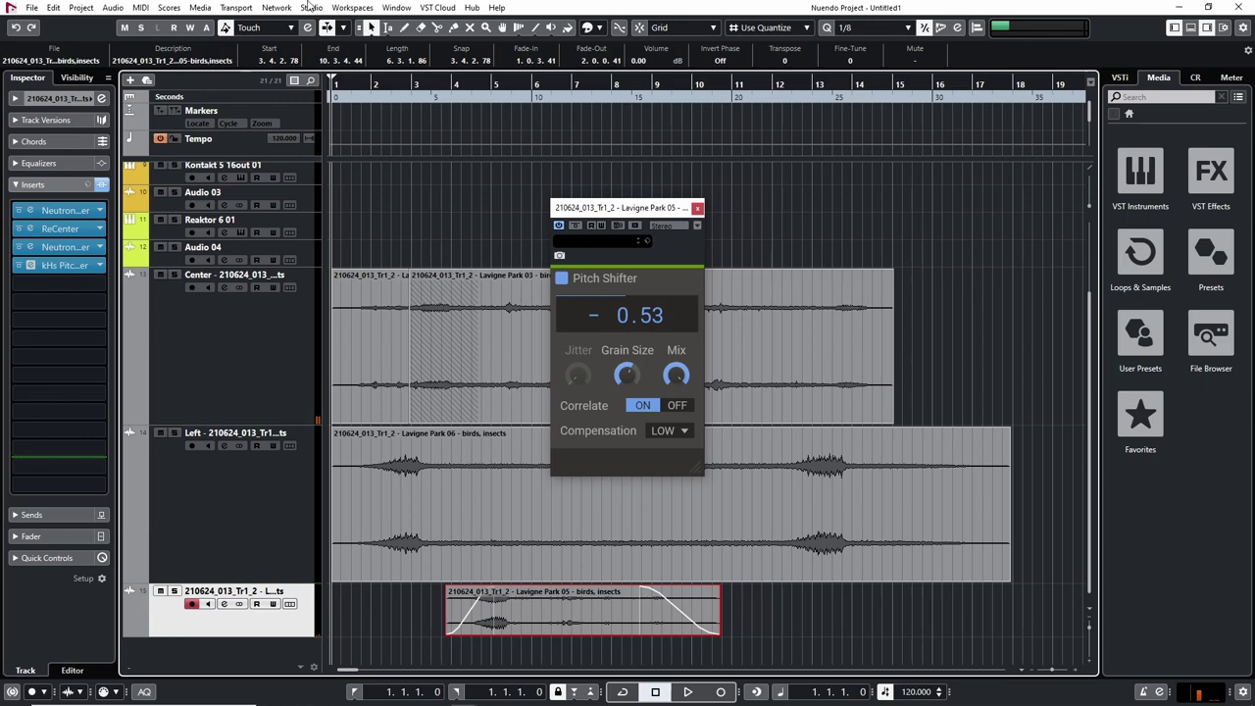
left_click(698, 207)
left_click(909, 224)
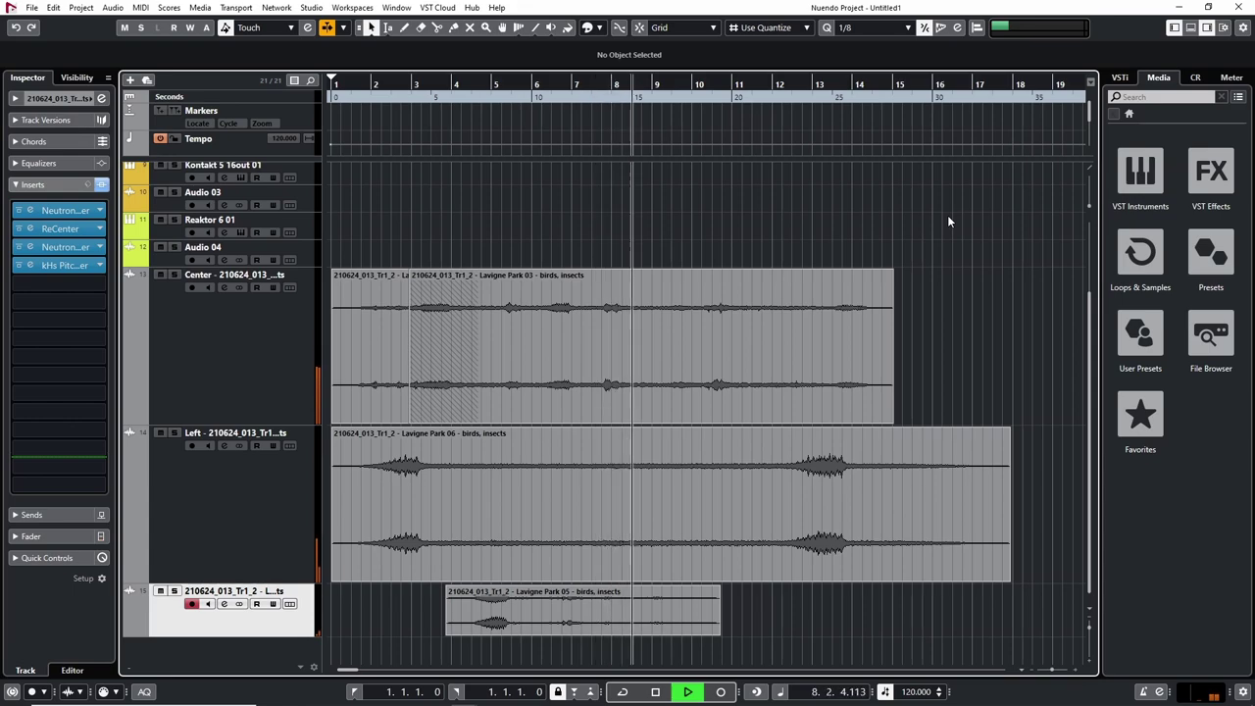
key("g")
key("g")
key("g")
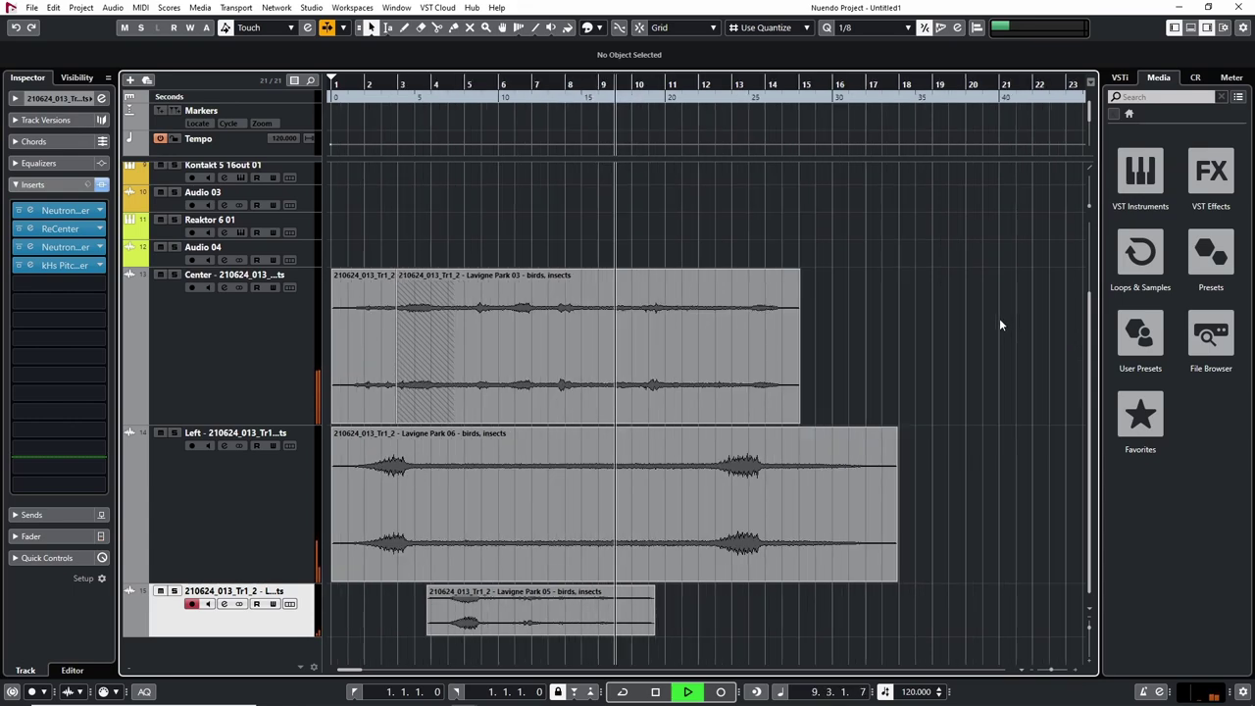
Solo the Center track, split its Lavigne Park 03 clip at about bars 9 and 10 and delete the section between
left_click(175, 276)
key("h")
key("h")
double_click(666, 98)
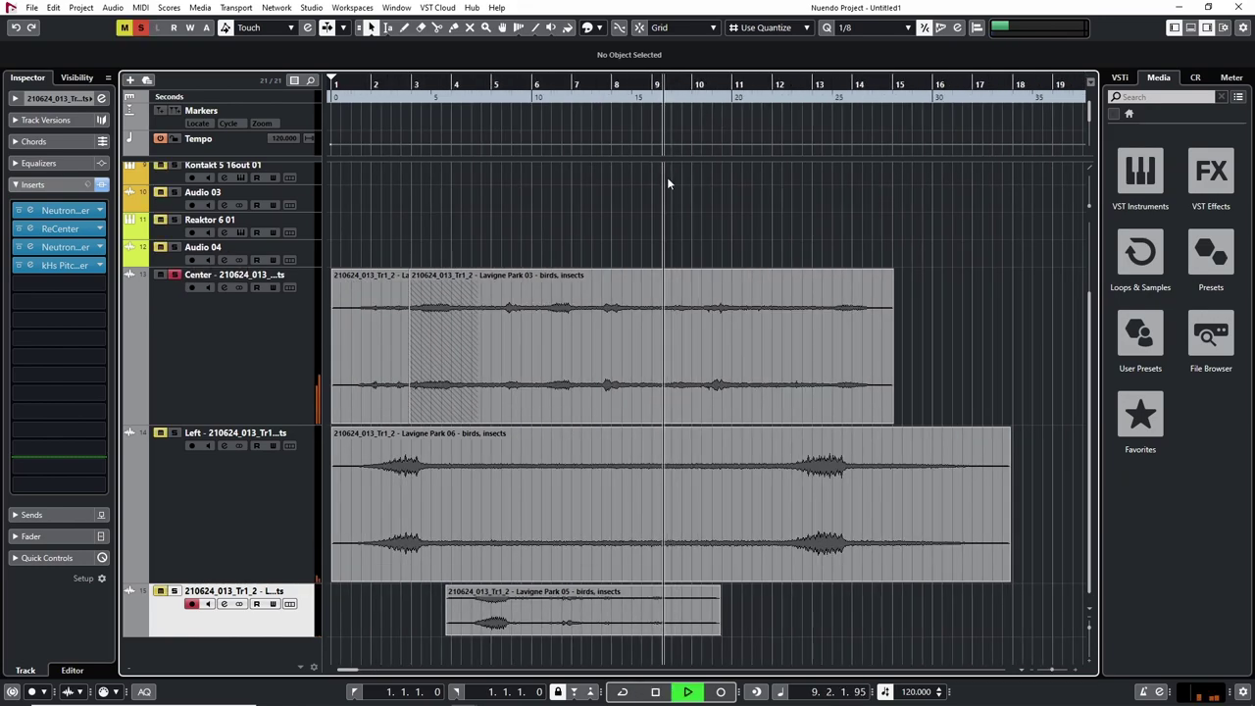
left_click(653, 320)
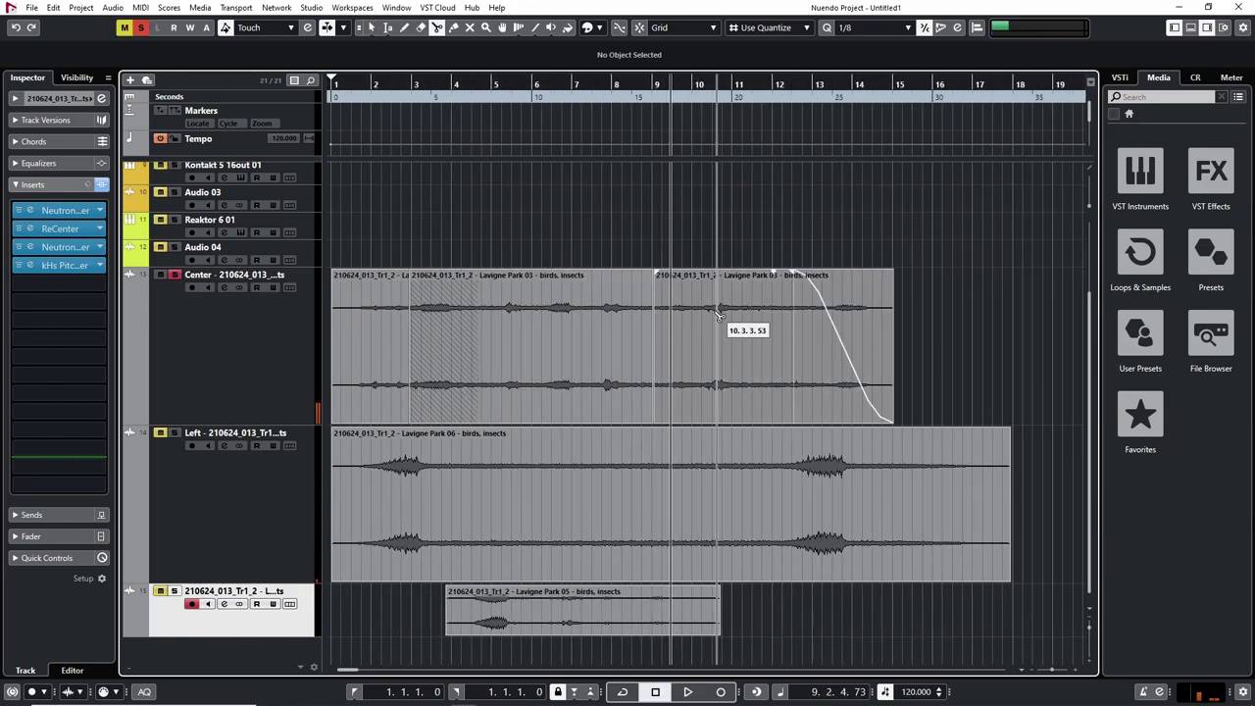
left_click(695, 324)
key("1")
left_click(674, 318)
key("Delete")
Move Center's remaining tail clip to start at 7.4.4.16, crossfading into the preceding clip, and unsolo the track
left_click(842, 405)
left_click_drag(841, 405, 724, 362)
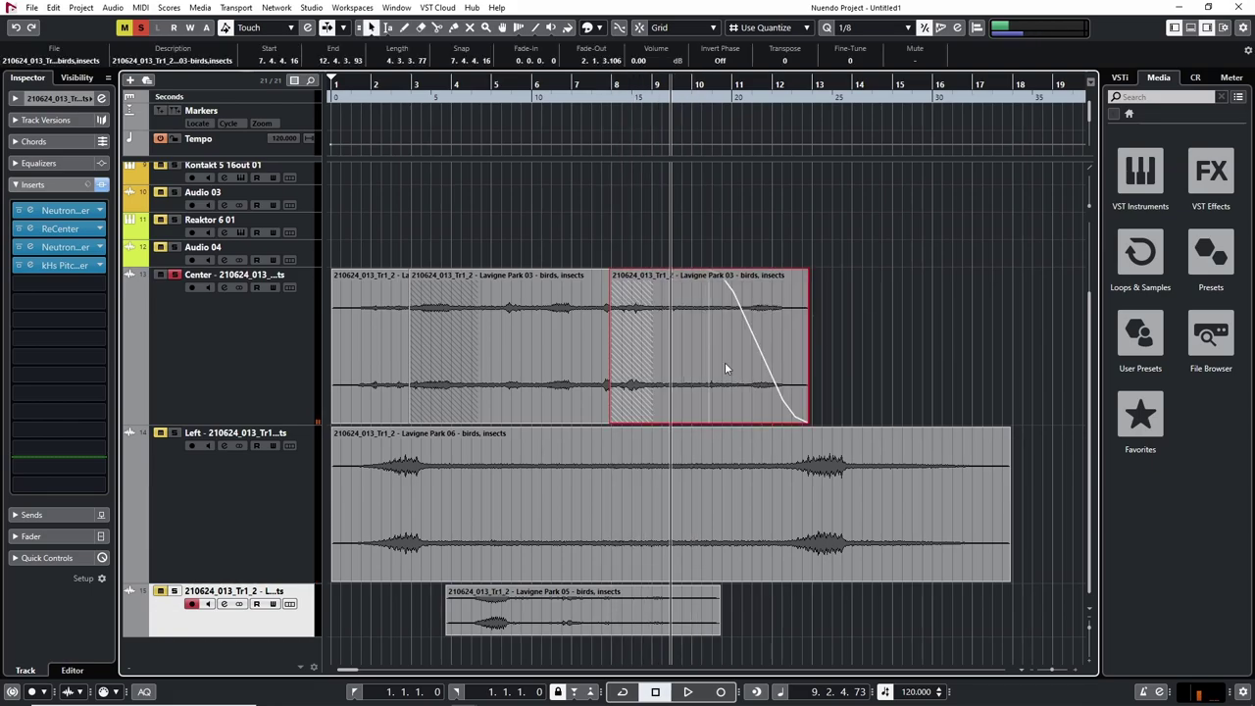
left_click(175, 276)
Duplicate the Lavigne Park 05 clip further along its track and trim the copy's start to a length of 5.1.0.64
key("g")
key("g")
key("g")
key("g")
key("g")
key("g")
key("g")
key("g")
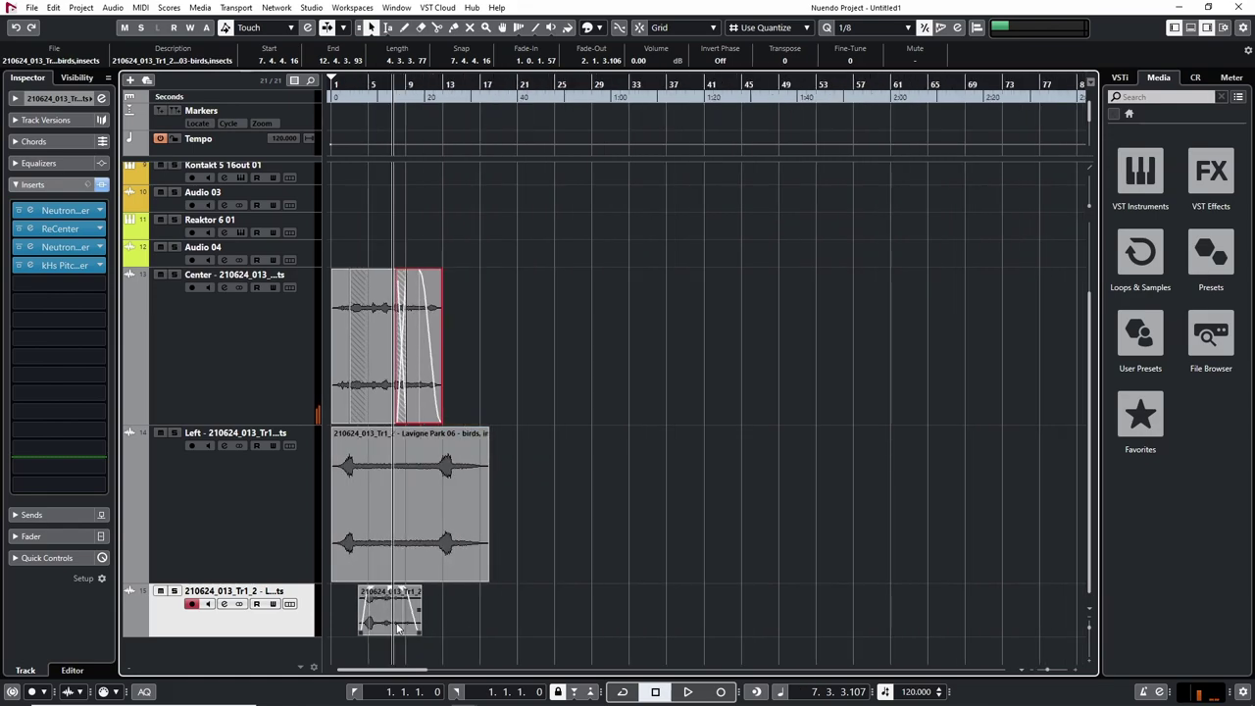
left_click_drag(390, 620, 705, 645)
left_click_drag(557, 632, 686, 633)
key("h")
key("h")
key("g")
key("g")
Move the trimmed copy onto a new audio track below the last track, starting at 8.2.1.8
left_click_drag(885, 616, 470, 656)
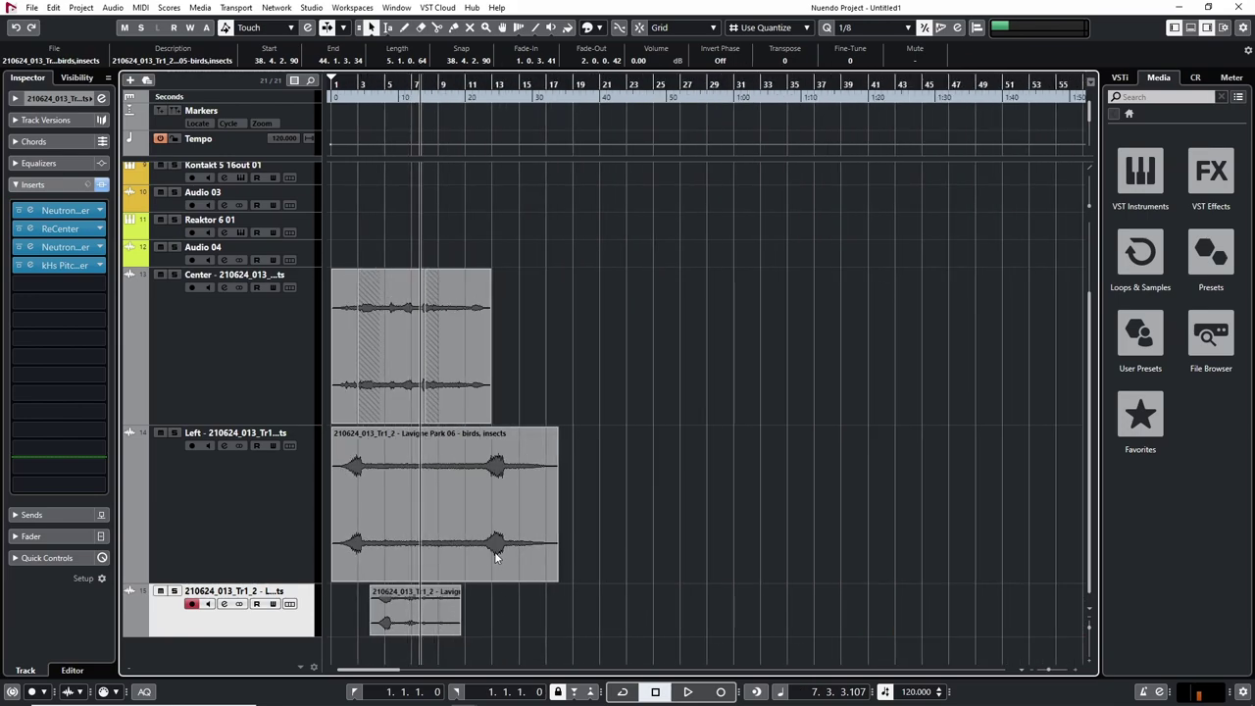
scroll(440, 481, "down", 2)
key("h")
key("h")
key("h")
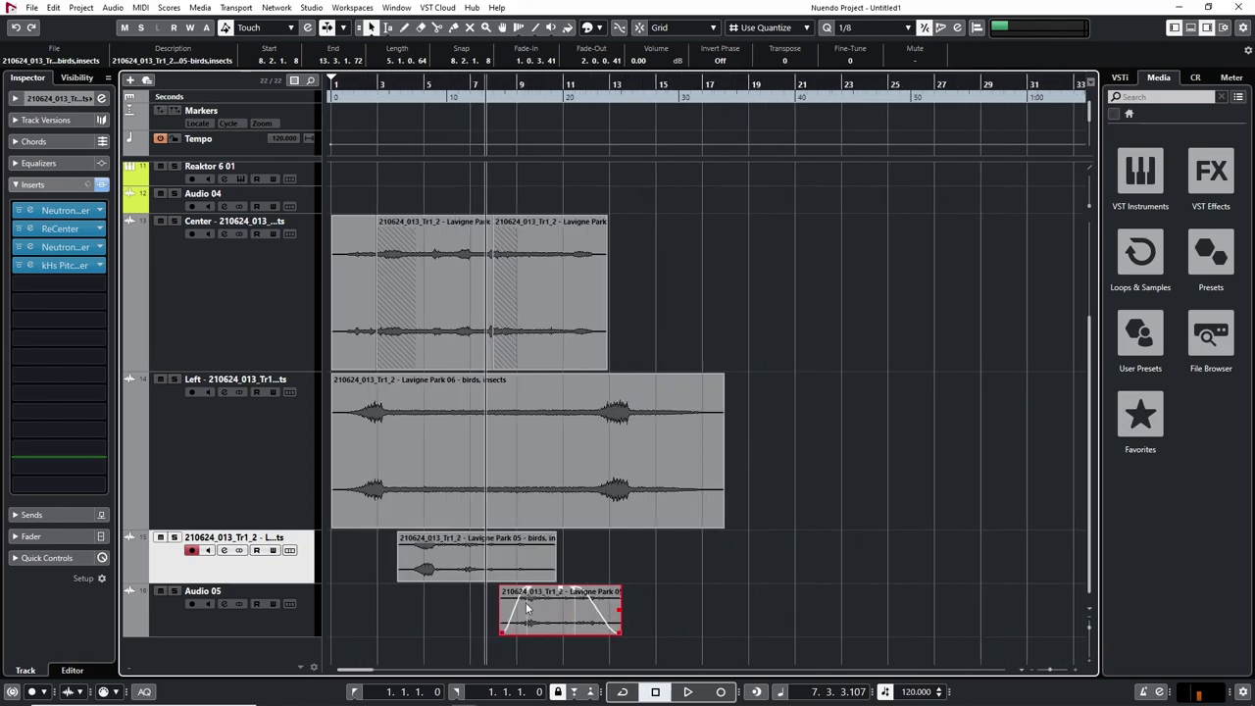
key("h")
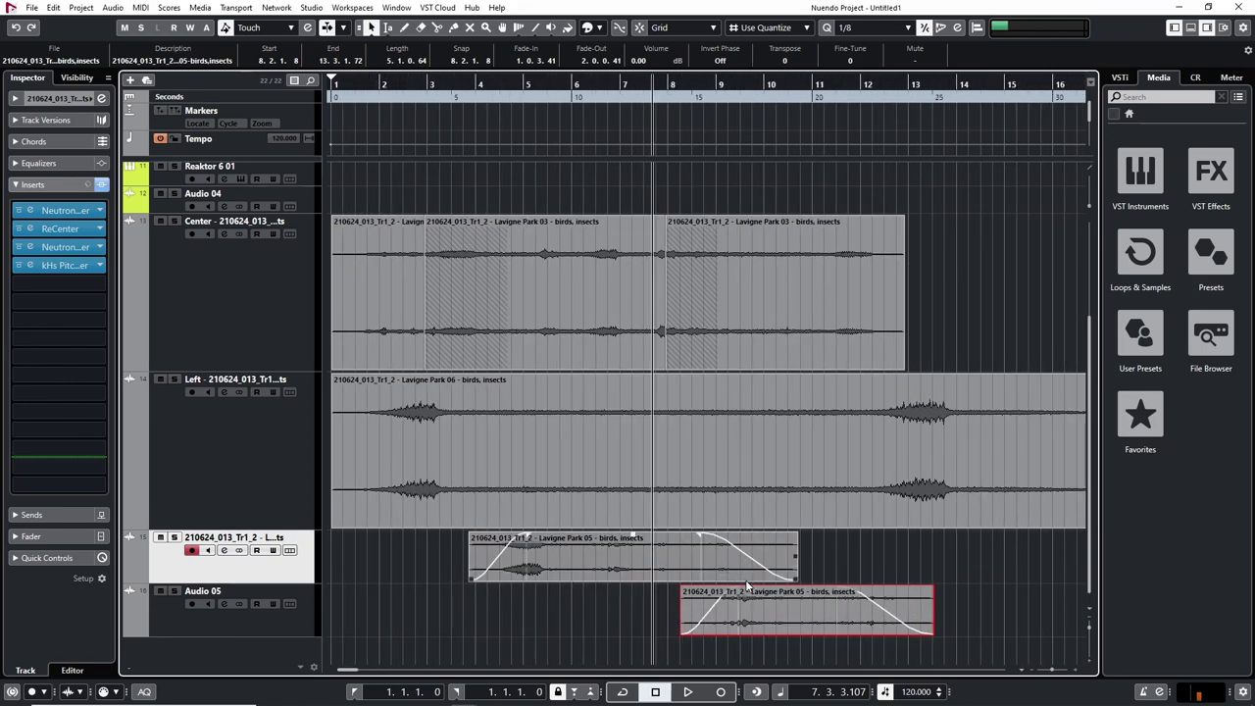
Shift the Audio 05 clip to start at 8.3.3.21, trim its end to a length of 4.0.1.79 and play it
left_click_drag(745, 586, 764, 586)
left_click_drag(948, 632, 900, 632)
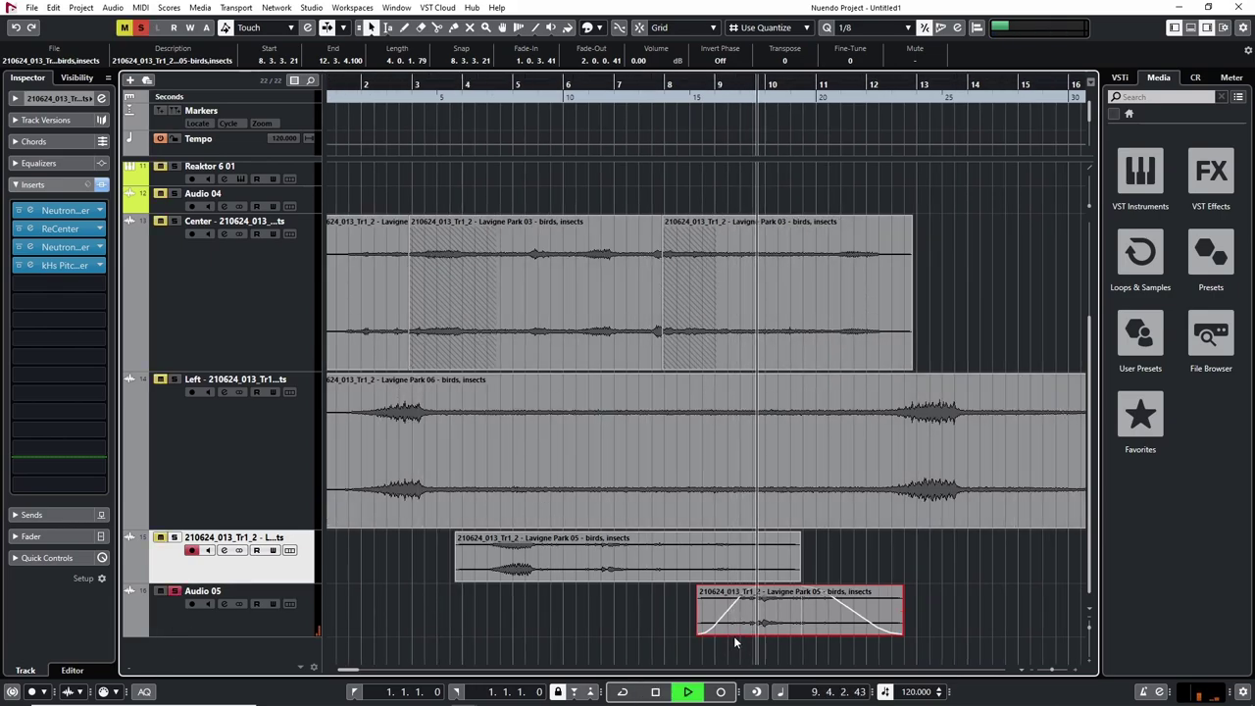
key("space")
left_click_drag(649, 99, 617, 104)
key("space")
key("space")
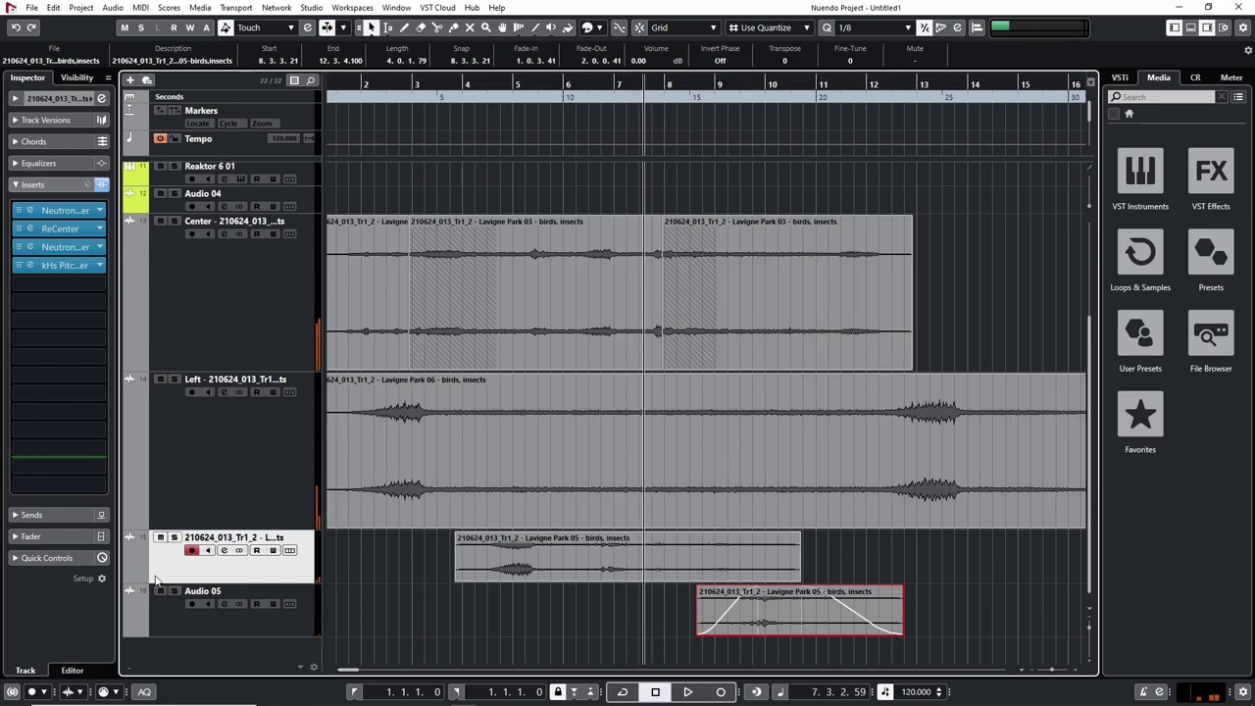
Set the kHs Pitch Shifter on the Audio 05 track to +1.39 and close its window
left_click(145, 589)
left_click(59, 264)
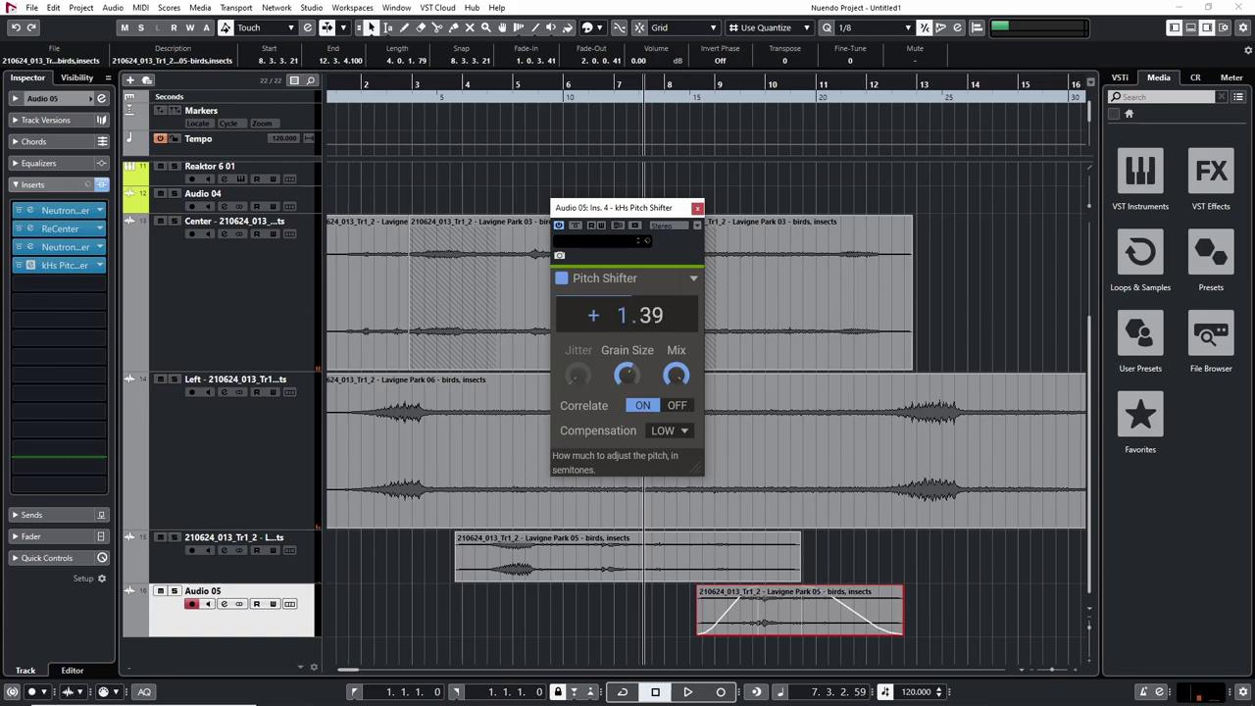
left_click(696, 208)
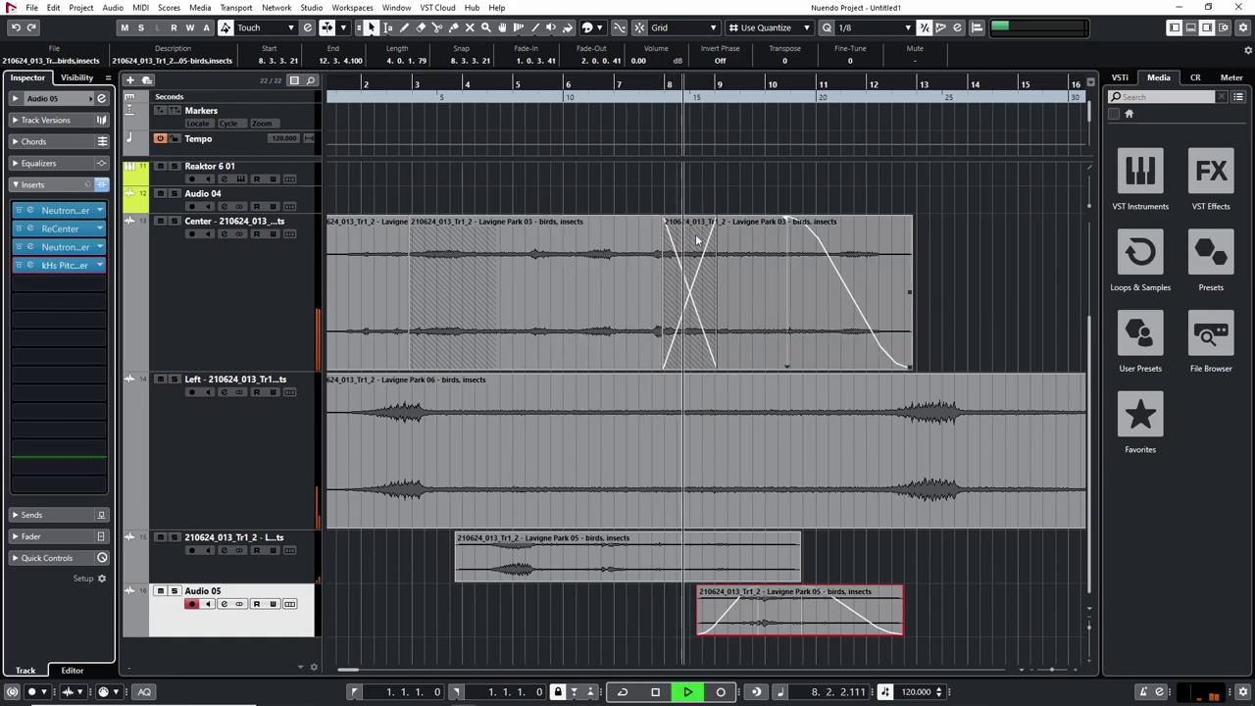
Set the ReCenter angle on the Audio 05 track to 41.46 and close the plug-in
key("space")
left_click(59, 229)
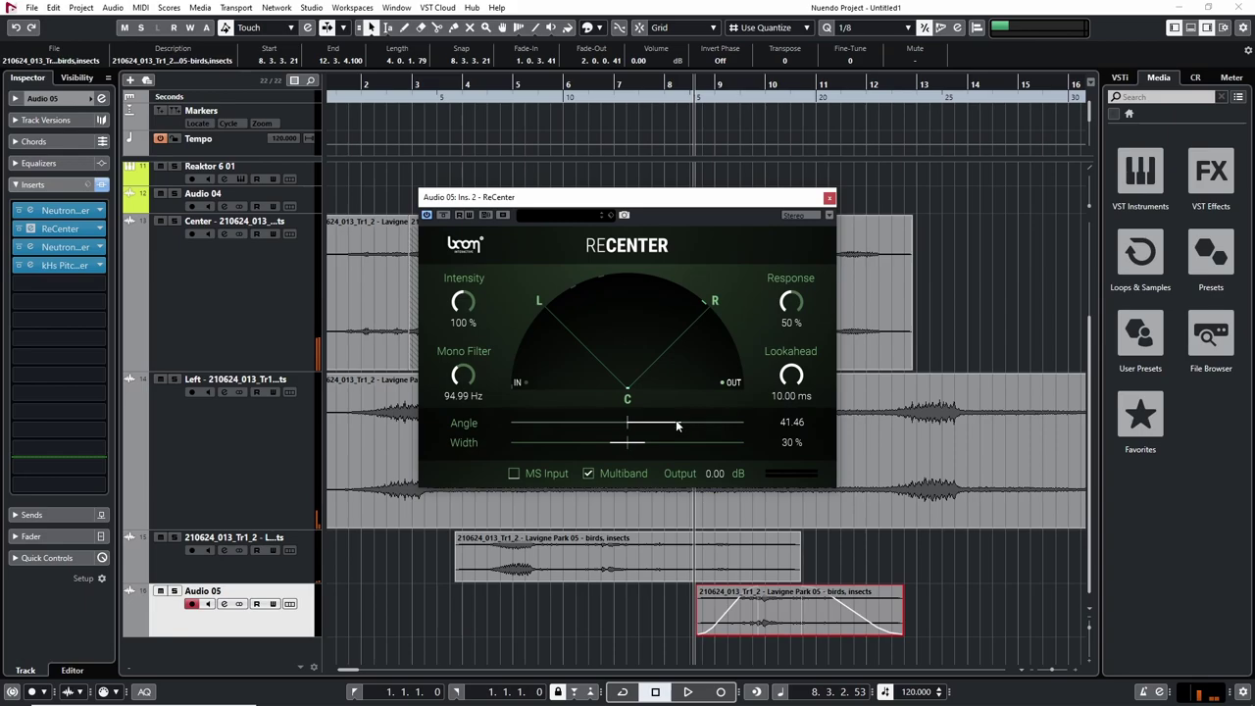
left_click(828, 200)
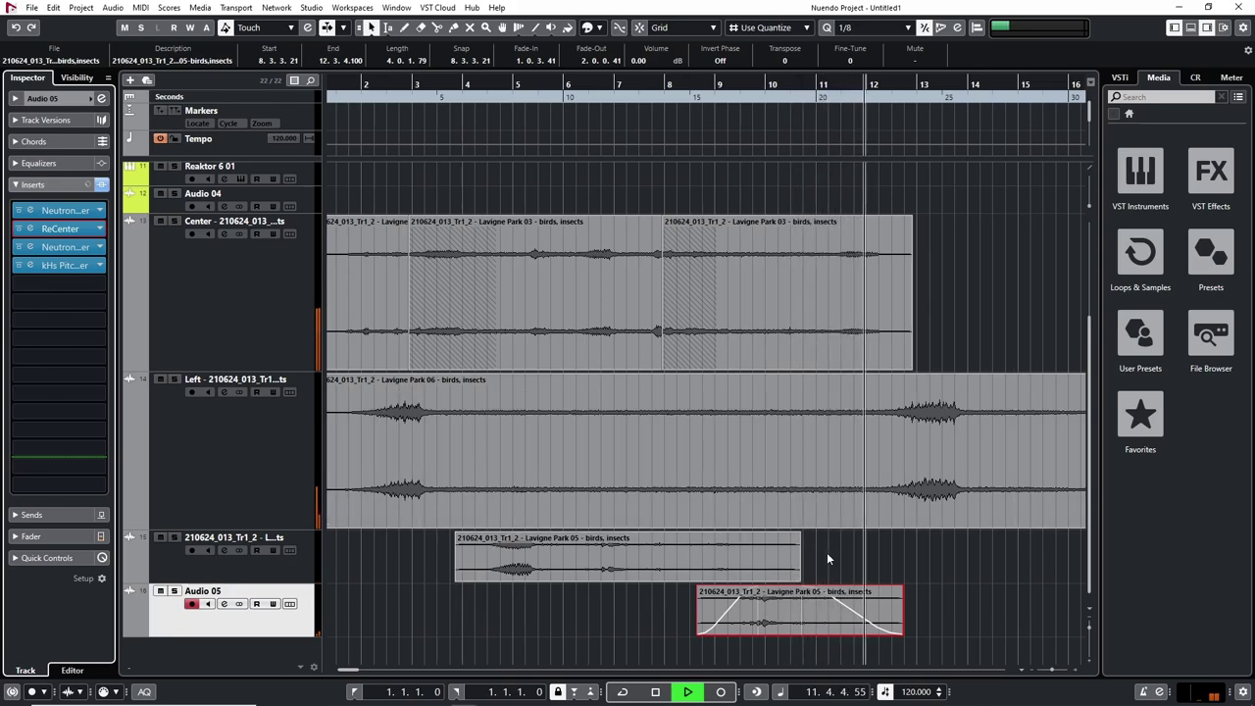
Stop playback and trim the end of the Left track's Lavigne Park 06 clip back to 13.2.4.34
key("g")
key("space")
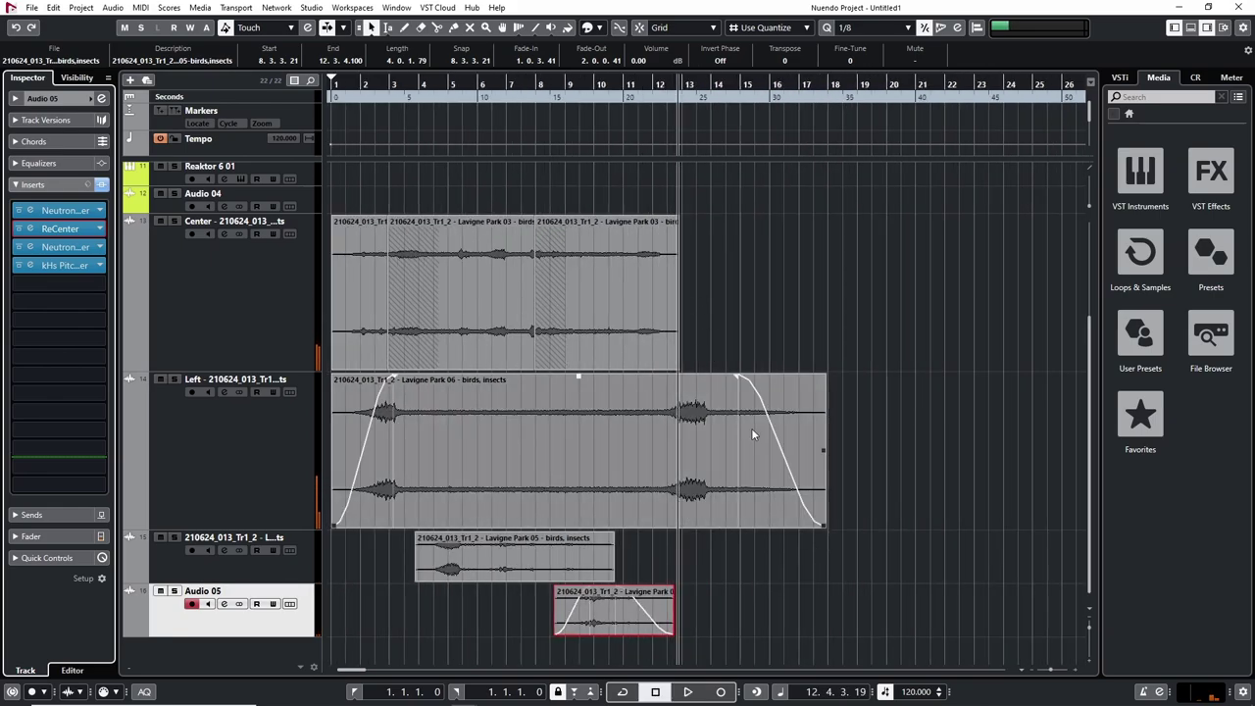
left_click_drag(823, 525, 692, 516)
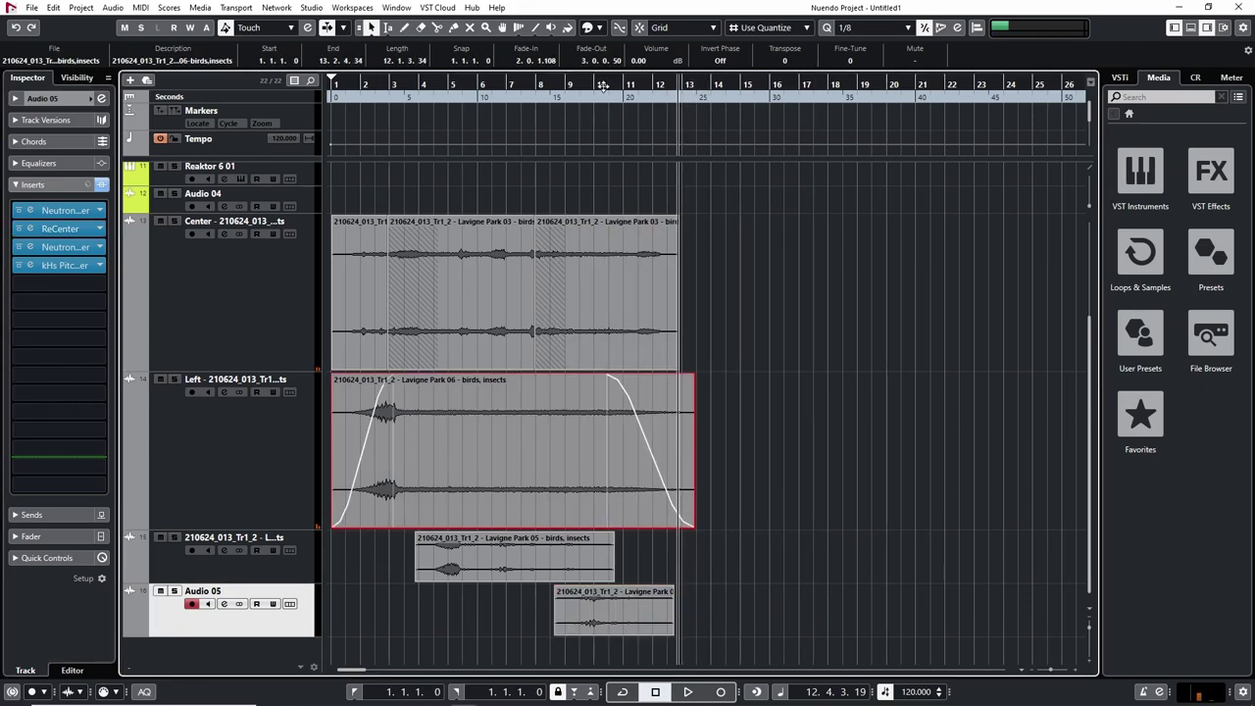
Listen to the closing bars of the shortened ambience, stop playback and return to the project start
left_click_drag(611, 89, 660, 106)
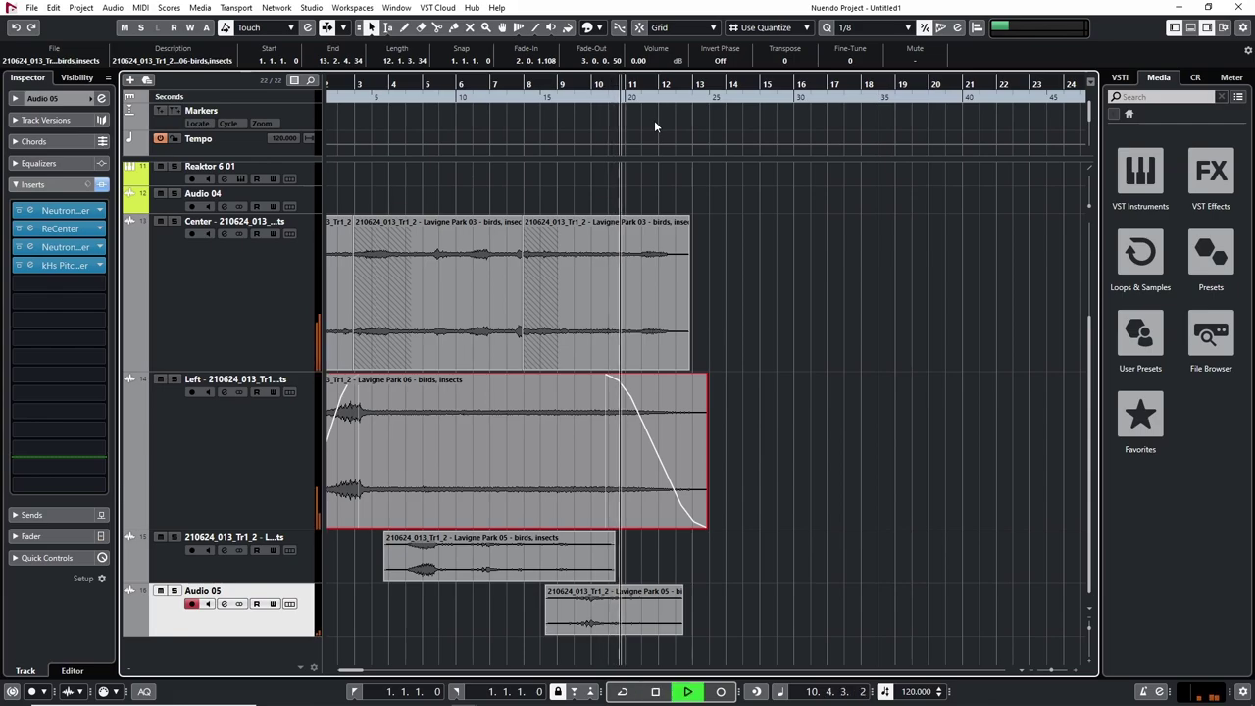
key("g")
key("g")
key("g")
key("space")
key("h")
key("h")
key("h")
key("h")
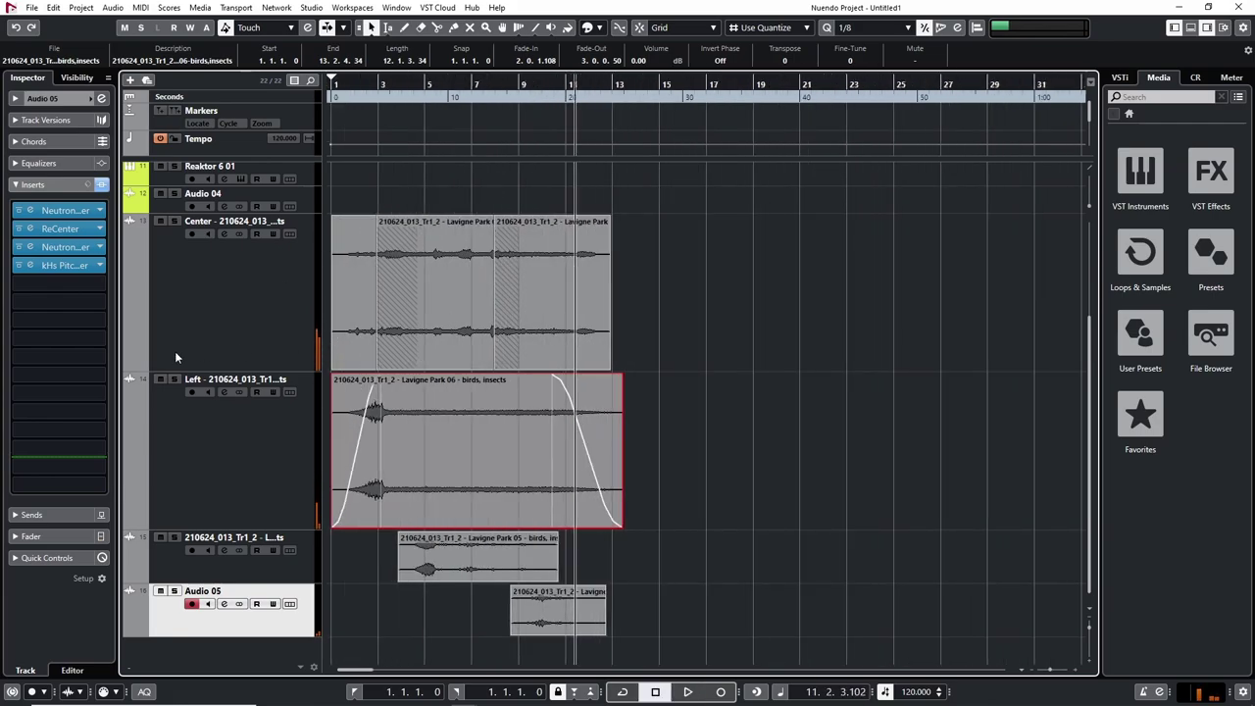
key("g")
key("g")
left_click_drag(382, 95, 291, 117)
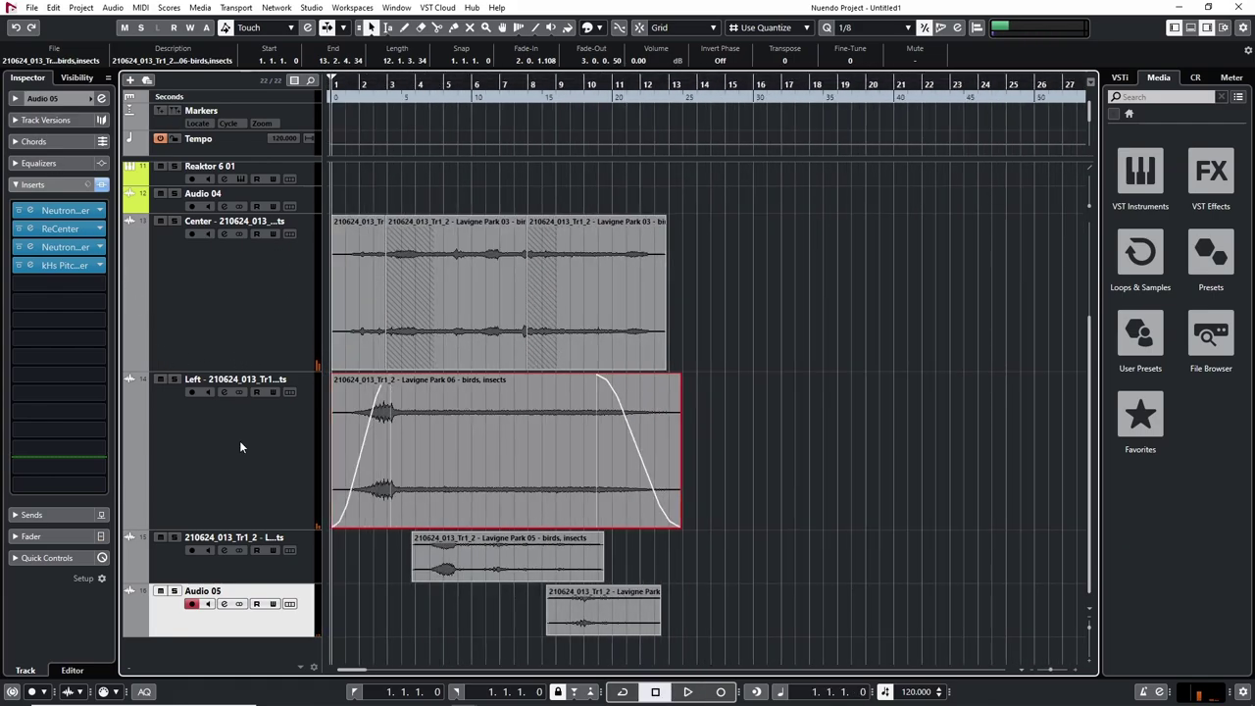
Mute the Left, Lavigne Park 05 and Audio 05 tracks together and play the Center track alone
left_click(241, 438)
left_click(212, 627, "shift")
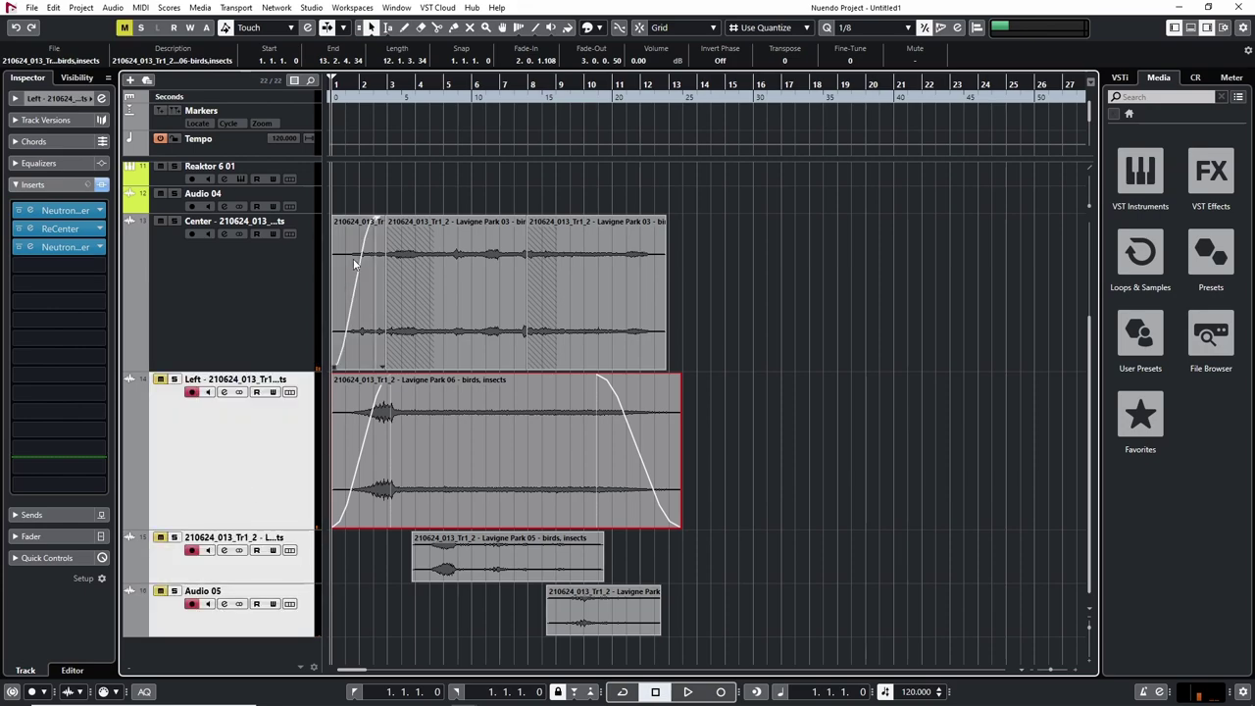
left_click_drag(419, 95, 419, 119)
key("space")
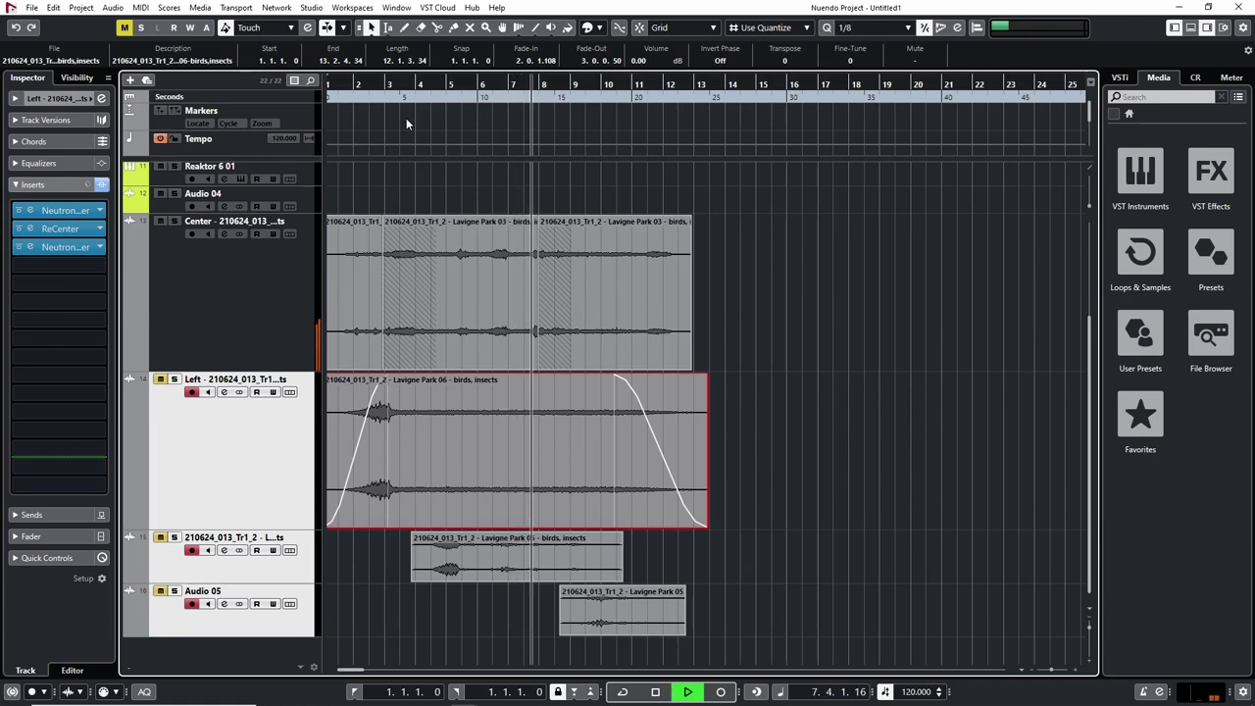
Play from about bar 3 and compare the mix with the three side tracks muted and unmuted, finishing with them unmuted
left_click(401, 87)
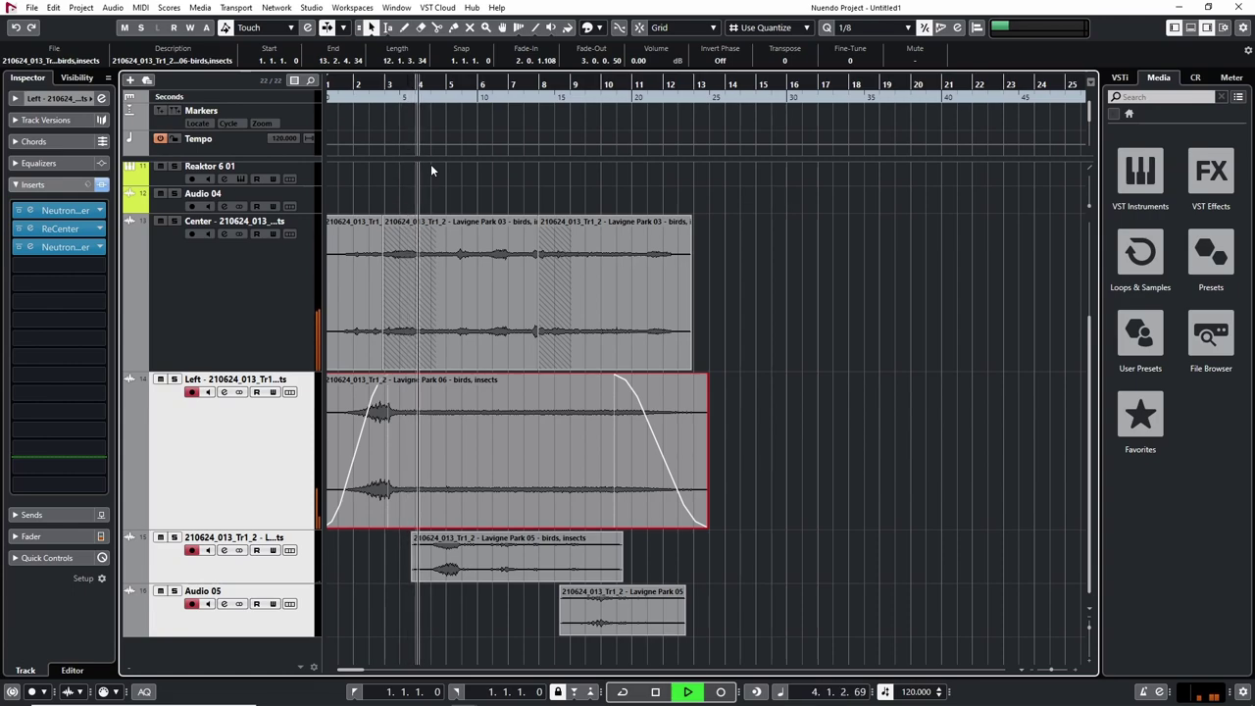
key("m")
key("m")
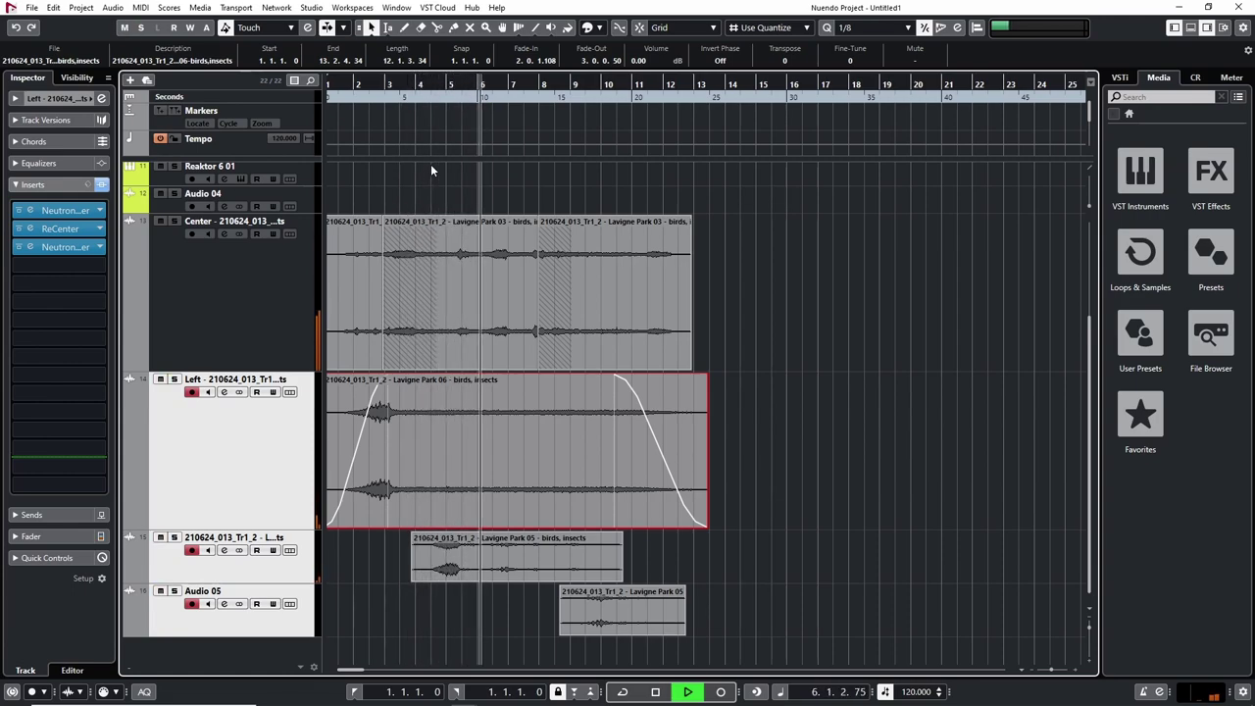
key("m")
key("m")
key("space")
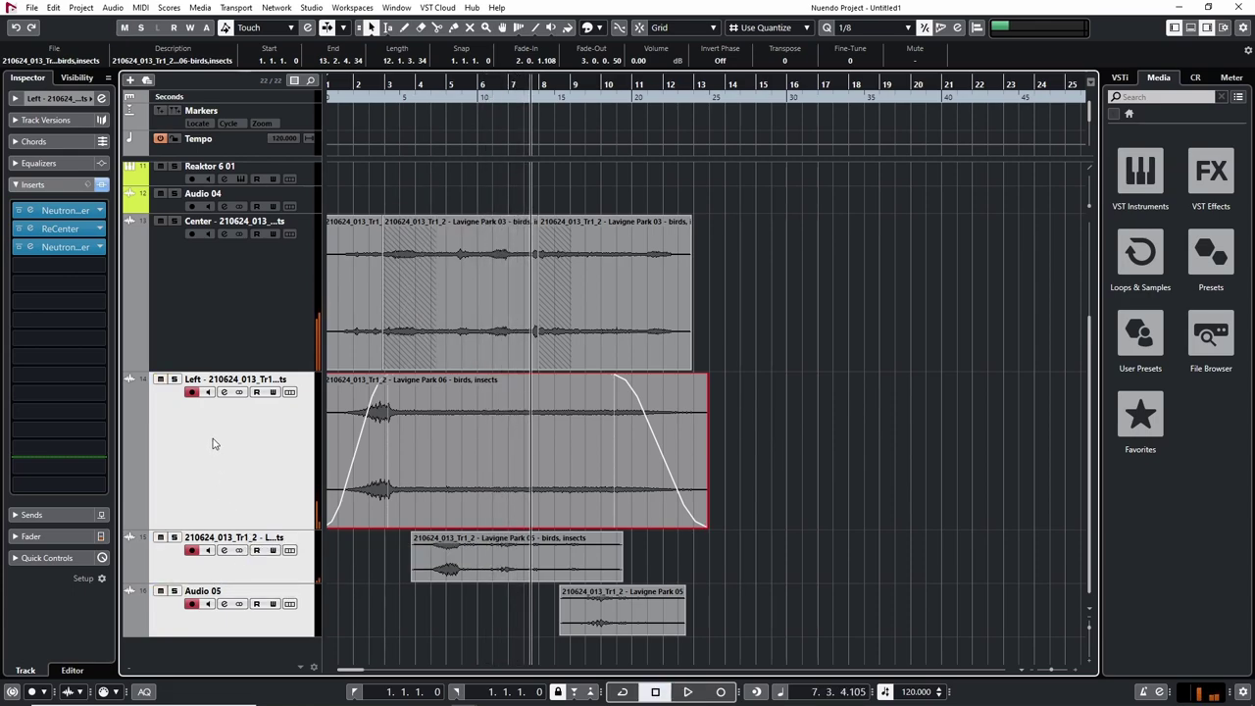
Solo the Left track and, during playback, set band 1 of its third-slot equalizer to -19.3 dB at 226 Hz with Q 0.3
left_click(208, 448)
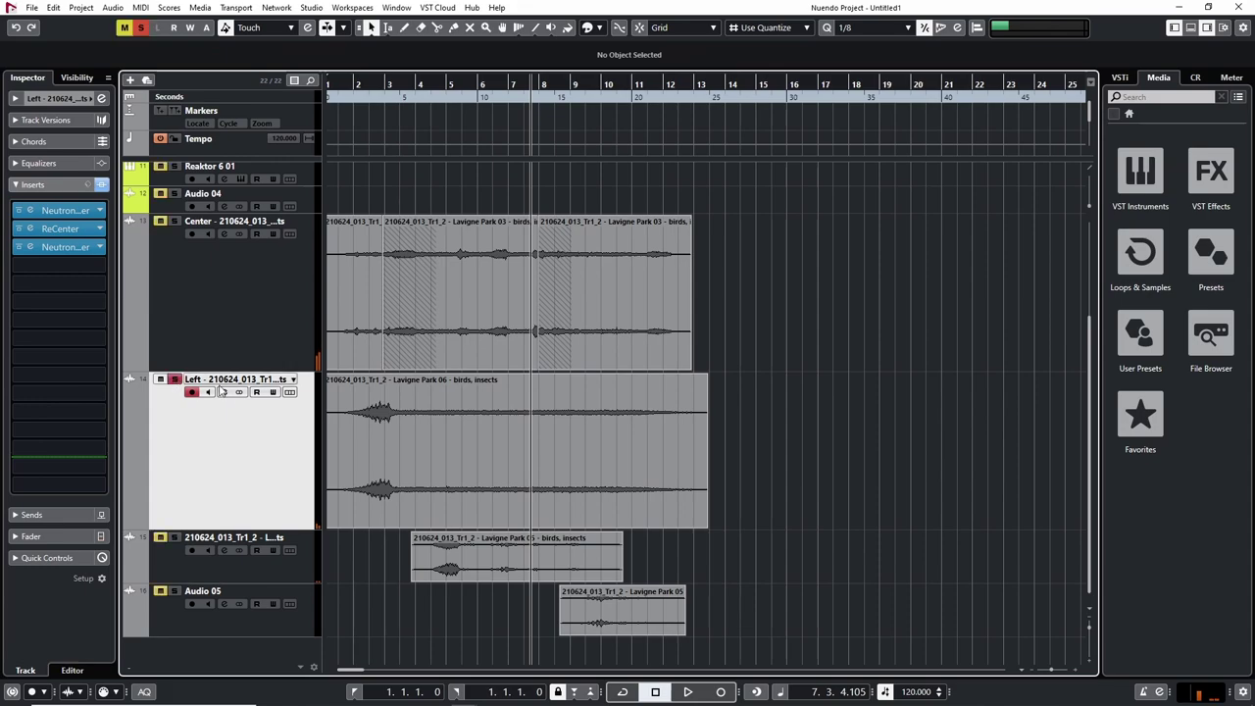
key("space")
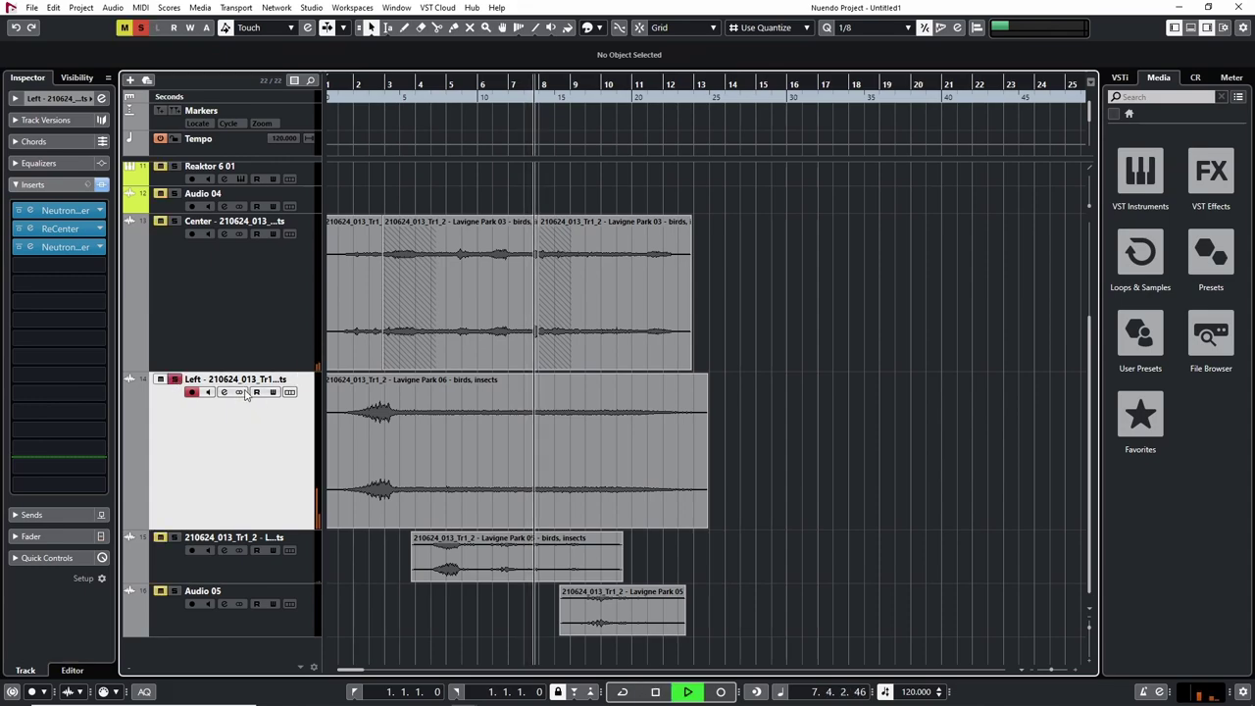
left_click(62, 248)
left_click_drag(712, 278, 762, 323)
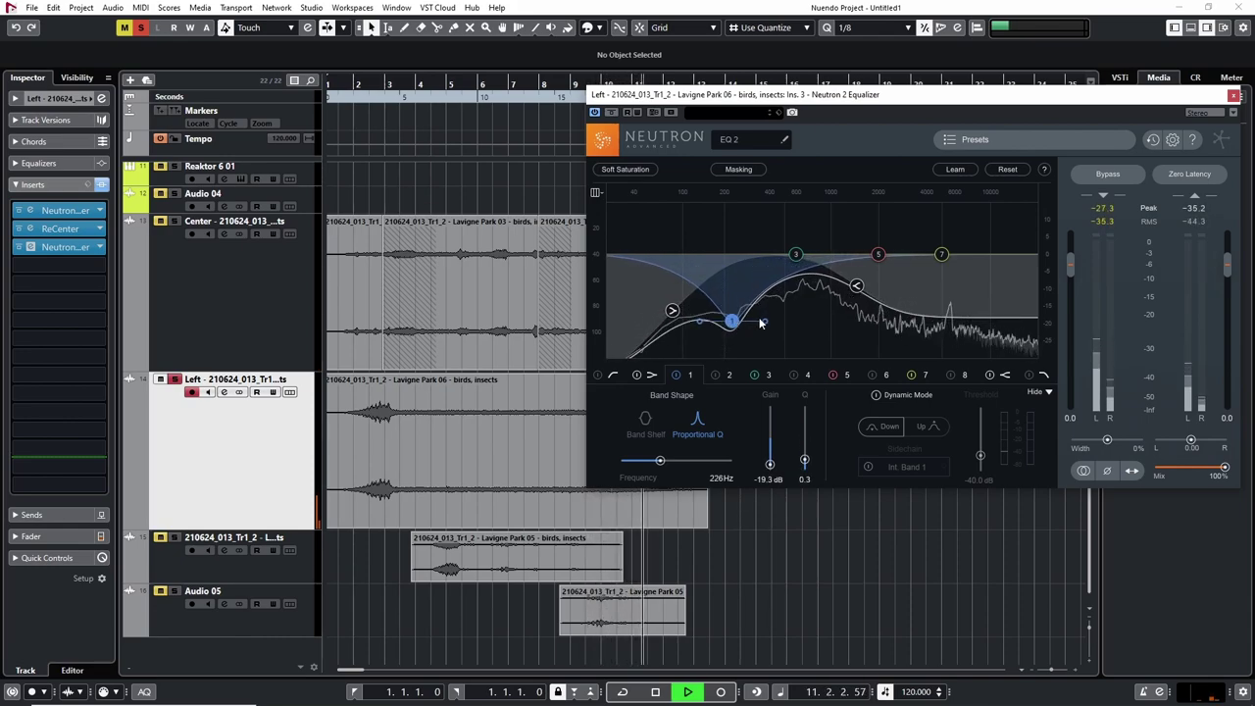
Replay the ambience from about bar 3 and unsolo the Left track to hear the full mix
key("space")
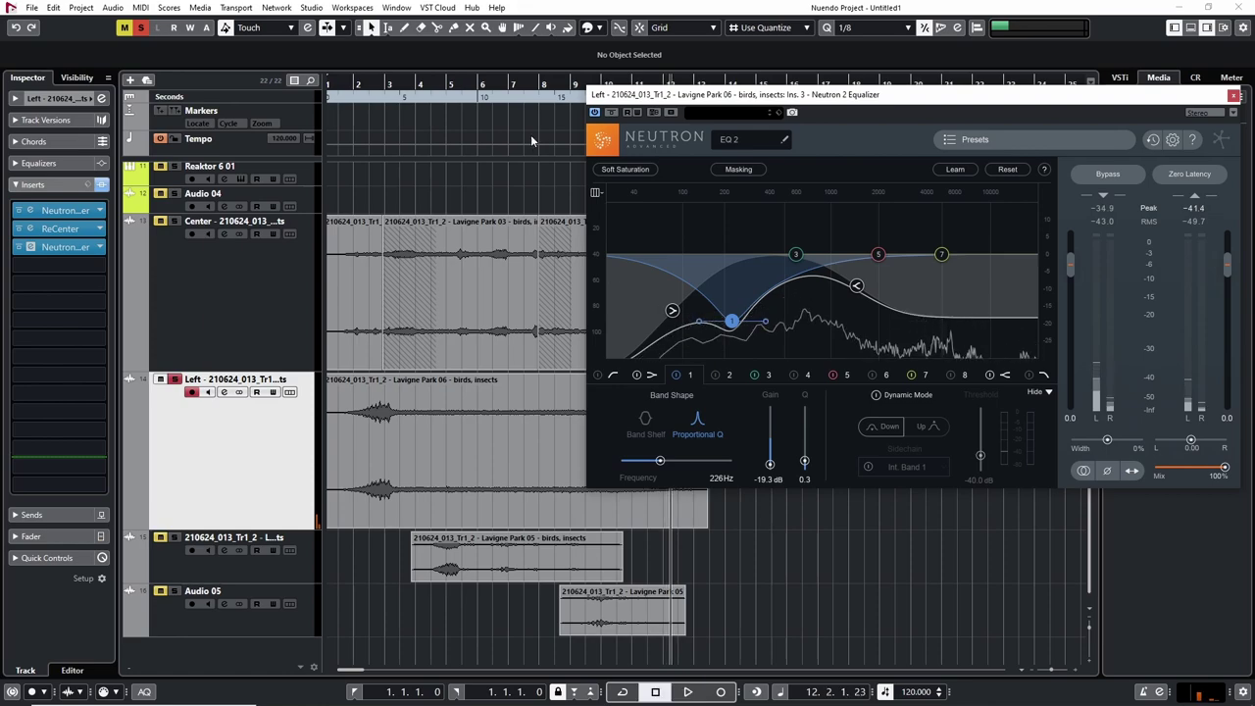
left_click_drag(439, 95, 390, 97)
key("space")
left_click(175, 379)
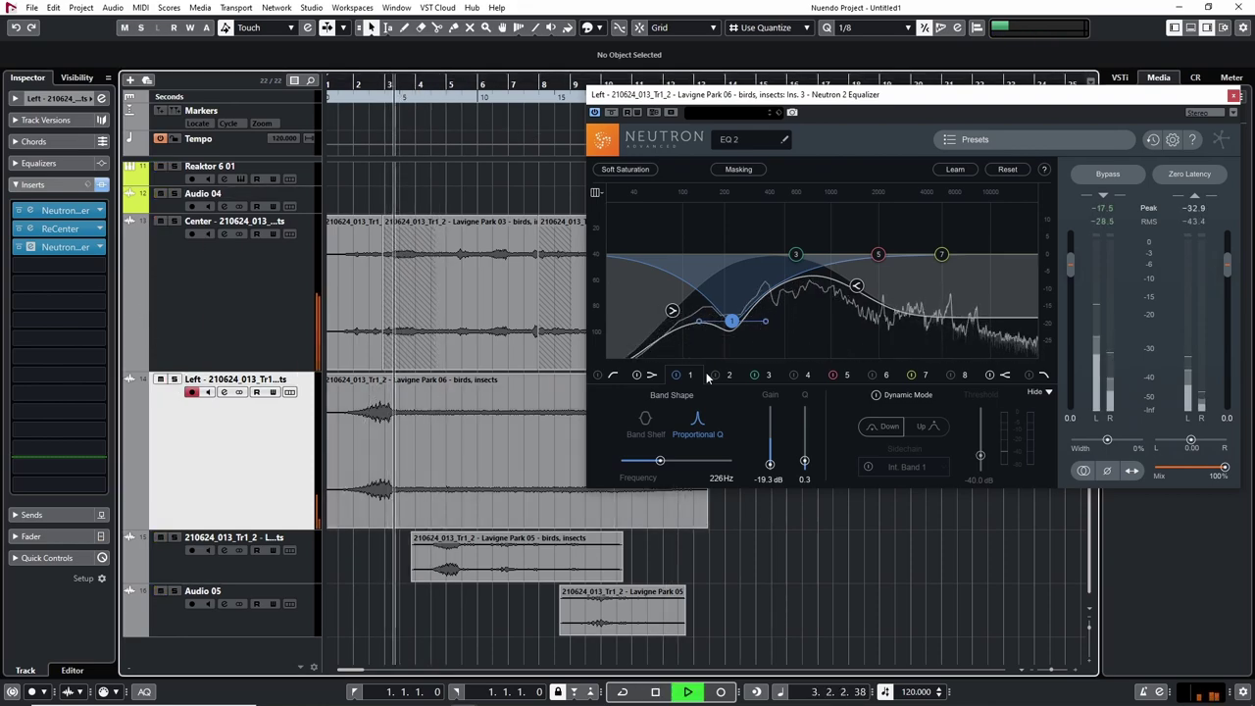
Set Q of the Left equalizer's band 1 to 0.2, audition the track soloed from about bar 2, and unsolo it
left_click_drag(767, 325, 769, 326)
key("s")
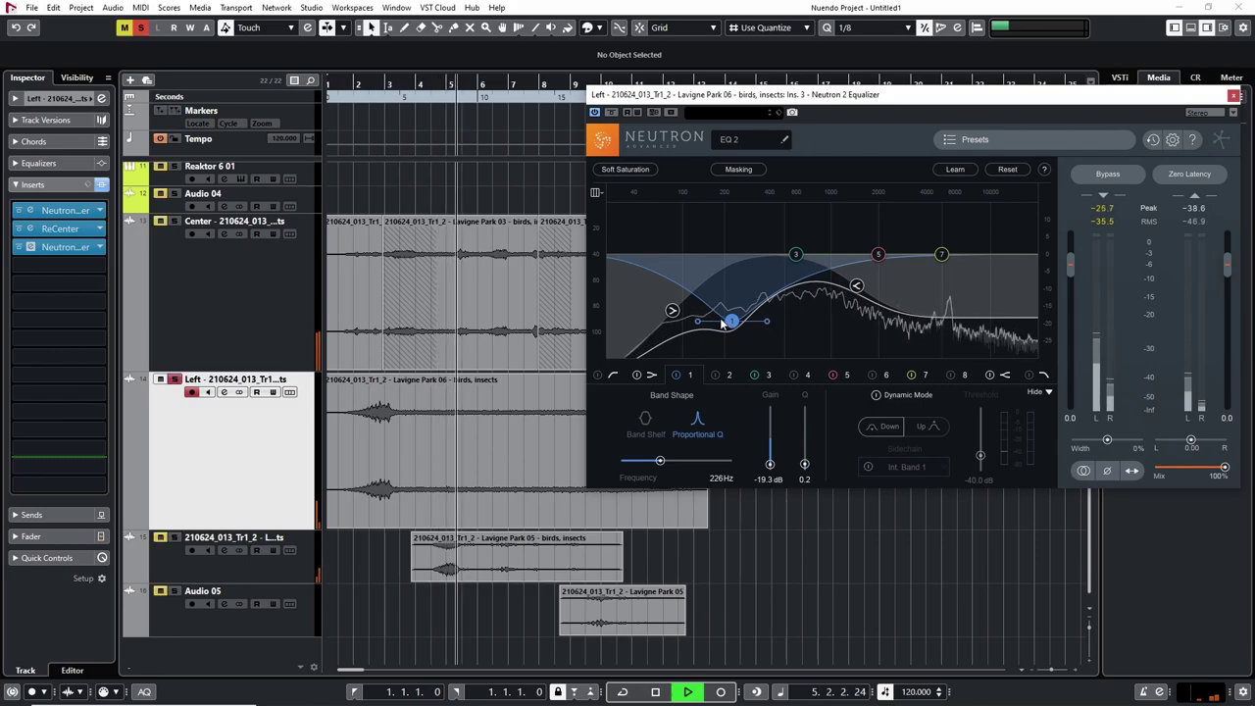
left_click(365, 97)
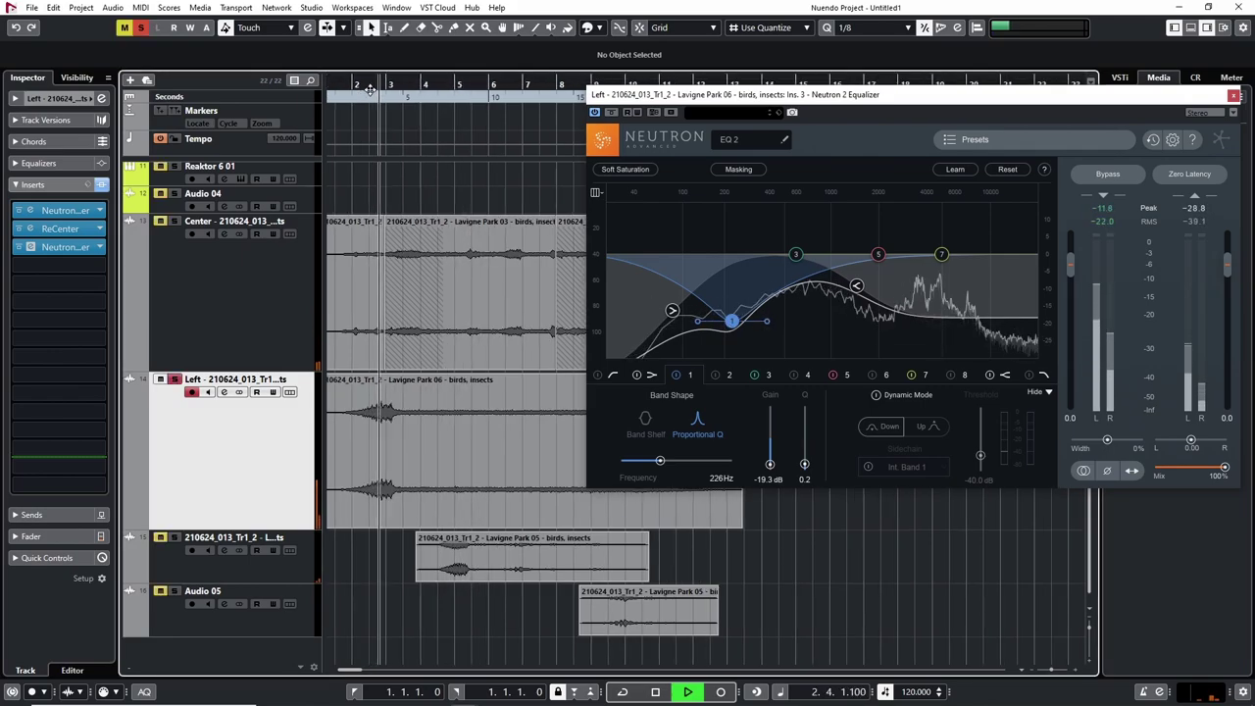
key("s")
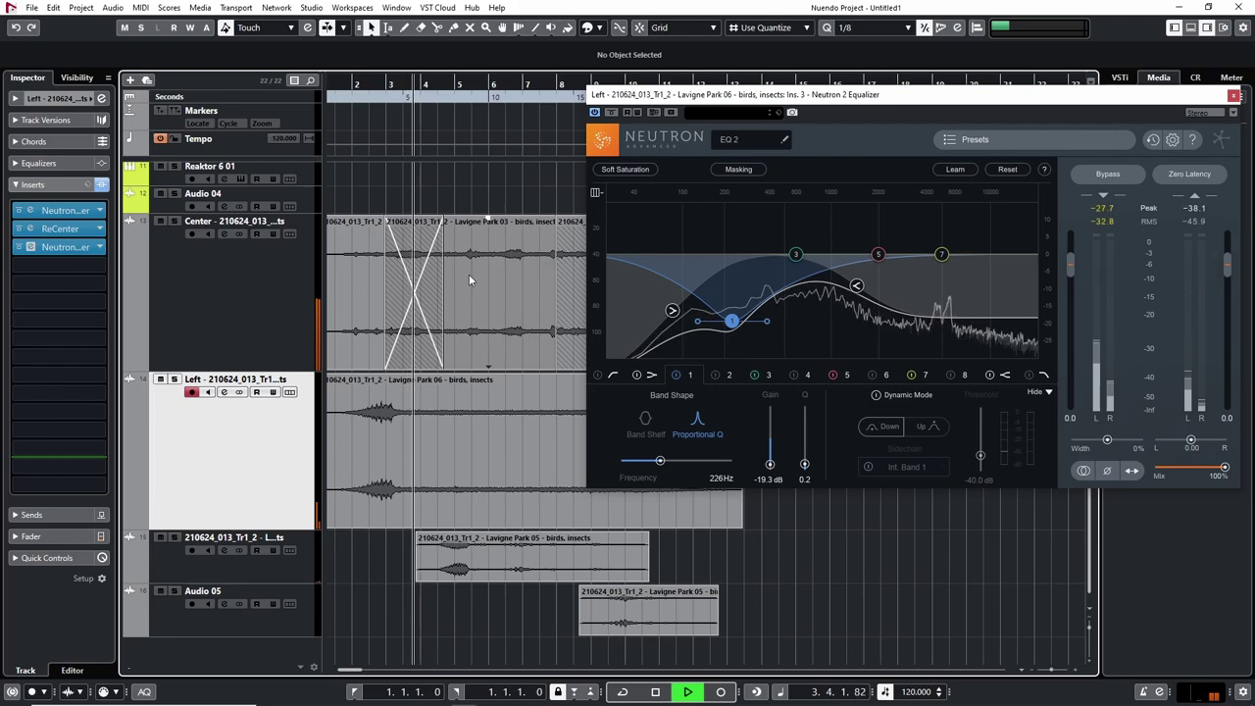
Select the Left, Lavigne Park 05 and Audio 05 tracks and compare the mix with them muted and unmuted, finishing muted
left_click(233, 626, "shift")
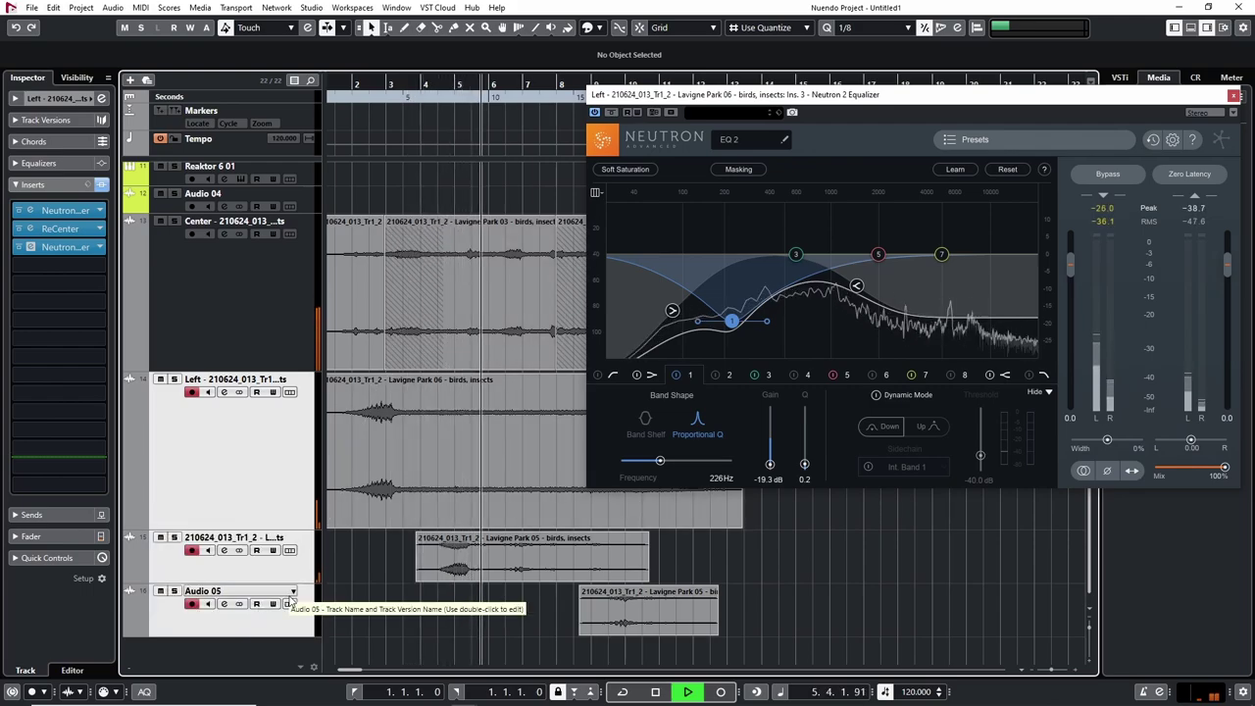
key("m")
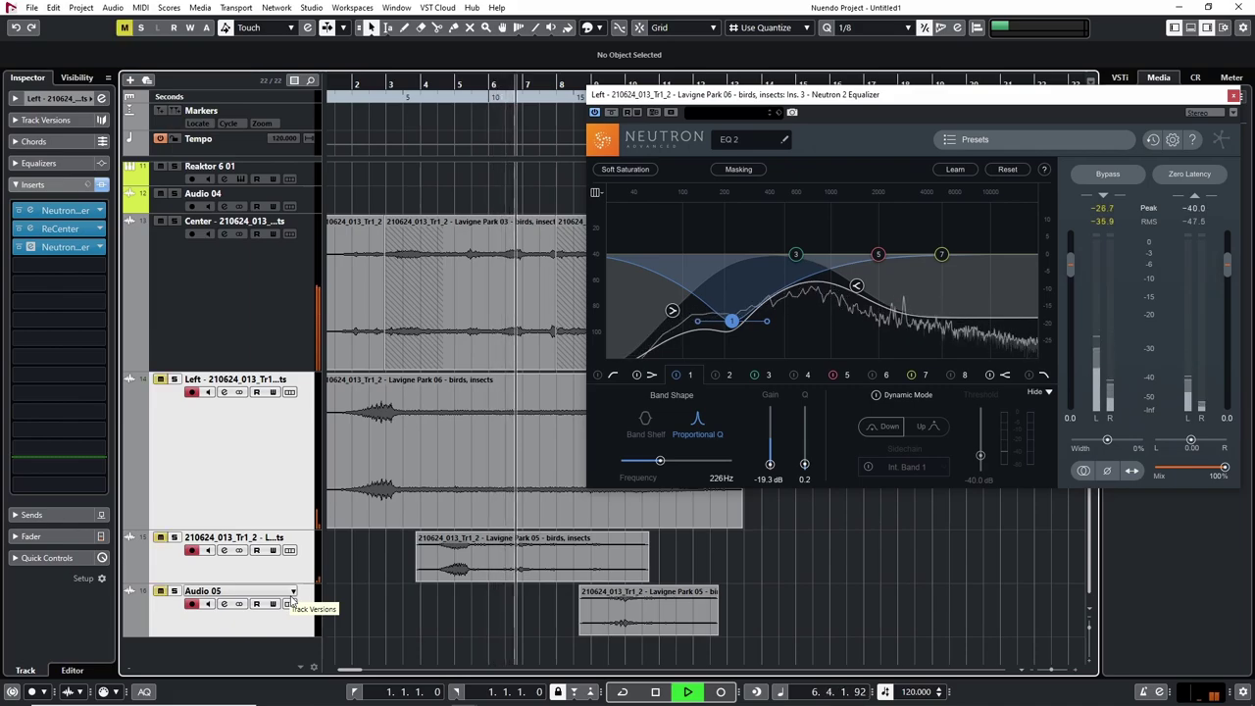
key("m")
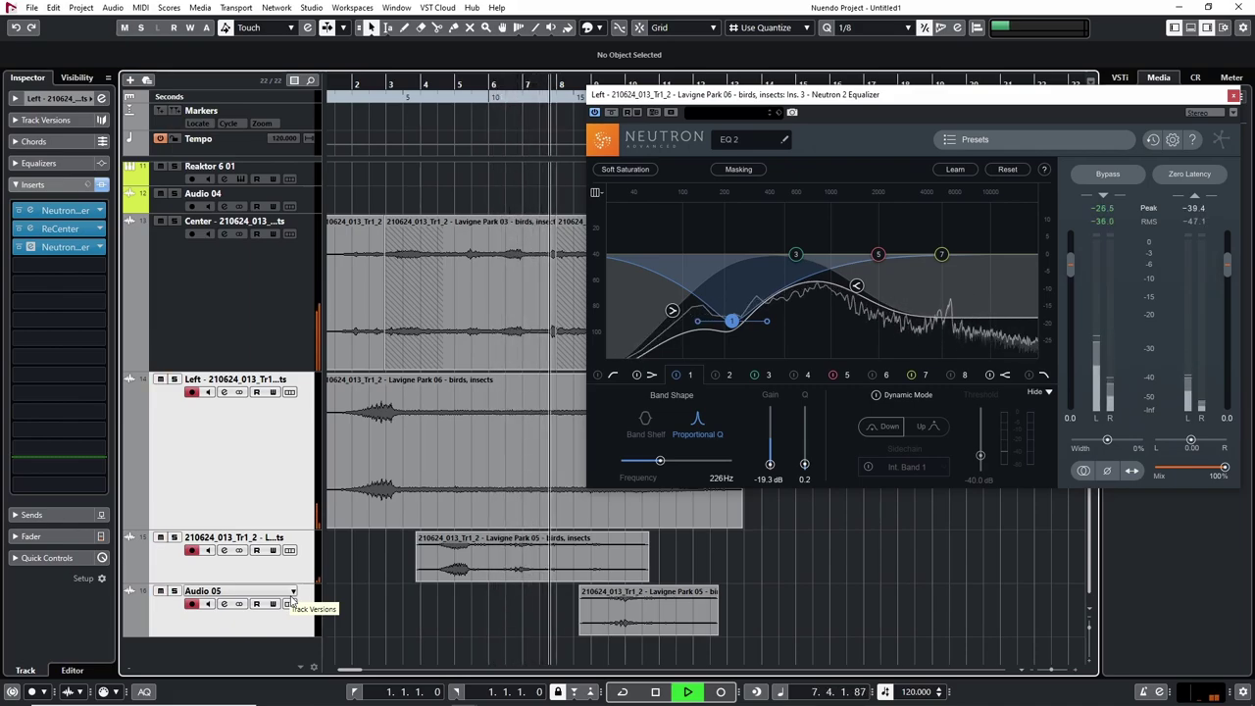
key("m")
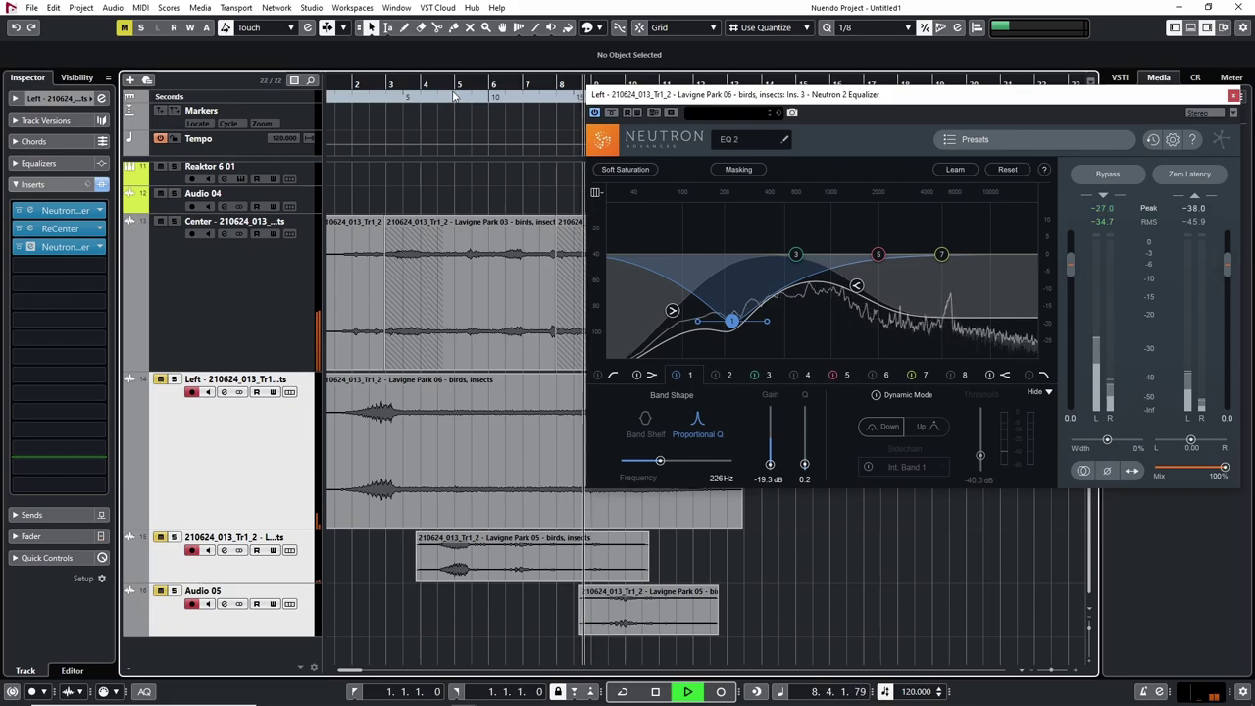
Replay from about bar 4 without the side tracks, unmute all three and play the full ambience to about bar 12
left_click(437, 97)
left_click(424, 98)
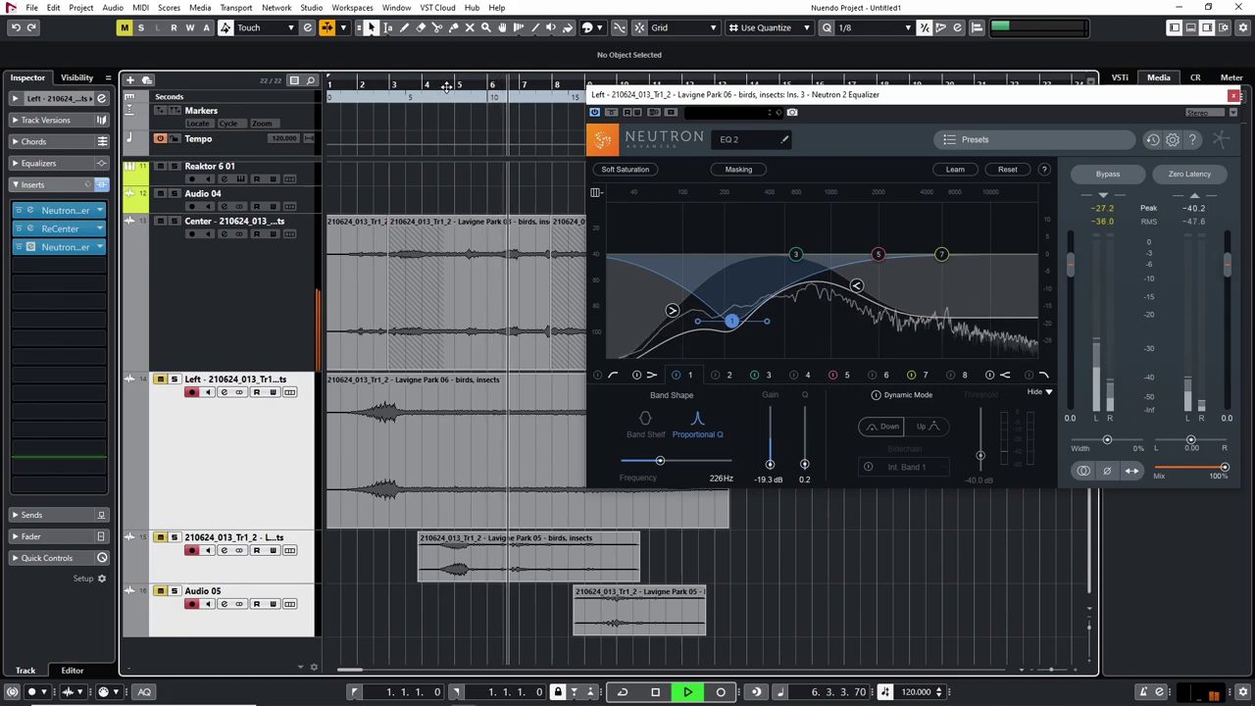
key("space")
left_click(241, 471)
left_click(236, 624, "shift")
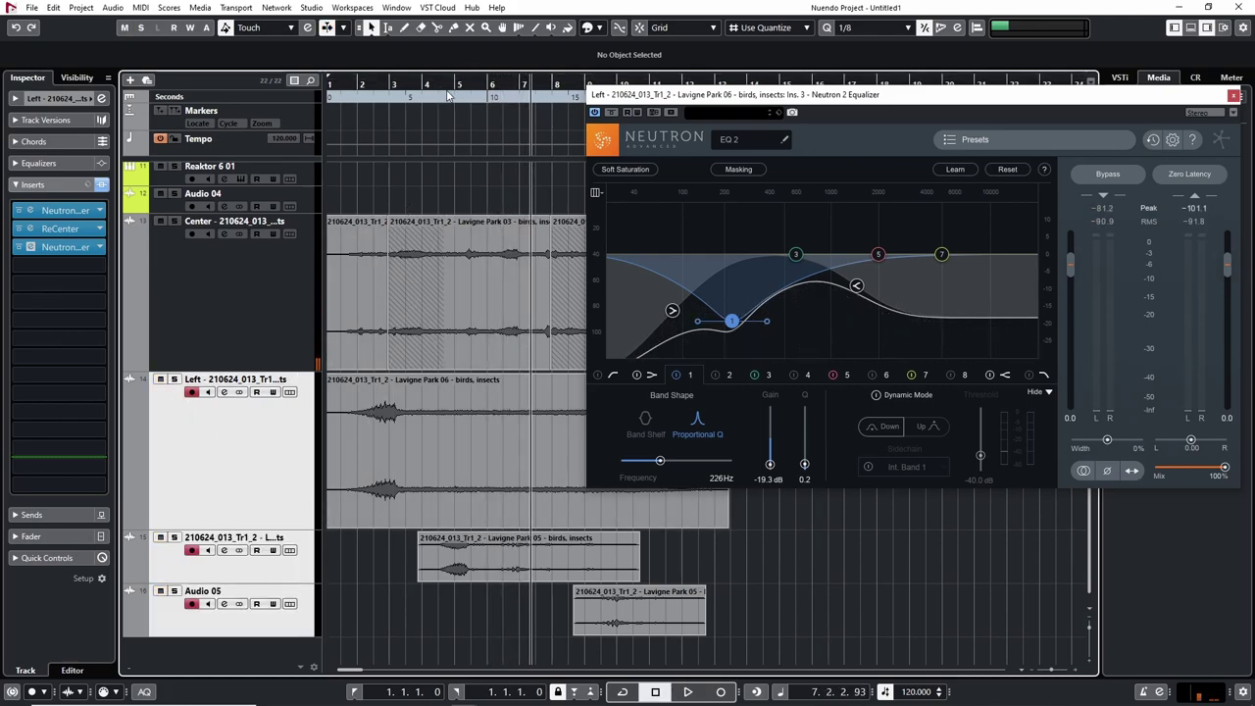
key("space")
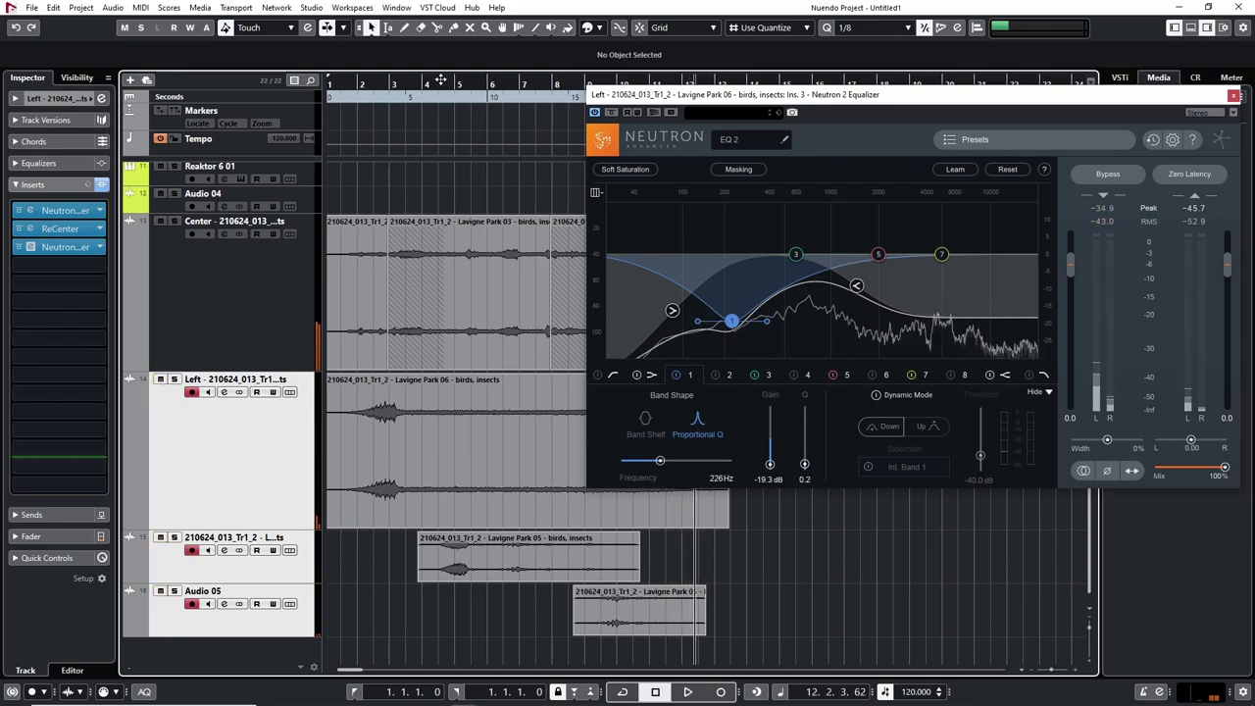
Close the equalizer window and insert the Stratus3D reverb in the first insert slot of Stereo Out in the MixConsole
left_click(1233, 97)
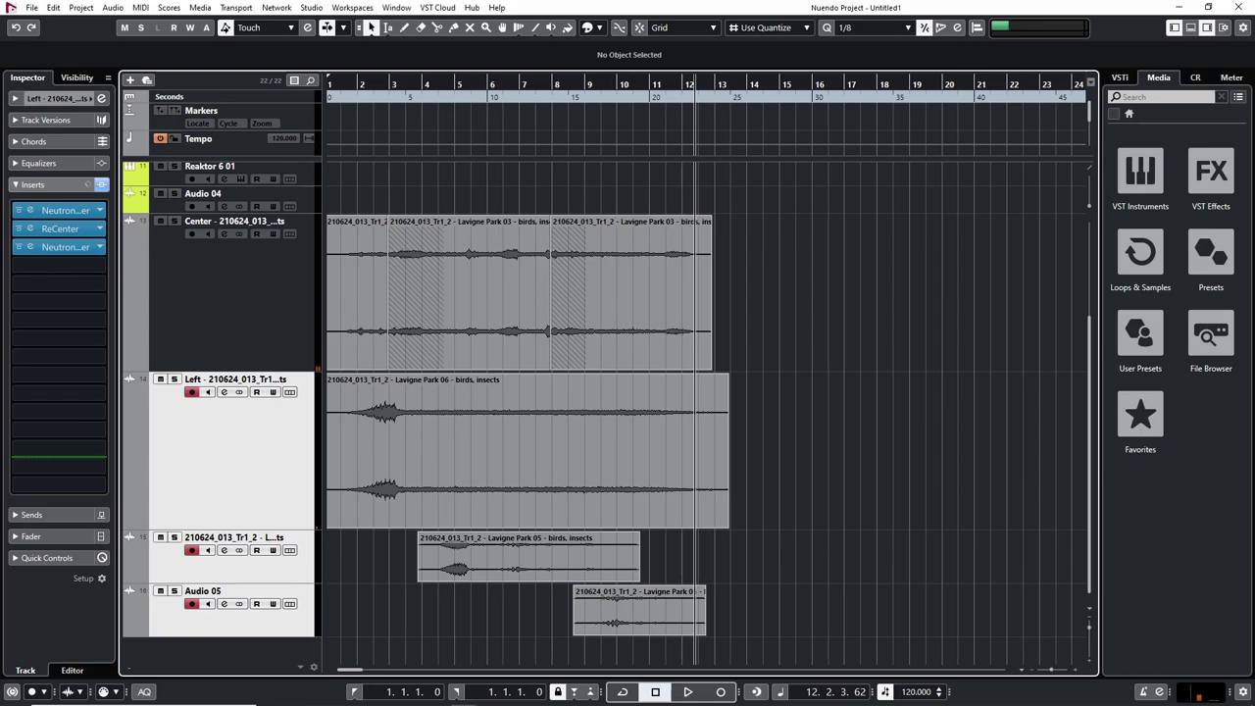
key("F3")
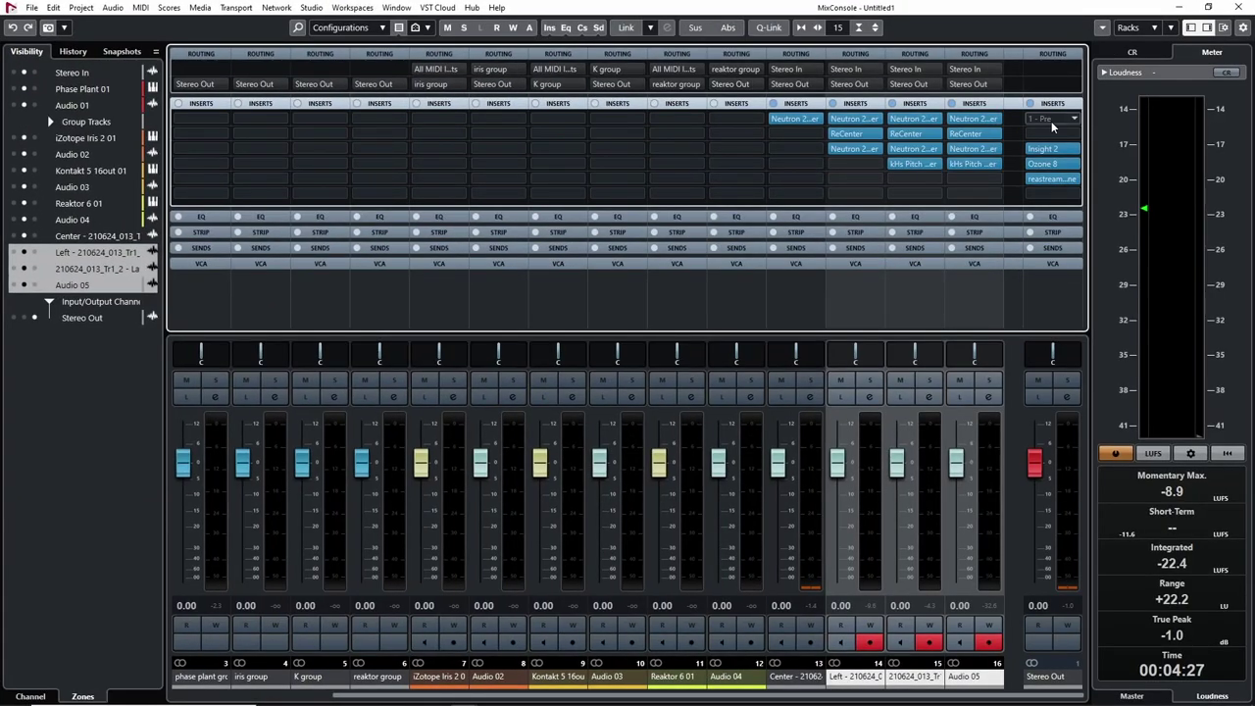
left_click(1052, 122)
type("rever")
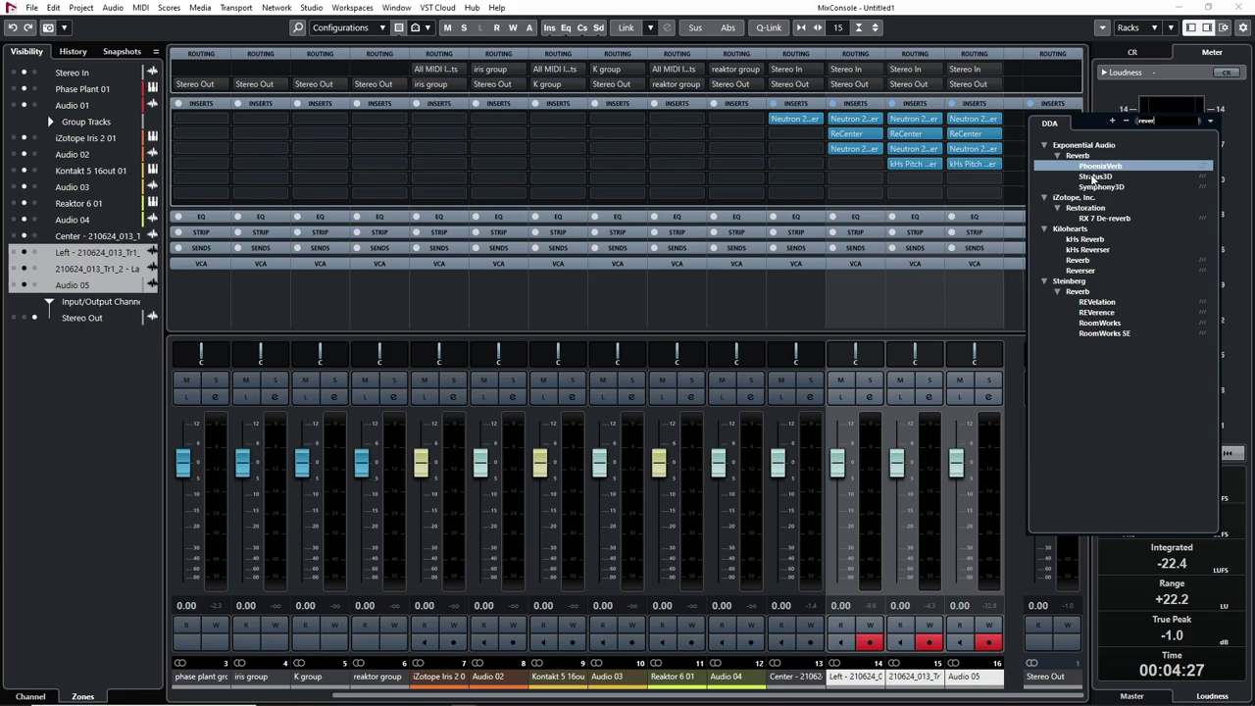
left_click(1093, 176)
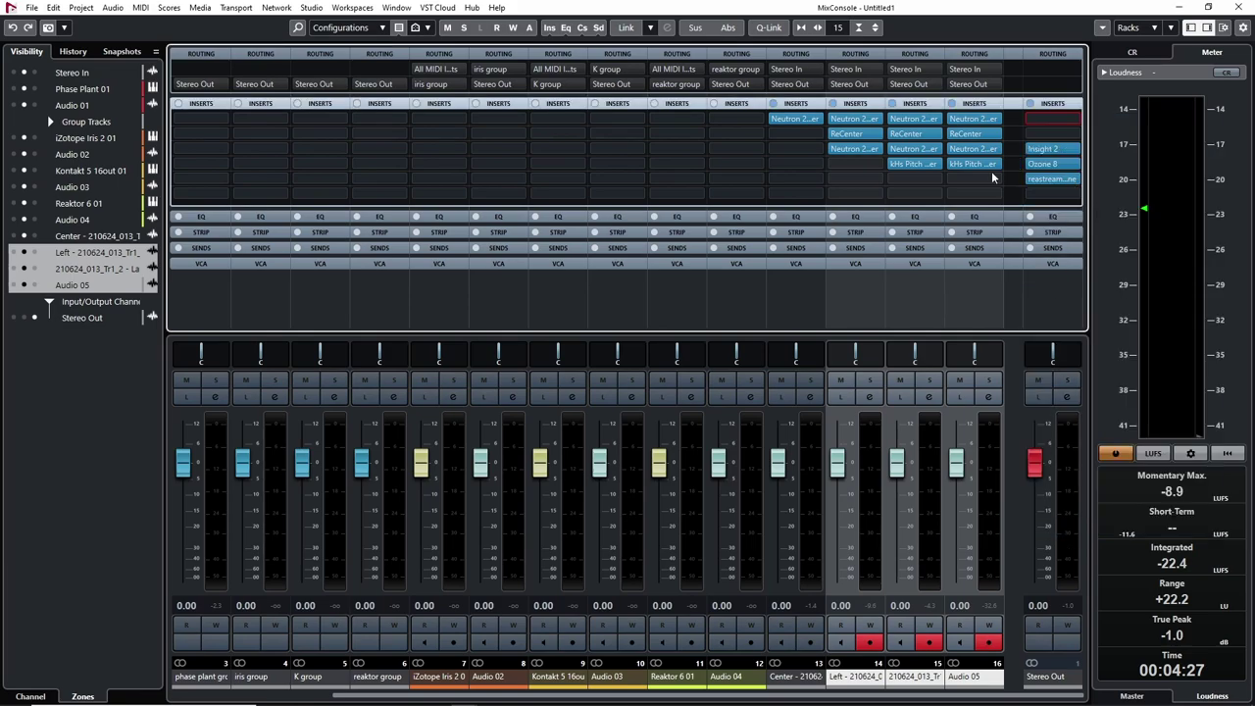
Load the On the Plains preset from the Exterior category in Stratus3D and return to the project window
left_click(922, 226)
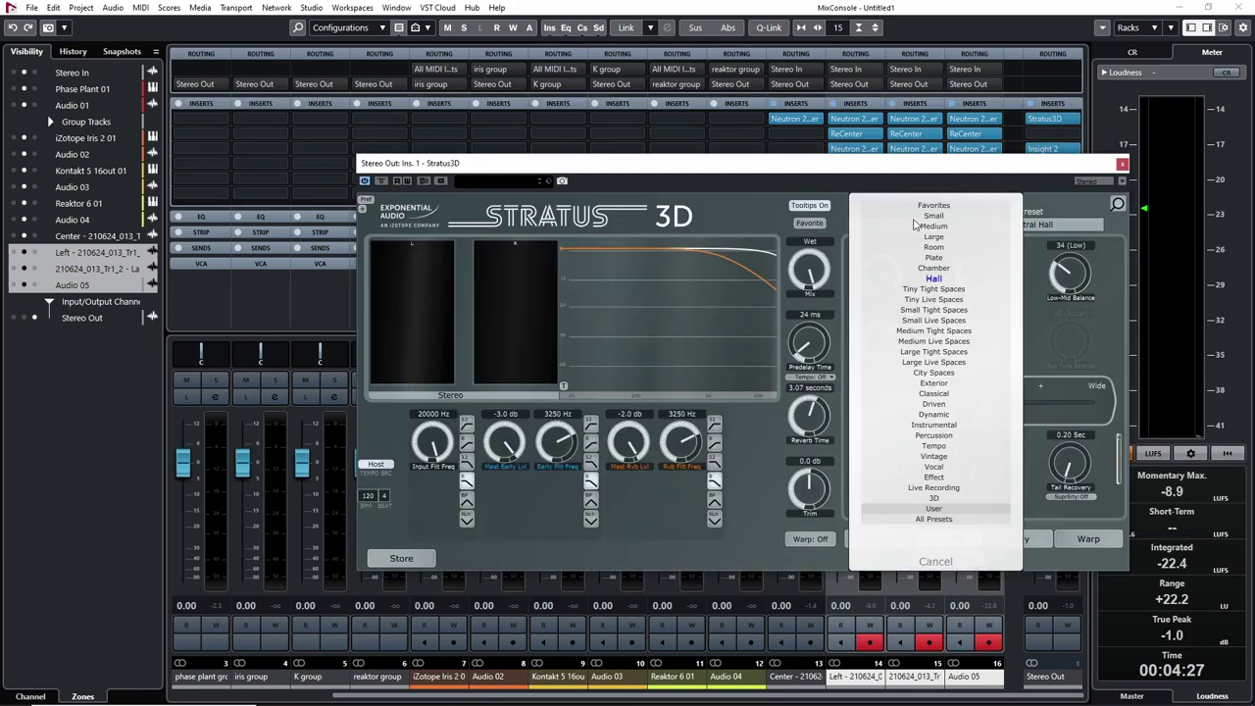
left_click(933, 383)
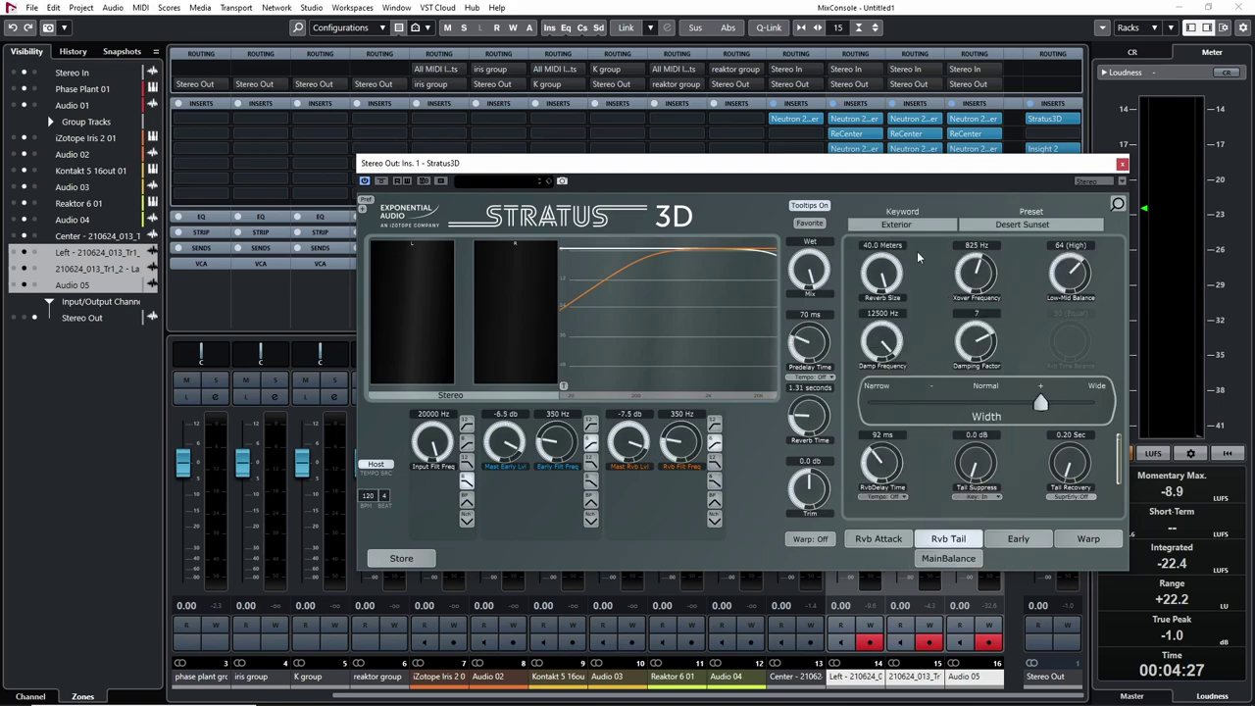
left_click(899, 226)
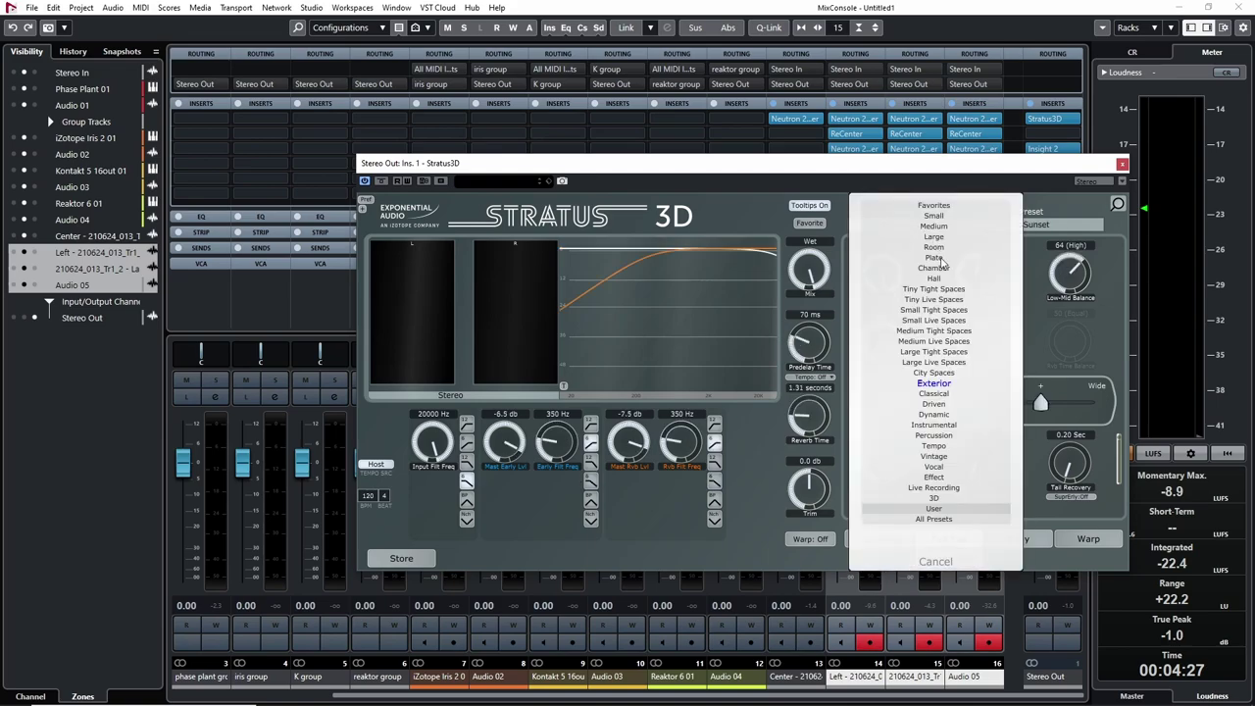
left_click(1050, 224)
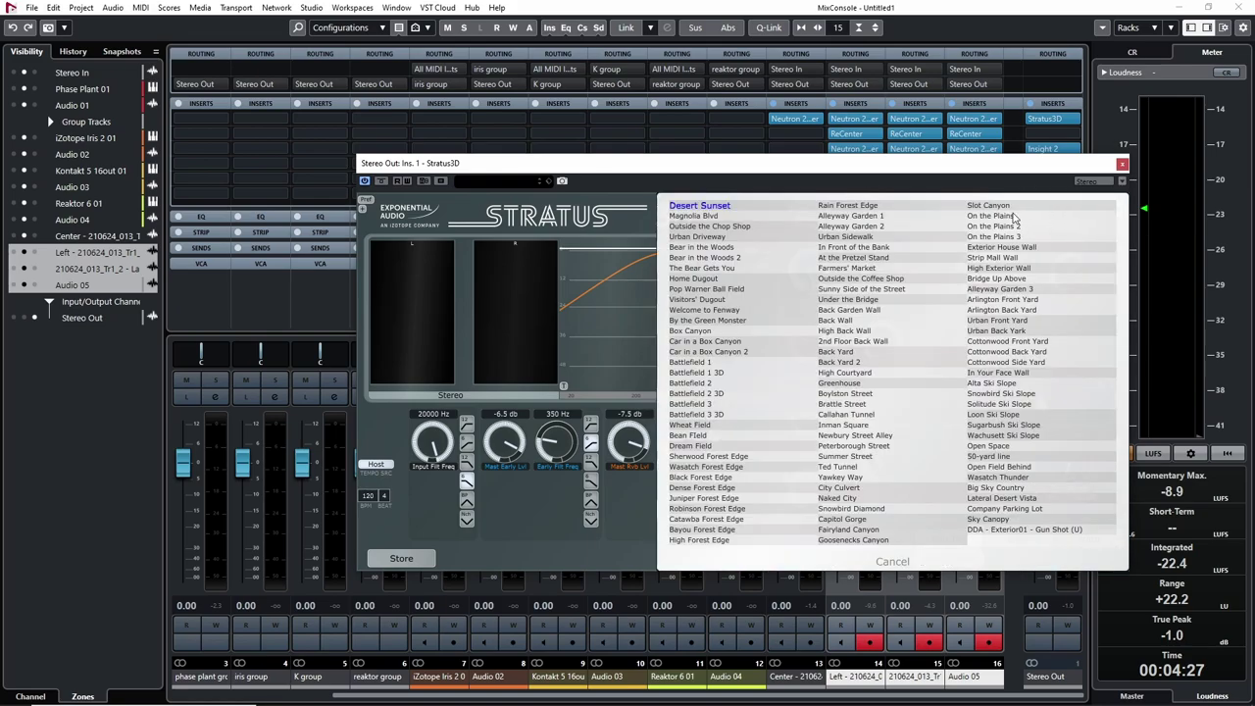
left_click(1010, 216)
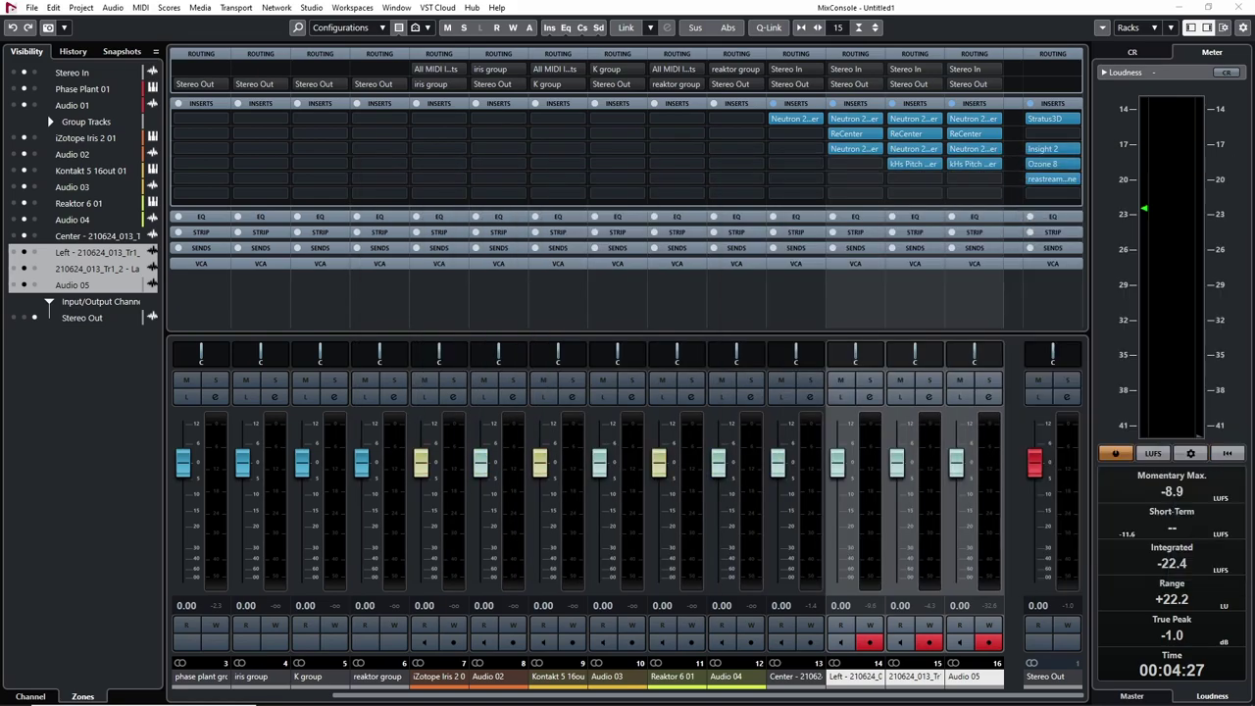
left_click(1168, 8)
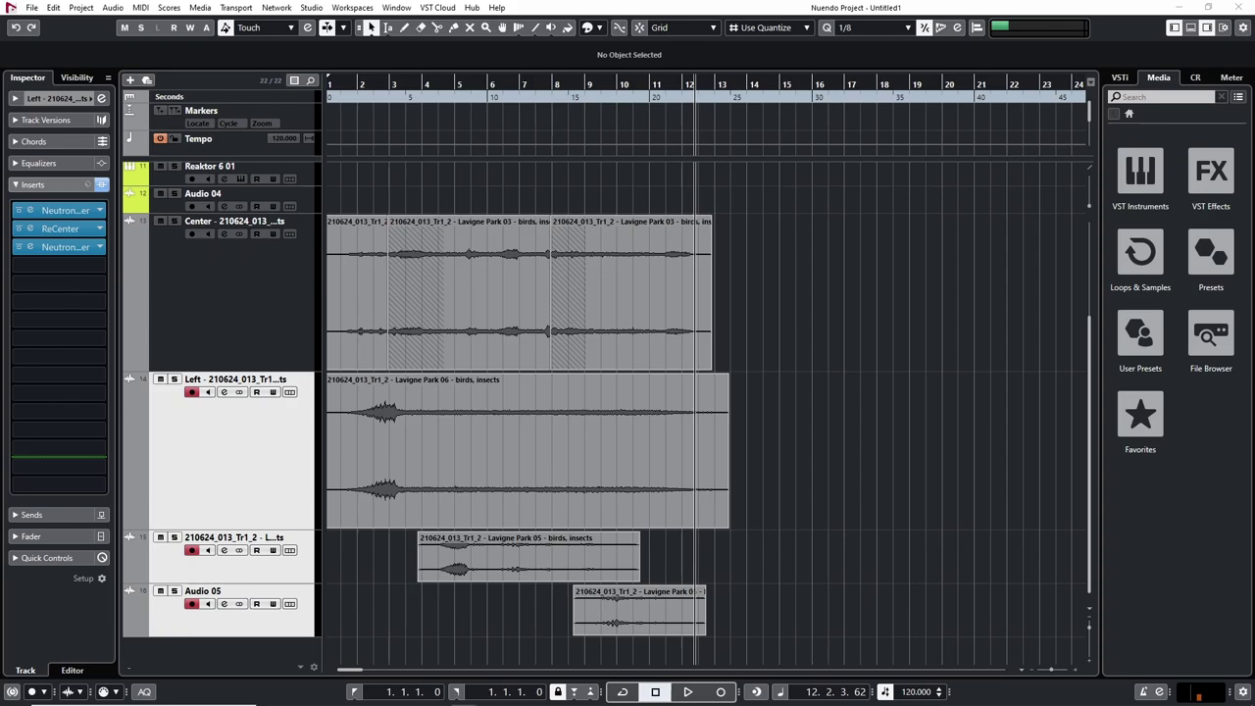
Set the Stratus3D Mix to 47% while playing from about bar 2 and close the reverb window
left_click(372, 83)
key("space")
left_click_drag(892, 166, 543, 181)
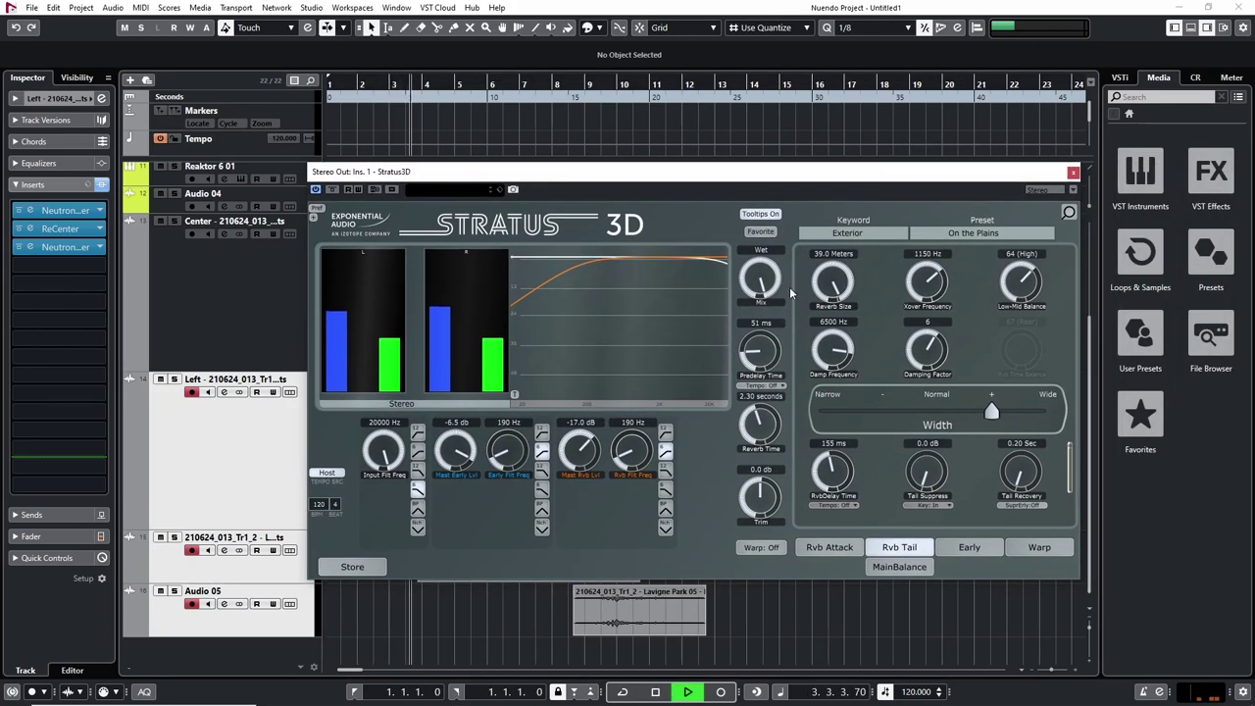
left_click_drag(772, 271, 729, 350)
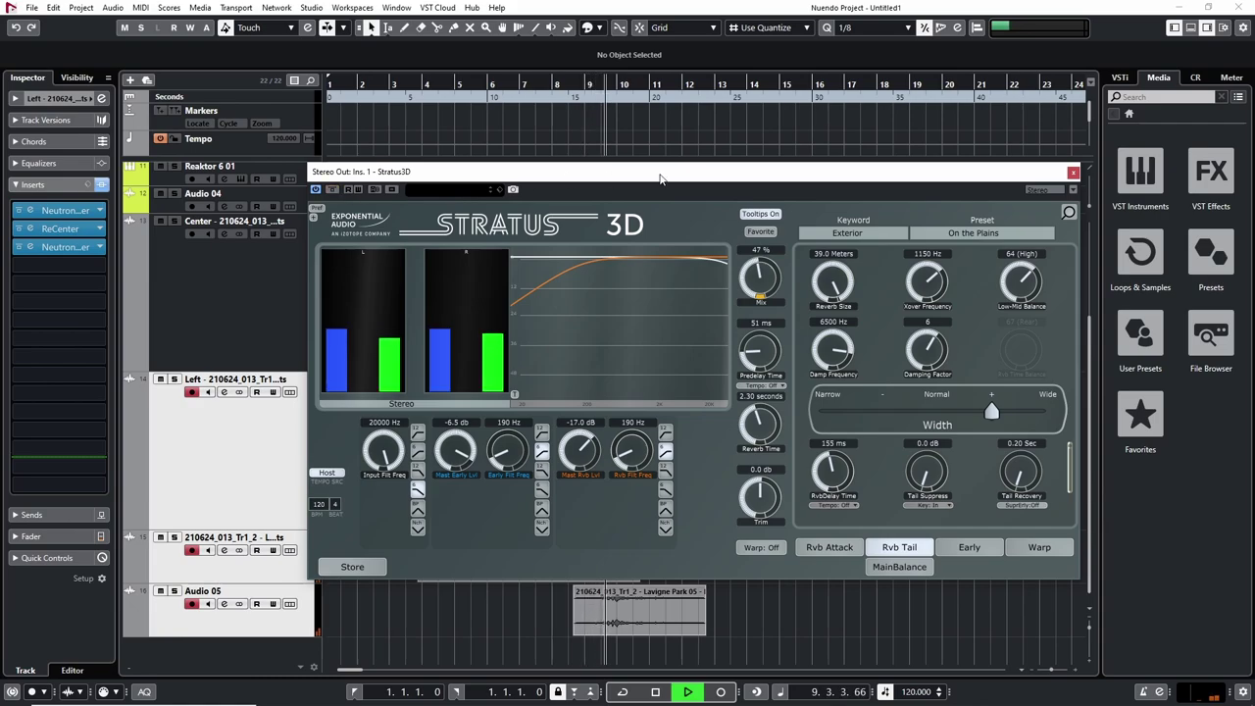
left_click(1075, 173)
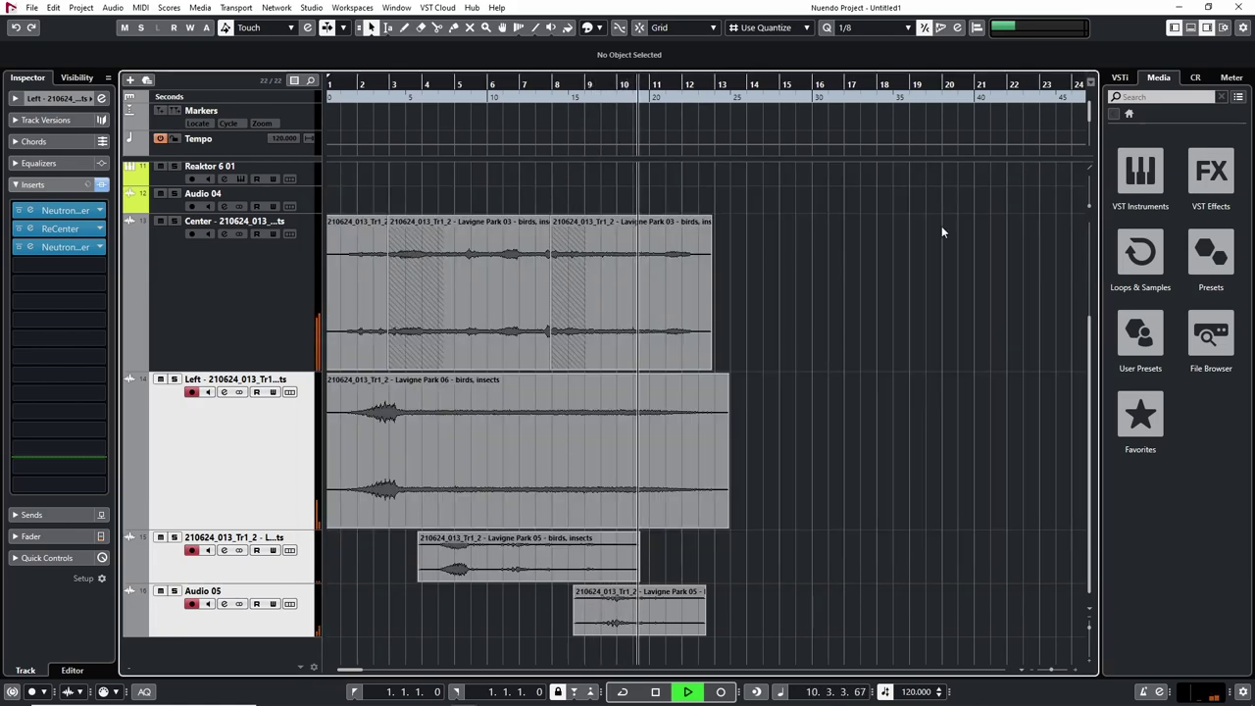
Listen to the reverberated ambience from about bars 9, 3 and 10
left_click(612, 96)
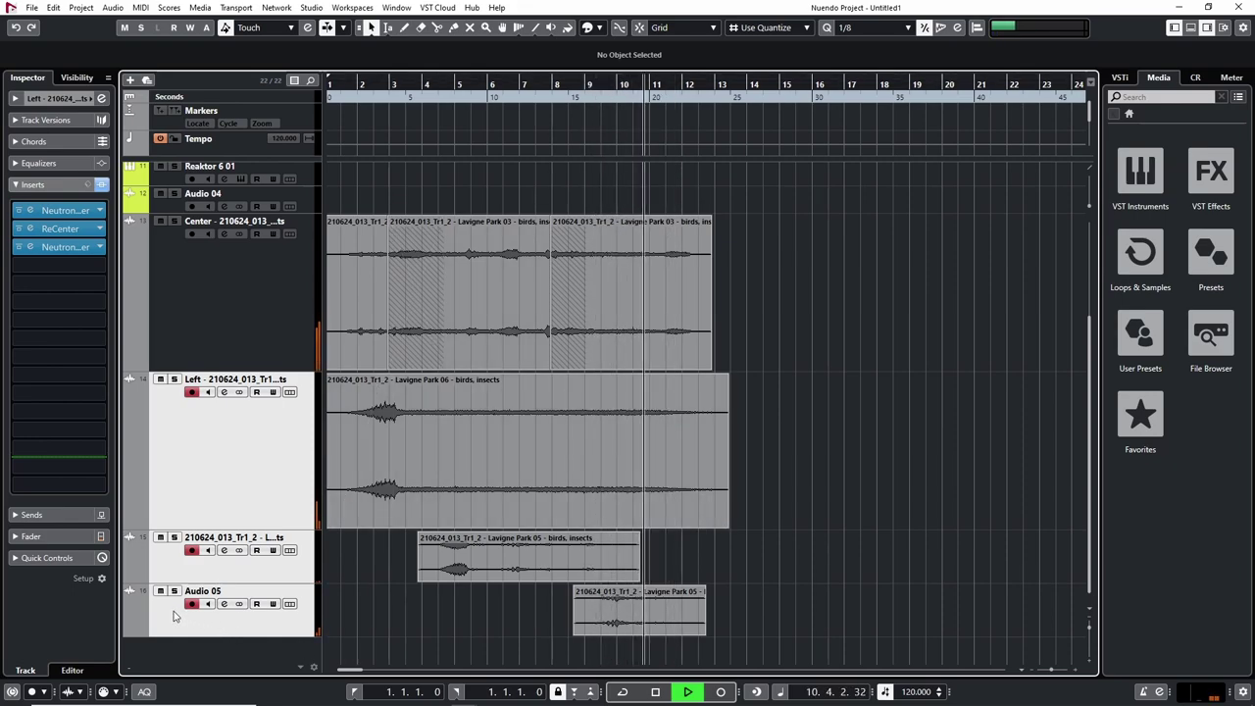
left_click(406, 84)
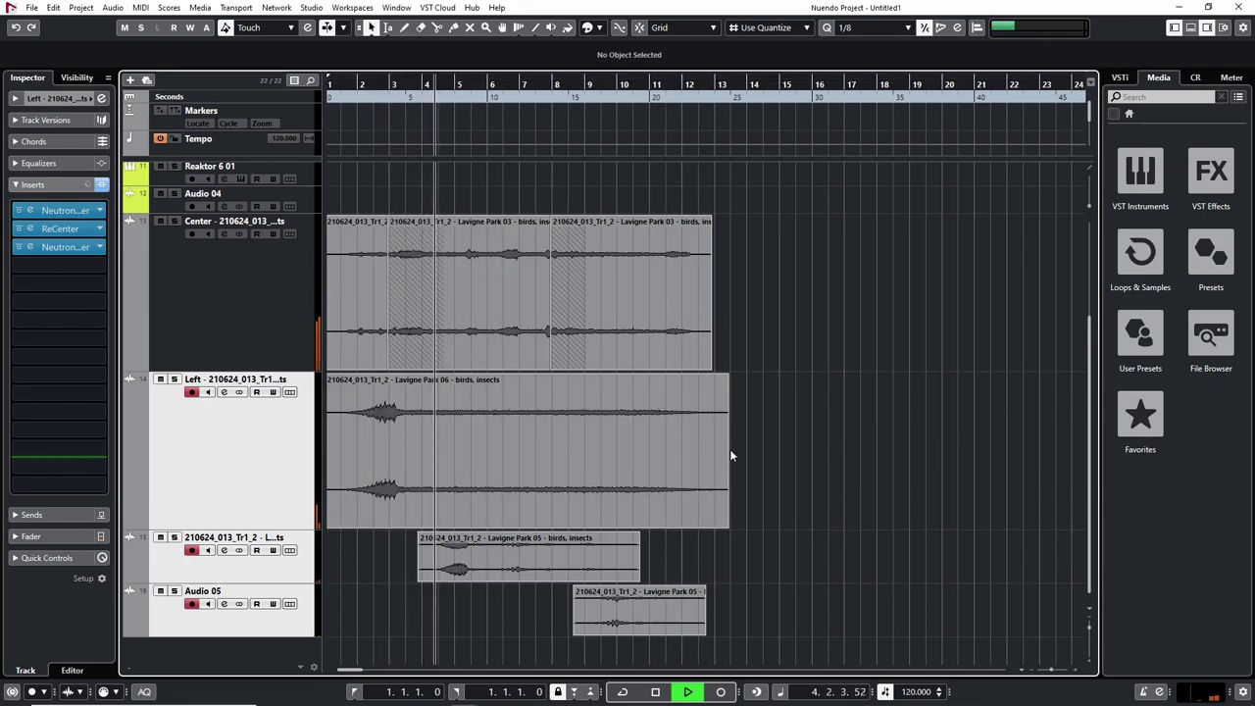
left_click(624, 87)
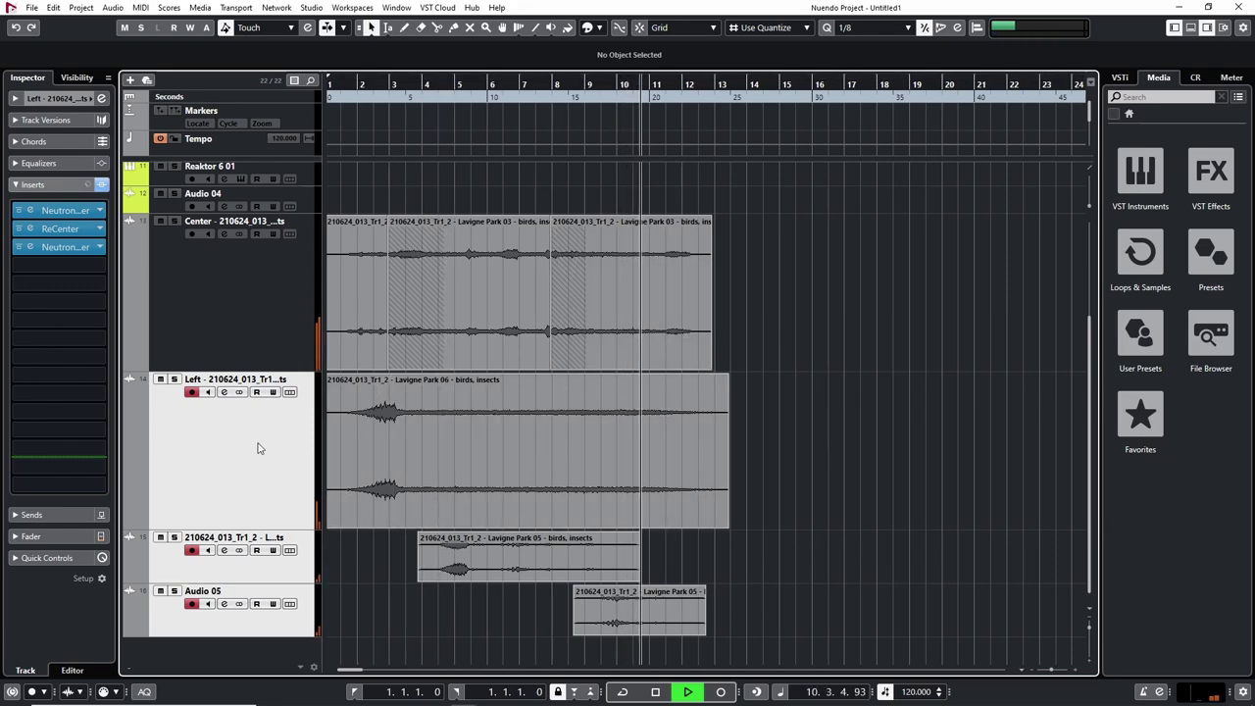
Insert ReCenter in the second slot of Stereo Out, enable Multiband and set Mono Filter to 103.3 Hz during playback from bar 4
key("space")
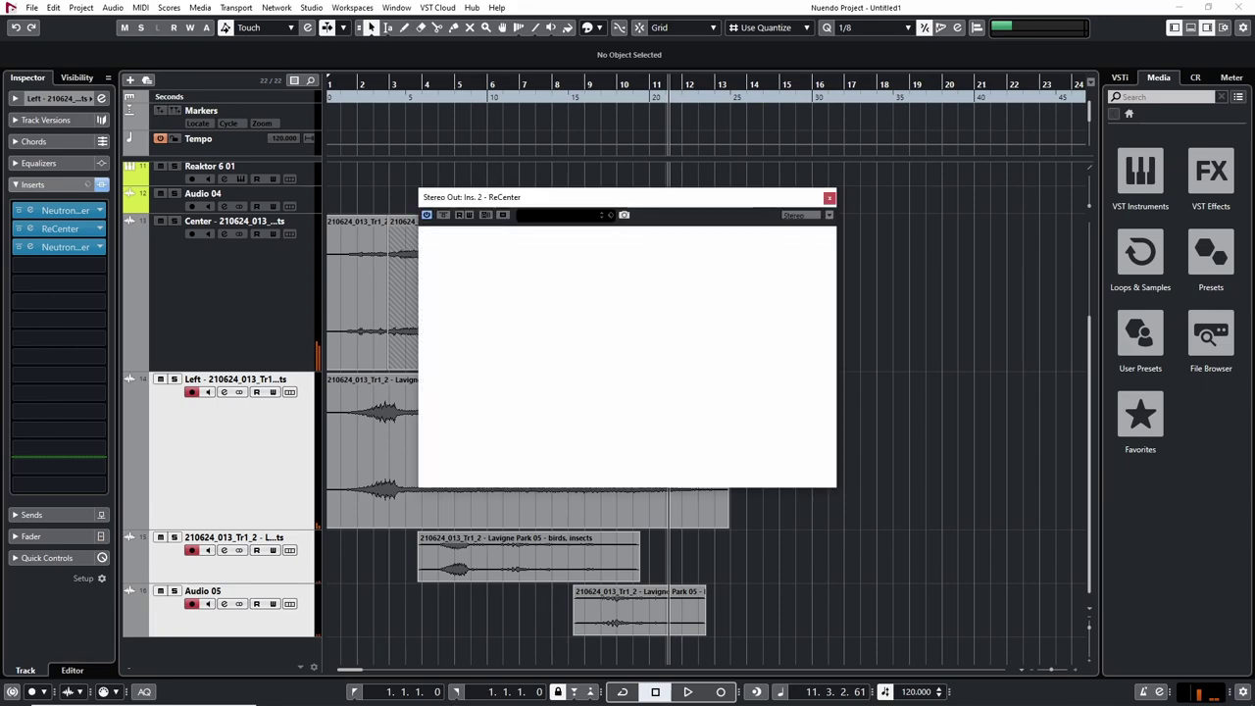
left_click_drag(514, 95, 438, 98)
key("space")
left_click(590, 473)
left_click_drag(462, 374, 458, 308)
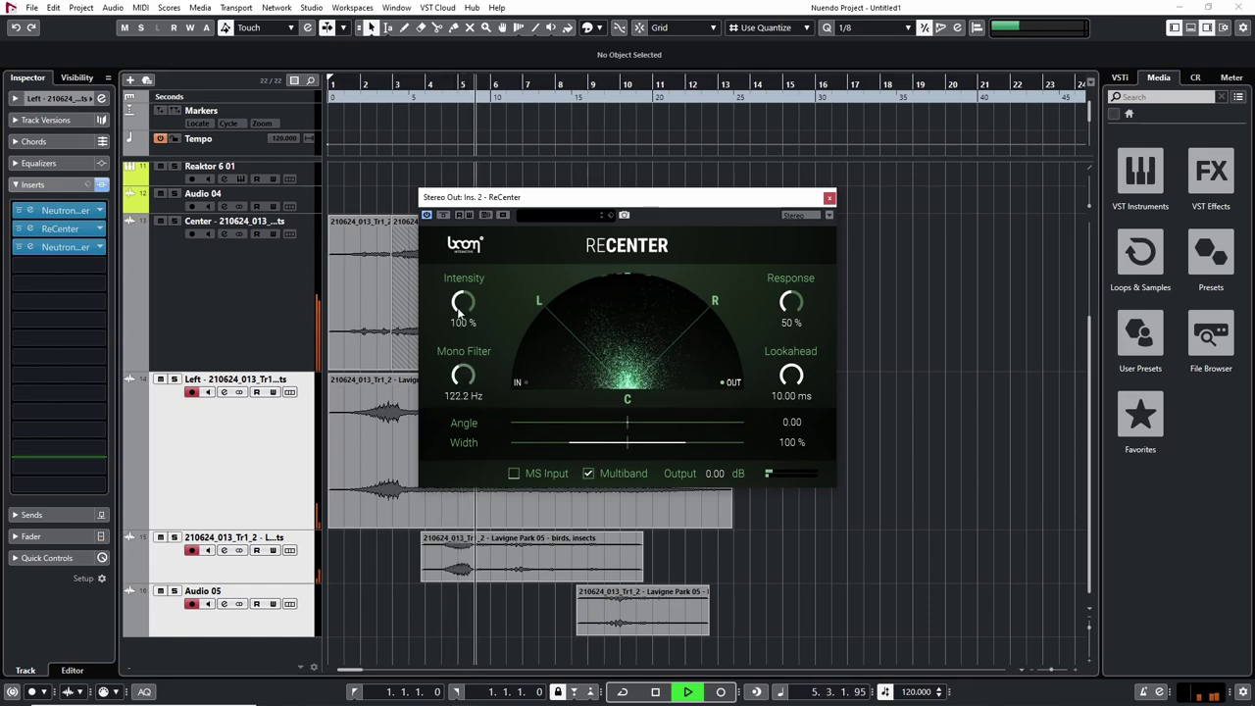
Compare the mix with ReCenter bypassed and active, leave it active, close its window and play the ambience again
left_click(443, 215)
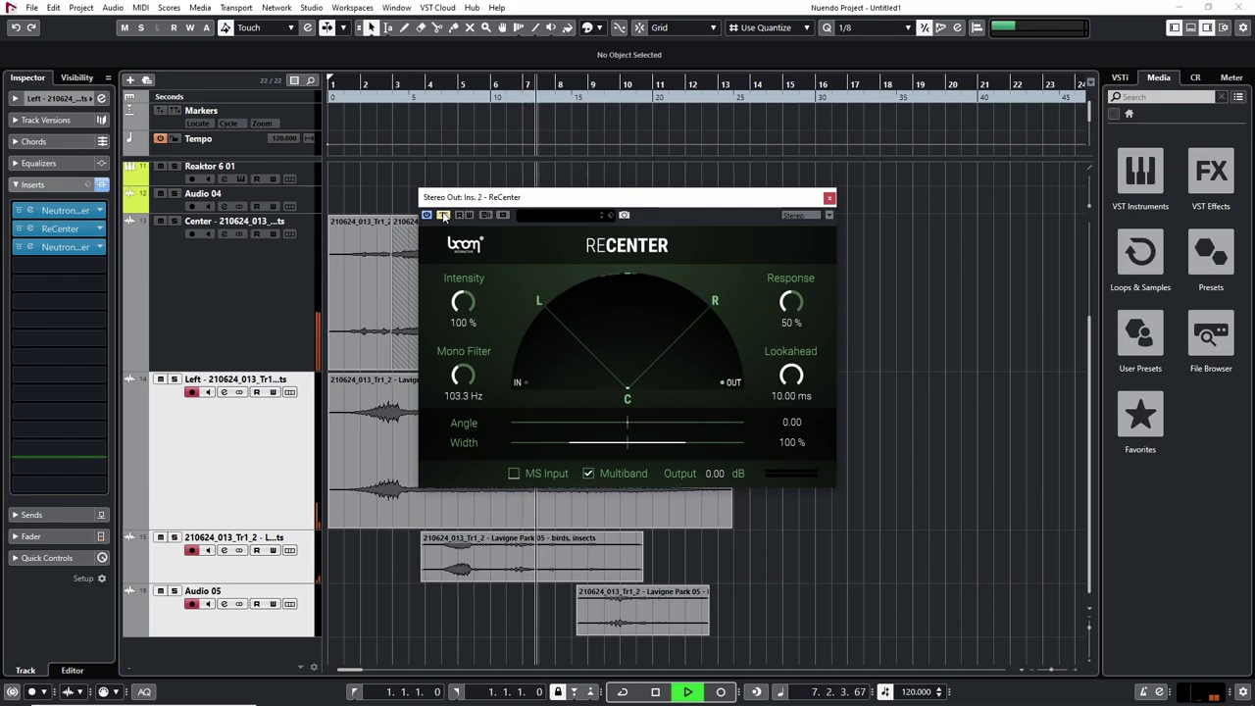
left_click(444, 215)
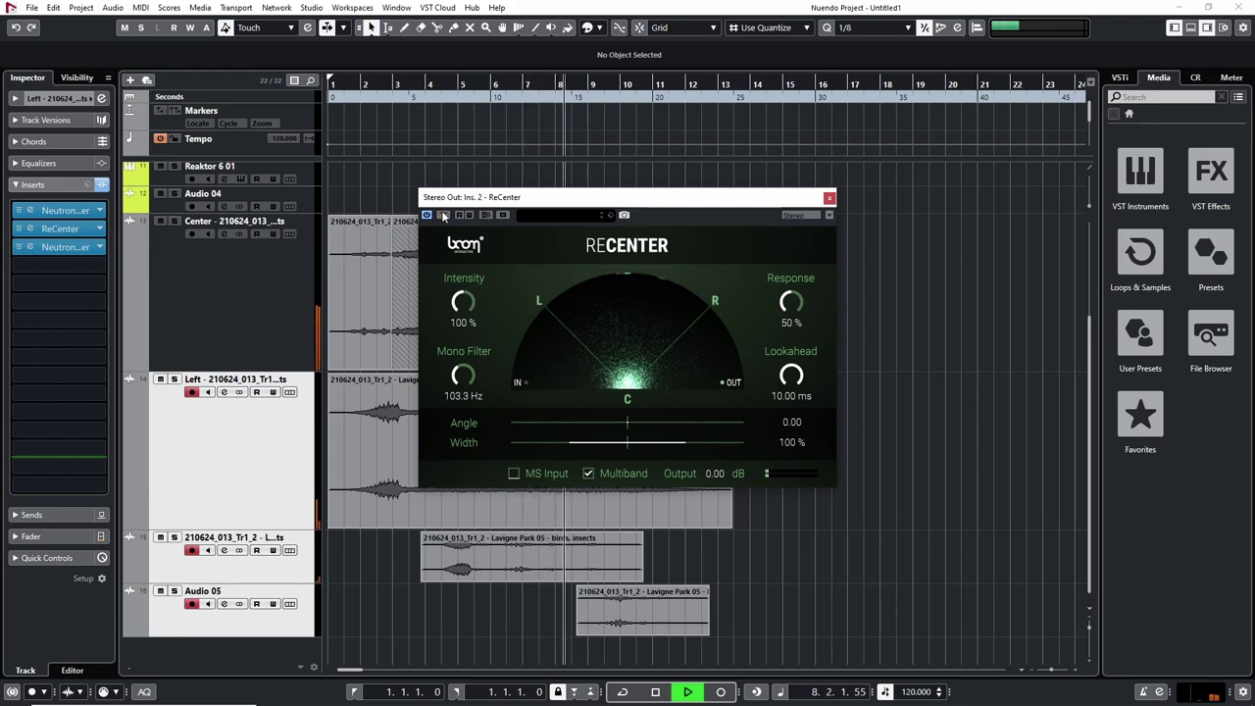
key("space")
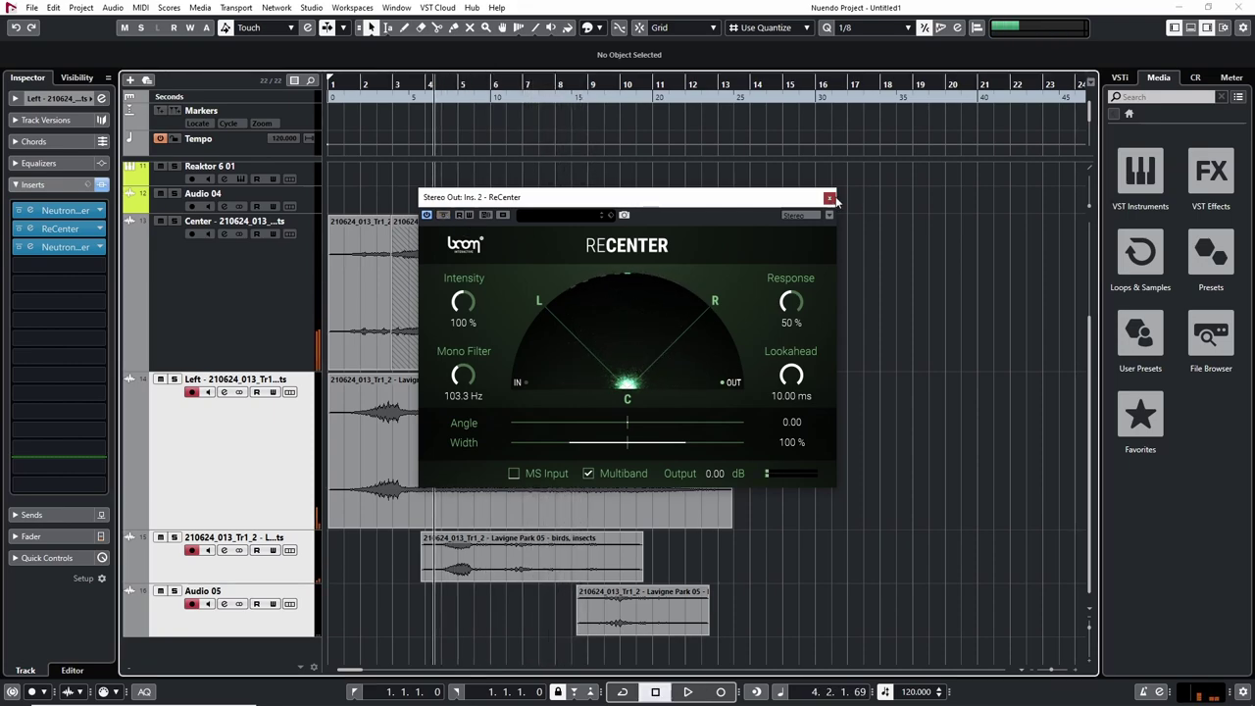
left_click(829, 197)
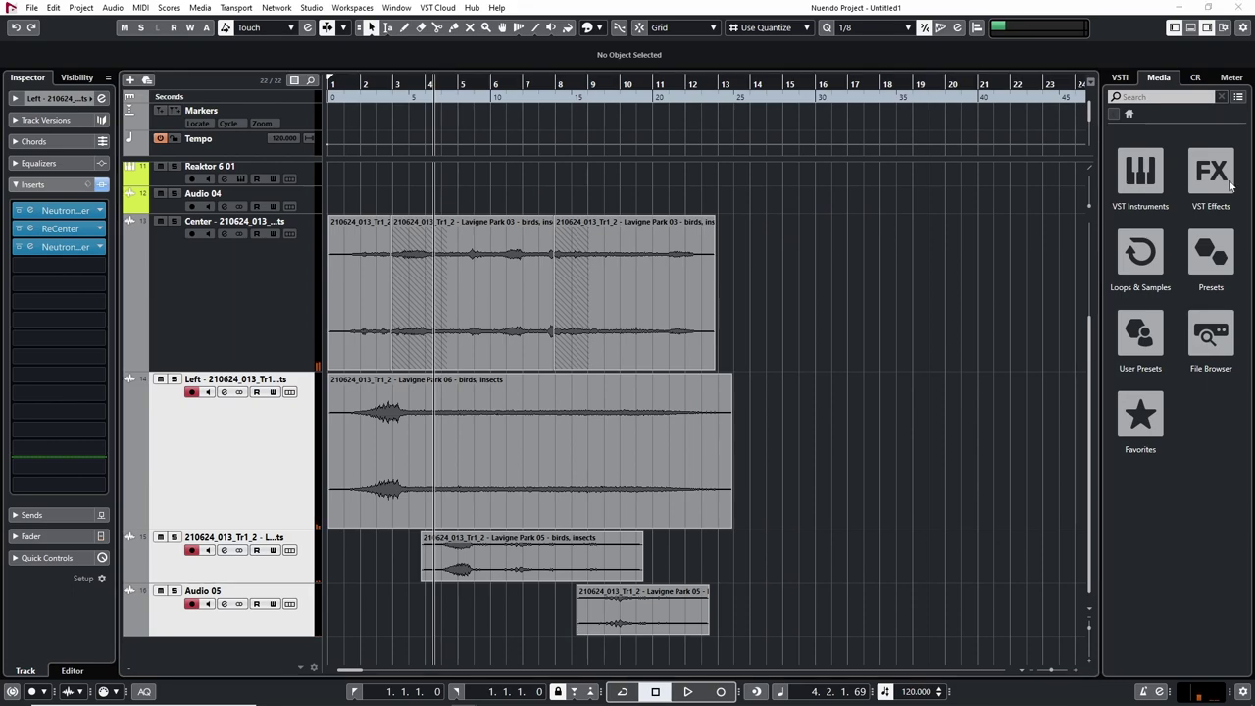
key("space")
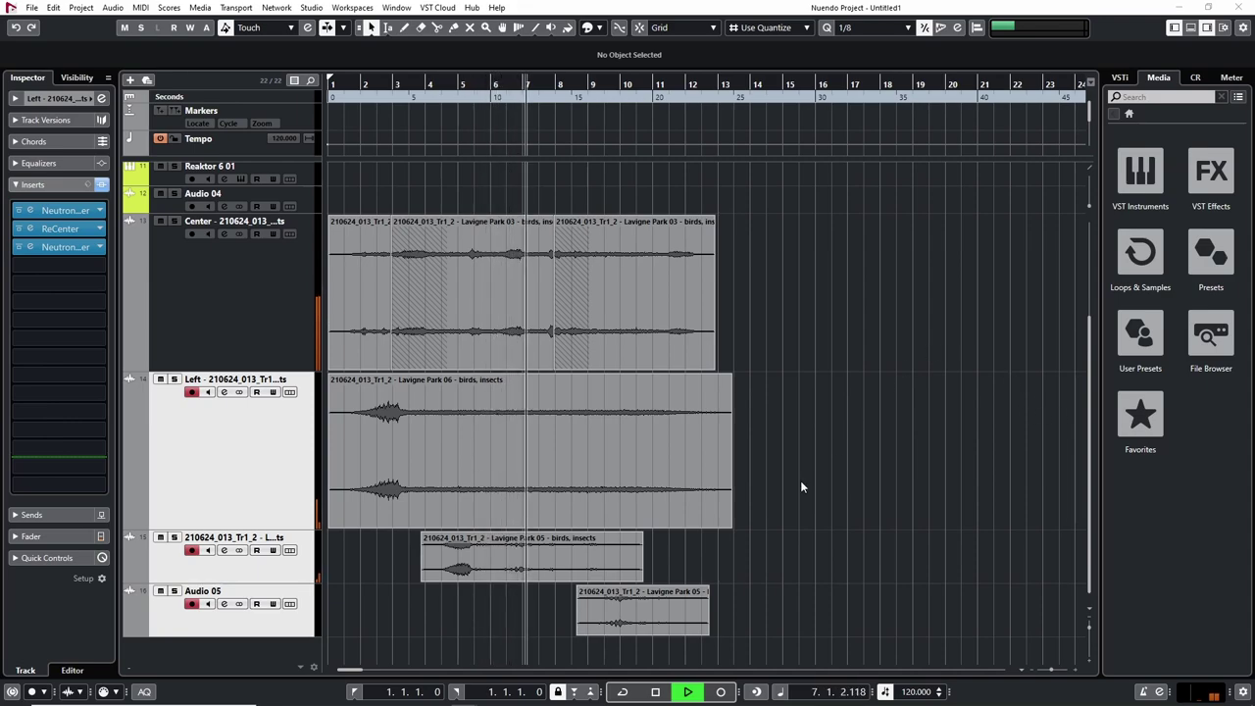
Extend the start of the last Center clip to about 7.1.4.92 for a longer crossfade, checking playback from about bar 7
mouse_move(558, 567)
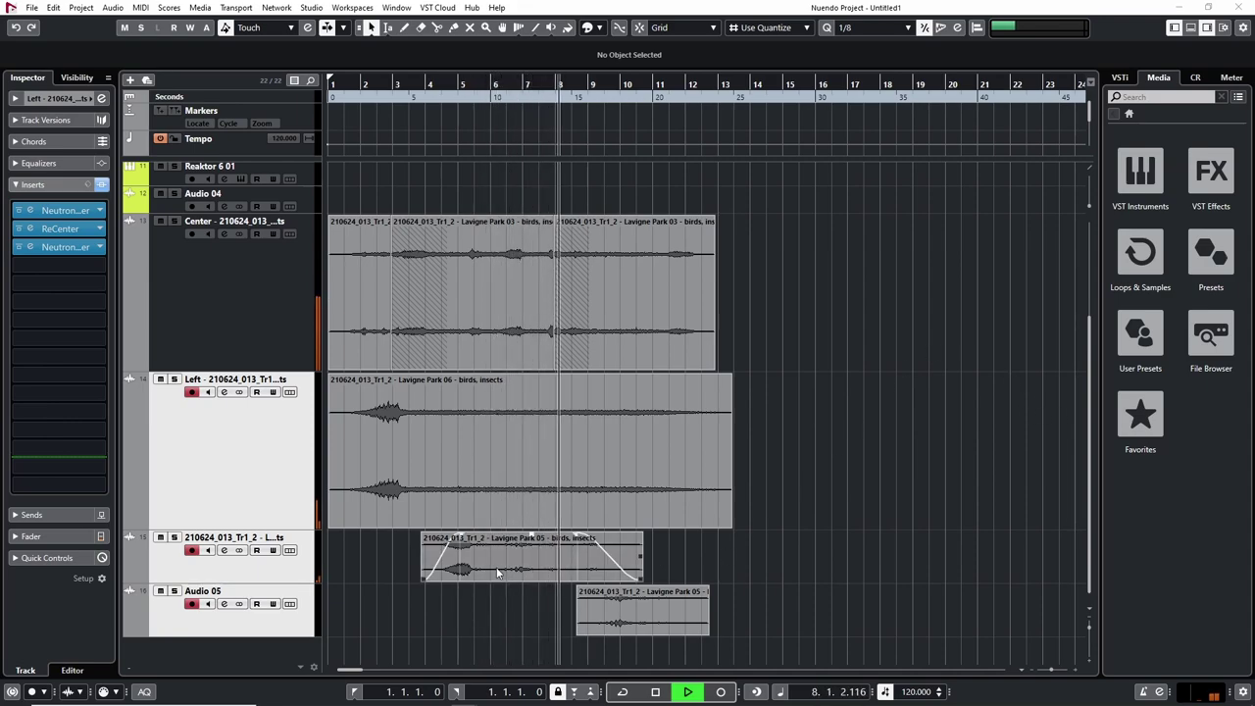
mouse_move(543, 321)
left_click(570, 361)
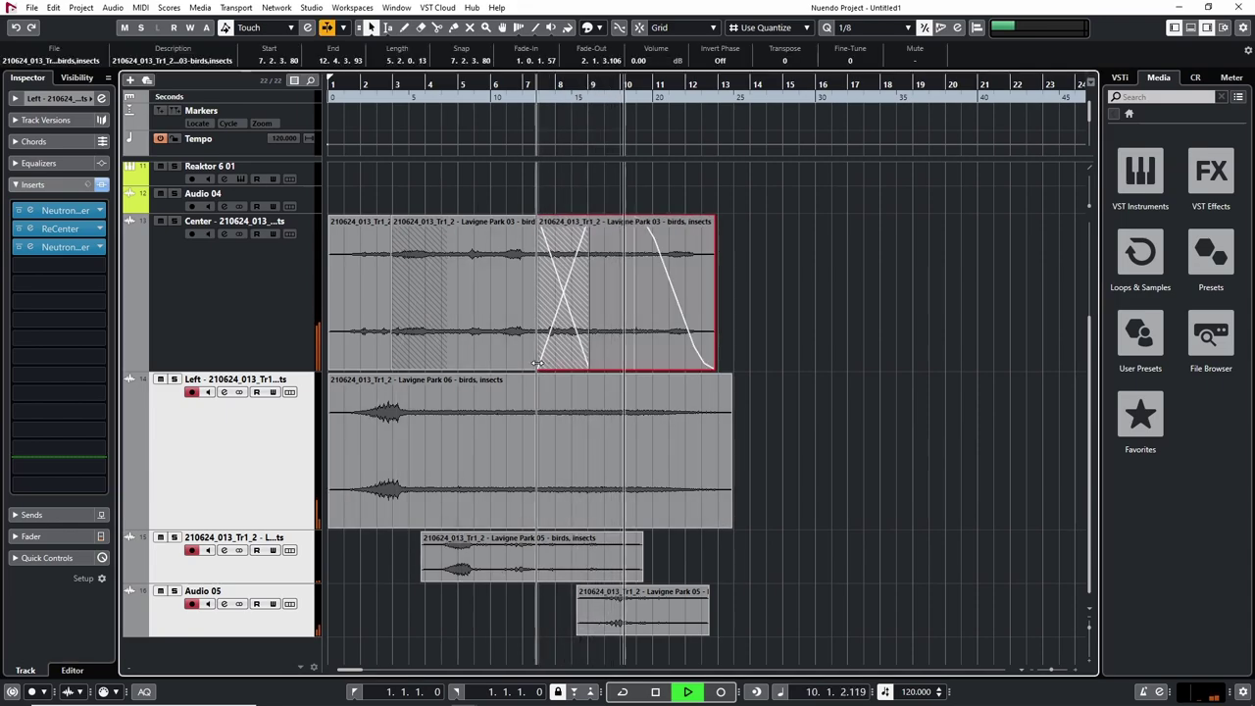
left_click(532, 86)
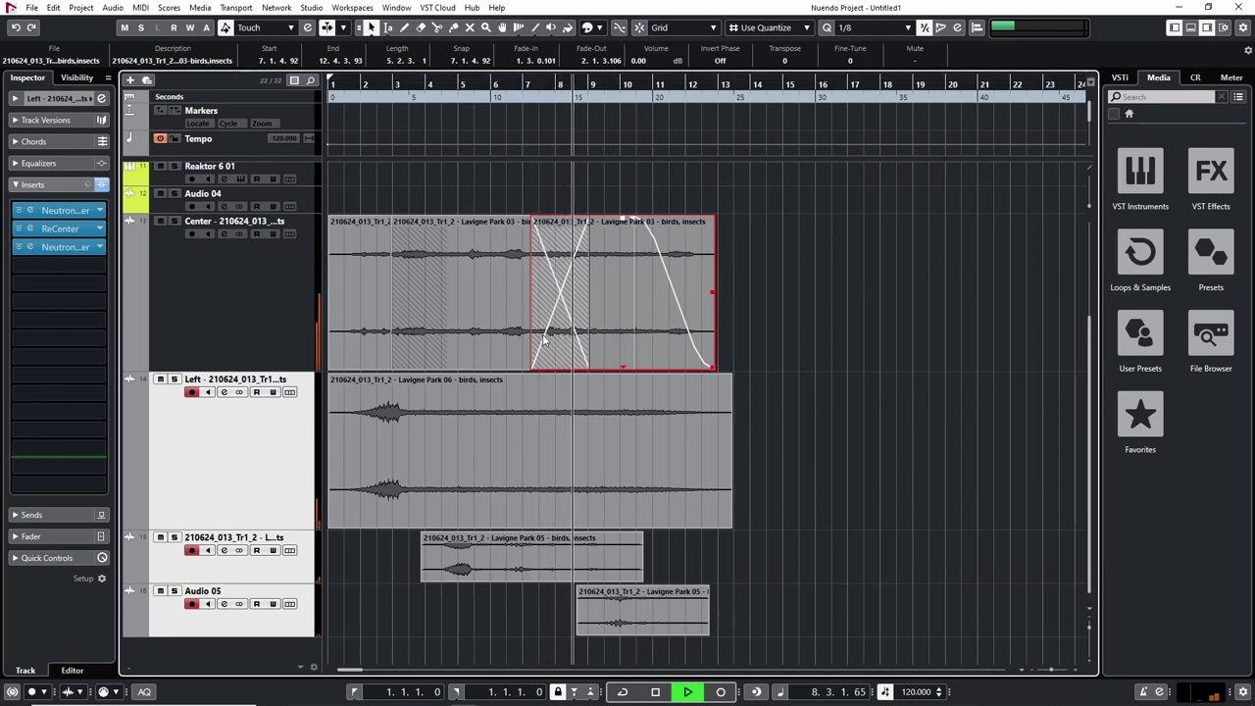
key("space")
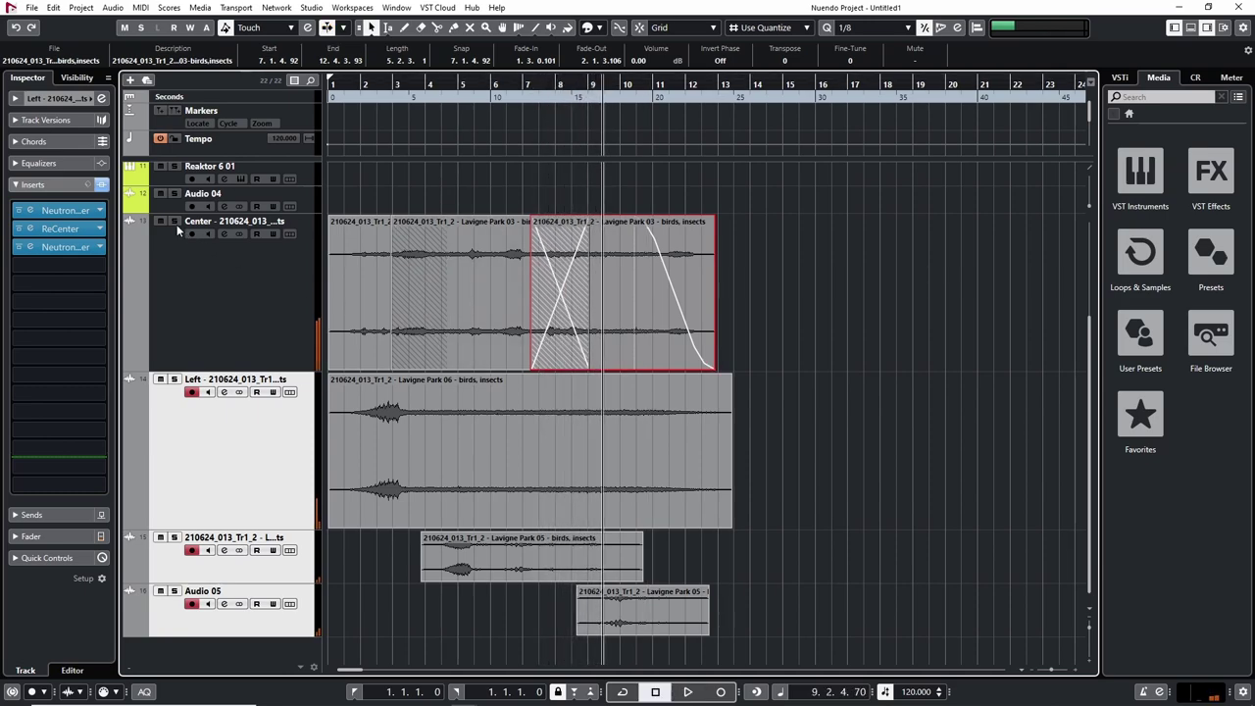
Solo the Center track and refine the last clip during playback to start at 7.1.2.95, with a crossfade length of about 2.1.1.86
left_click_drag(605, 100, 541, 85)
key("space")
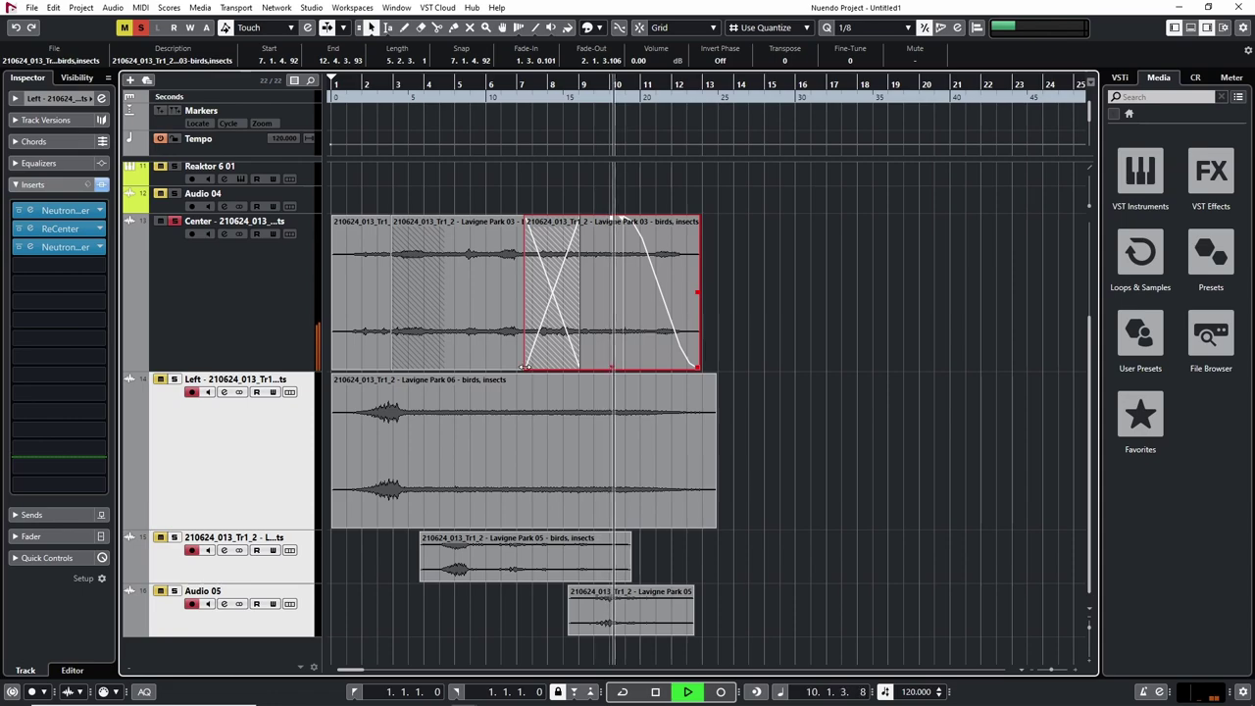
left_click_drag(527, 368, 520, 368)
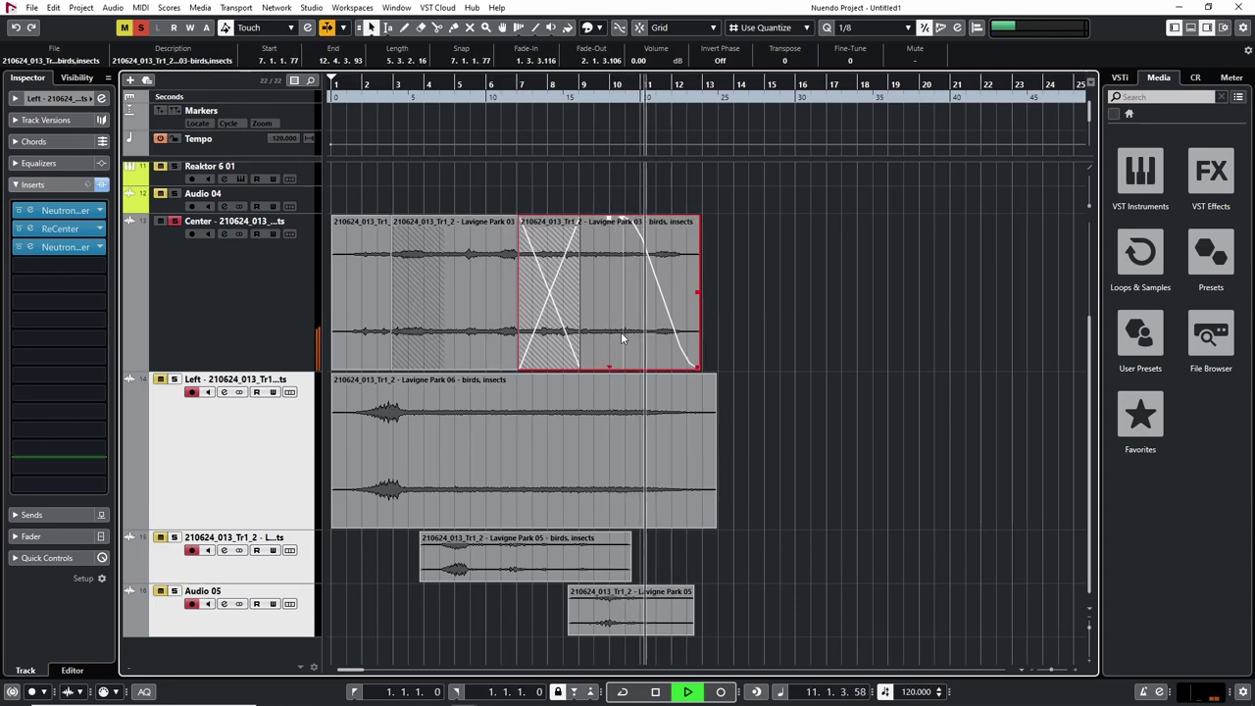
left_click_drag(600, 353, 608, 358)
left_click(540, 87)
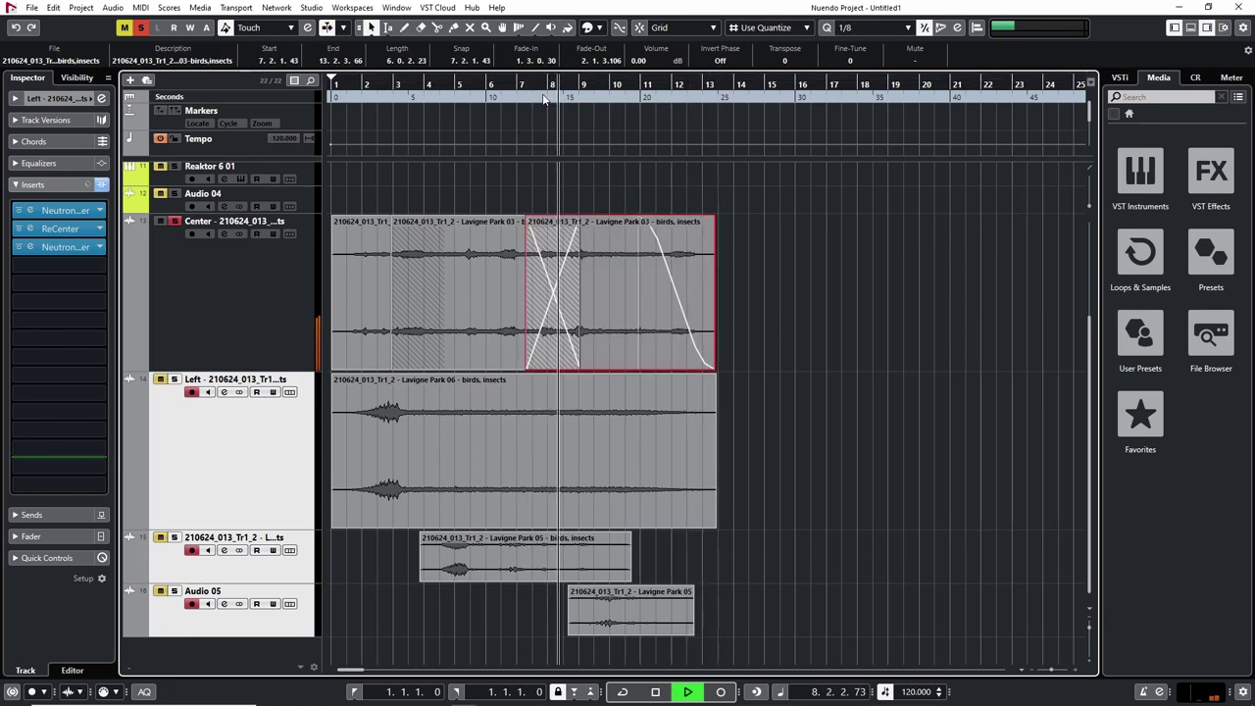
left_click_drag(617, 337, 603, 337)
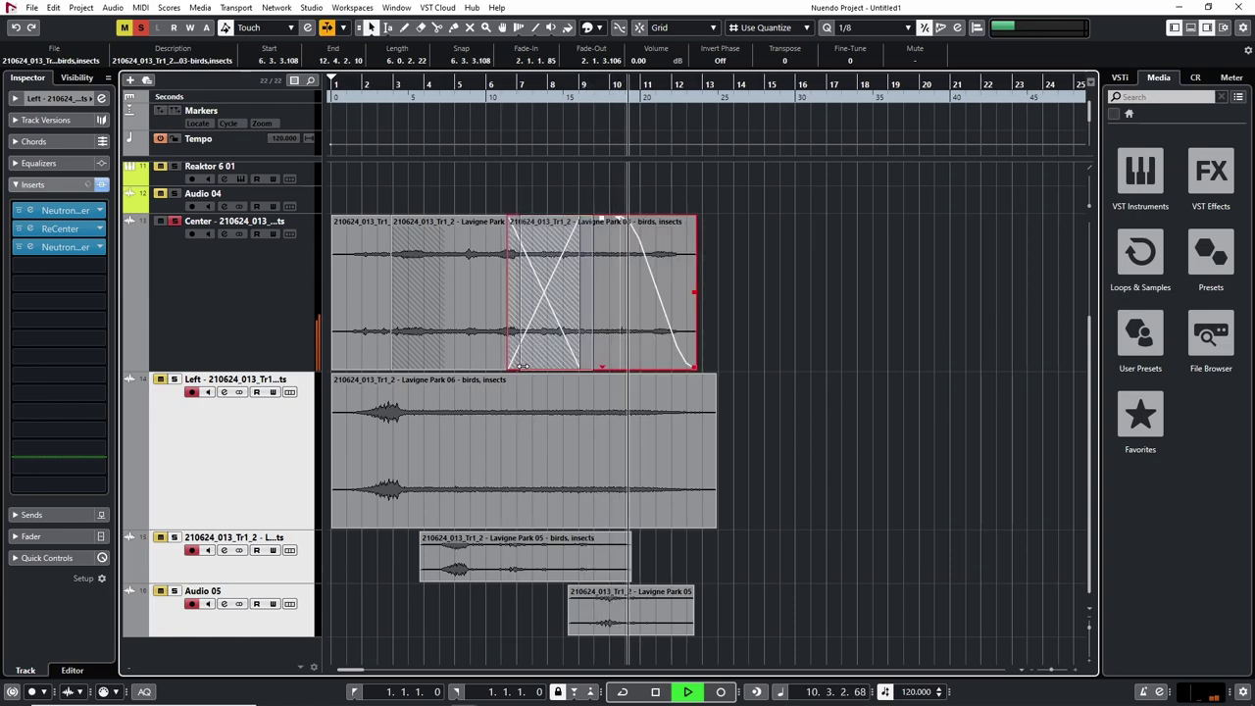
left_click_drag(523, 366, 522, 366)
left_click(530, 82)
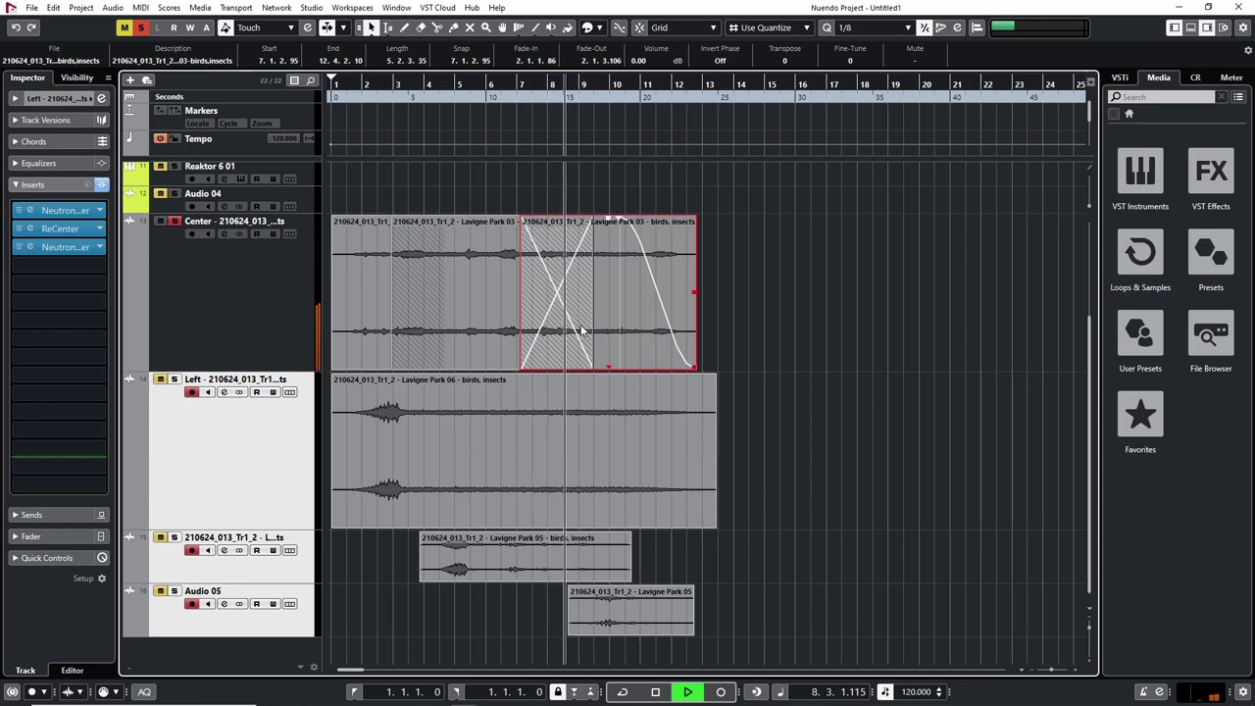
Compare the full mix with the soloed Center track during playback from about bar 4
left_click(175, 221)
left_click(439, 90)
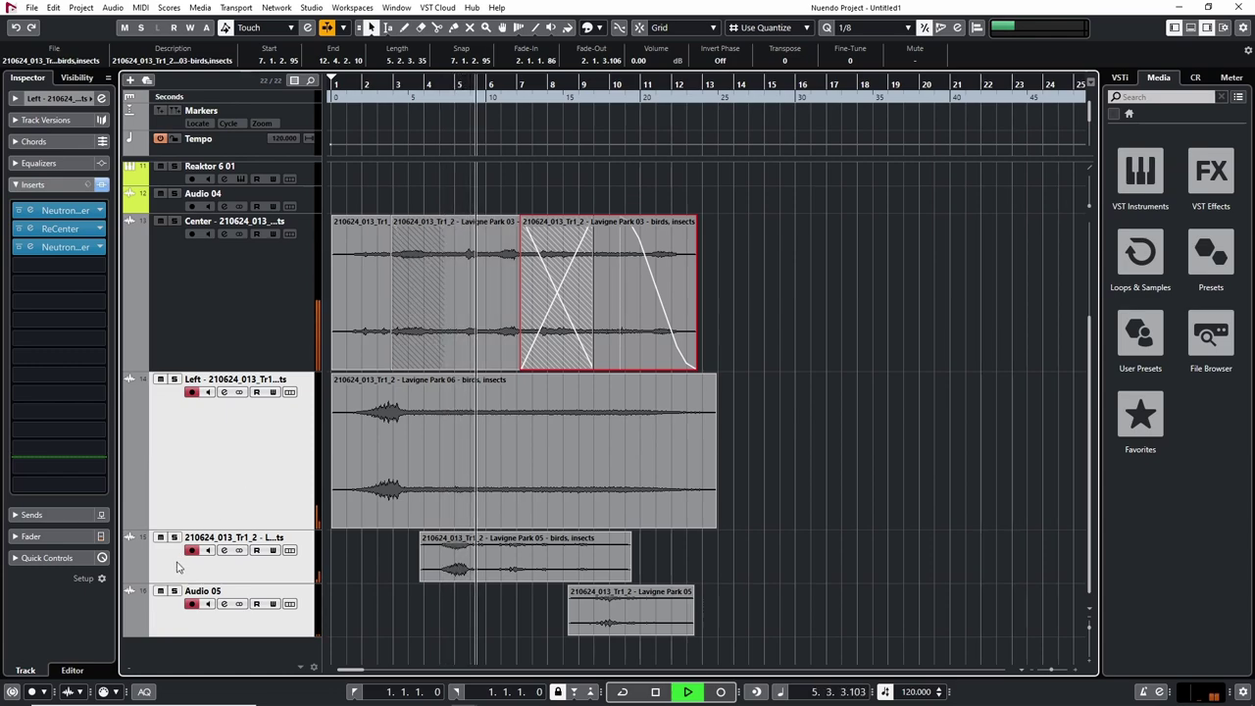
left_click(173, 221)
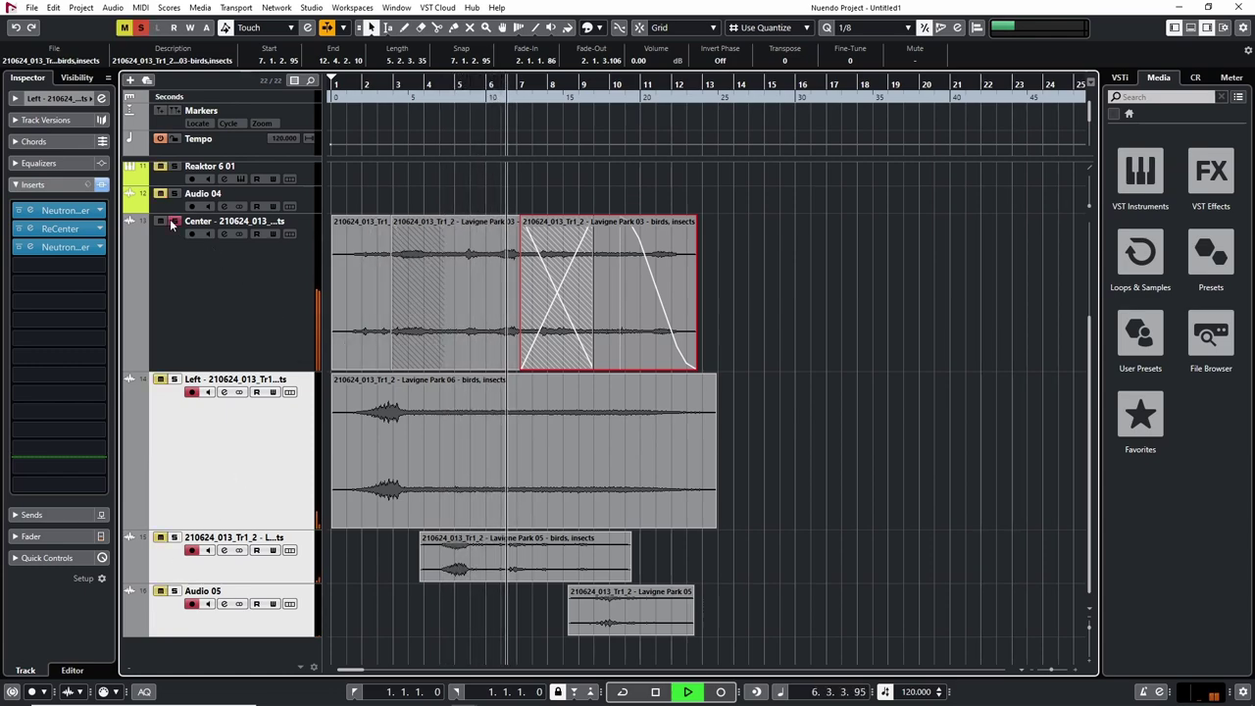
left_click(170, 219)
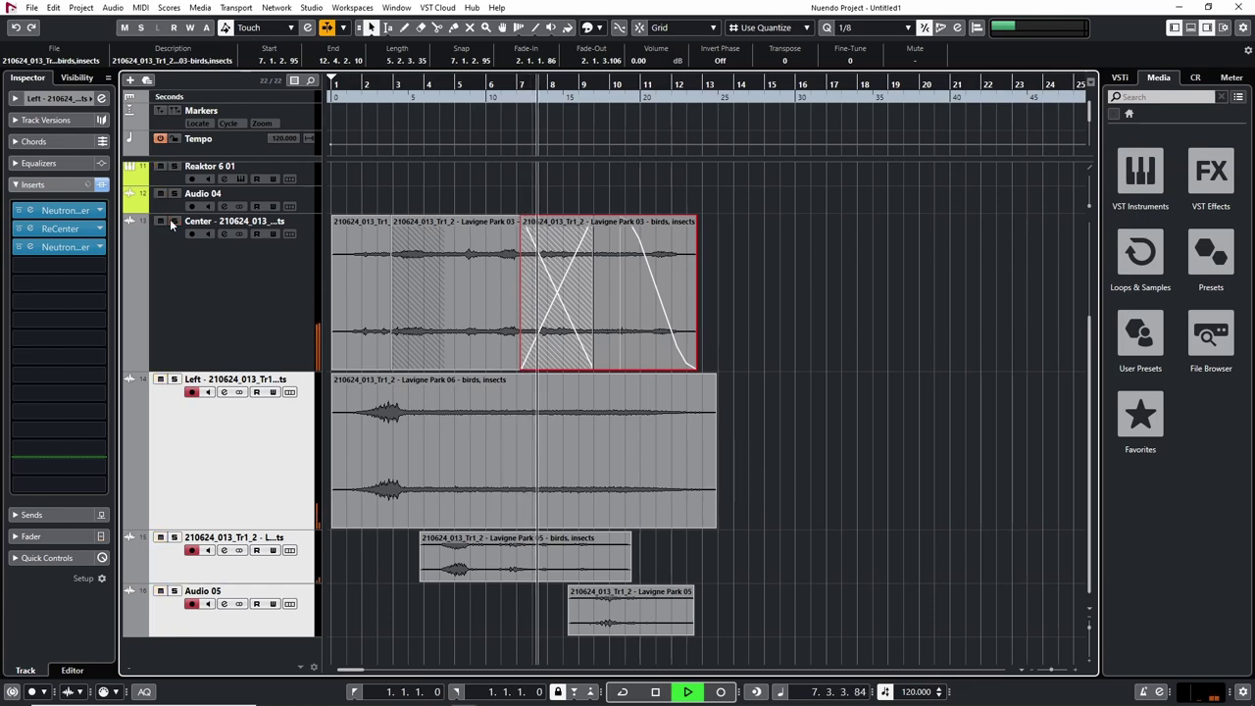
left_click(169, 219)
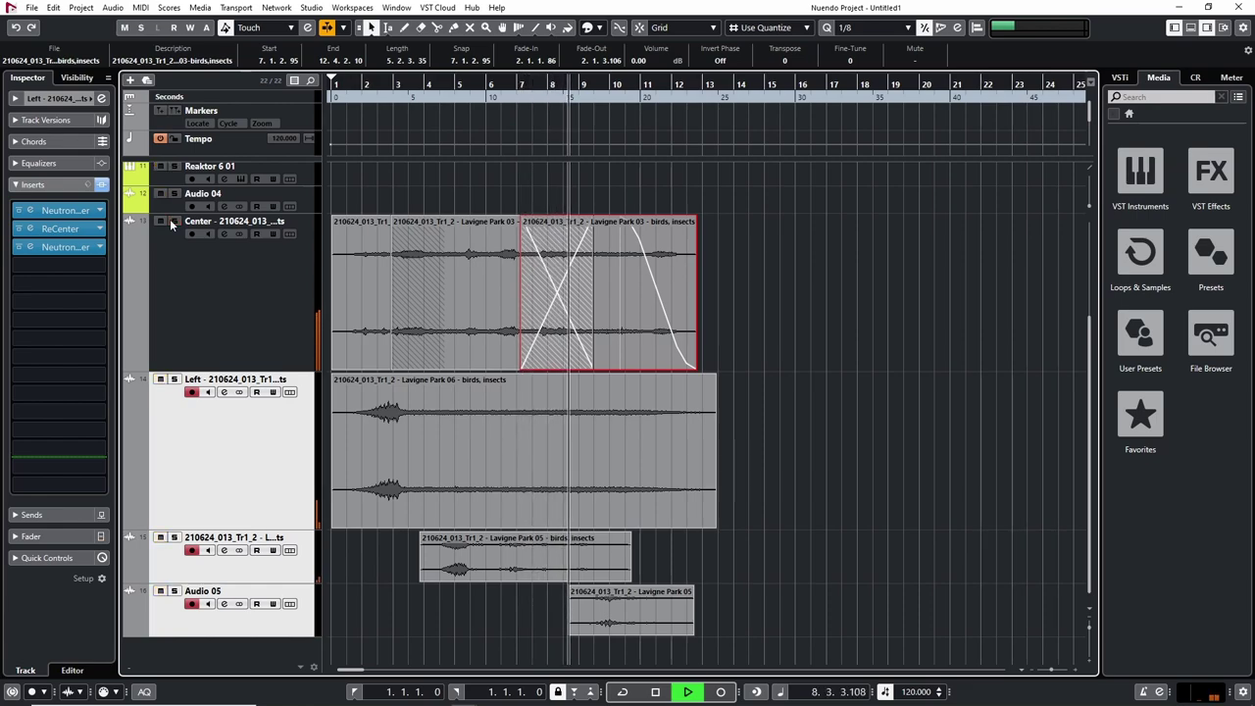
left_click(170, 219)
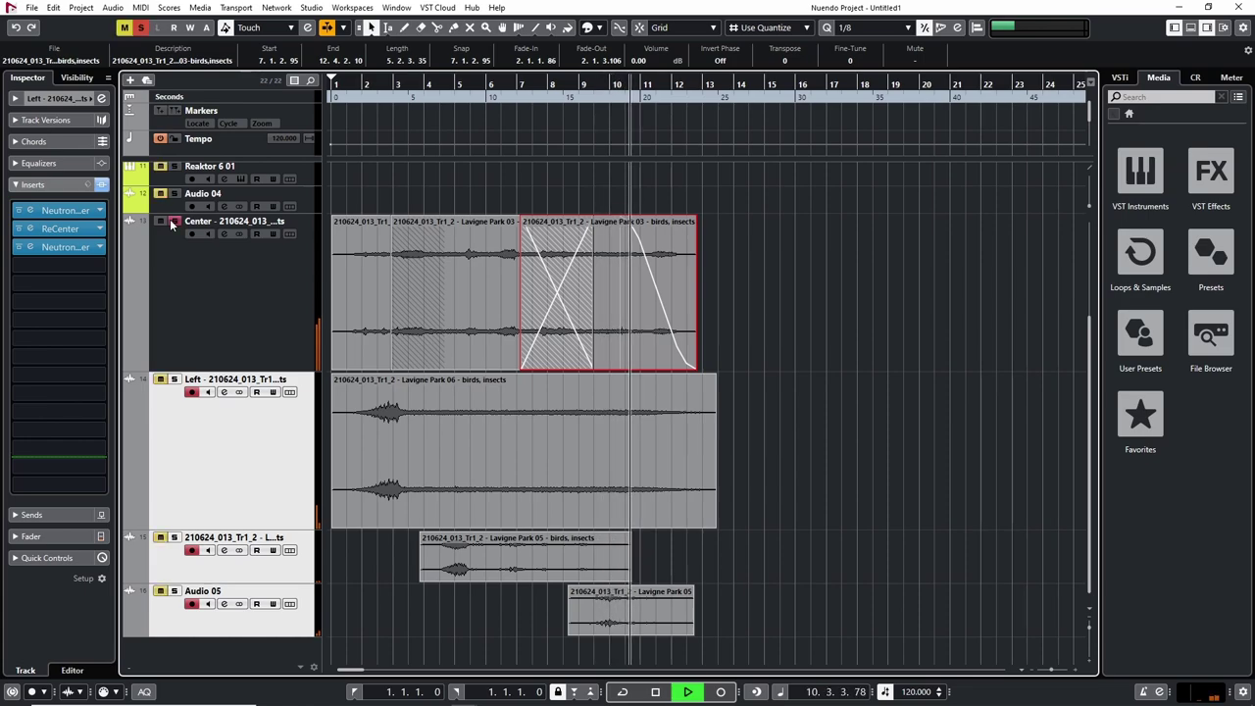
Stop playback and move the Center, Left and two lower bird recording tracks into a folder
key("space")
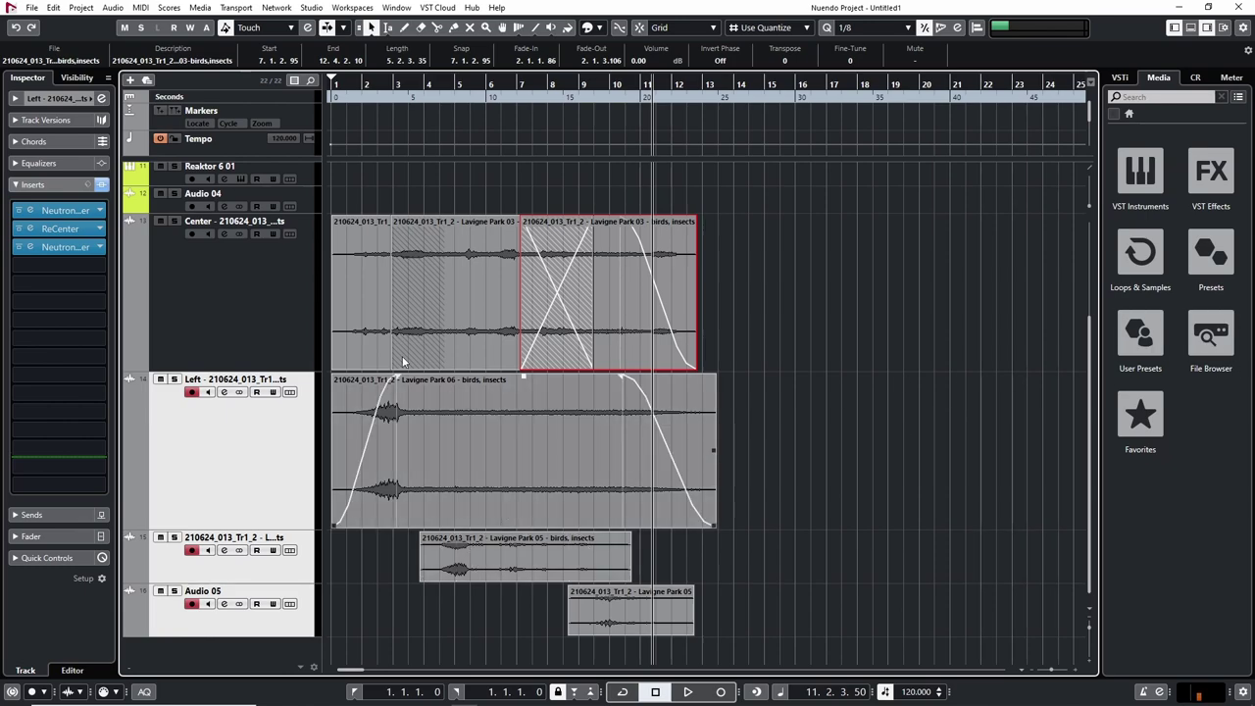
left_click(187, 248)
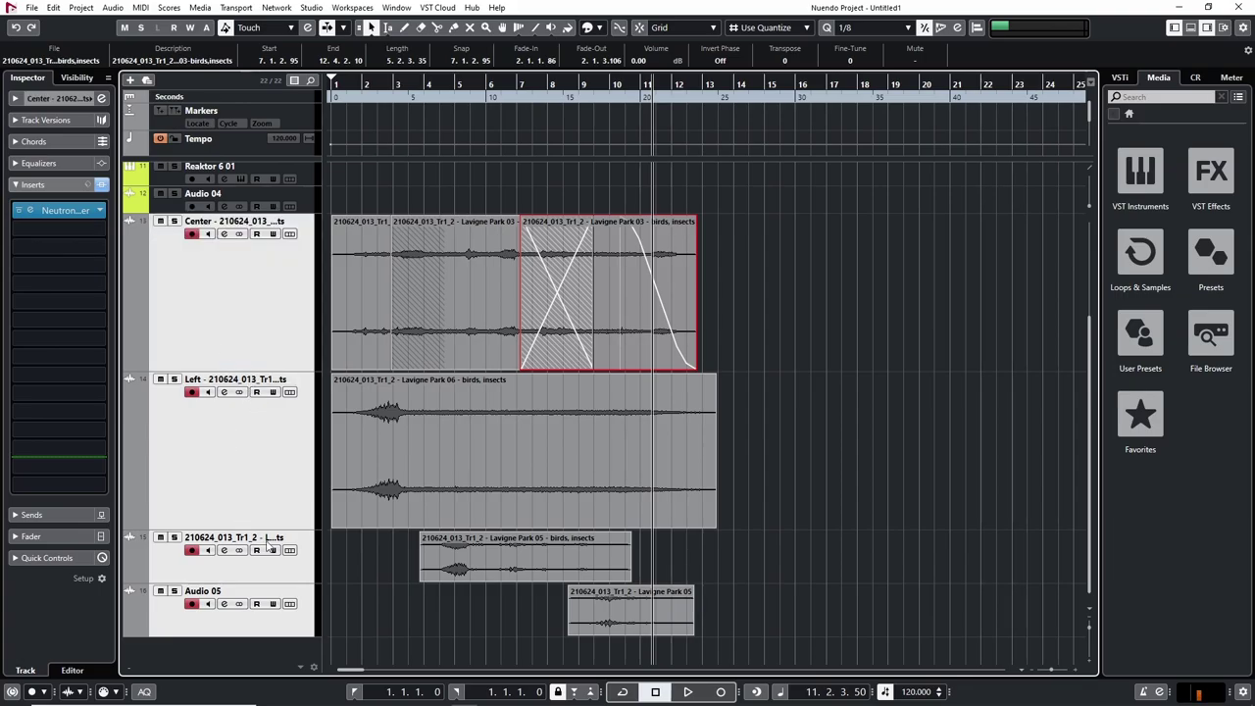
right_click(225, 325)
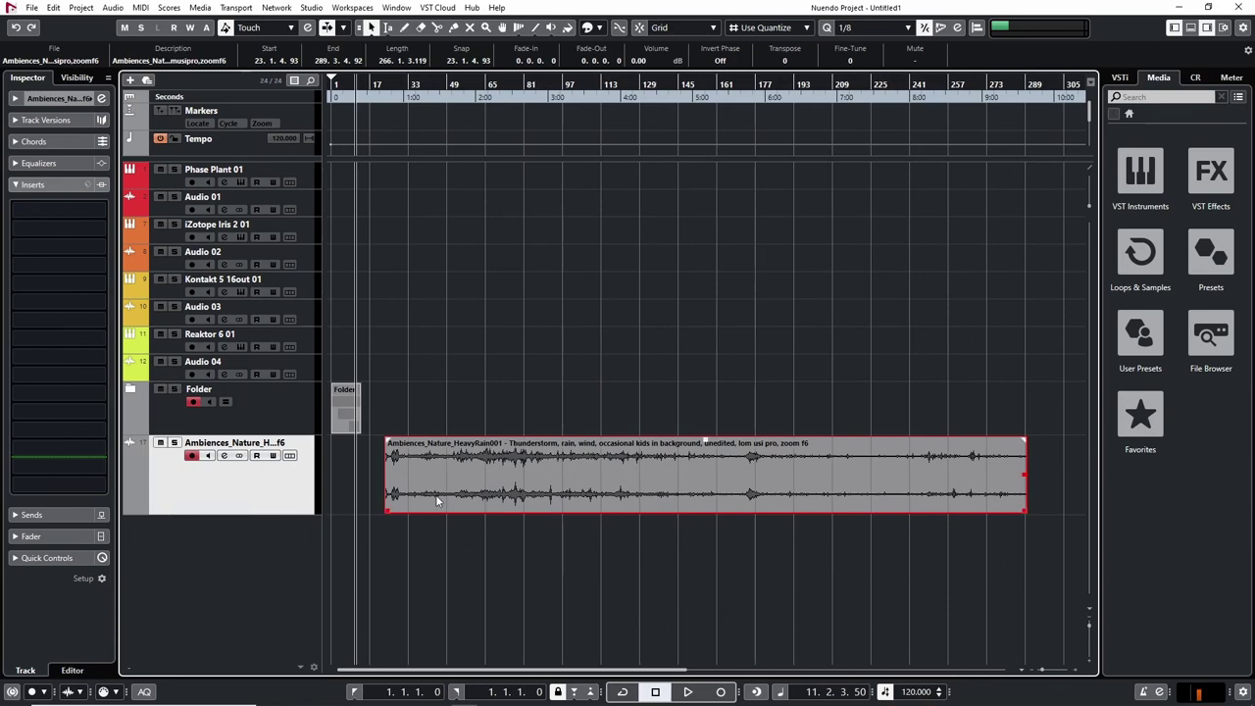
Trim the start of the HeavyRain001 clip to about bar 31 and play it from about bar 57
left_click_drag(384, 509, 408, 509)
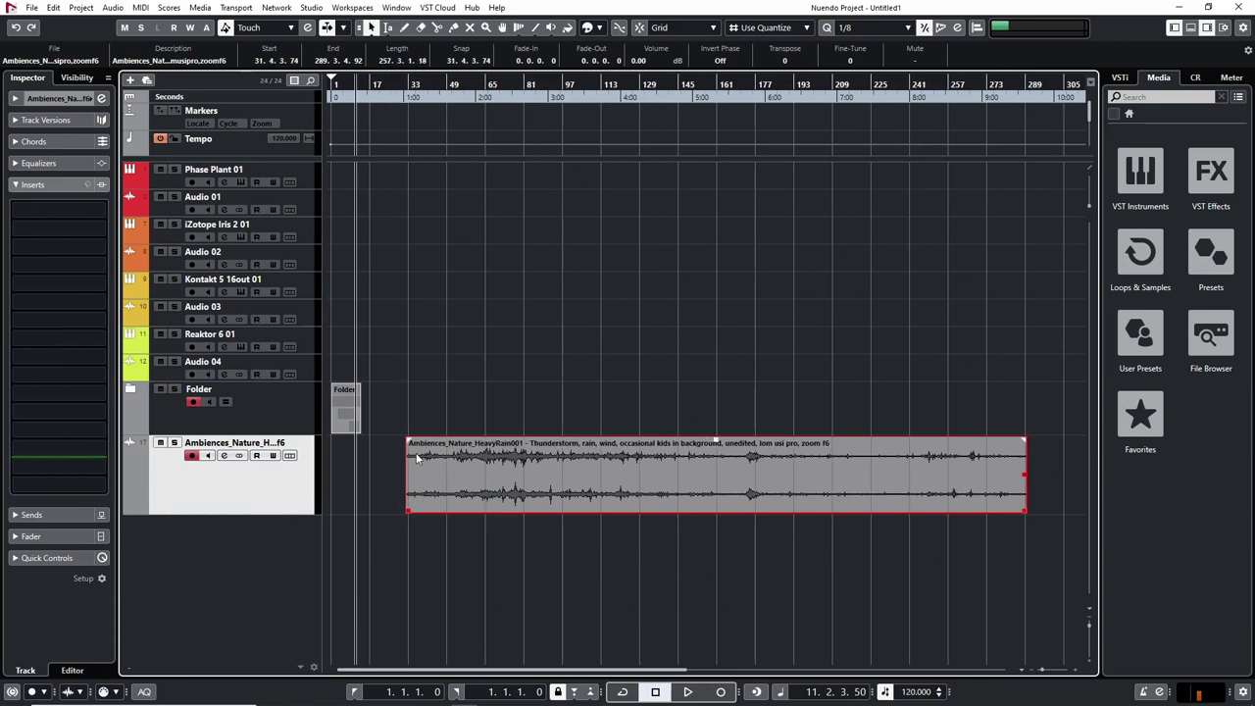
mouse_move(405, 442)
left_mouse_down()
mouse_move(457, 443)
mouse_move(429, 442)
left_mouse_up()
left_click(466, 88)
left_click(631, 570)
key("space")
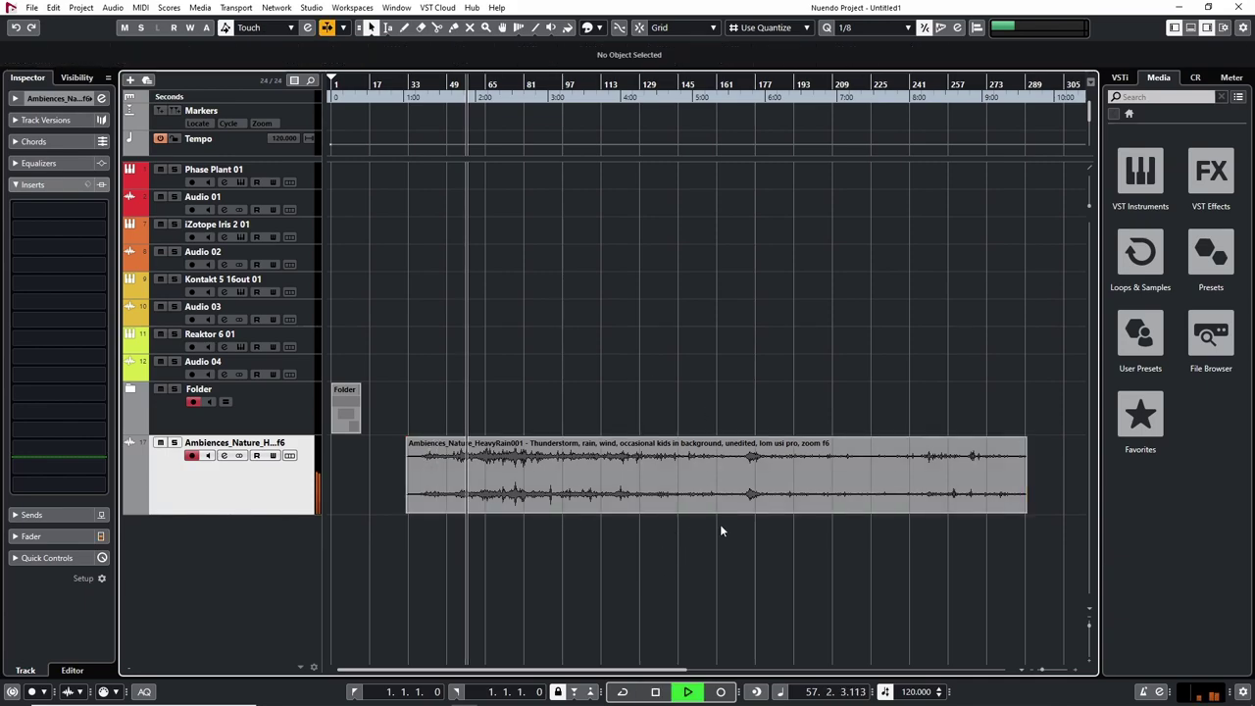
Split the heavy rain clip near bar 157, move its second half to a new track below at about bar 33, and solo that track
left_click(708, 481, "alt")
left_click_drag(853, 472, 554, 531)
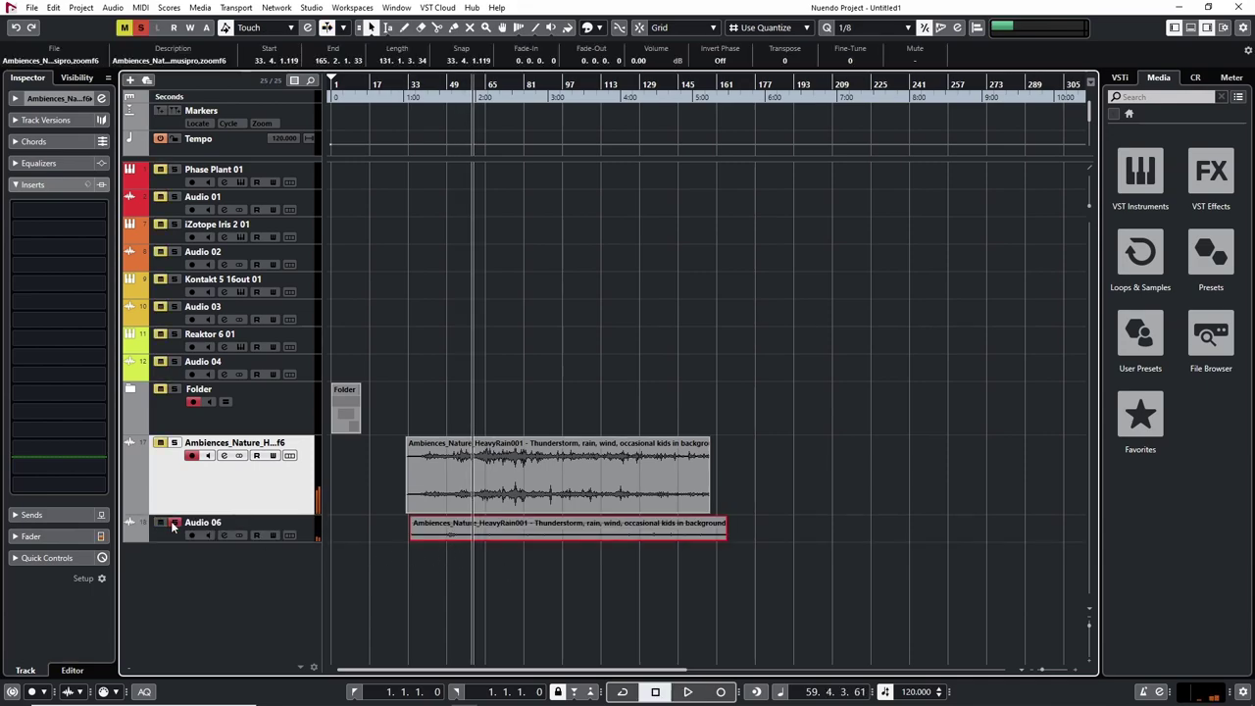
key("b")
key("n")
key("b")
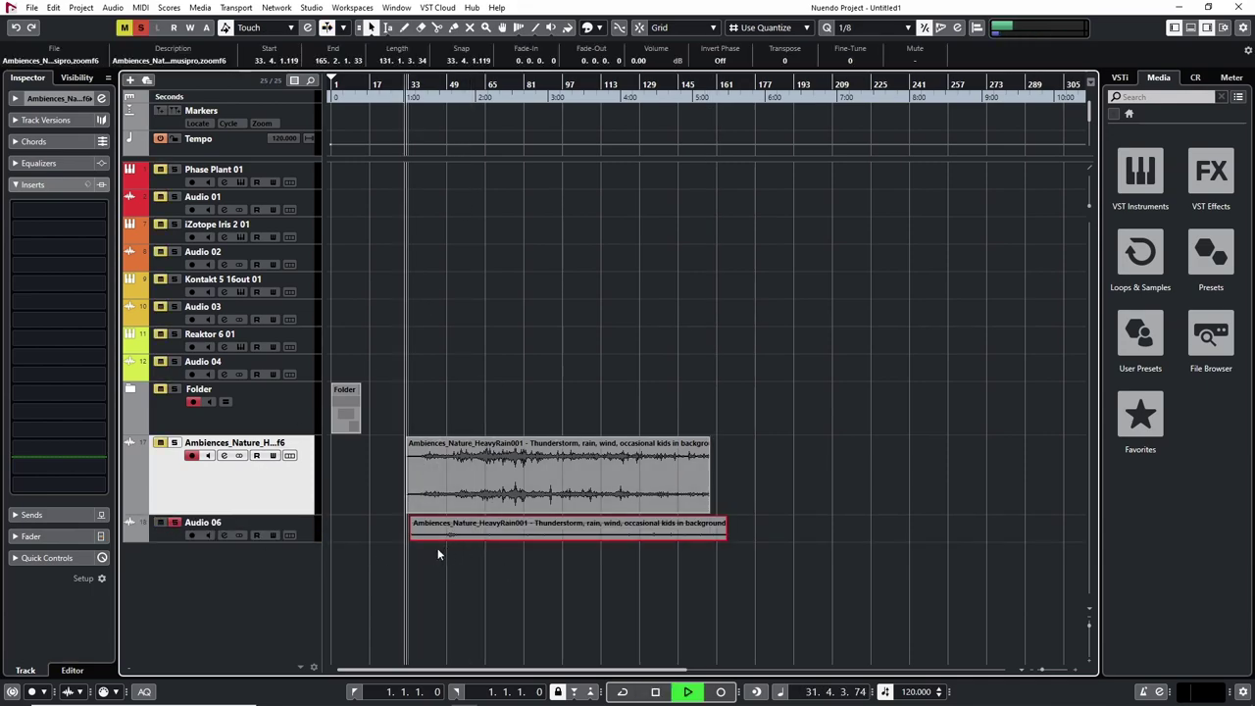
left_click(167, 539)
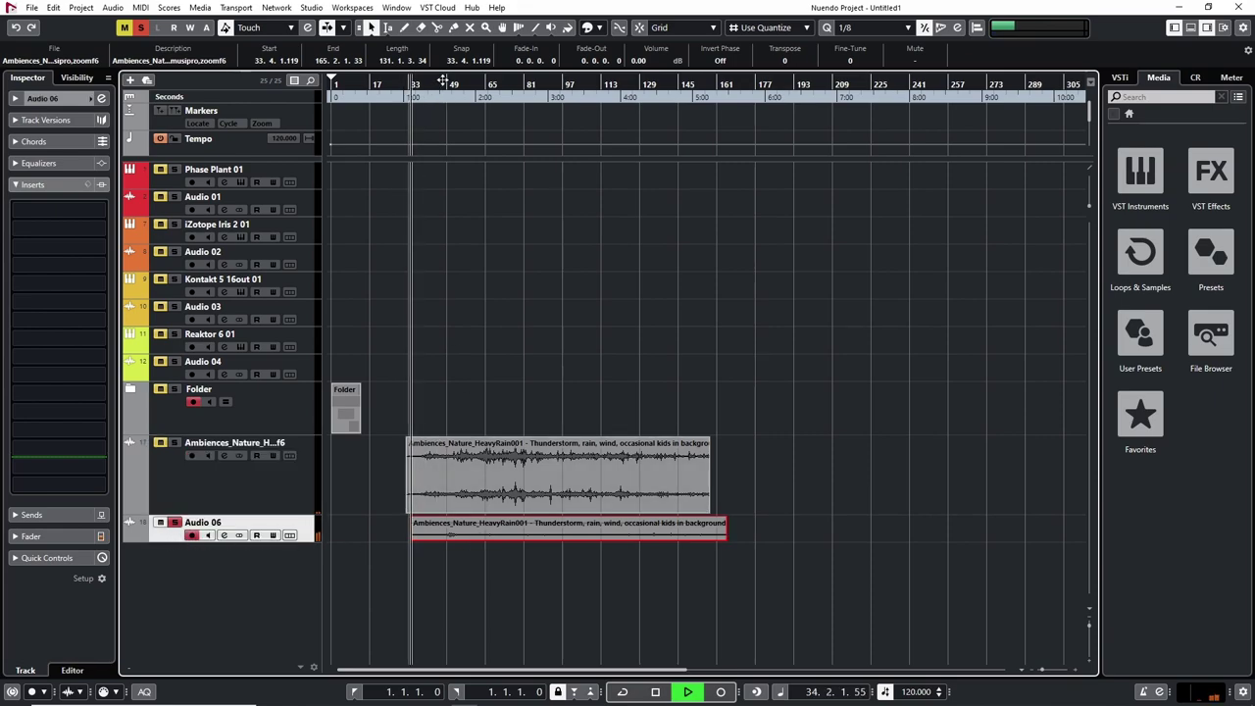
Listen to the soloed Audio 06 rain clip and move it to start at about bar 27
left_click_drag(441, 83, 452, 86)
key("h")
key("h")
key("h")
key("h")
key("h")
key("h")
key("h")
key("h")
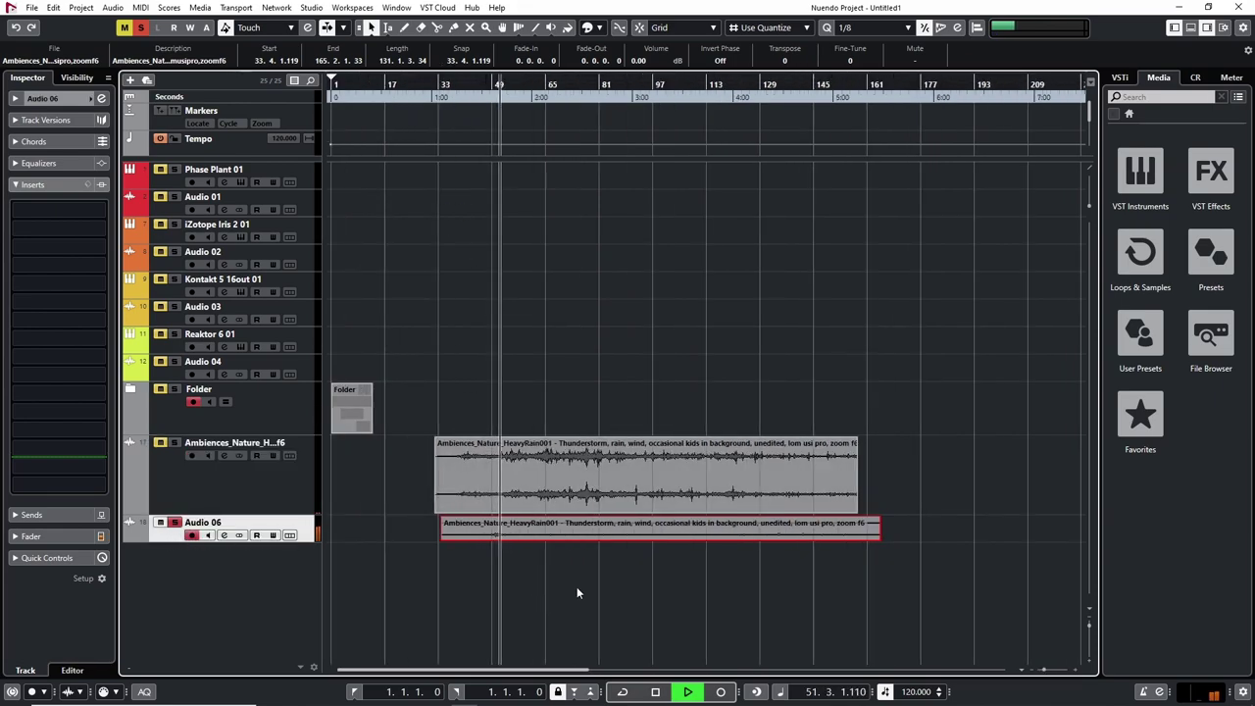
key("g")
key("g")
key("g")
key("g")
key("g")
key("g")
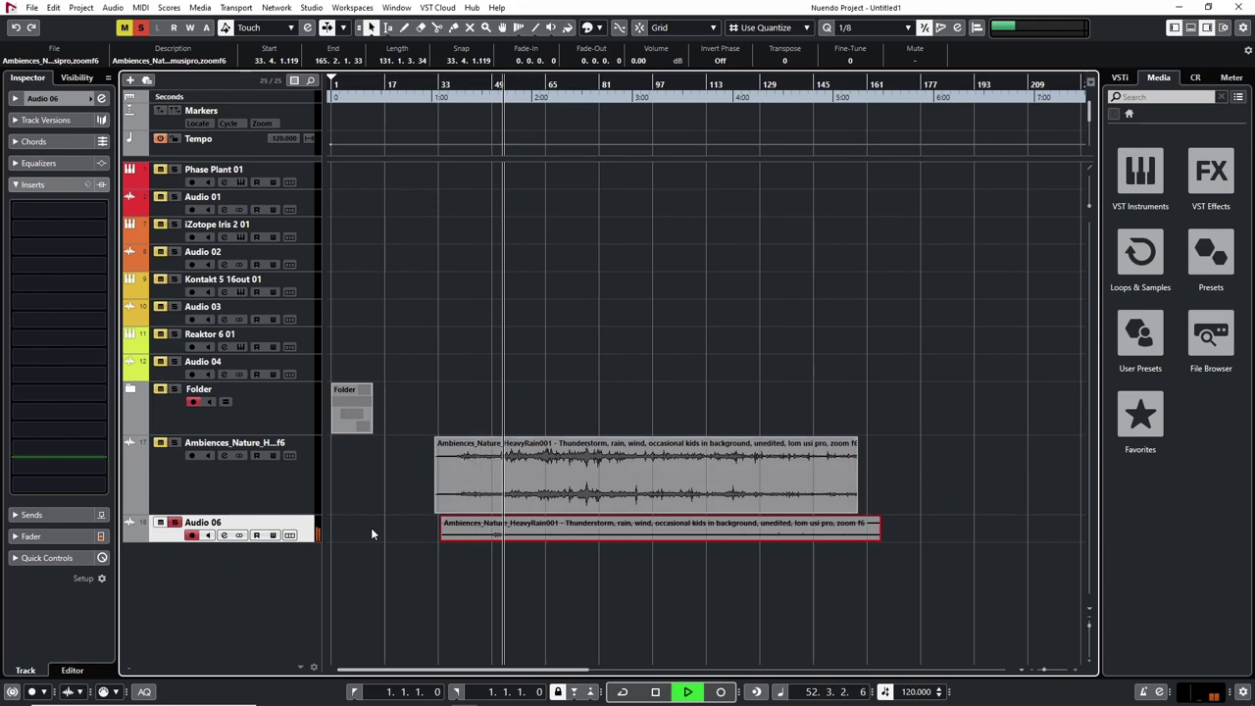
mouse_move(564, 529)
left_mouse_down()
mouse_move(673, 527)
mouse_move(543, 529)
left_mouse_up()
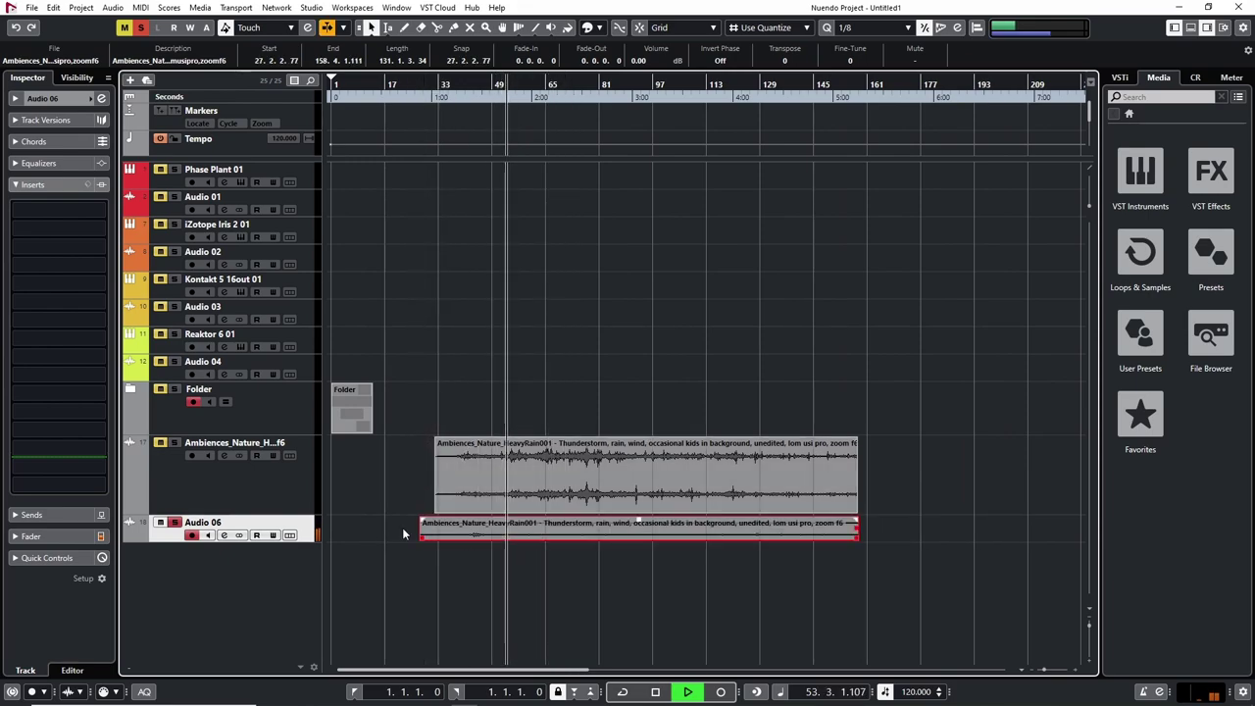
Stop playback and add fade-ins and fade-outs to both heavy rain clips, about 9 and 18 bars on Audio 06 and 13 bars each above
key("space")
left_click_drag(422, 519, 452, 521)
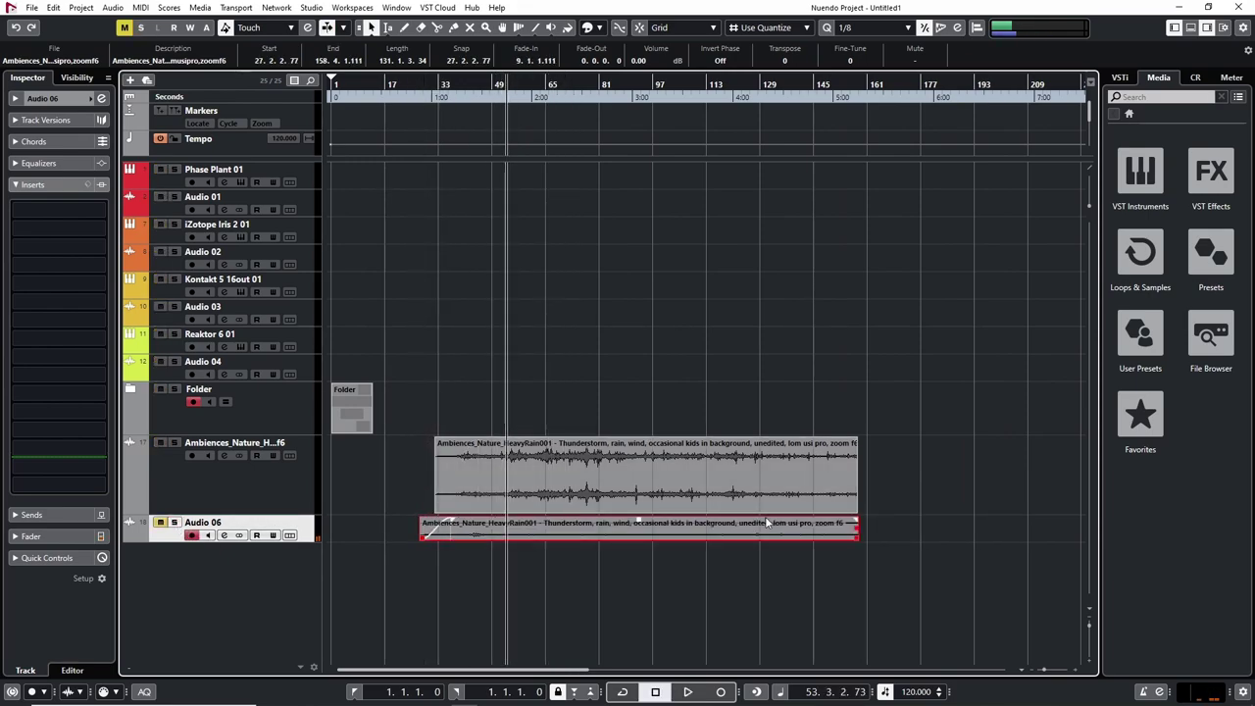
left_click_drag(858, 519, 800, 520)
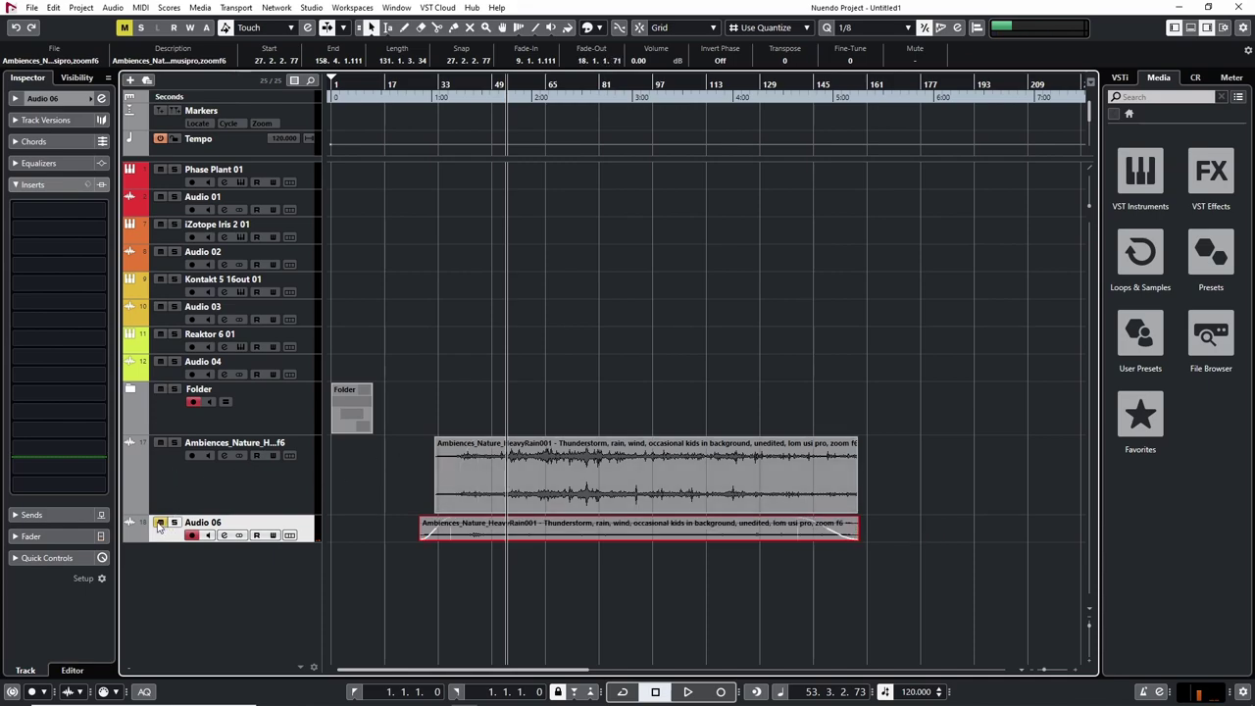
left_click_drag(854, 440, 825, 442)
Play both heavy rain layers together from about bar 41, clear the selection and stop playback
left_click(464, 84)
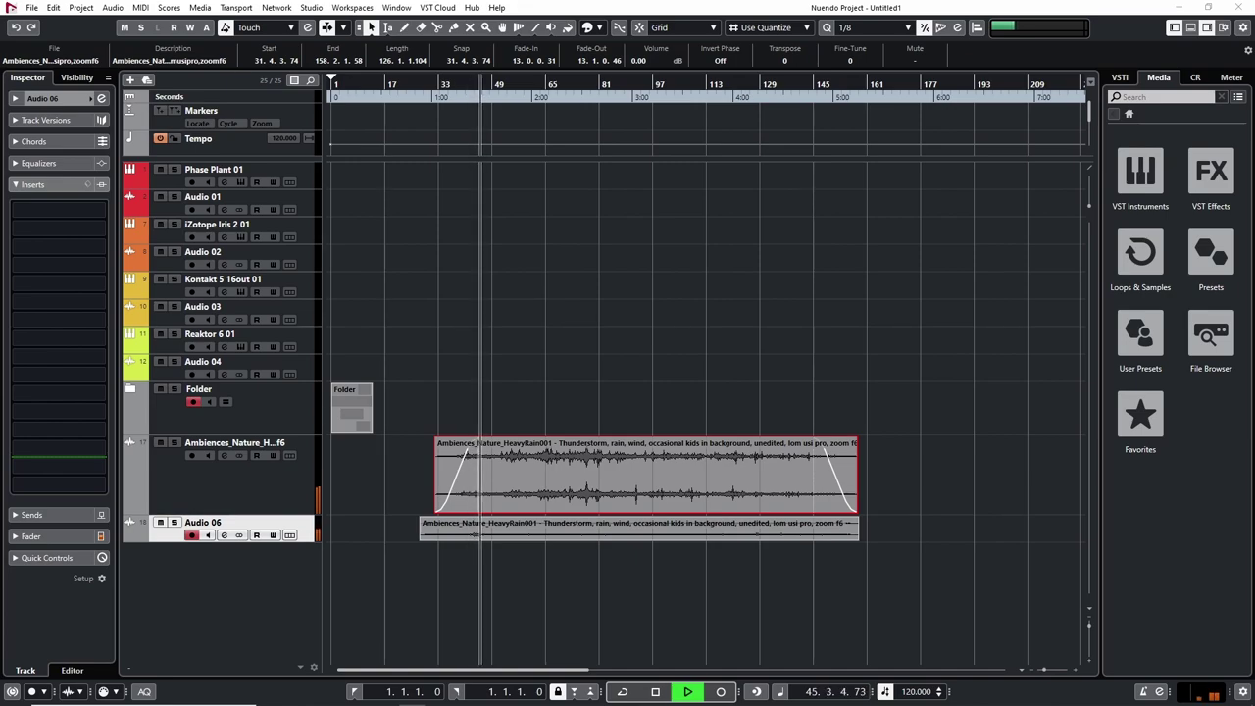
left_click(912, 337)
key("space")
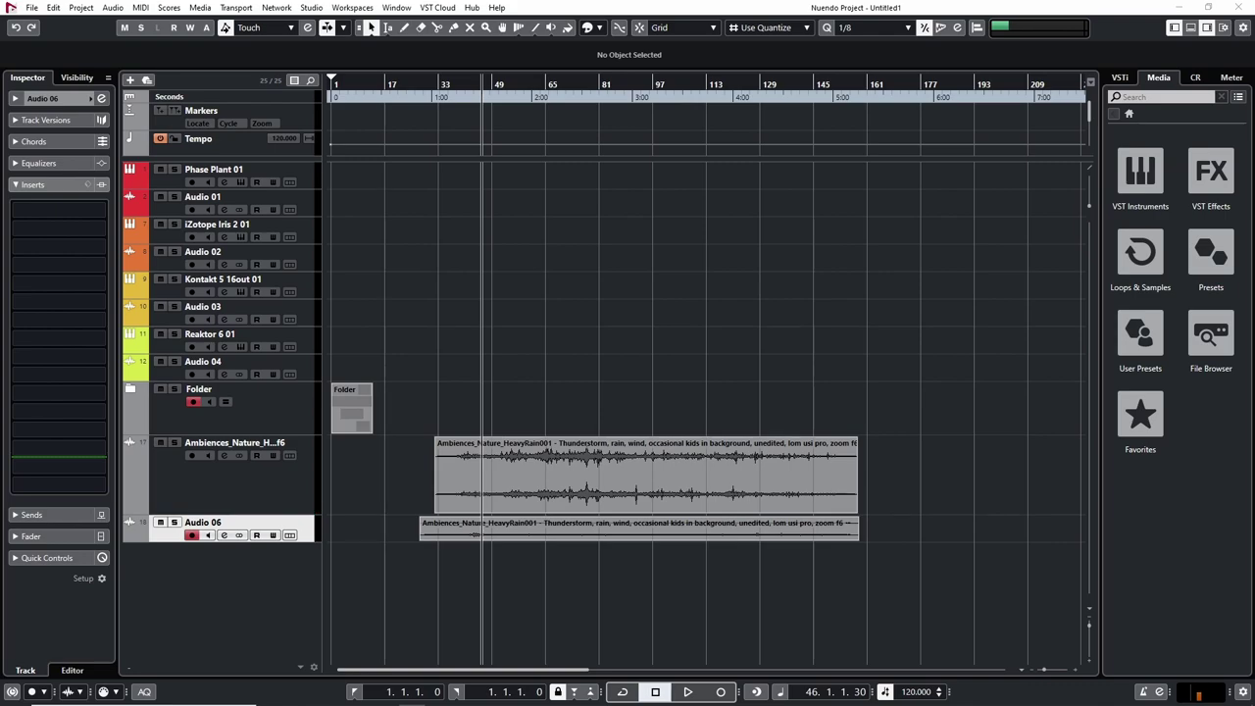
Import the MediumRain002 recording onto a new track below Audio 06, starting at about bar 45
mouse_move(482, 589)
left_mouse_down()
mouse_move(627, 552)
mouse_move(467, 579)
mouse_move(482, 584)
left_mouse_up()
left_click(742, 468)
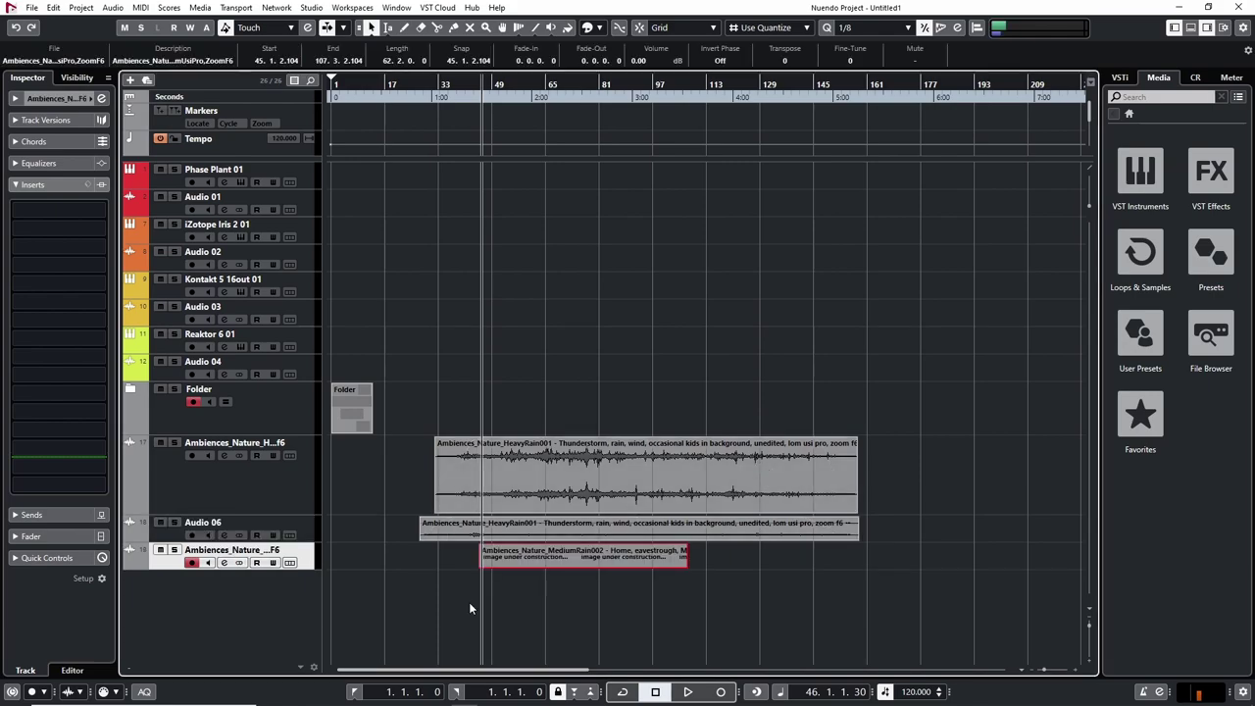
Listen to the heavy rain layers from about bars 66, 76 and 95 with the medium rain track muted
left_click(549, 113)
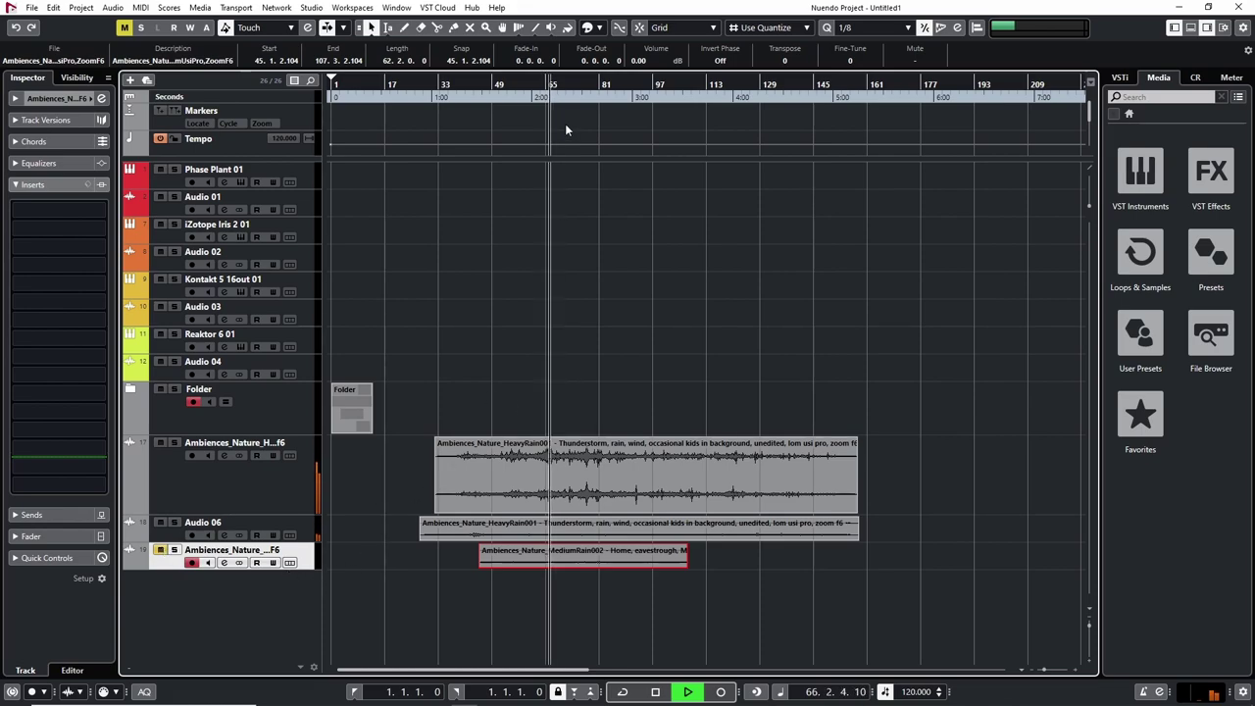
left_click(581, 88)
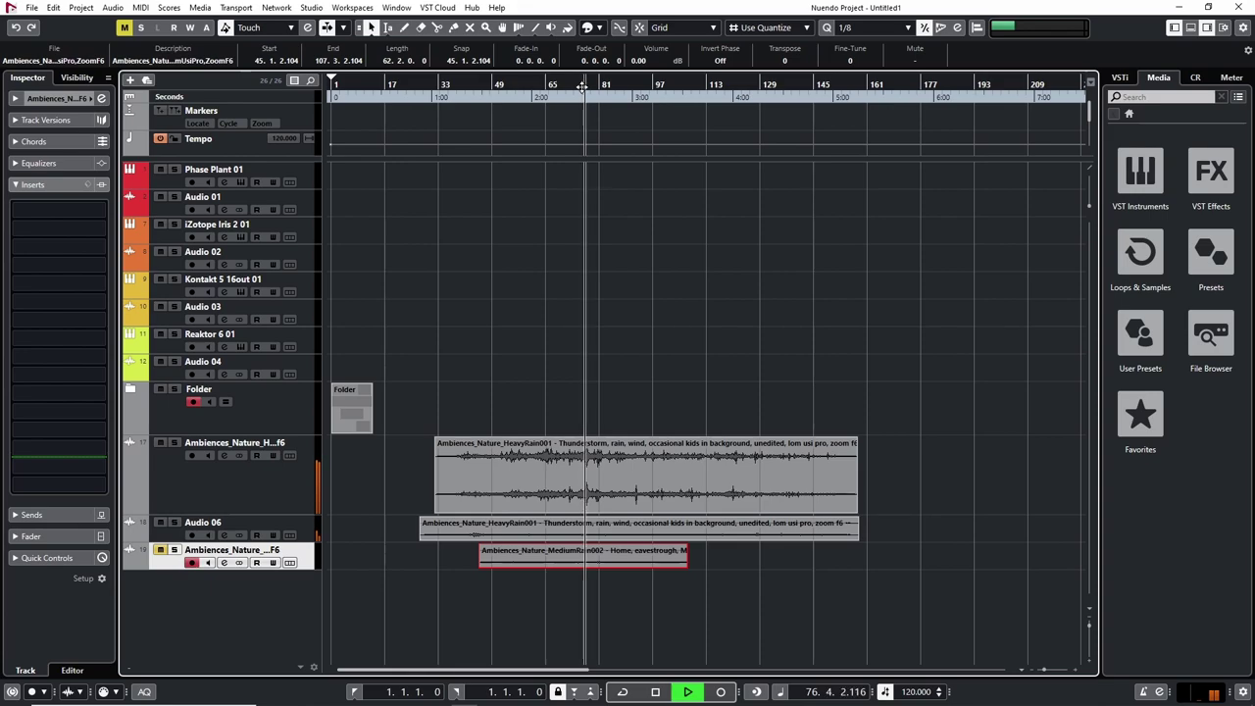
left_click(644, 86)
left_click(552, 86)
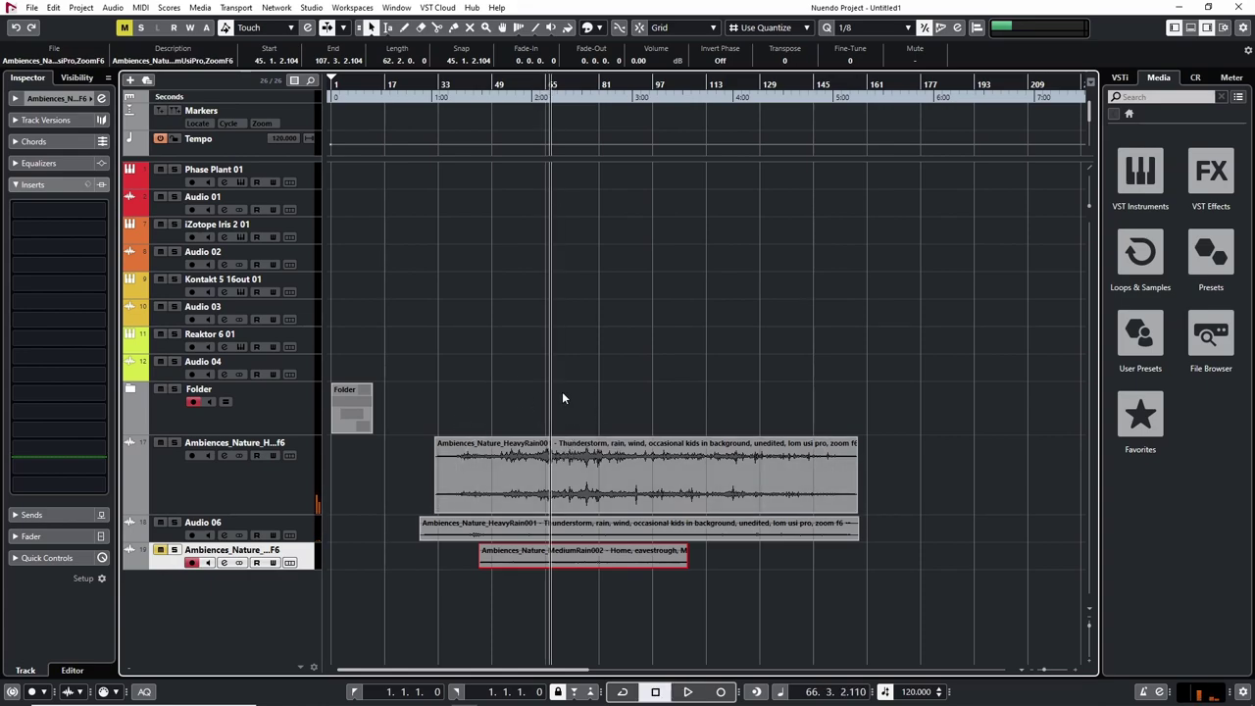
Solo the medium rain track, enlarge its height and audition it from about bar 76
left_click(174, 550)
left_click_drag(193, 570, 196, 621)
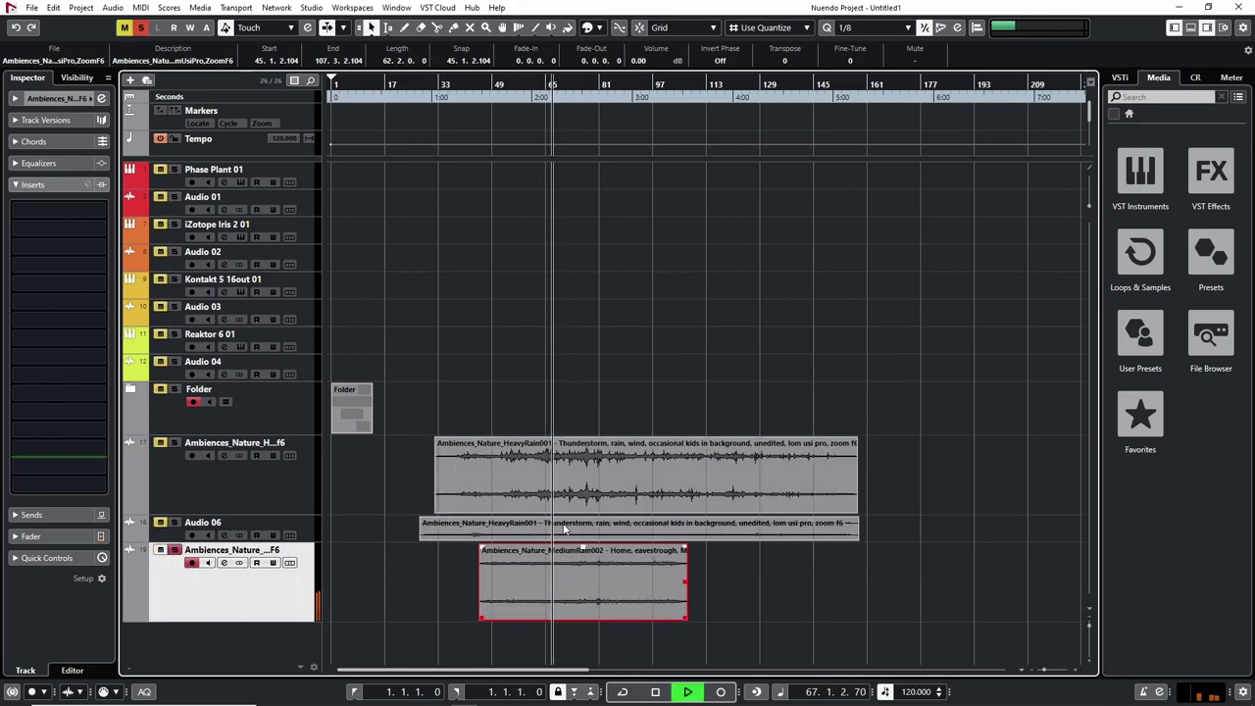
left_click_drag(582, 85, 782, 128)
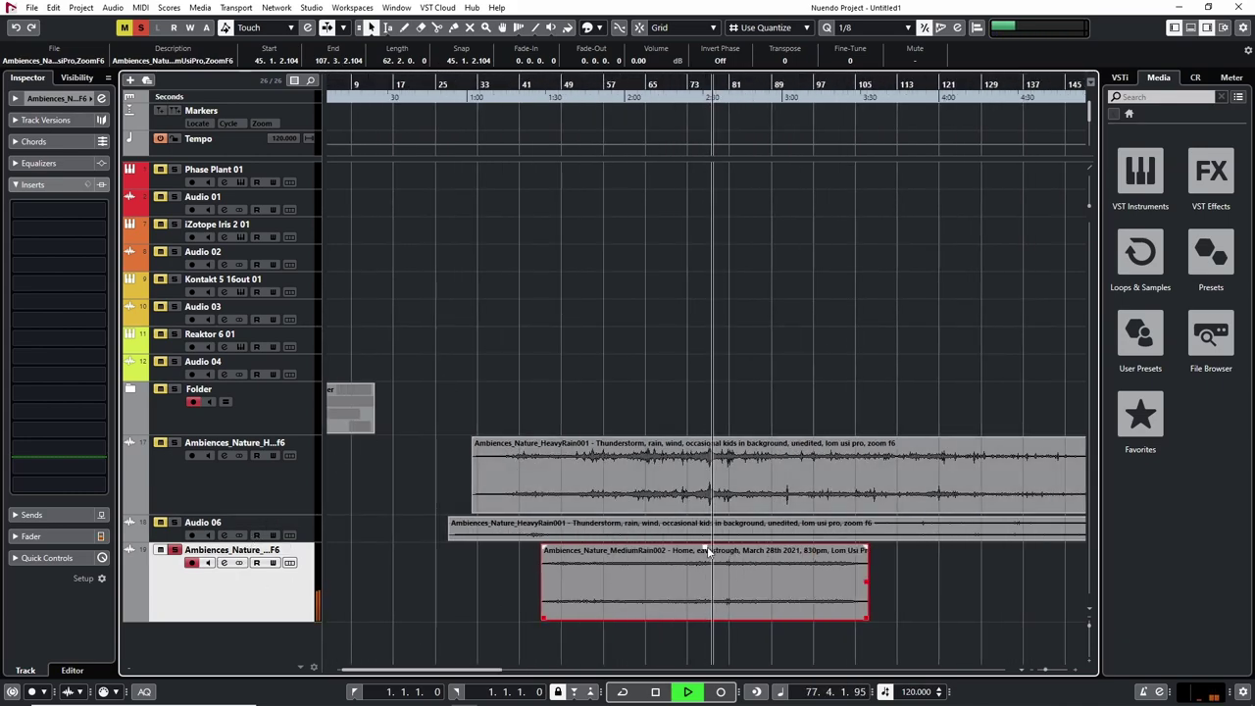
Raise the medium rain clip's volume to 2.39 dB, resume playback and clear the selection
left_click_drag(706, 547, 706, 525)
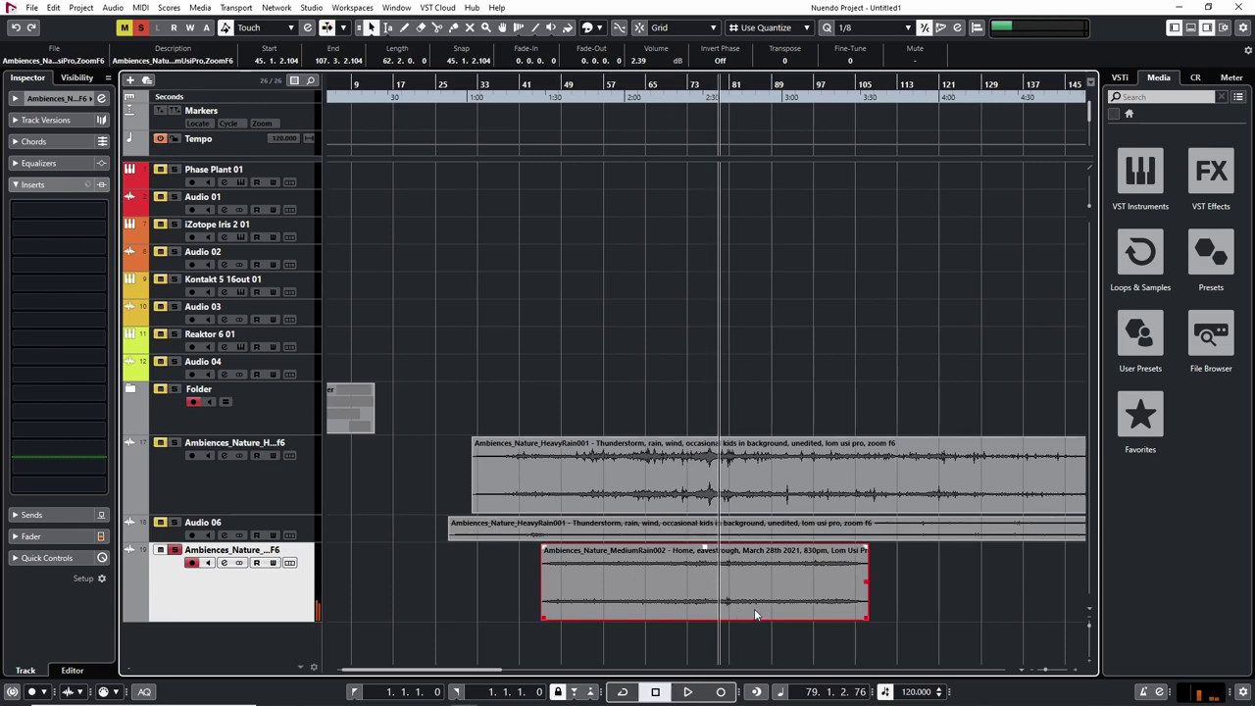
key("space")
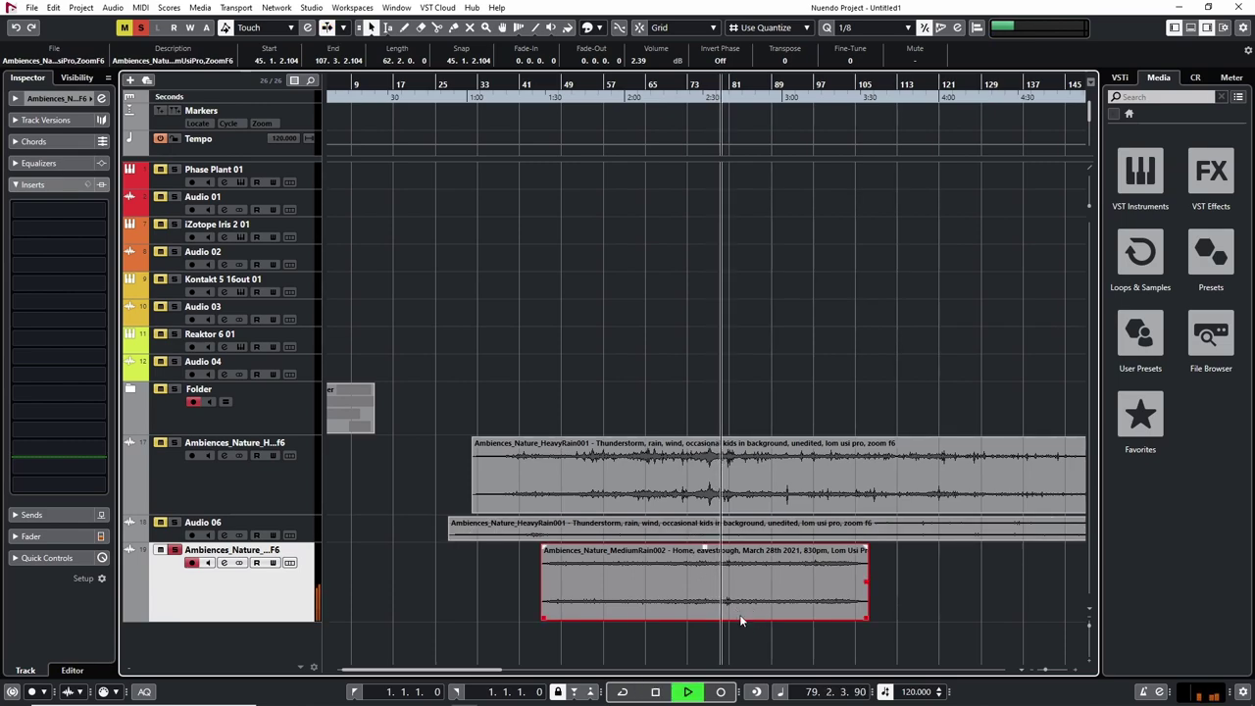
left_click(398, 578)
Insert the Neutron 2 Equalizer on the medium rain track and start playback
left_click(101, 229)
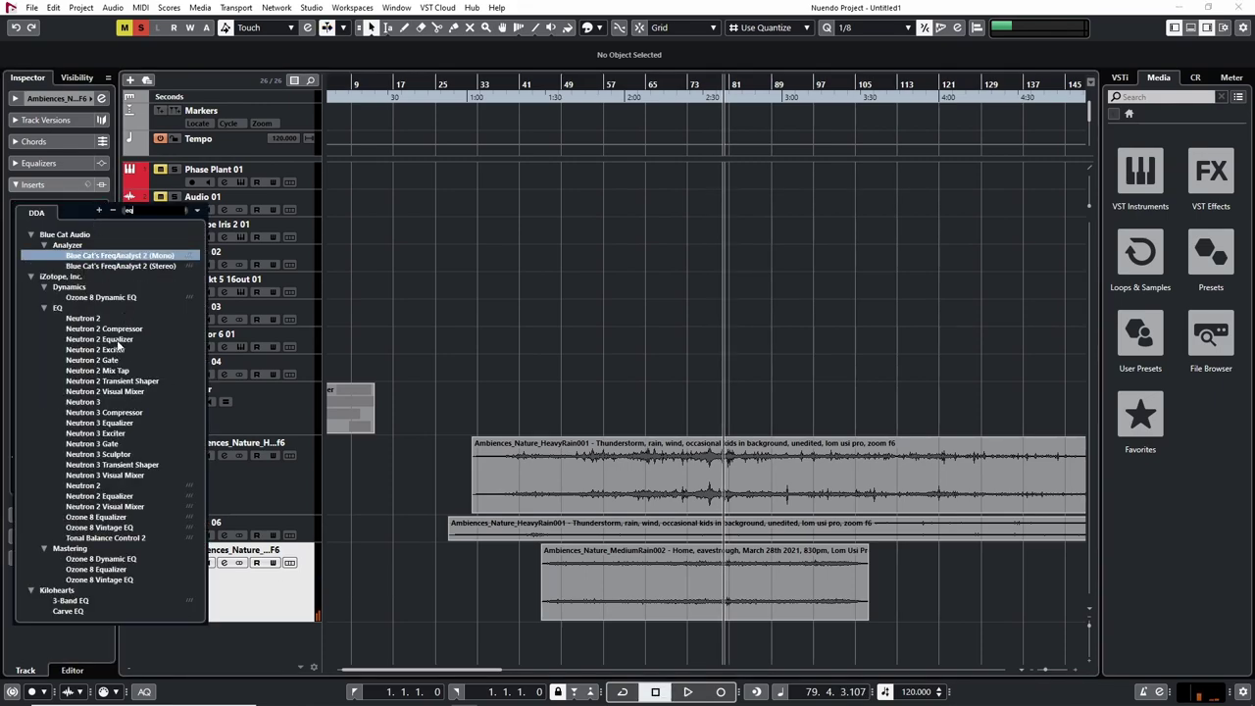
left_click(116, 339)
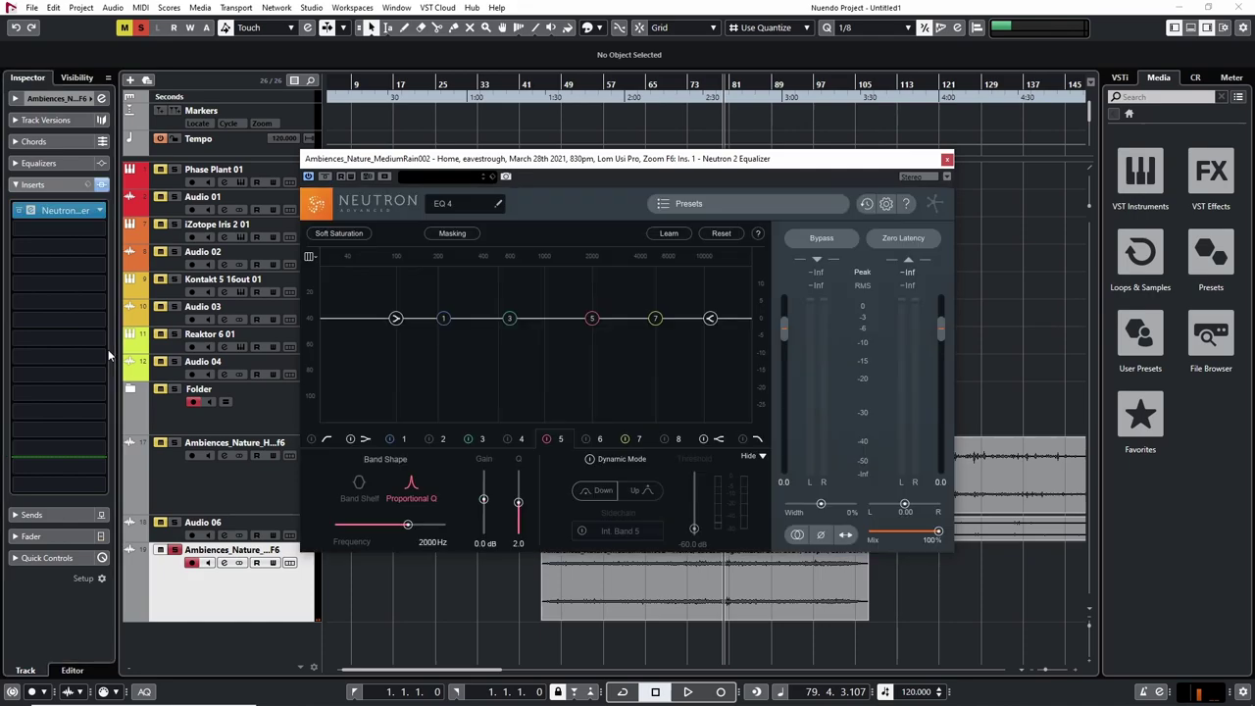
key("space")
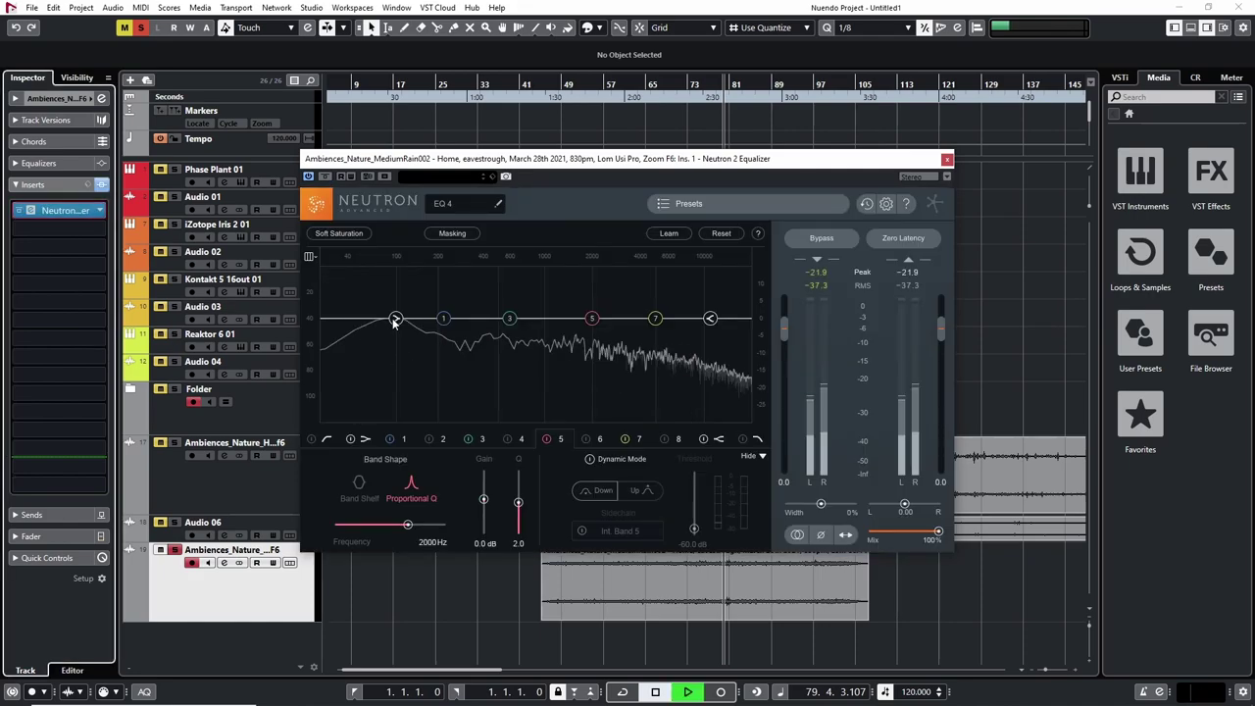
Cut the medium rain's lows and highs with shelves, boost band 3 broadly by 6.3 dB at 363 Hz, and close the equalizer
left_click_drag(395, 317, 419, 360)
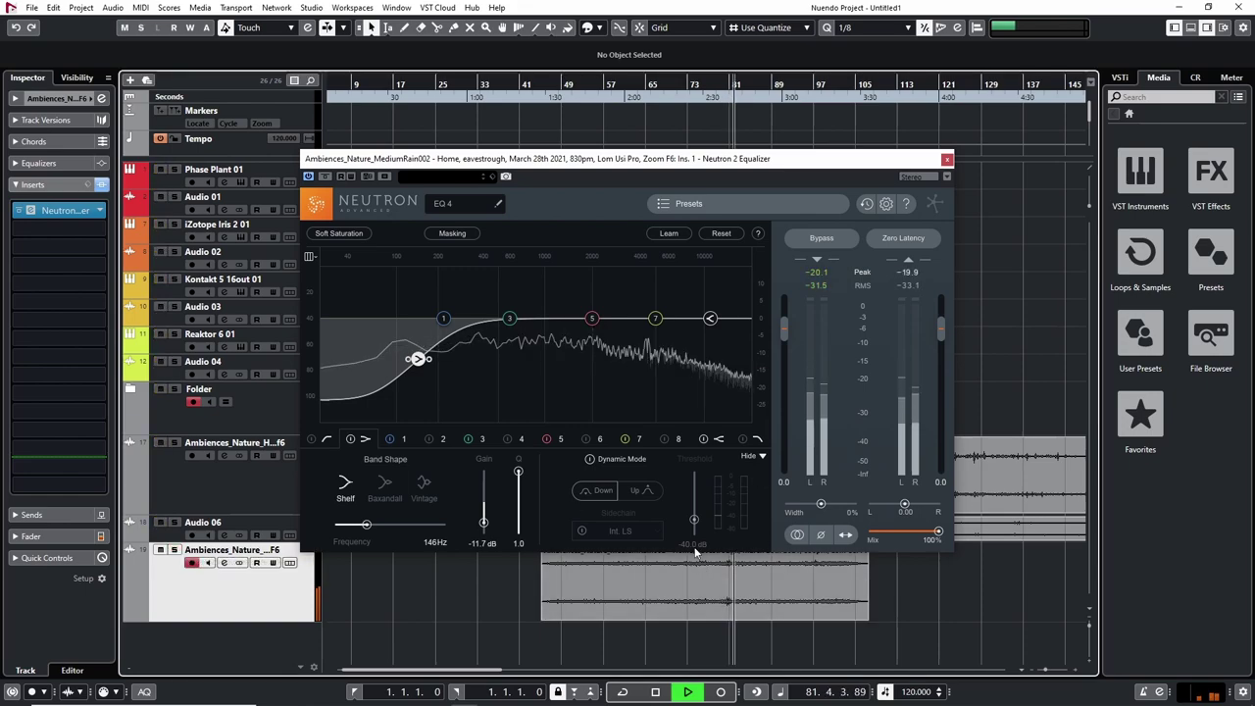
left_click_drag(419, 360, 423, 364)
left_click_drag(711, 318, 696, 356)
mouse_move(419, 365)
left_mouse_down()
mouse_move(392, 359)
mouse_move(397, 368)
left_mouse_up()
left_click_drag(510, 320, 476, 296)
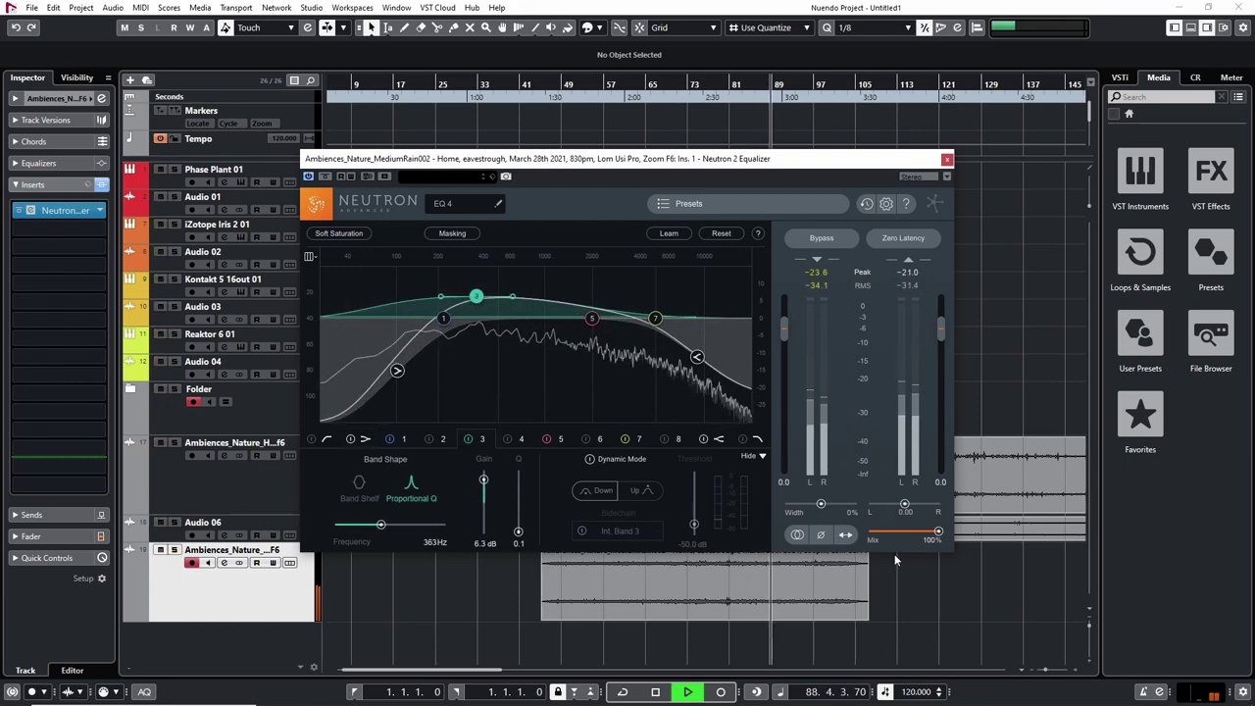
left_click(947, 158)
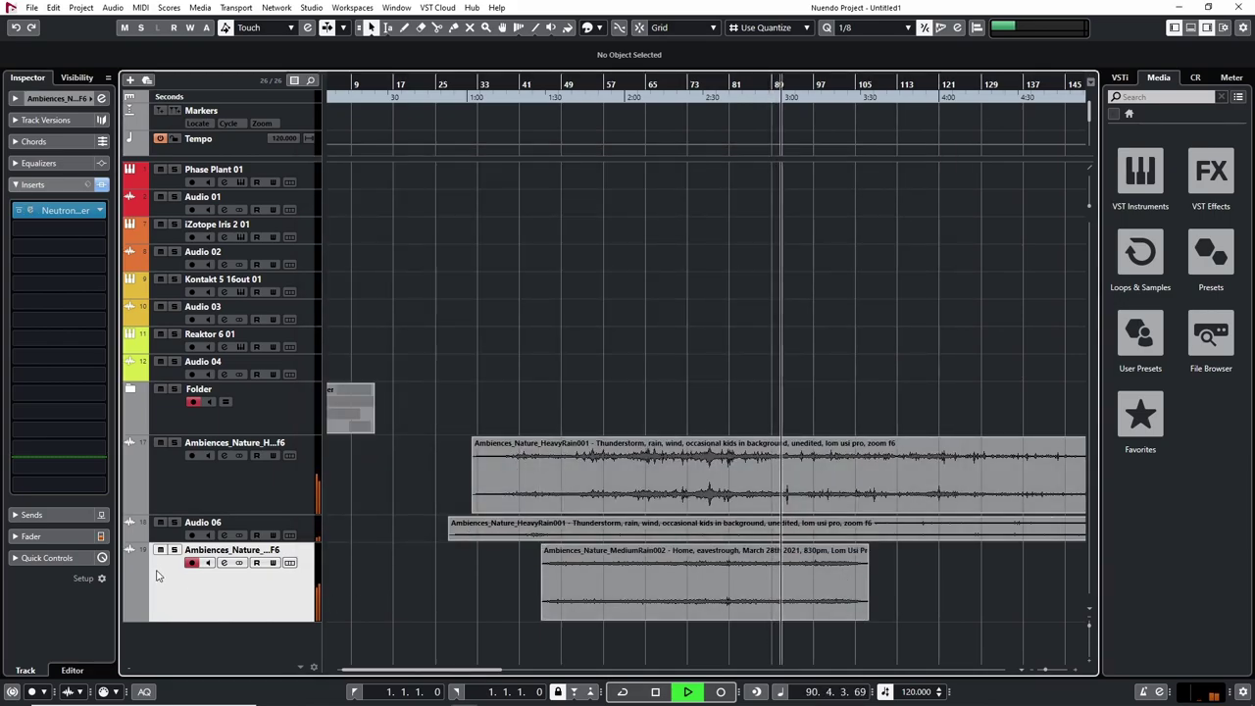
Reopen the medium rain track's equalizer, reduce band 3's gain to 3.9 dB and close it
left_click(64, 210)
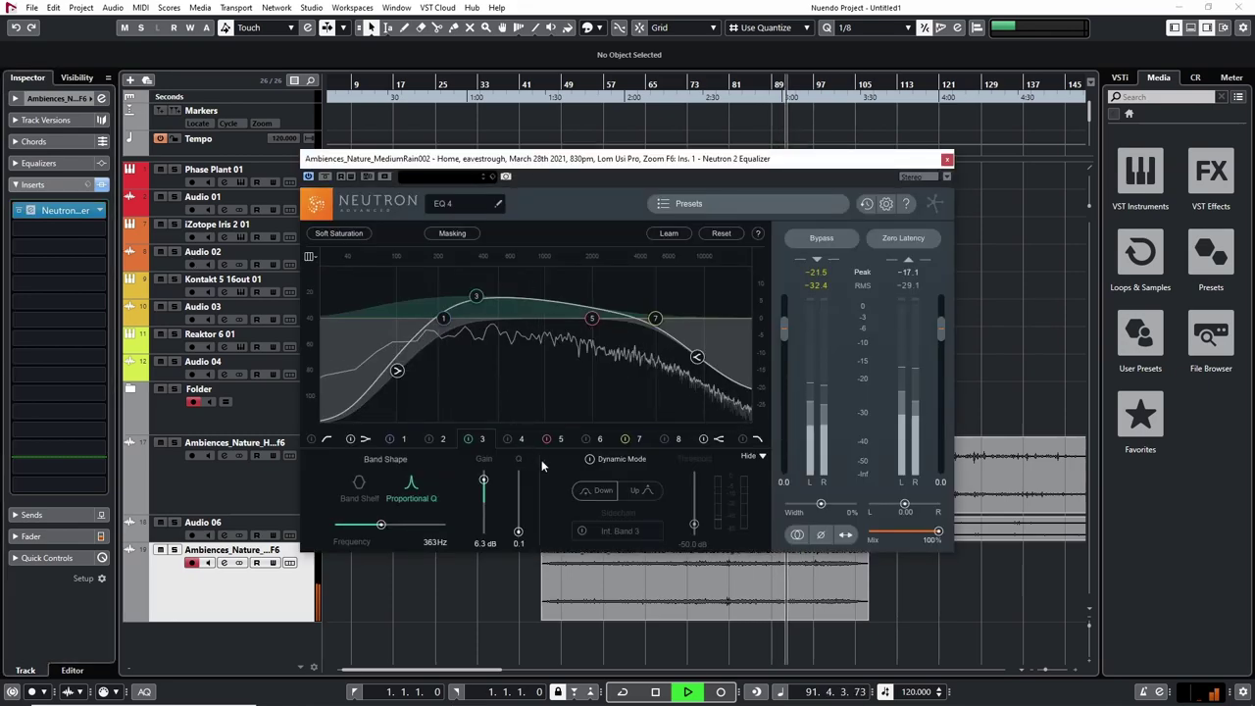
left_click_drag(487, 478, 487, 484)
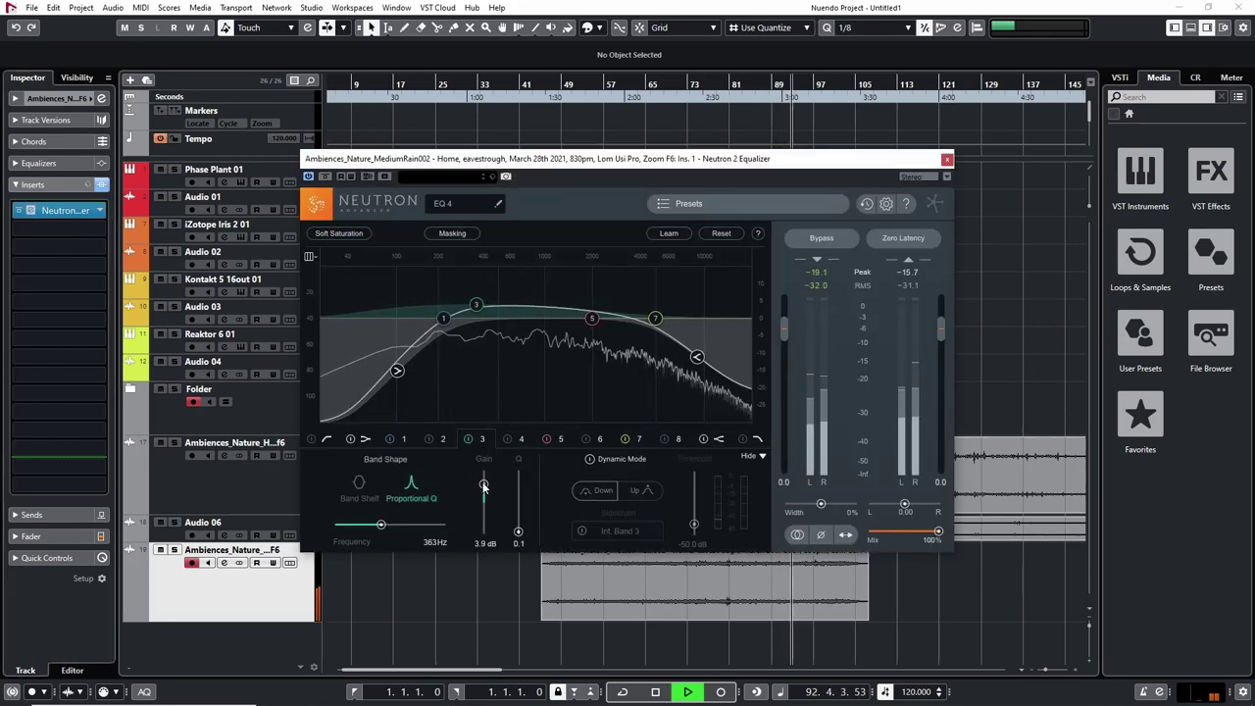
left_click(946, 159)
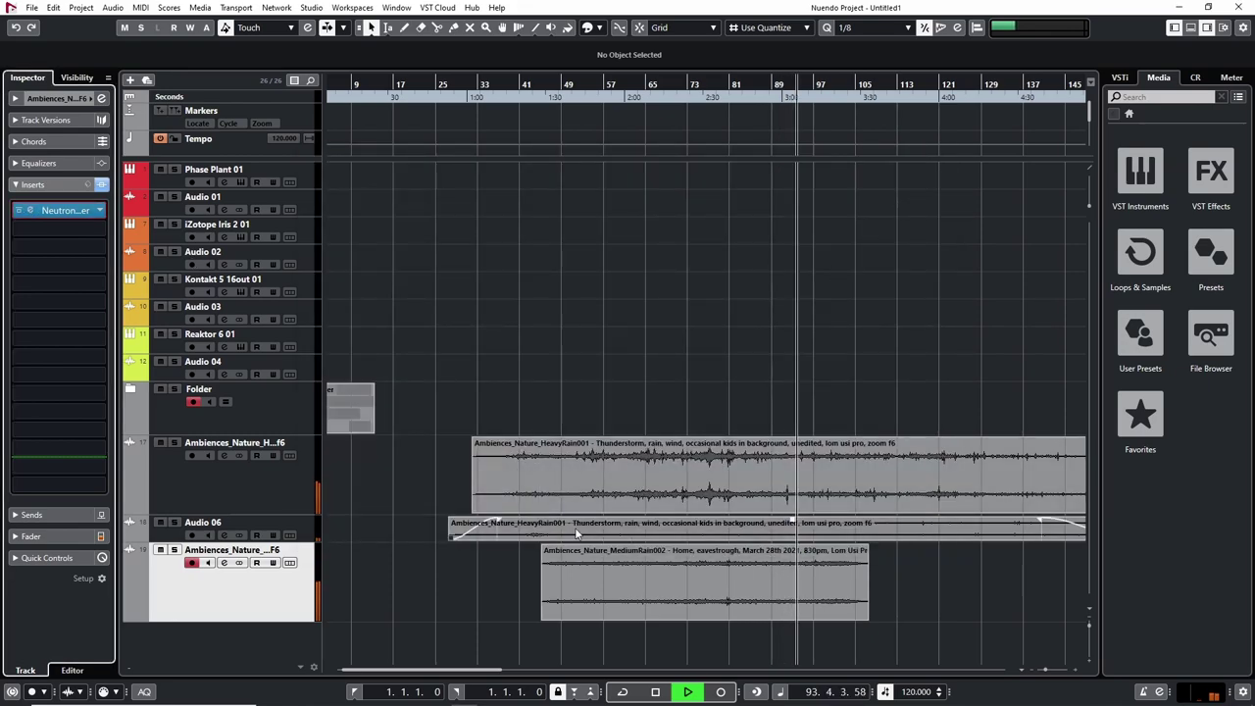
Solo Audio 06 and the main heavy rain track in turn to compare the layers
key("g")
key("g")
key("g")
key("g")
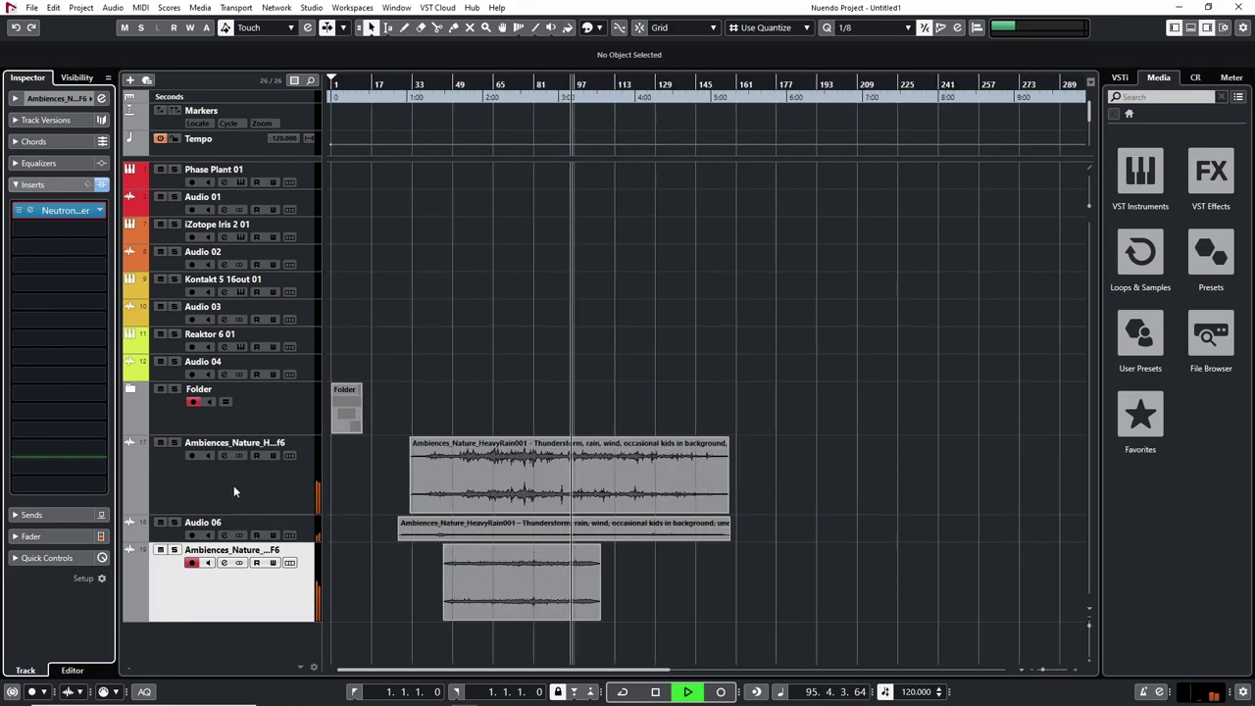
left_click(173, 523)
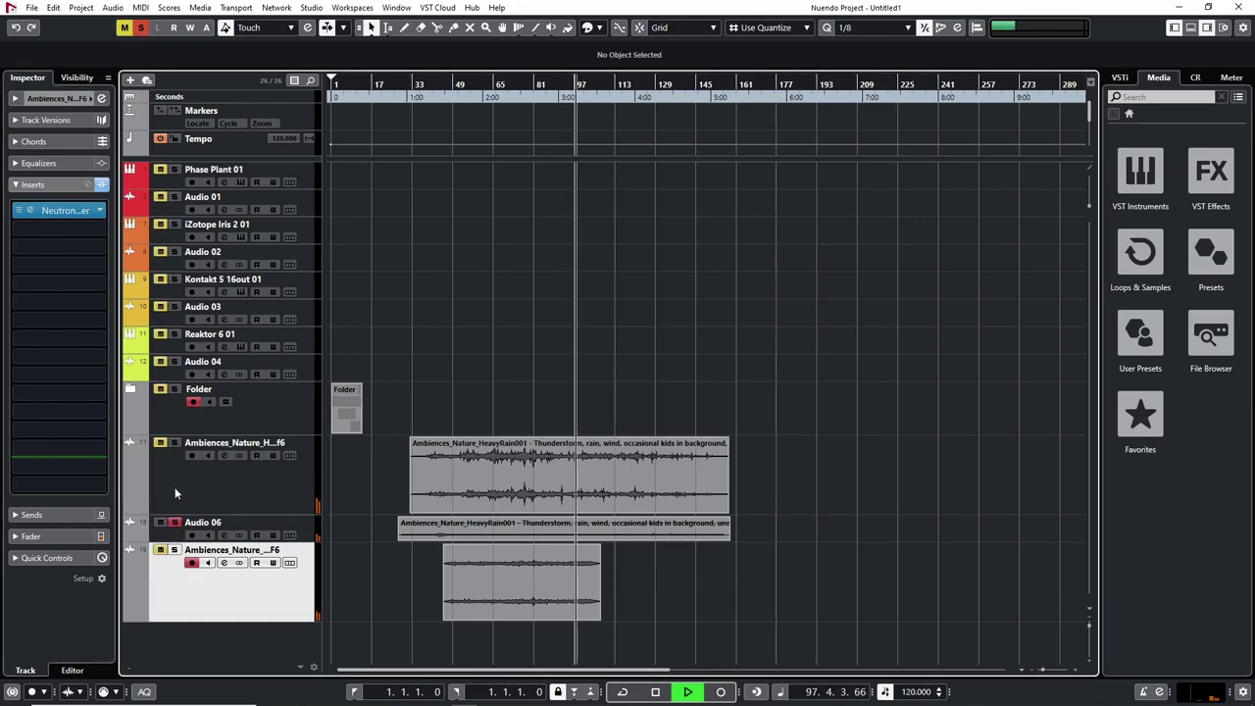
left_click(174, 524)
left_click(184, 478)
left_click(174, 443)
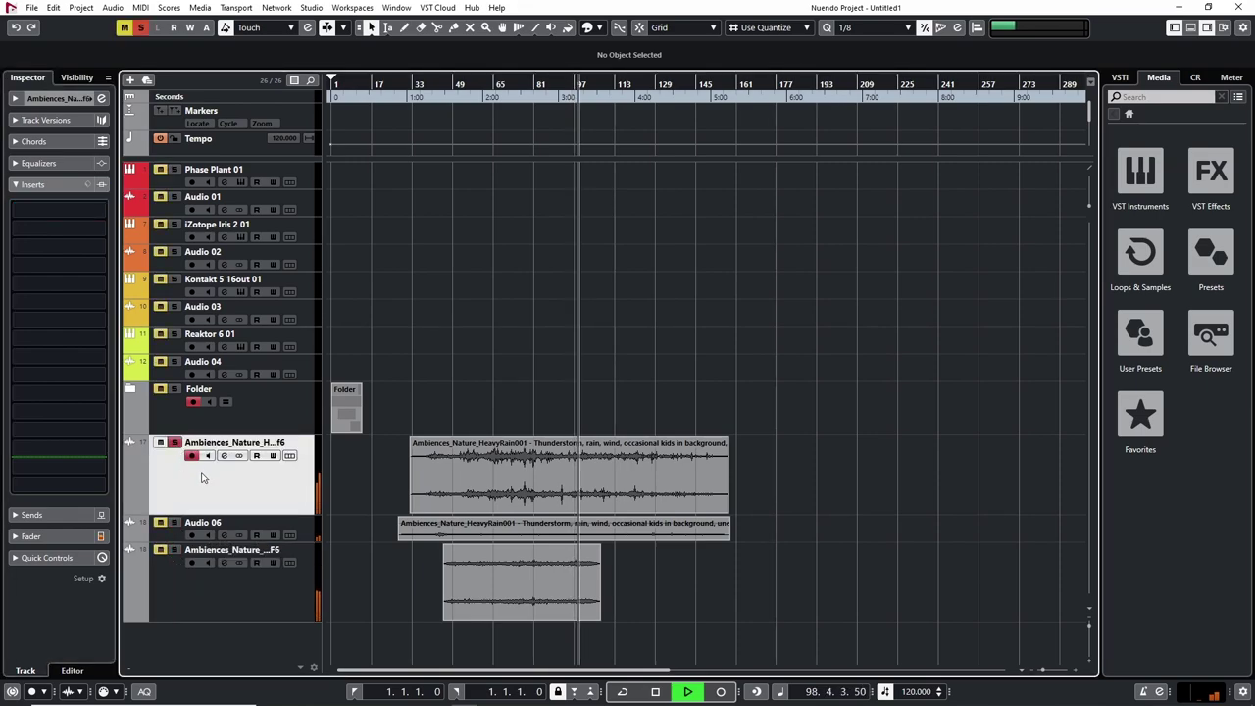
Insert the Neutron 2 Equalizer on the main heavy rain track, try a high-shelf cut and reset the shelf to 0 dB
left_click(54, 208)
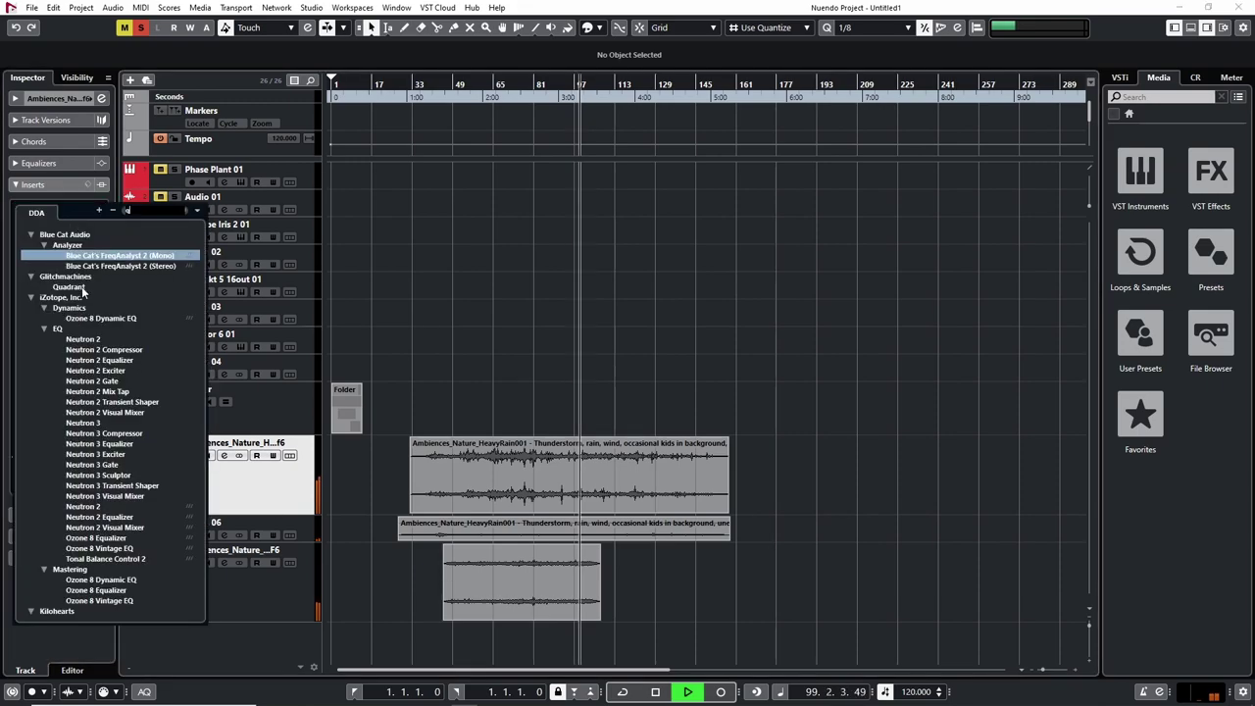
left_click(117, 361)
left_click_drag(488, 285, 435, 291)
left_click_drag(412, 128, 914, 135)
left_click_drag(939, 298, 852, 347)
double_click(852, 347)
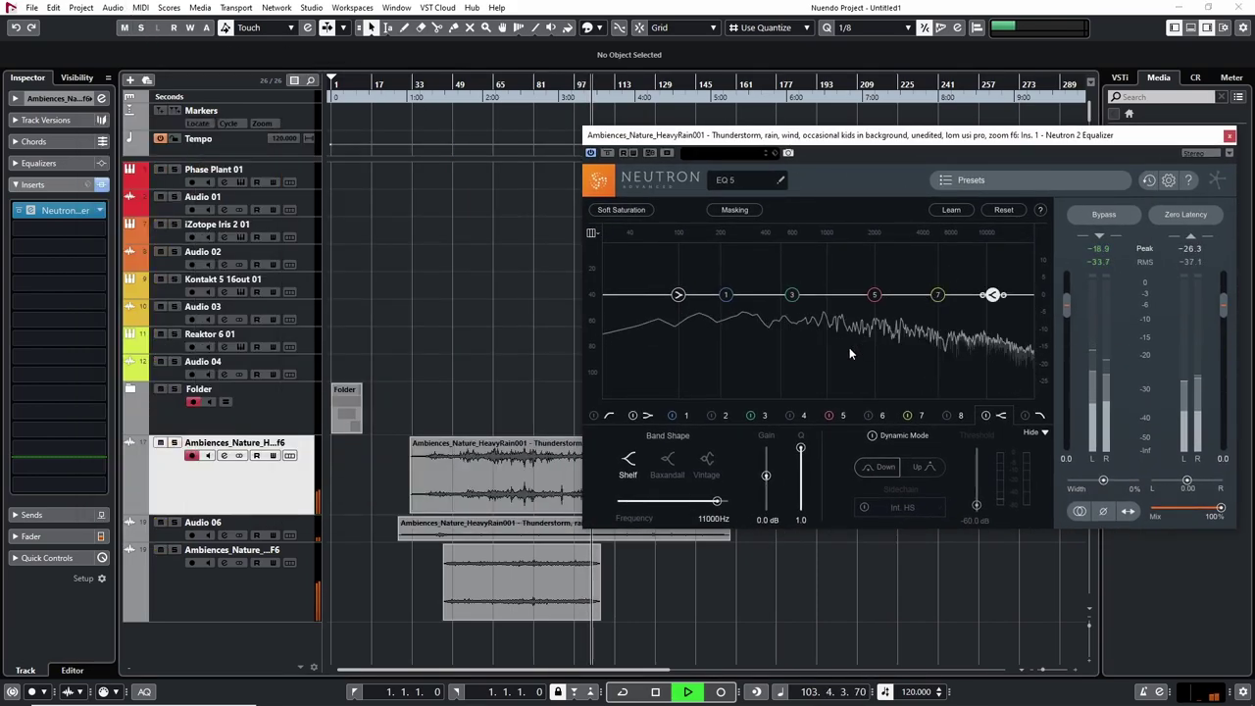
Compare the mix with the medium rain muted and unmuted, reopen that track's equalizer and play from about bar 45
left_click(161, 552)
left_click(160, 552)
left_click(198, 589)
key("space")
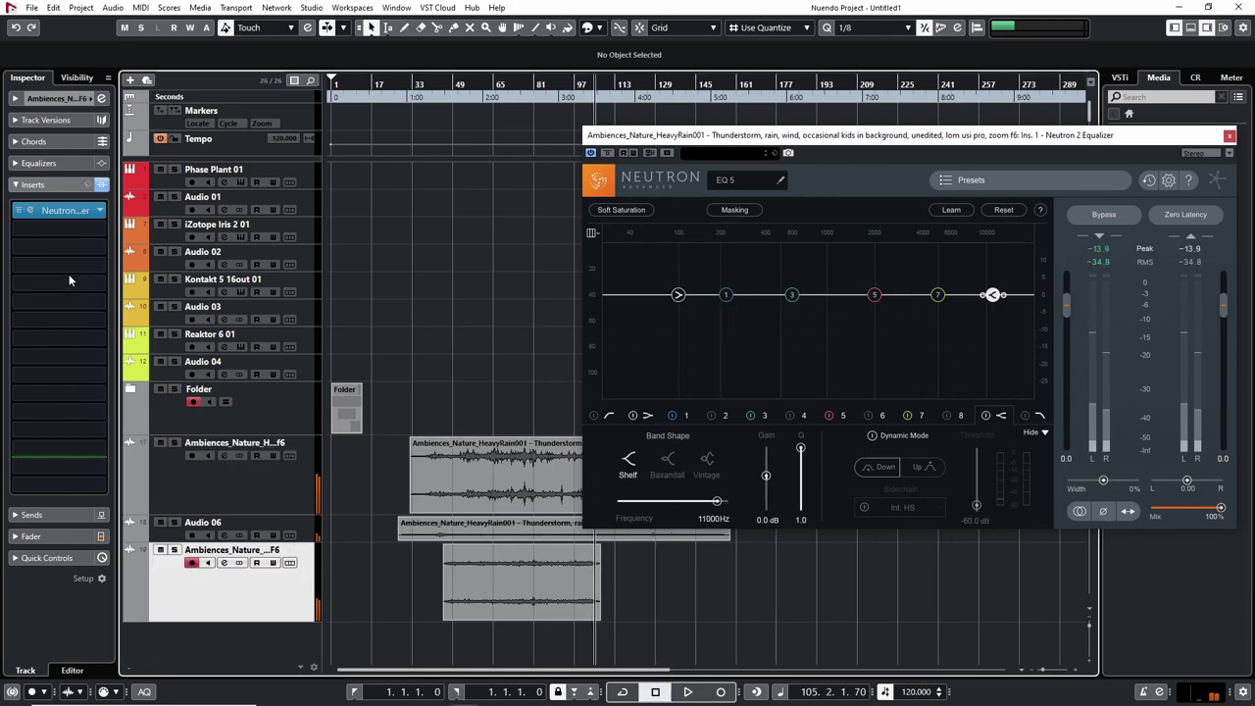
left_click(61, 210)
key("space")
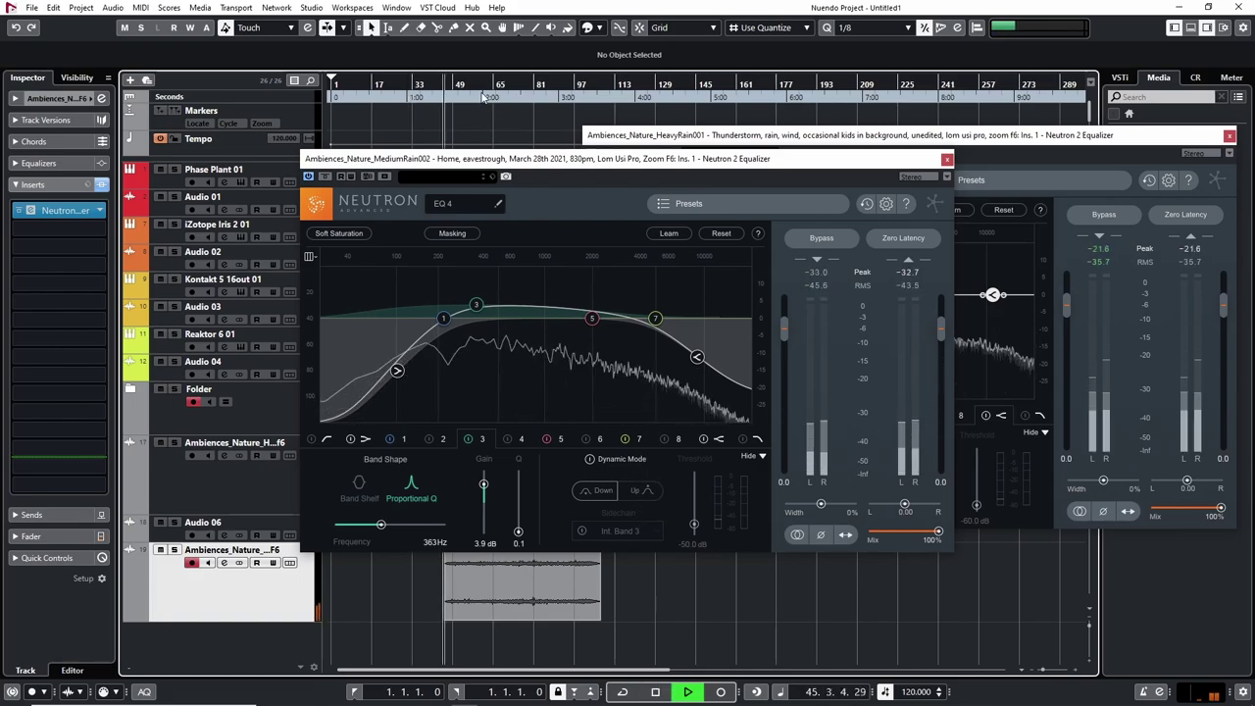
Deepen the medium rain's high-shelf cut at a lower frequency and move band 3 to 3327 Hz with a 5.2 dB gain
left_click_drag(696, 355, 649, 378)
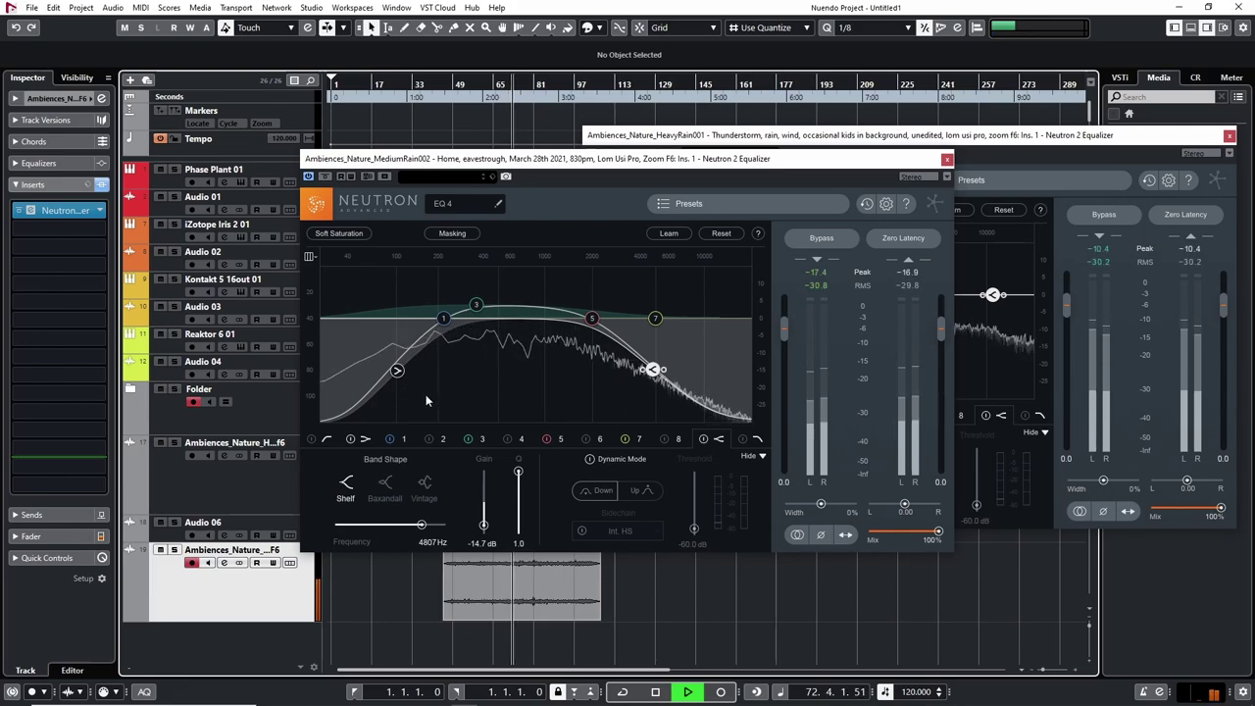
left_click(174, 550)
left_click_drag(653, 369, 680, 372)
left_click_drag(477, 305, 628, 296)
left_click_drag(680, 377, 667, 382)
left_click_drag(628, 296, 628, 300)
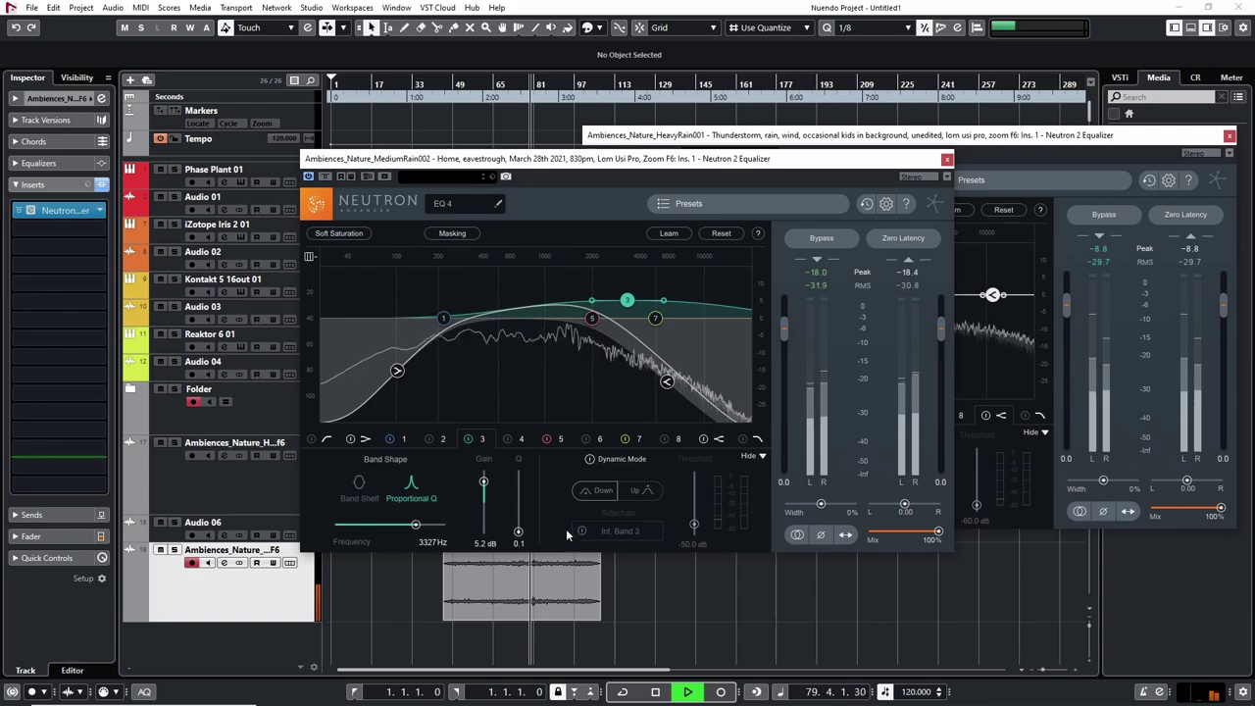
Lower the medium rain clip's volume and close both equalizer windows
left_click(647, 596)
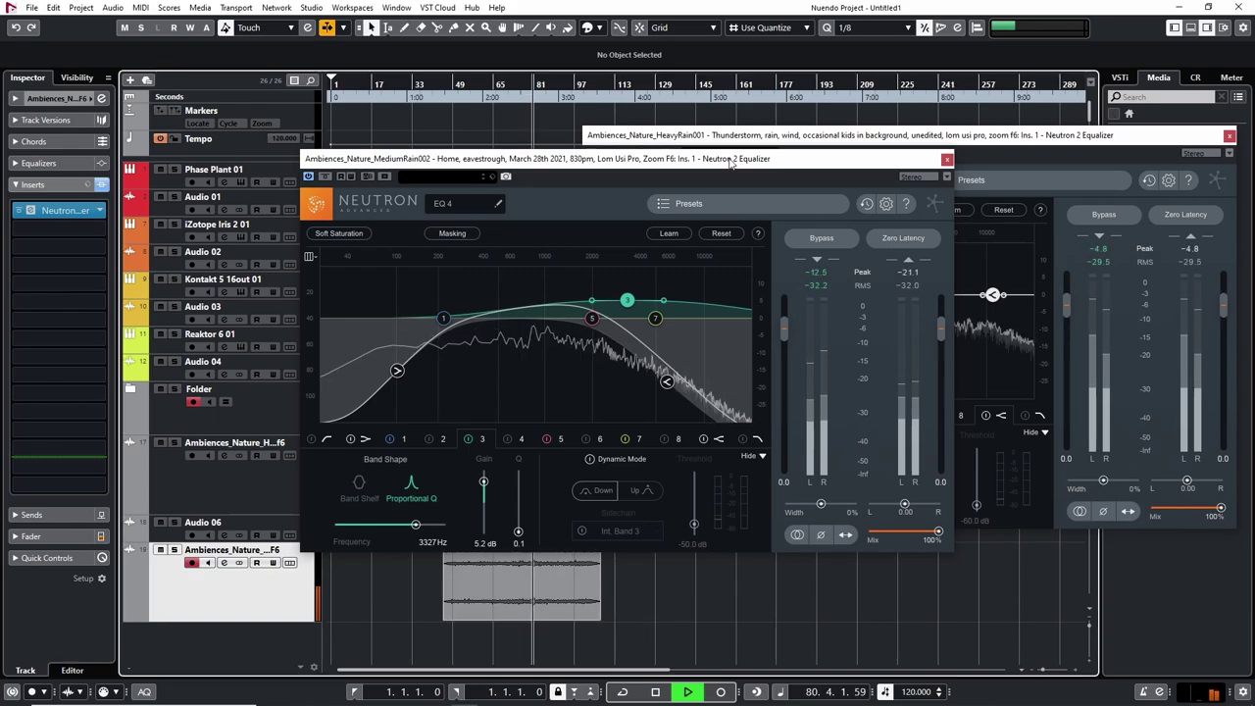
left_click_drag(731, 158, 725, 108)
left_click_drag(521, 546, 517, 586)
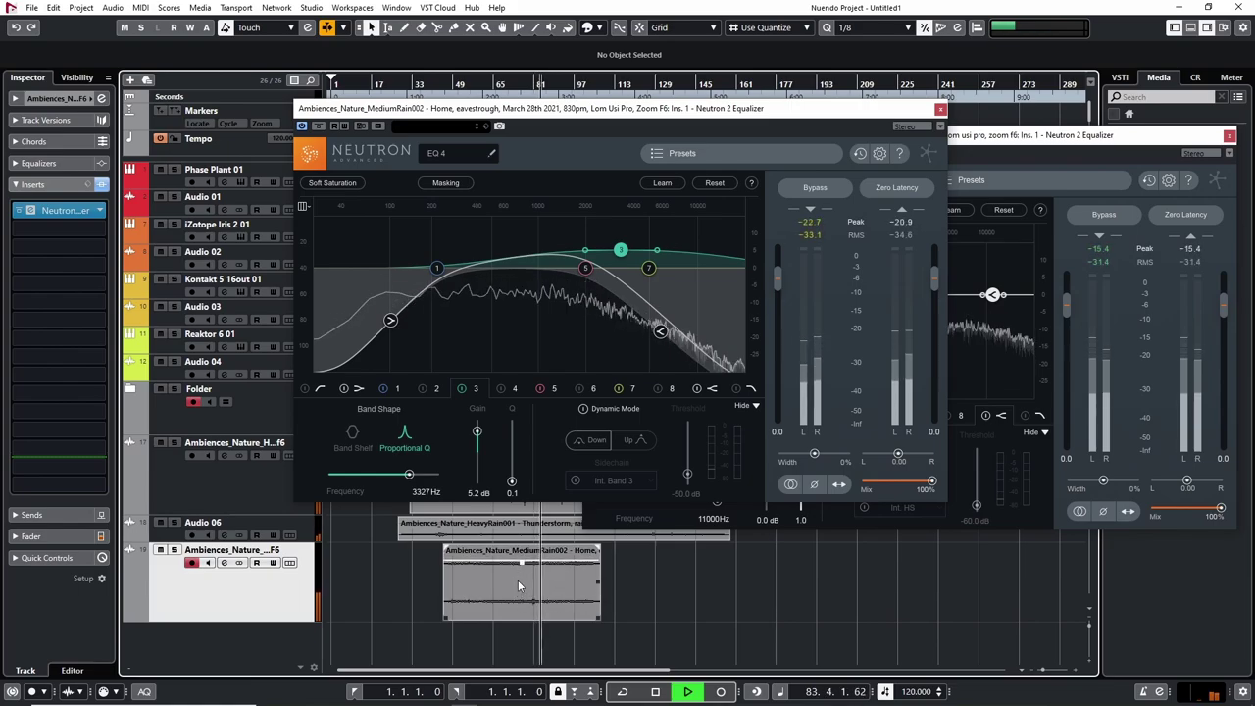
left_click(940, 108)
left_click(1229, 135)
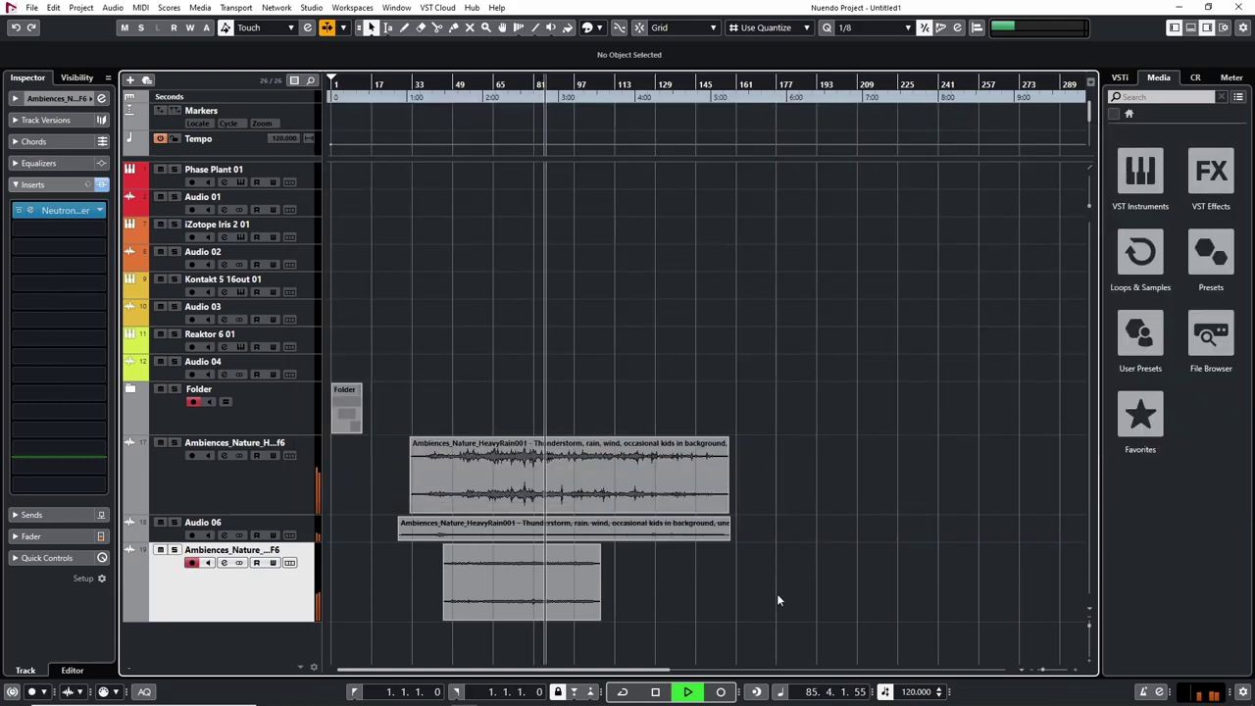
Listen to the combined rain layers until about bar 88 and stop playback
key("h")
key("h")
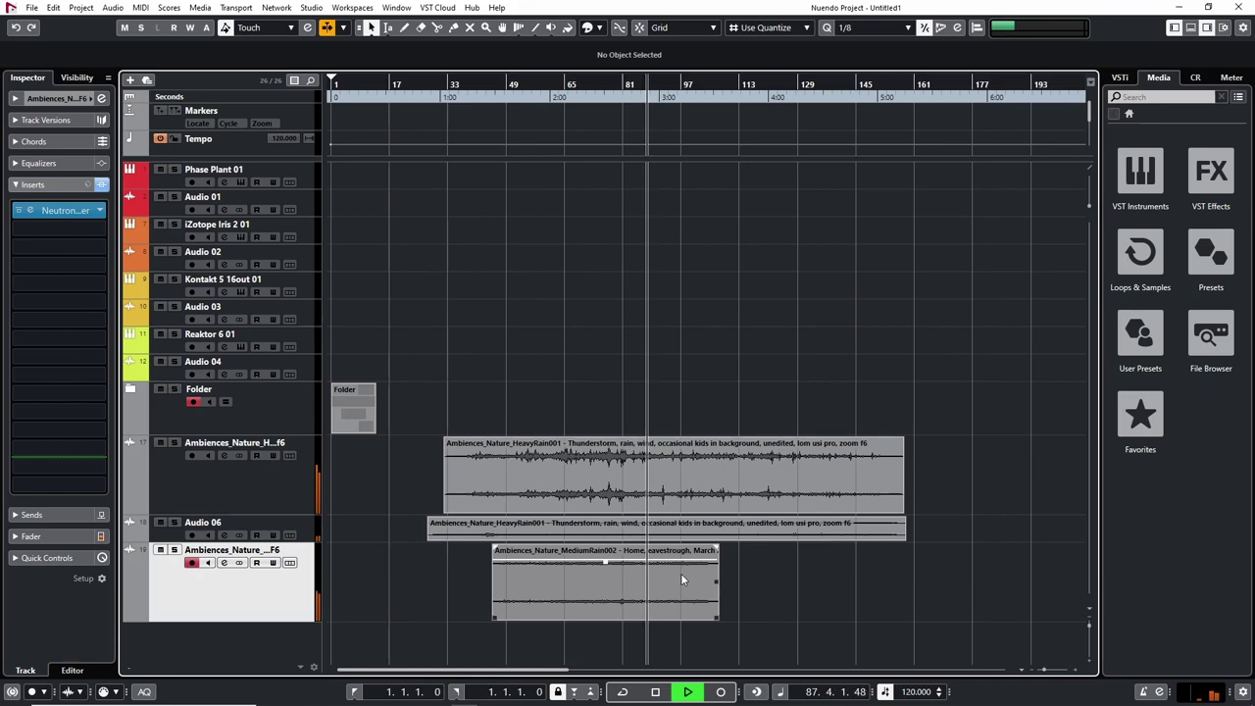
key("space")
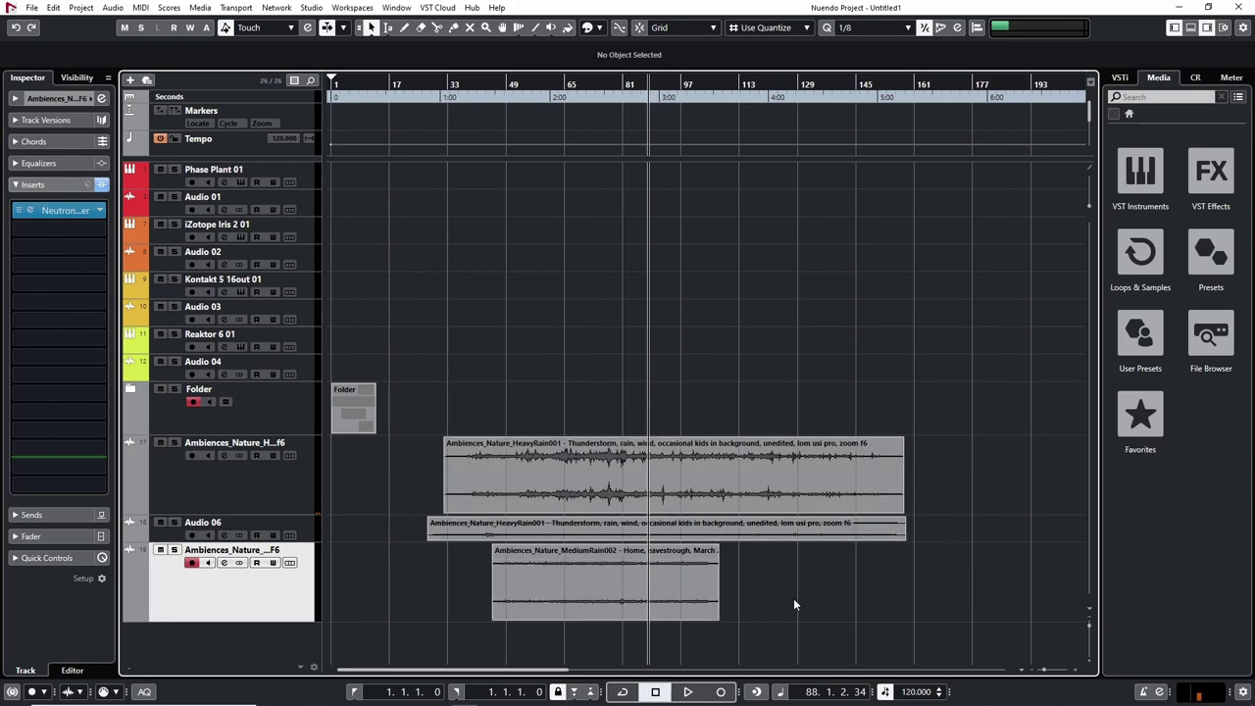
Select the two heavy rain tracks and the medium rain track together
key("g")
key("g")
key("g")
key("h")
key("h")
key("h")
key("g")
key("g")
key("g")
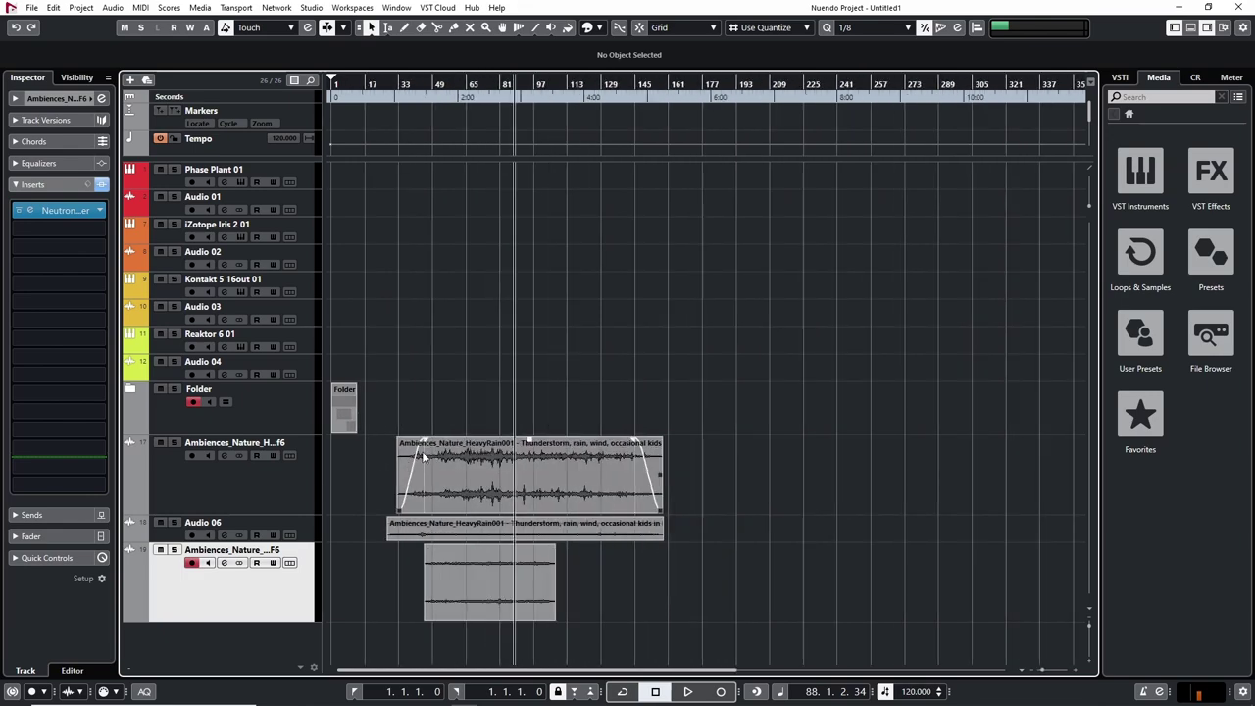
left_click(201, 490, "shift")
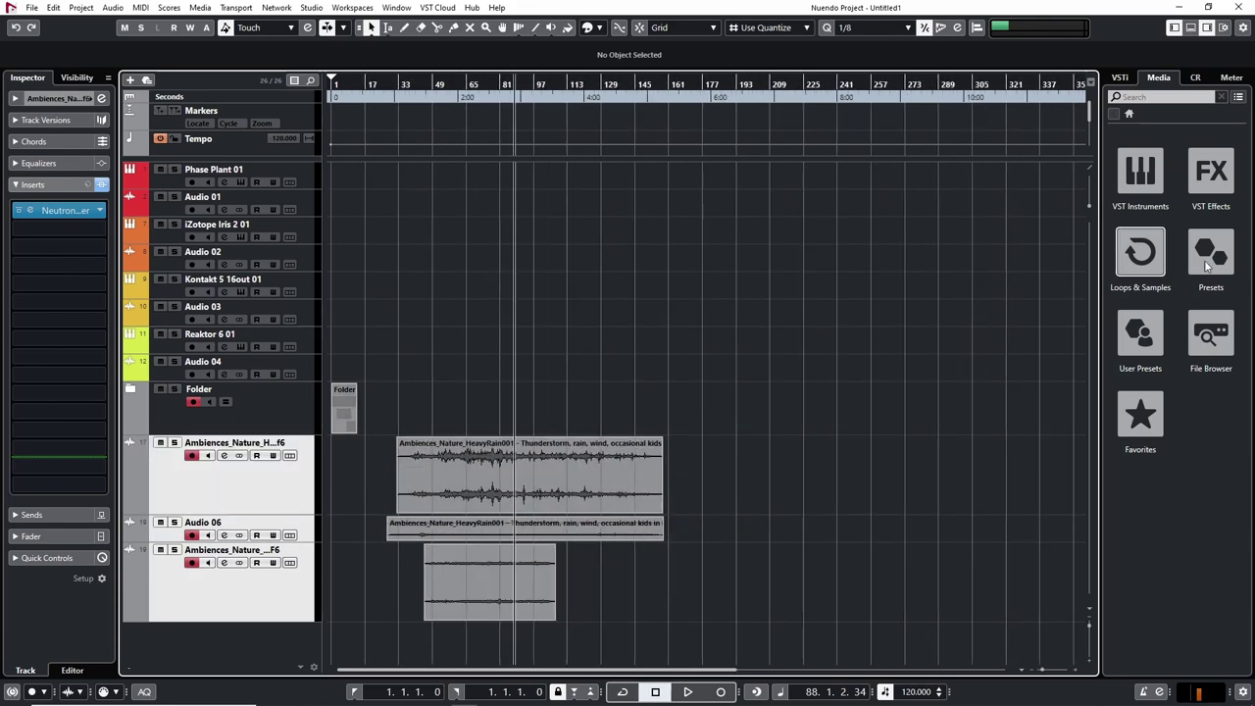